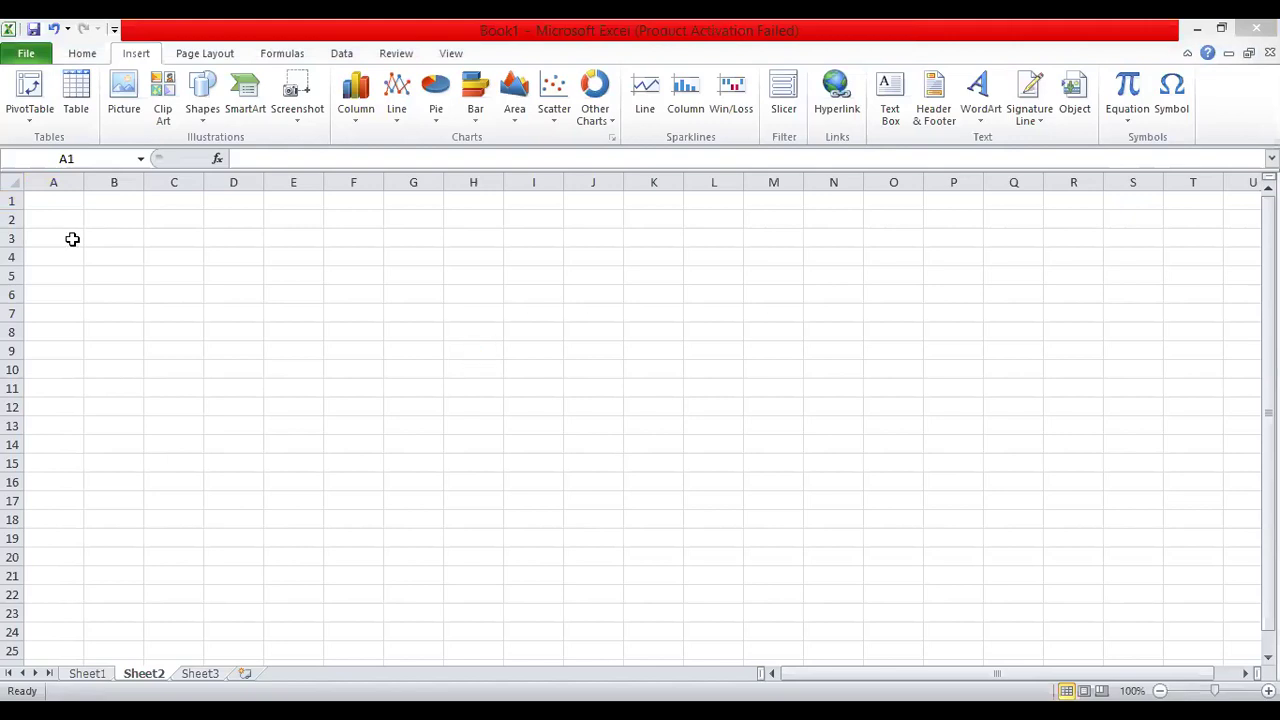
Enter the heading "Studennts" in cell B3 of Sheet2
{"action": "left_click", "coordinate": [72, 239]}
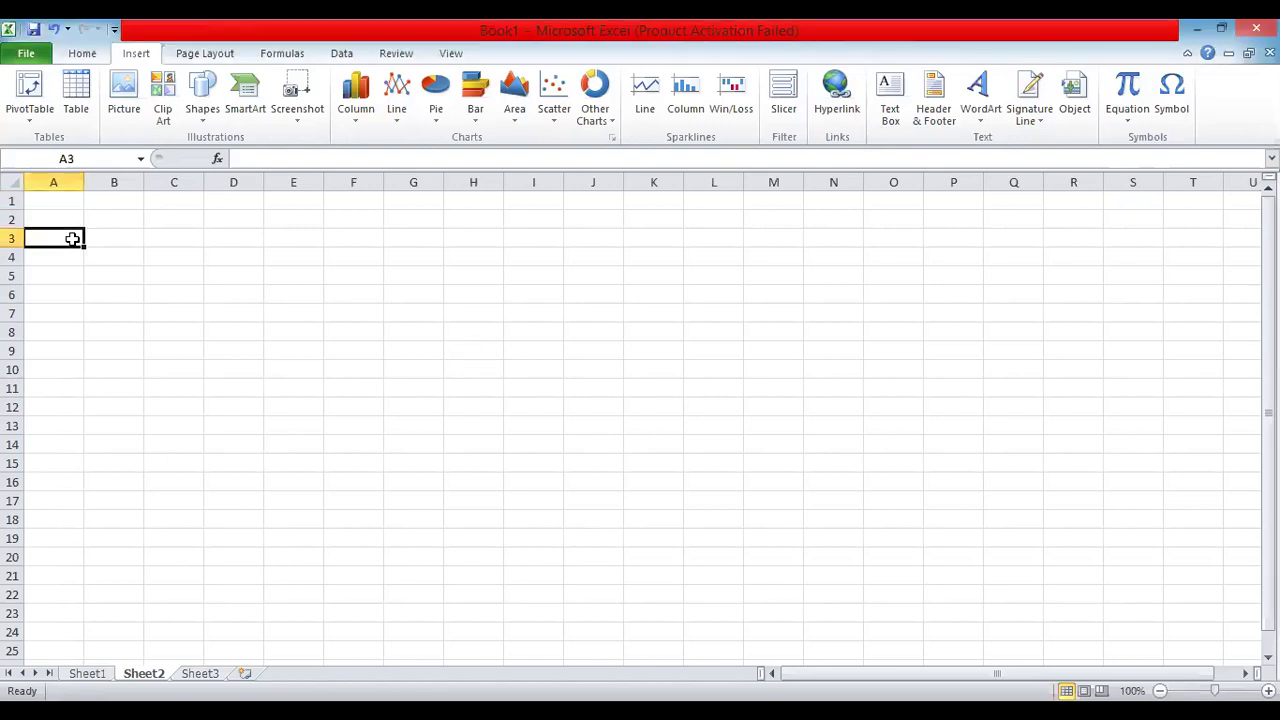
{"action": "left_click", "coordinate": [123, 236]}
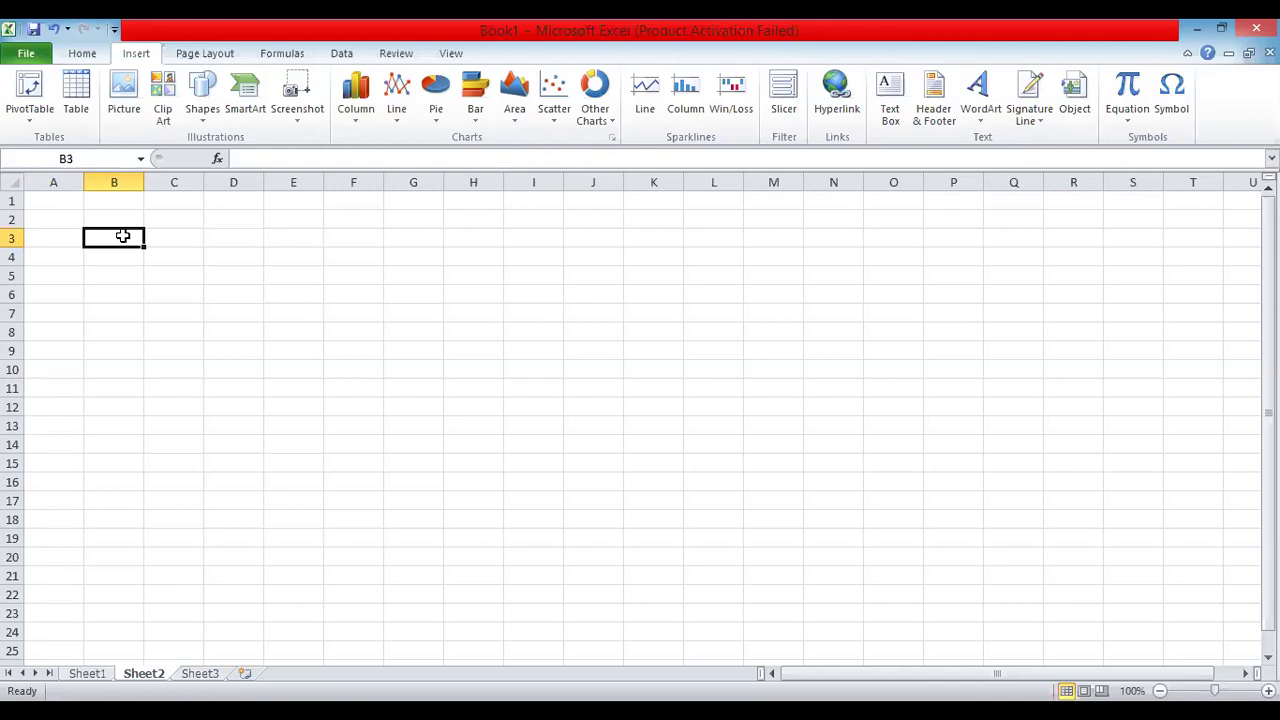
{"action": "type", "text": "Stud"}
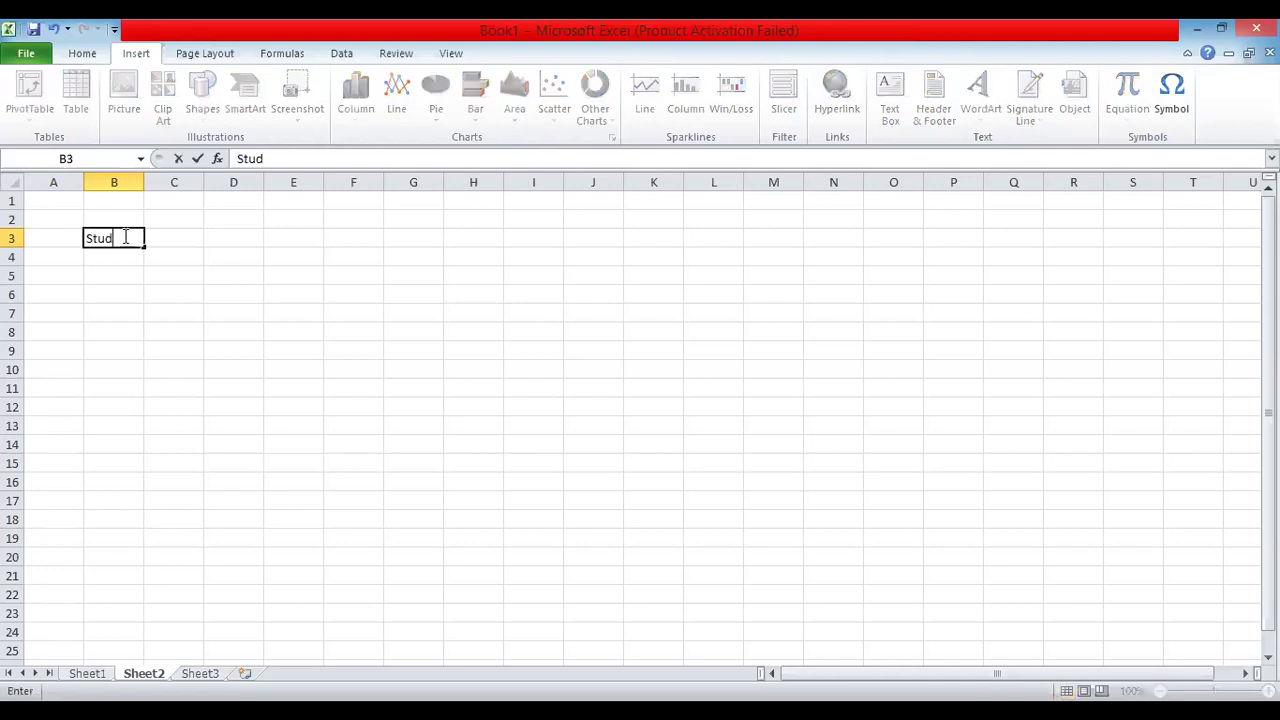
{"action": "type", "text": "ennts"}
{"action": "key", "text": "Tab"}
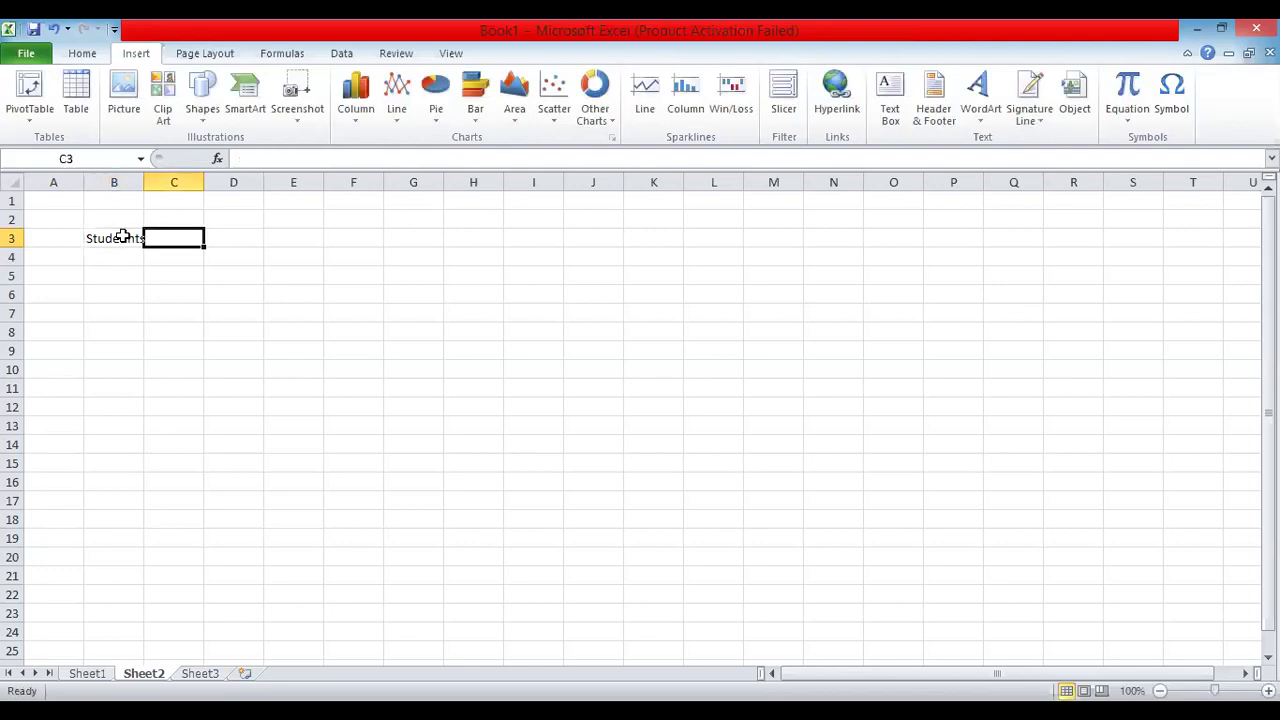
Enter the heading "CS" in cell C3, beside the students heading
{"action": "type", "text": "C"}
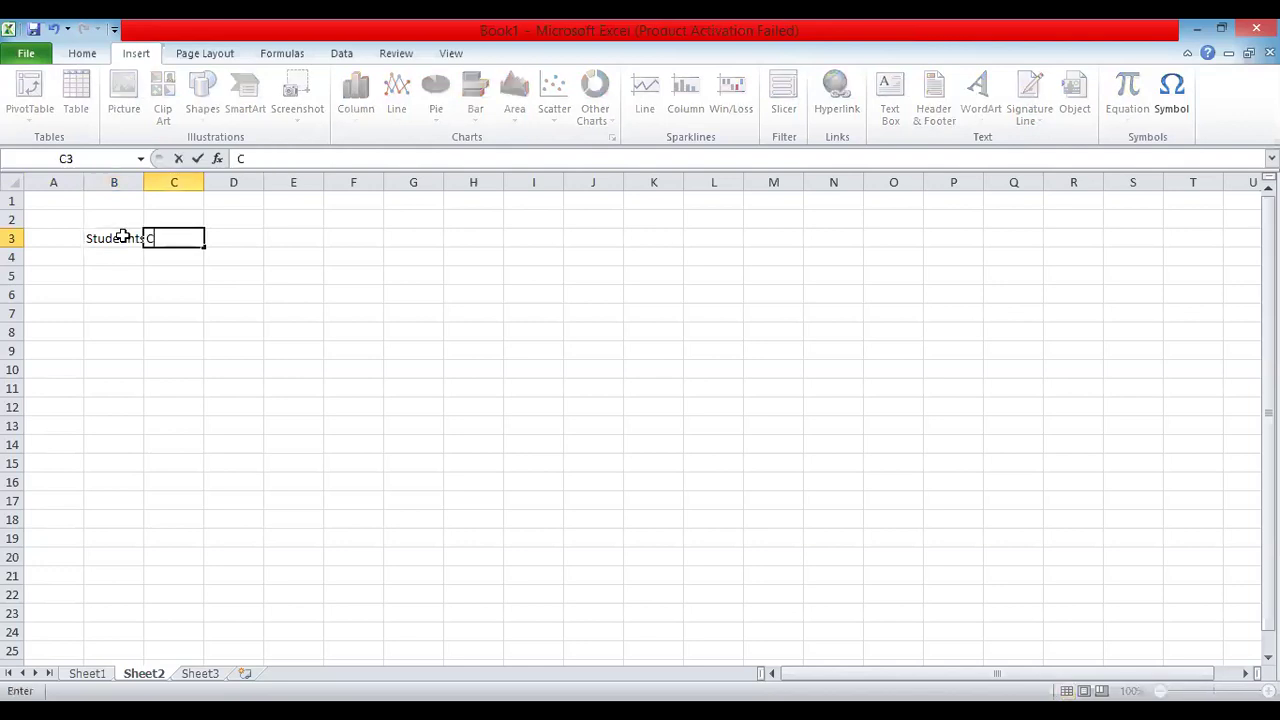
{"action": "type", "text": "omputer"}
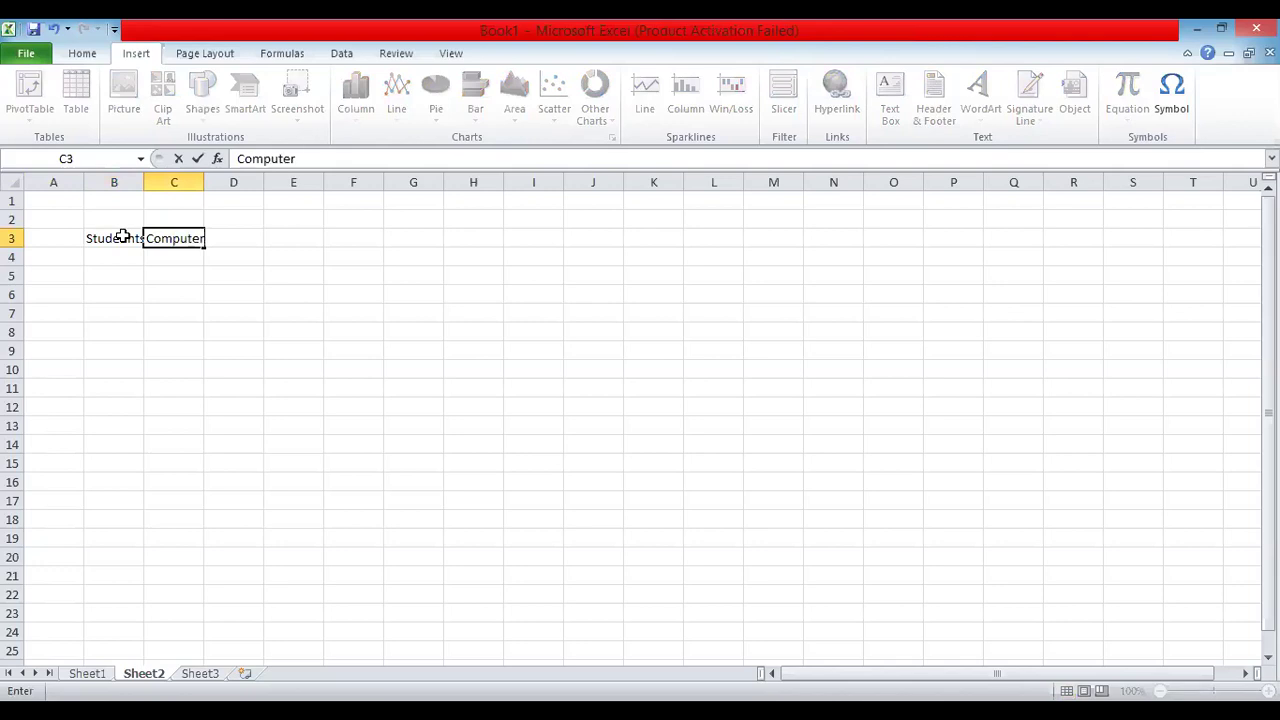
{"action": "key", "text": "BackSpace"}
{"action": "key", "text": "BackSpace"}
{"action": "key", "text": "BackSpace"}
{"action": "key", "text": "BackSpace"}
{"action": "key", "text": "BackSpace"}
{"action": "key", "text": "BackSpace"}
{"action": "key", "text": "BackSpace"}
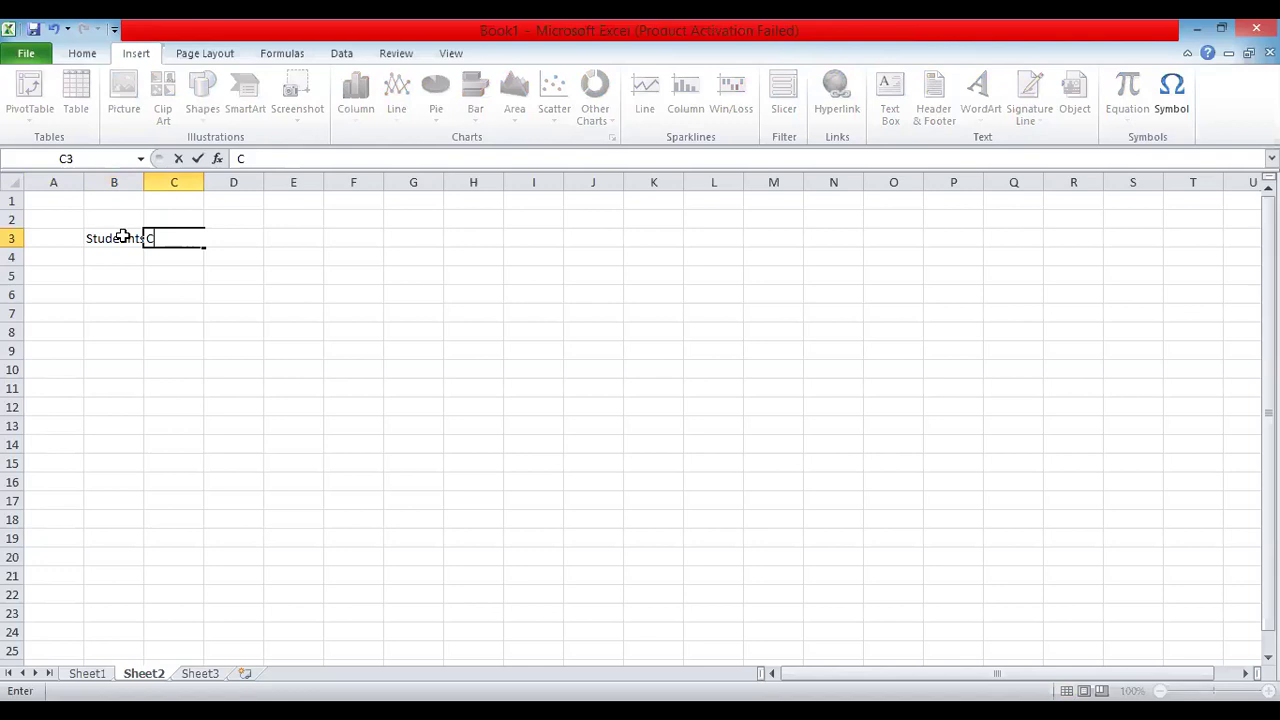
{"action": "type", "text": "S"}
{"action": "key", "text": "Tab"}
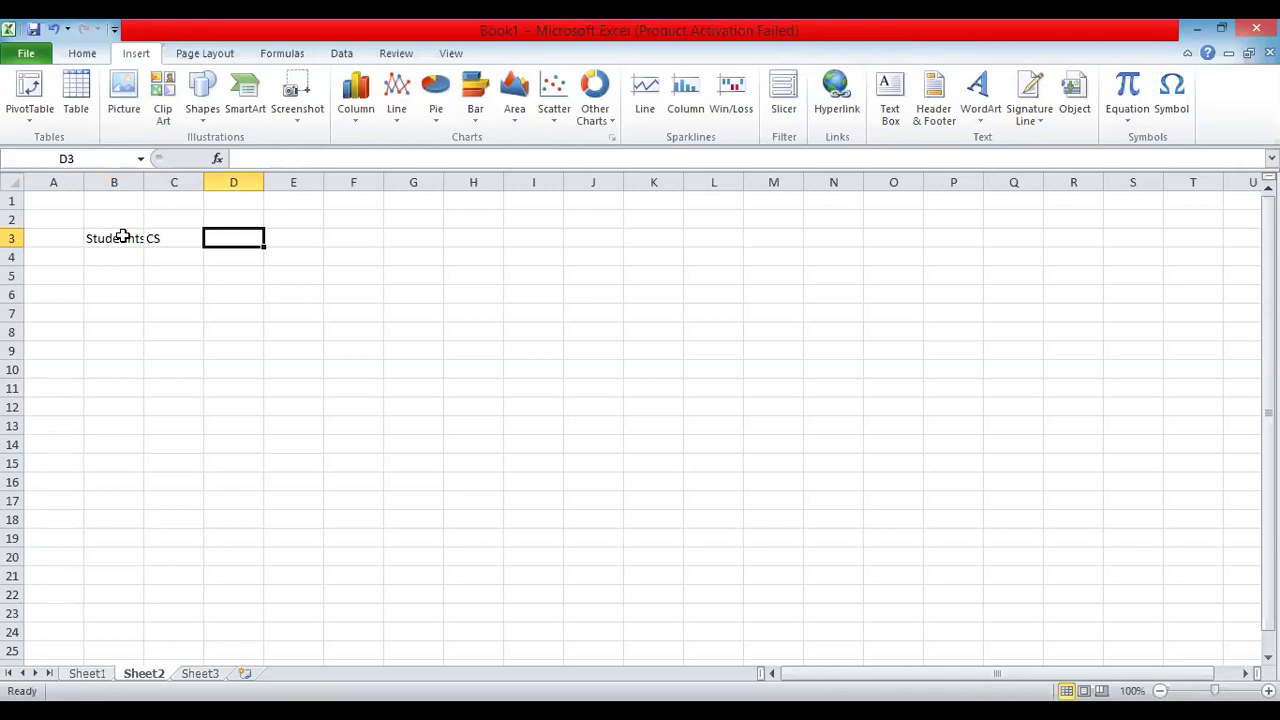
Enter the heading "HIST" in cell D3 and autofit column B to its contents
{"action": "type", "text": "HIST"}
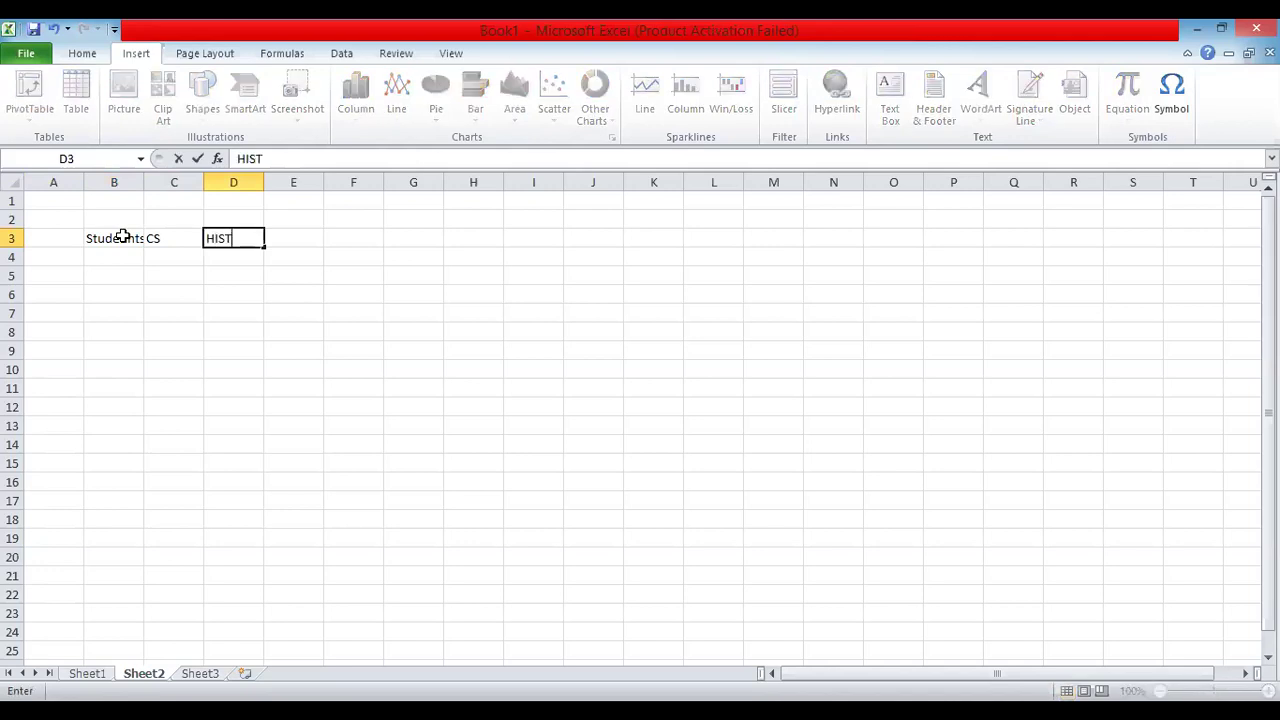
{"action": "key", "text": "Return"}
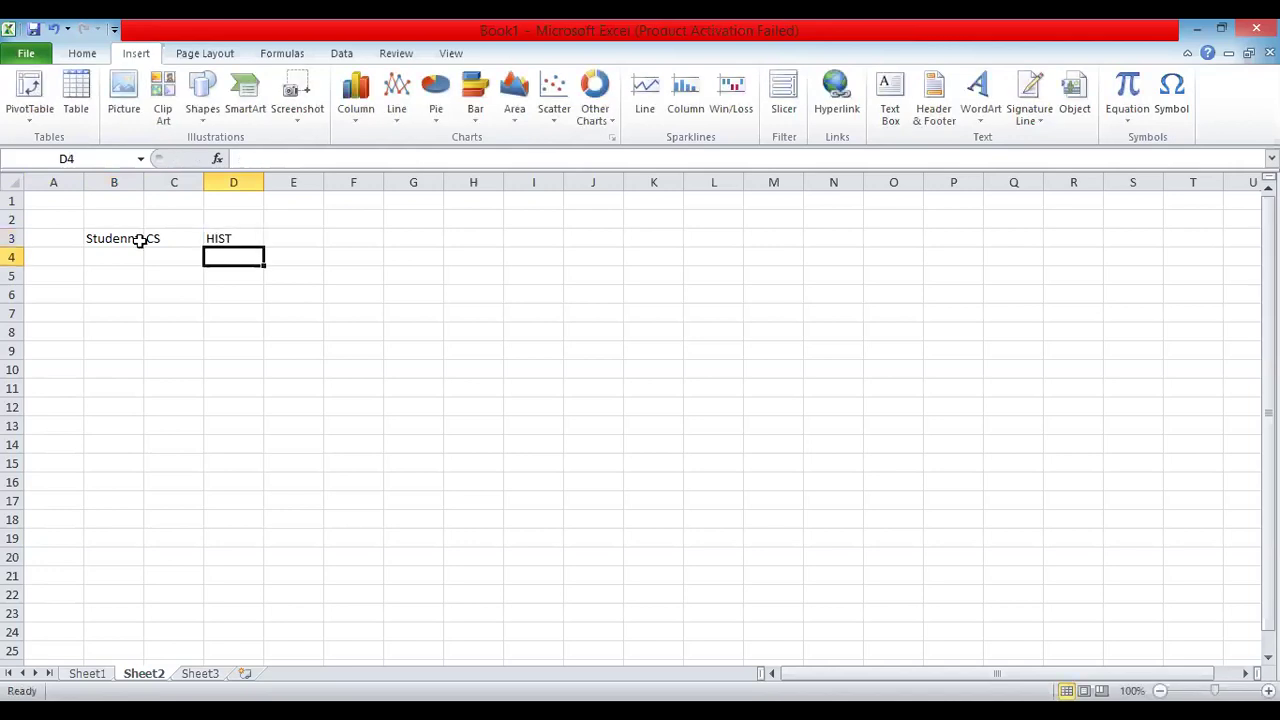
{"action": "double_click", "coordinate": [143, 186]}
Fill cells B4 to B8 with the first names of five students, one per row
{"action": "left_click", "coordinate": [105, 254]}
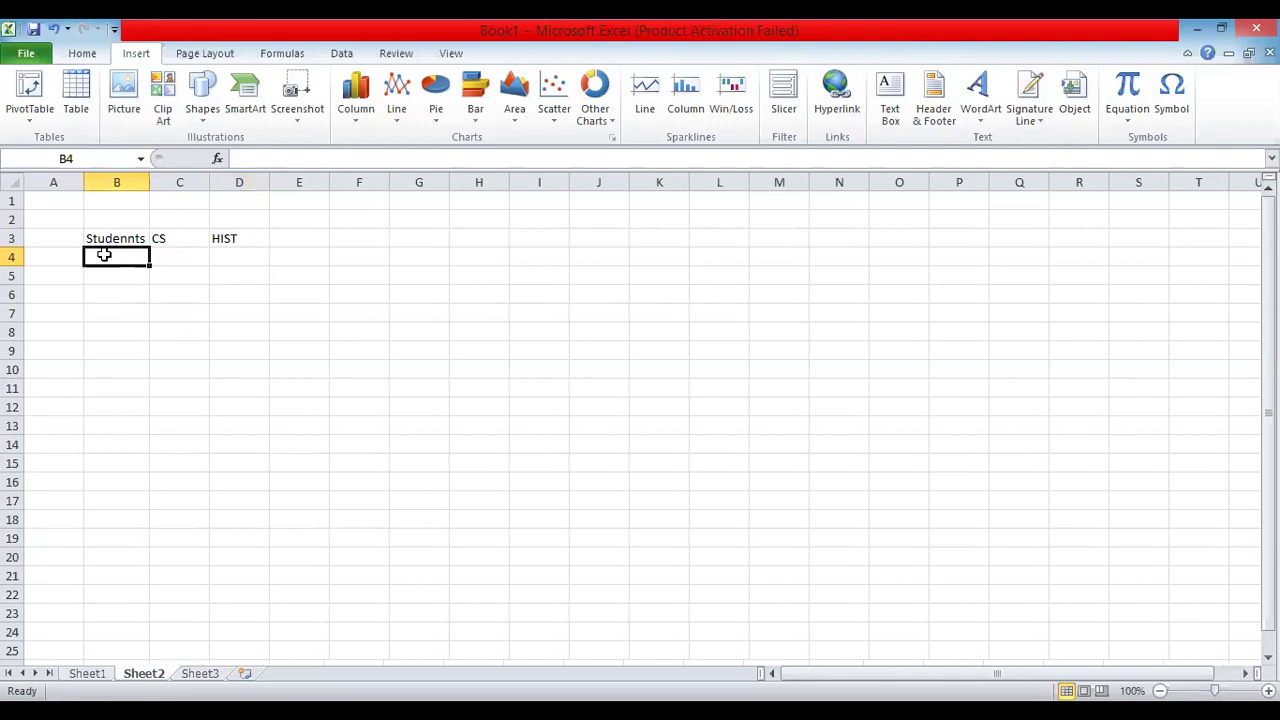
{"action": "type", "text": "T"}
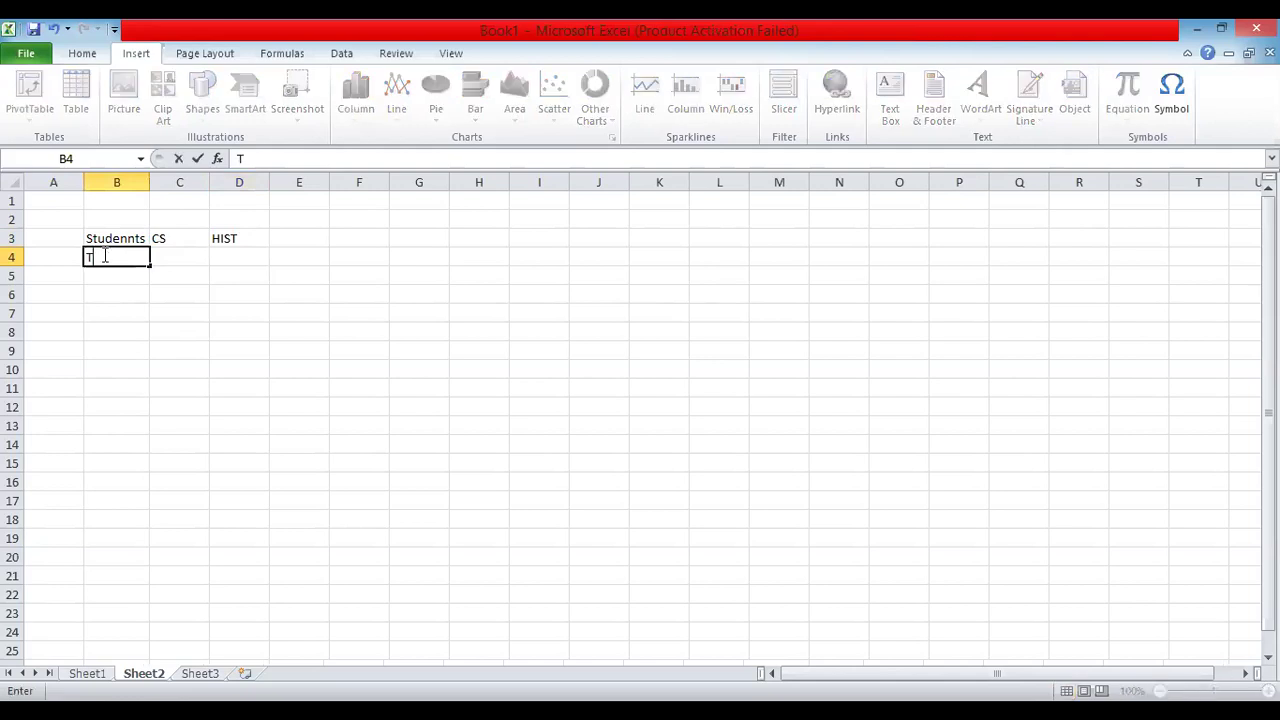
{"action": "type", "text": "om"}
{"action": "key", "text": "Return"}
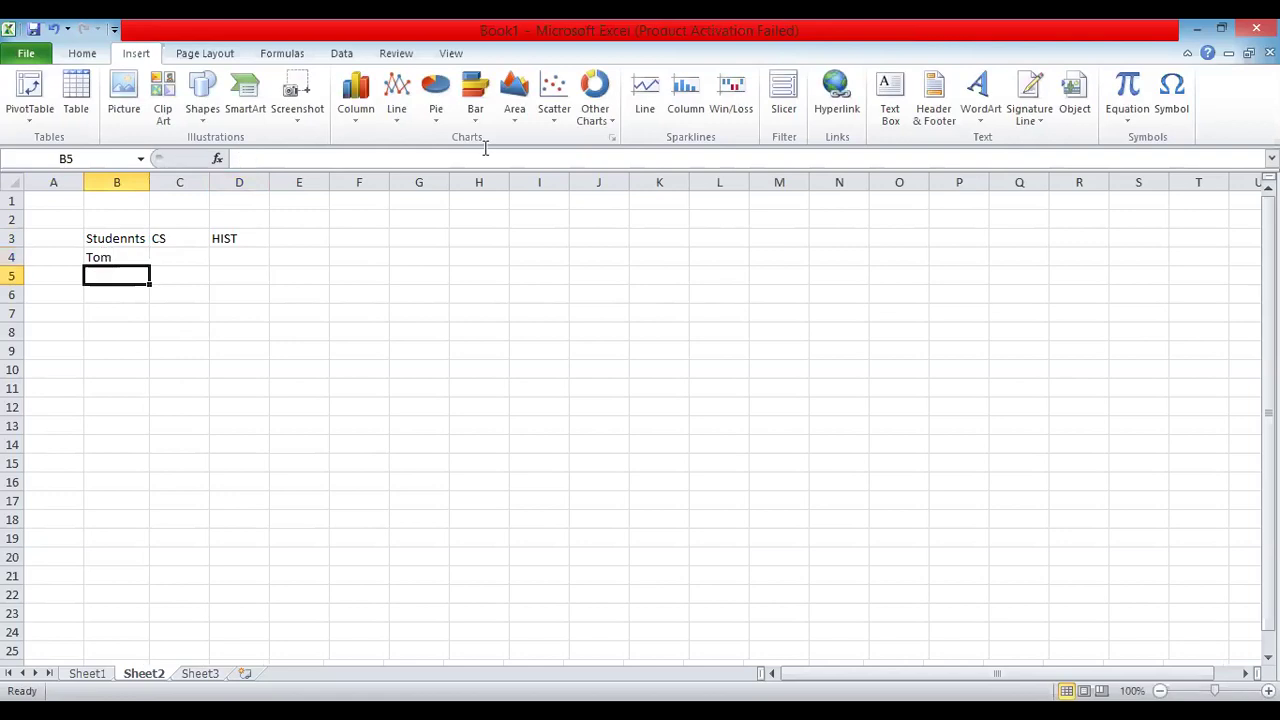
{"action": "type", "text": "Ja"}
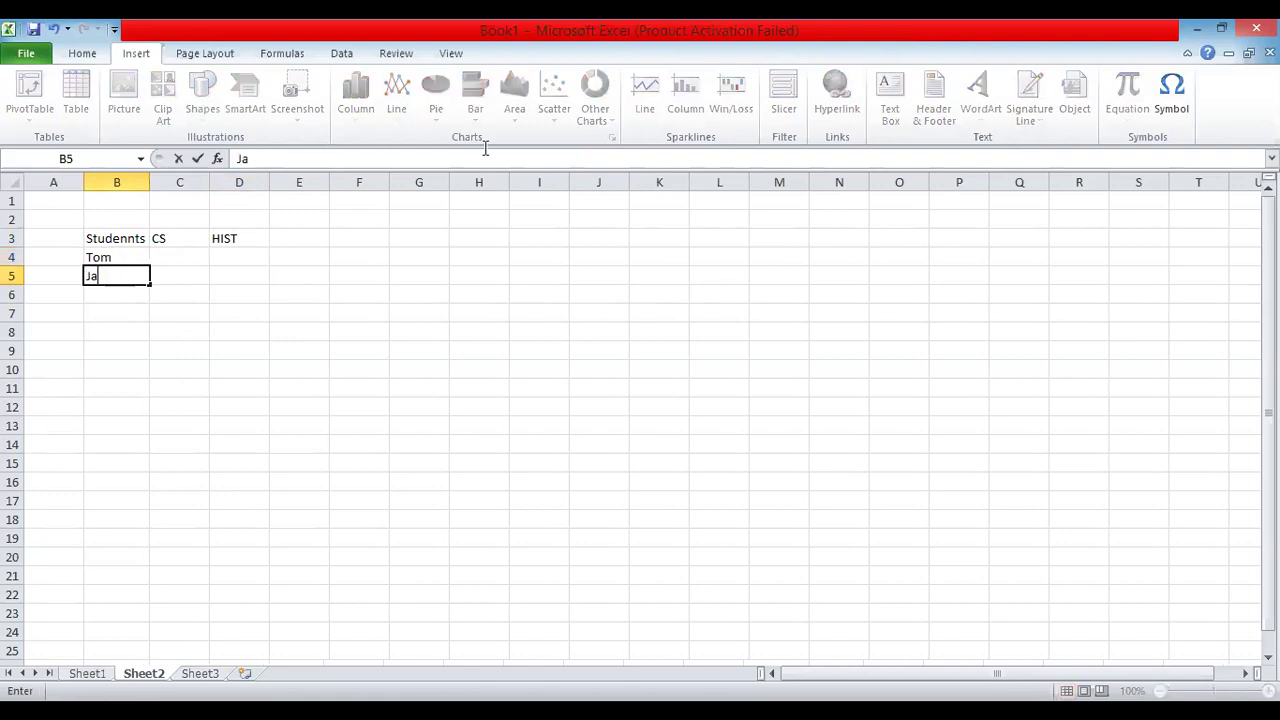
{"action": "type", "text": "ck"}
{"action": "key", "text": "Return"}
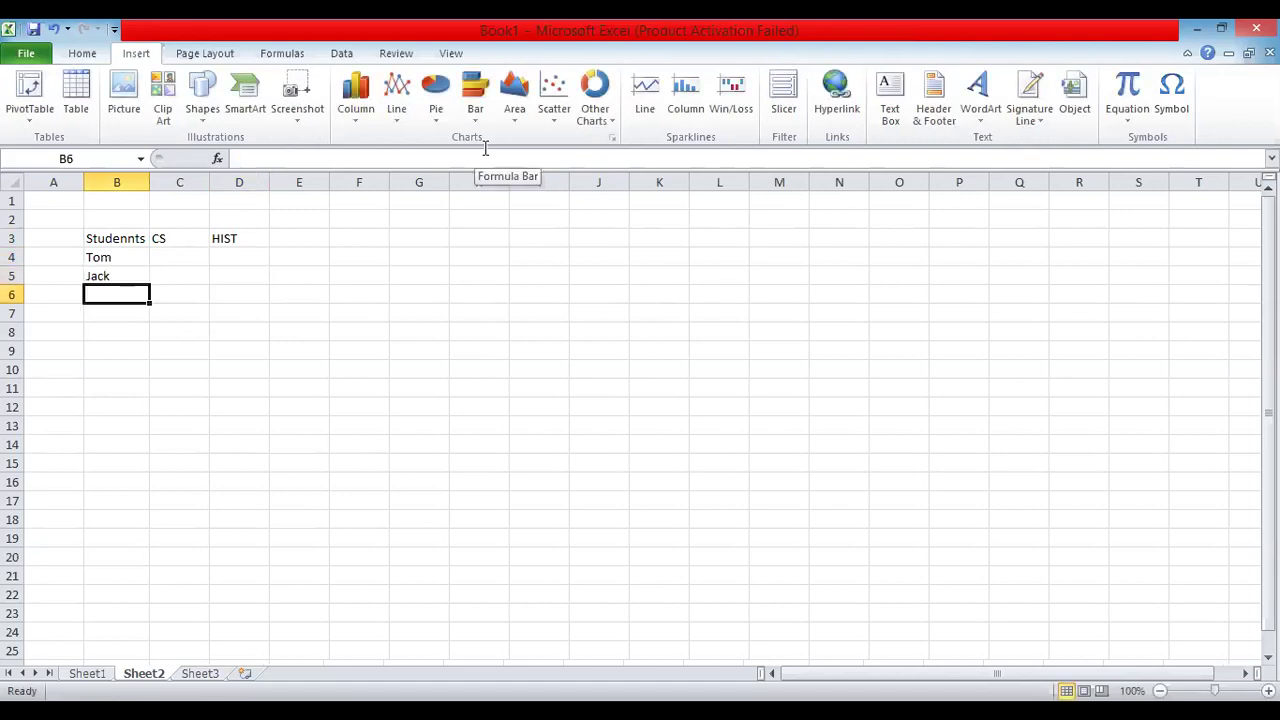
{"action": "type", "text": "Ja"}
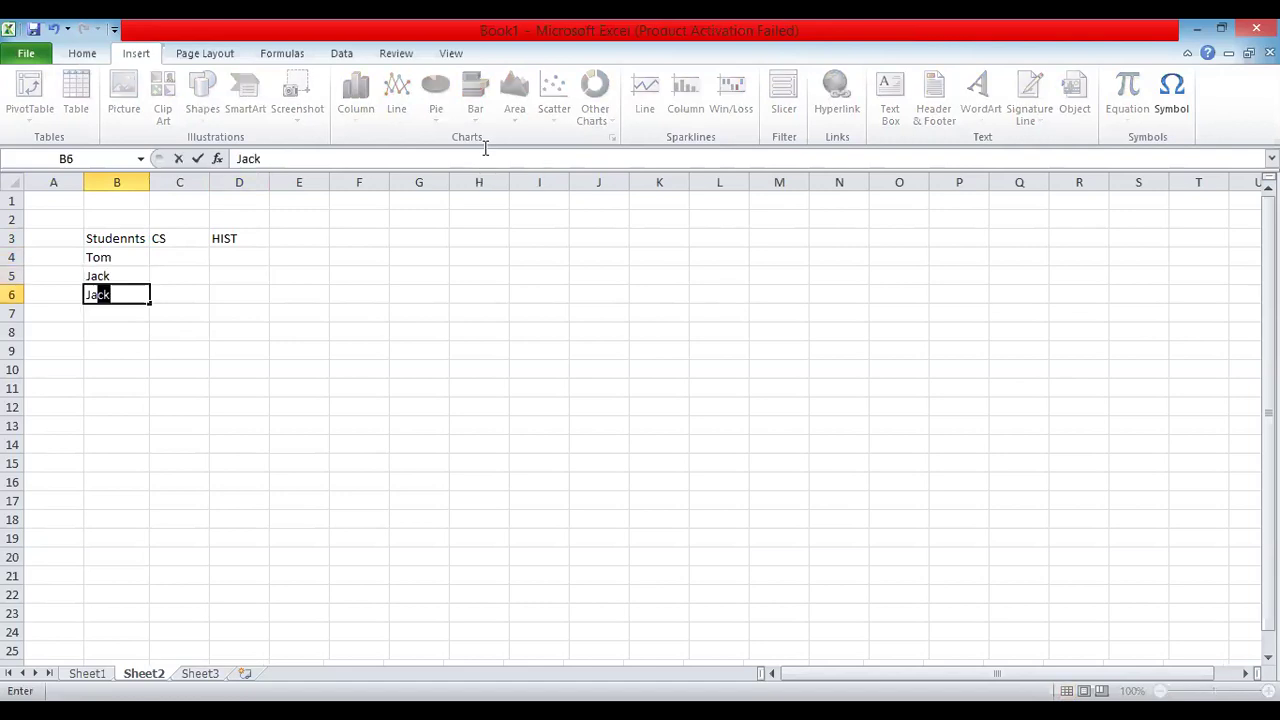
{"action": "type", "text": "ne"}
{"action": "key", "text": "Return"}
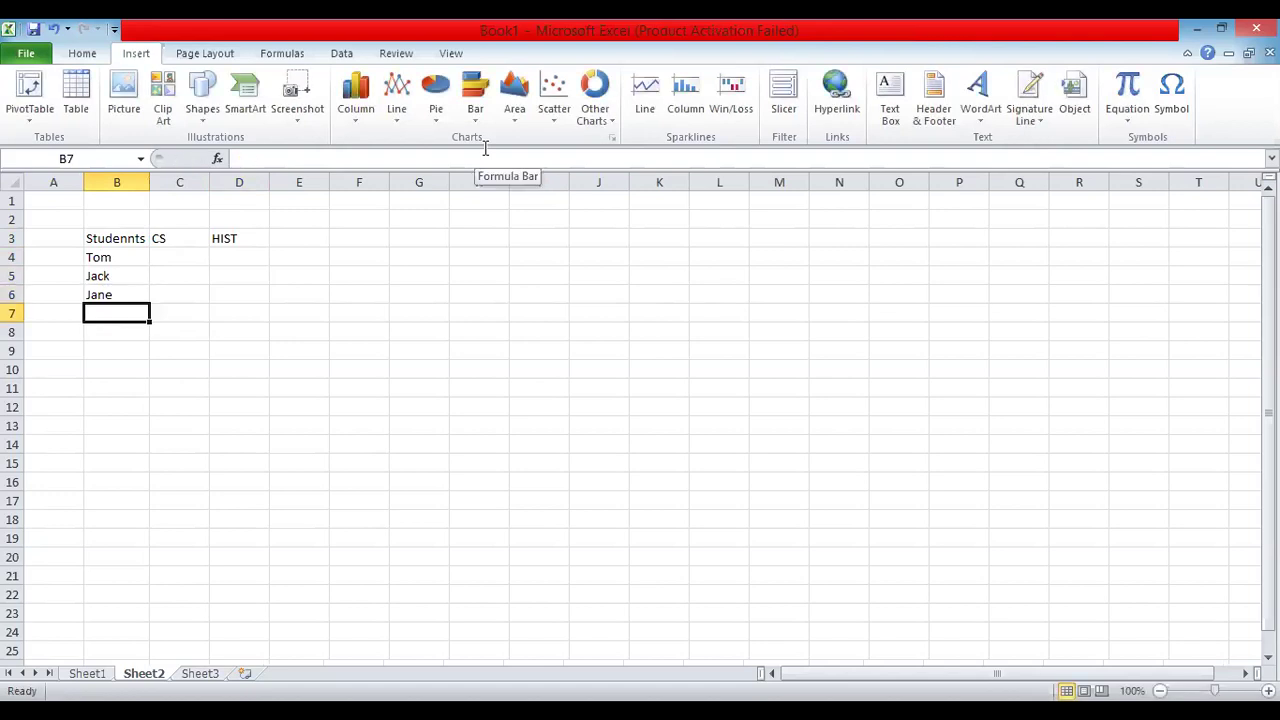
{"action": "type", "text": "m"}
{"action": "key", "text": "BackSpace"}
{"action": "type", "text": "Ma"}
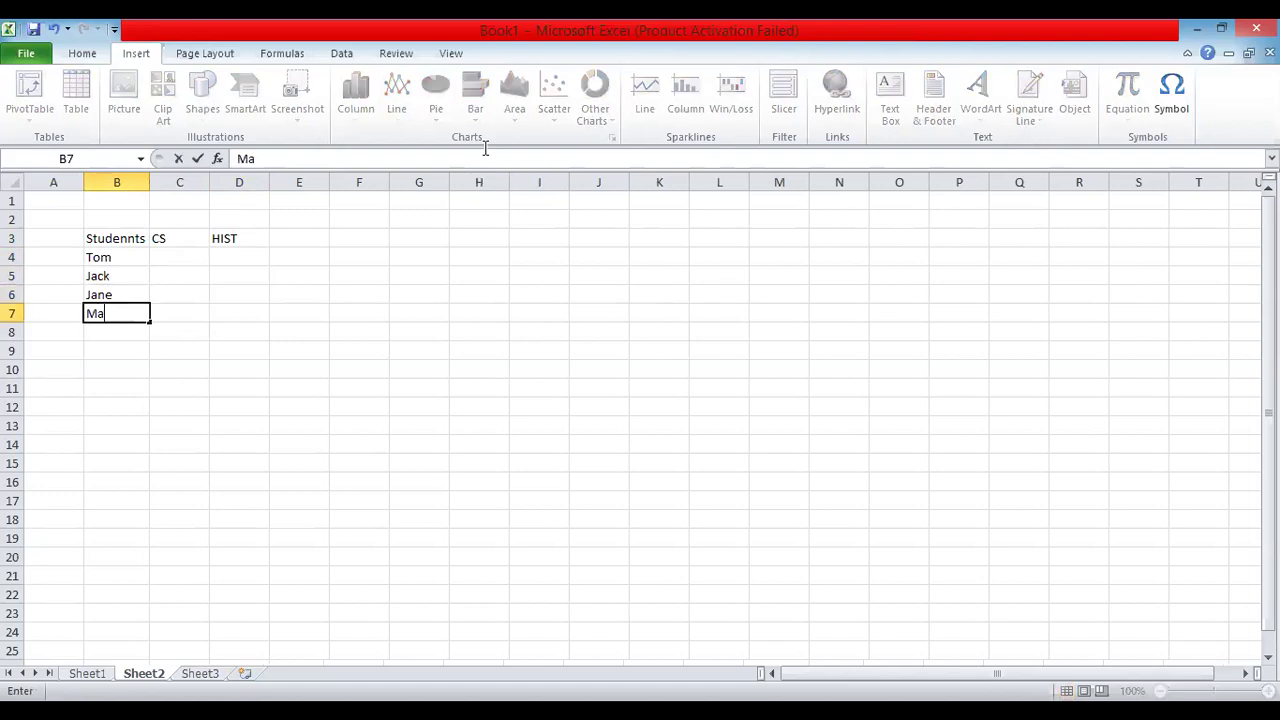
{"action": "type", "text": "ry"}
{"action": "key", "text": "Return"}
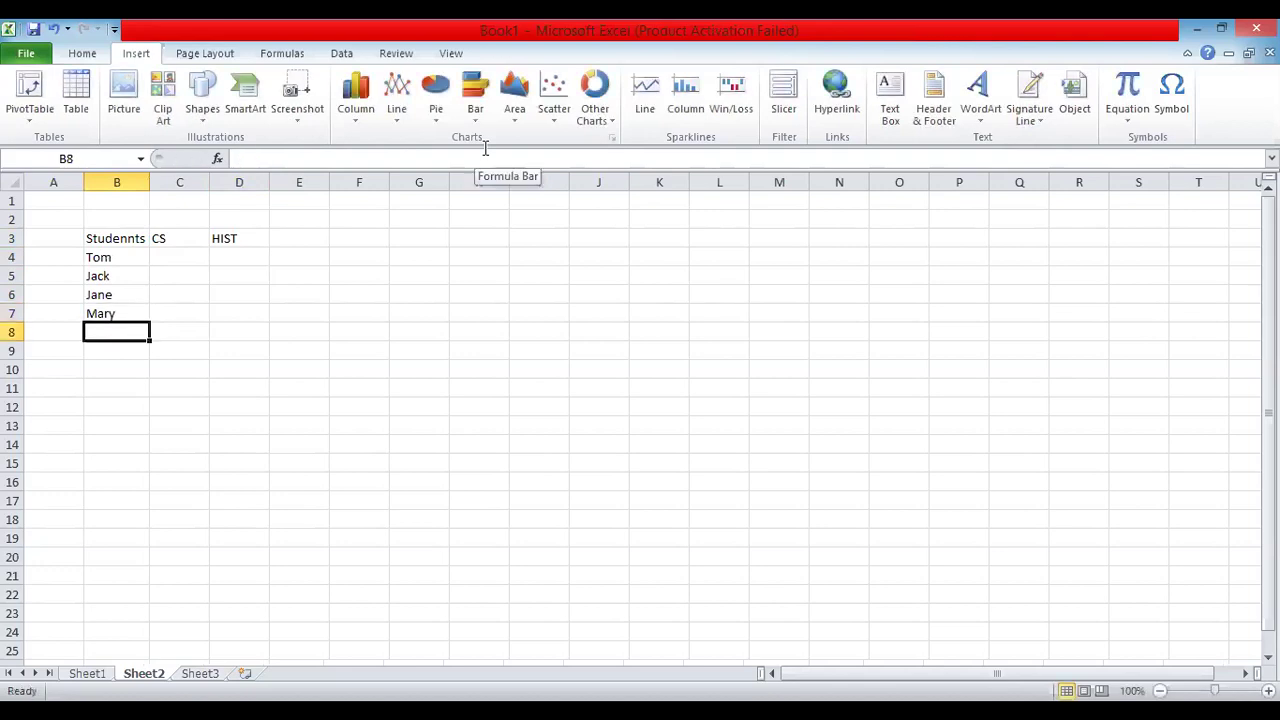
{"action": "type", "text": "Steve"}
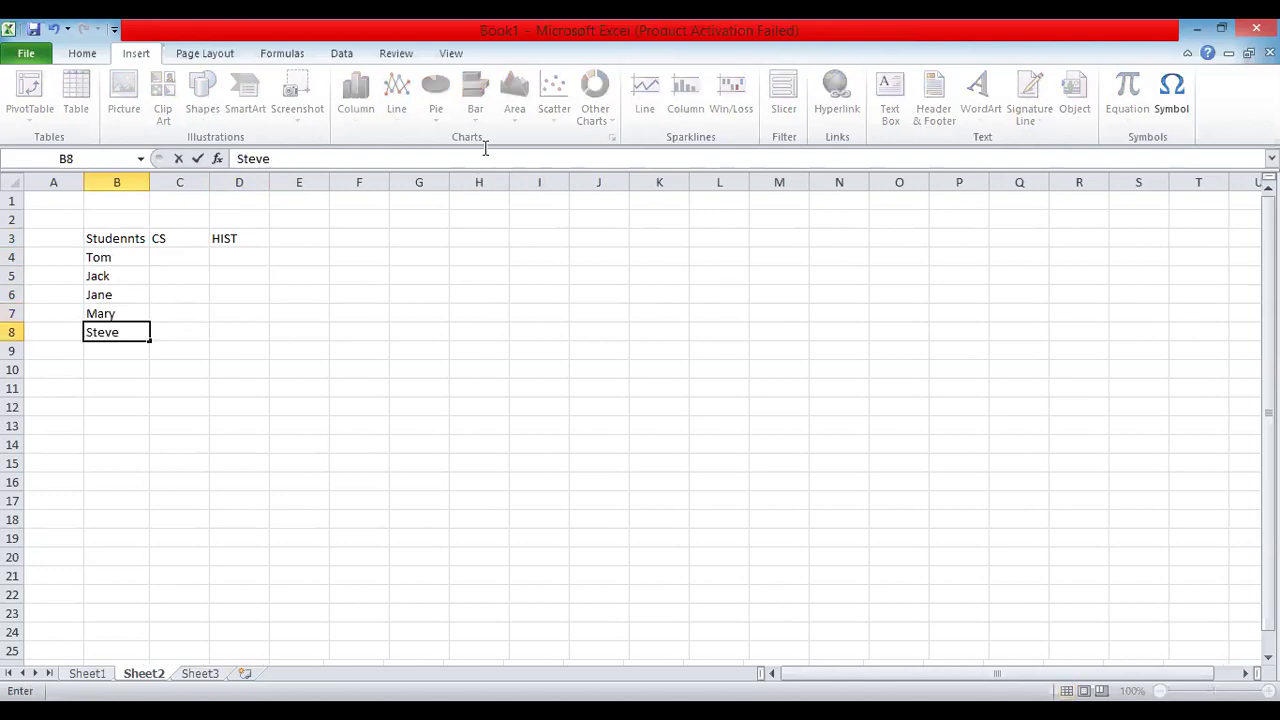
{"action": "key", "text": "Tab"}
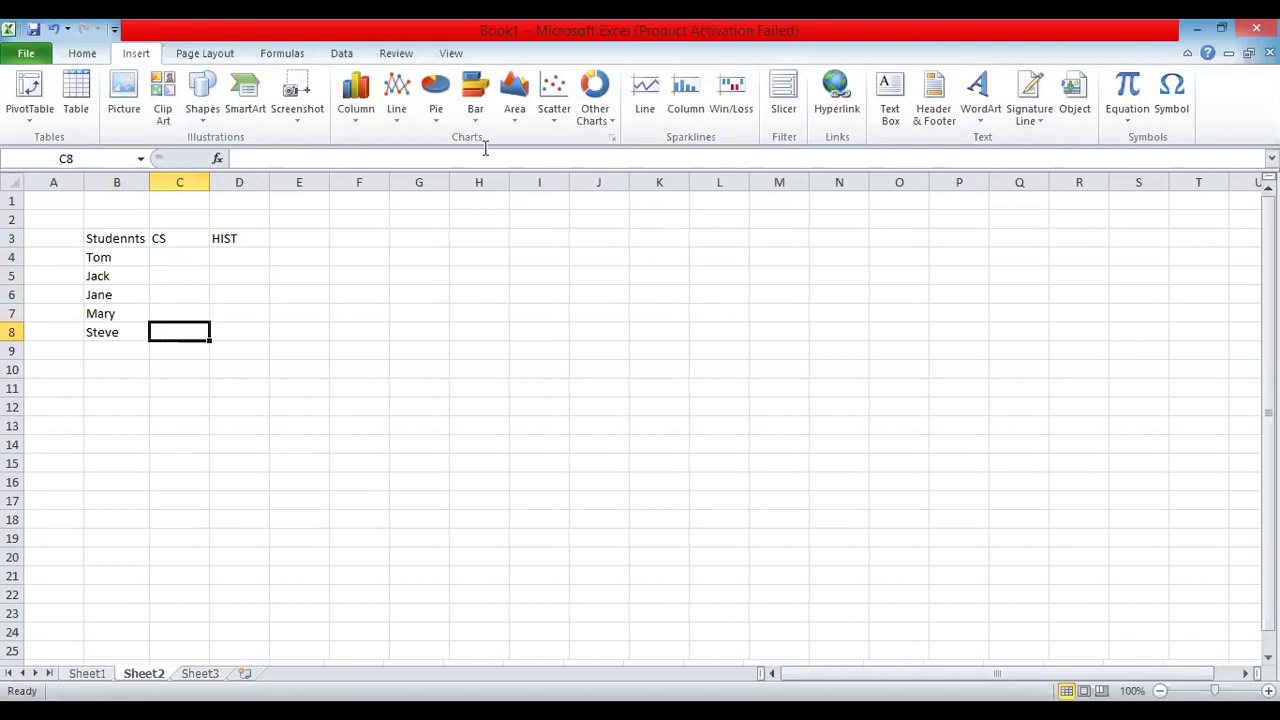
Enter the CS marks 56, 67, 87, 45 and 39 in cells C4 to C8
{"action": "key", "text": "Up"}
{"action": "key", "text": "Up"}
{"action": "key", "text": "Up"}
{"action": "key", "text": "Up"}
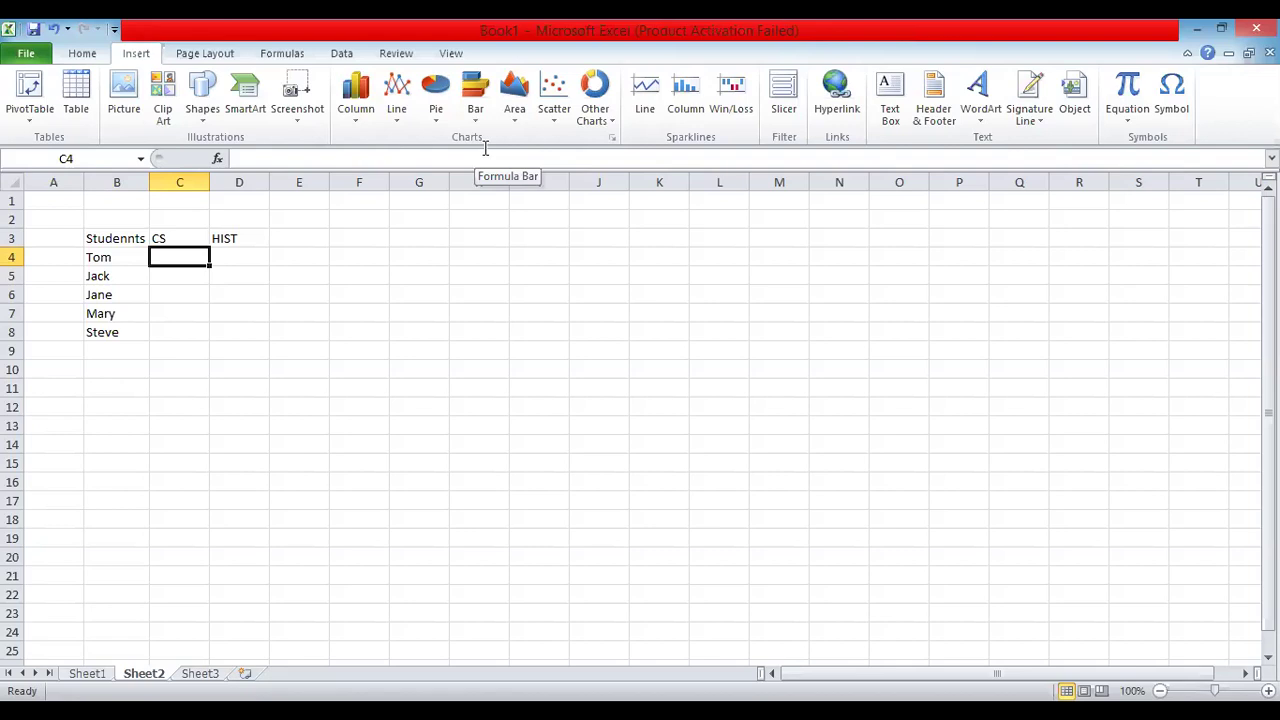
{"action": "type", "text": "56"}
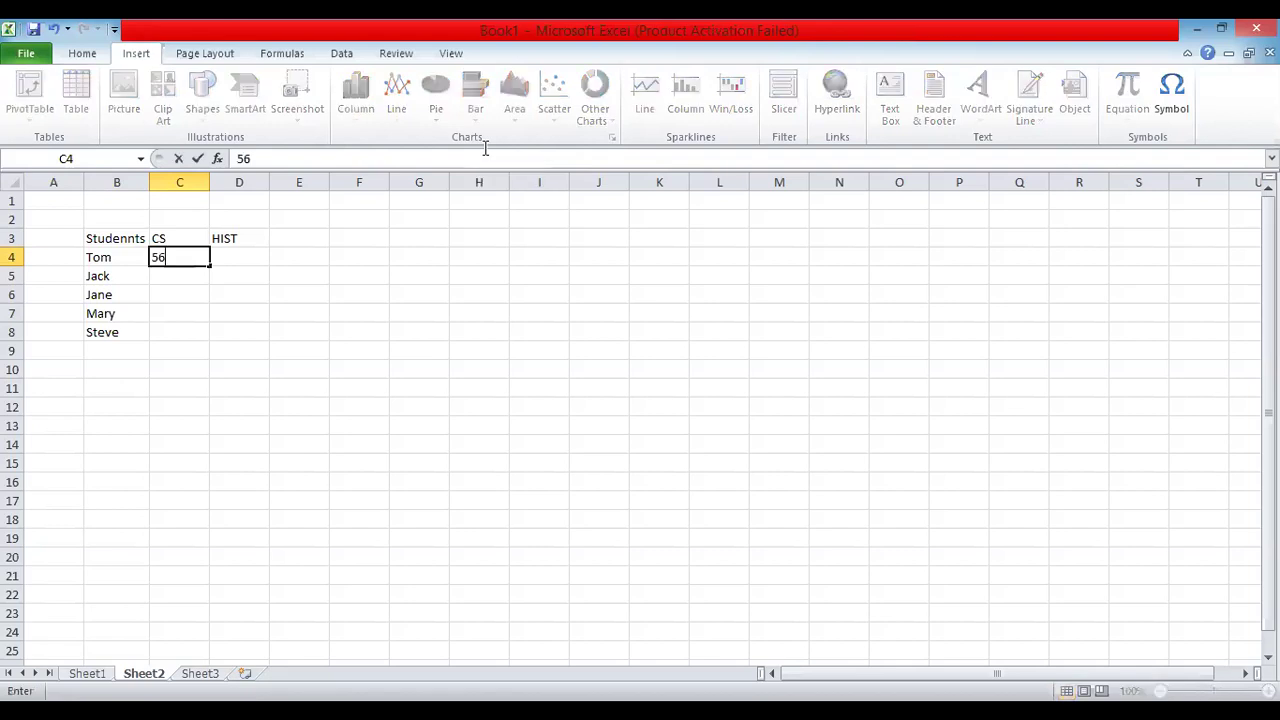
{"action": "key", "text": "Return"}
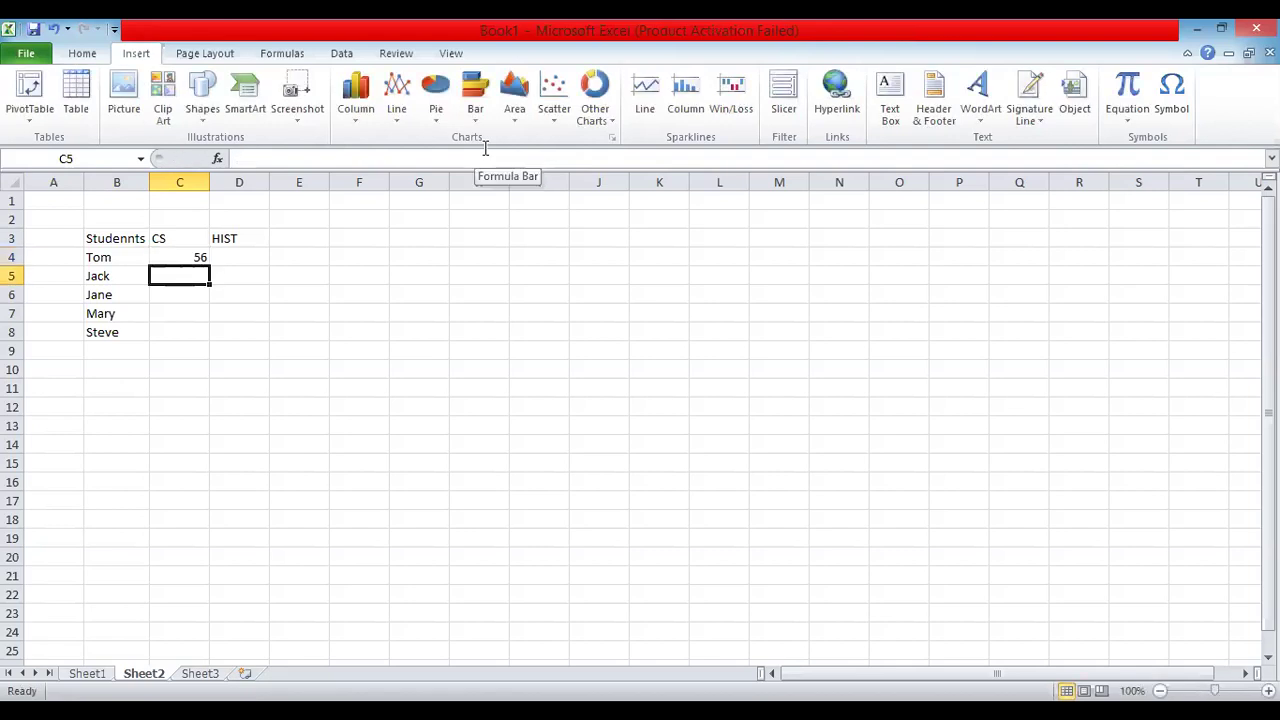
{"action": "type", "text": "67"}
{"action": "key", "text": "Return"}
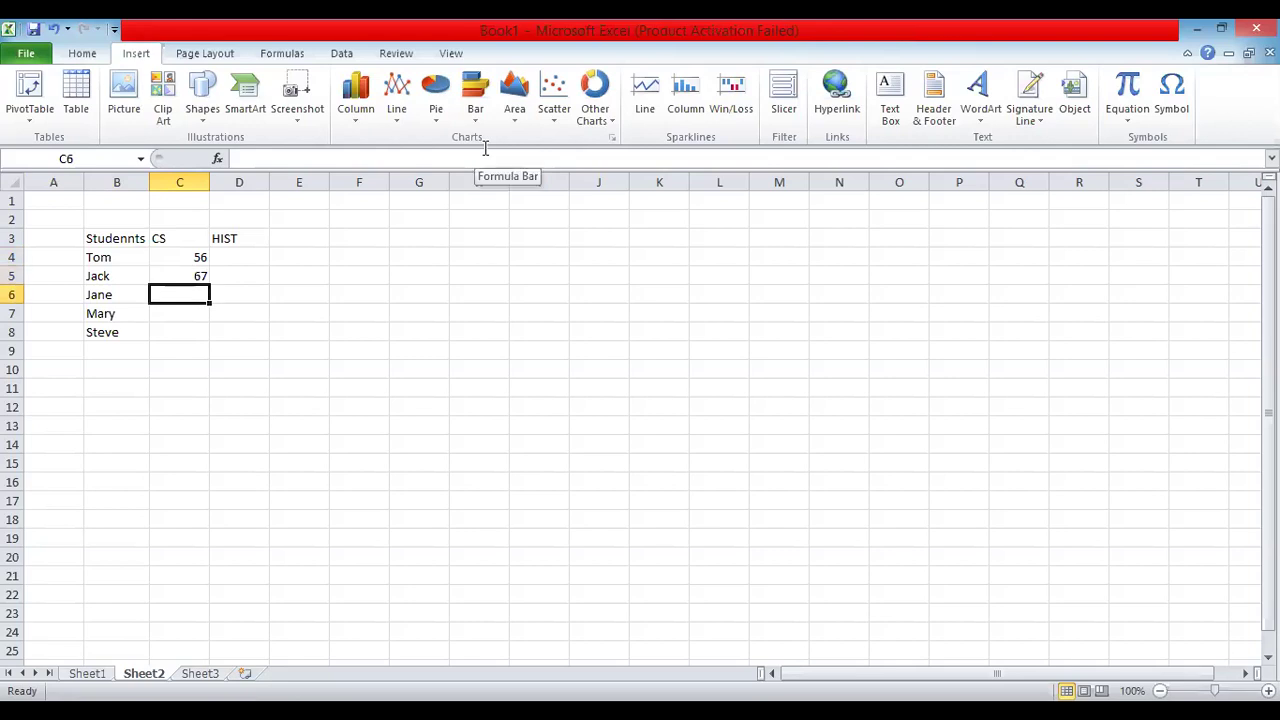
{"action": "type", "text": "87"}
{"action": "key", "text": "Return"}
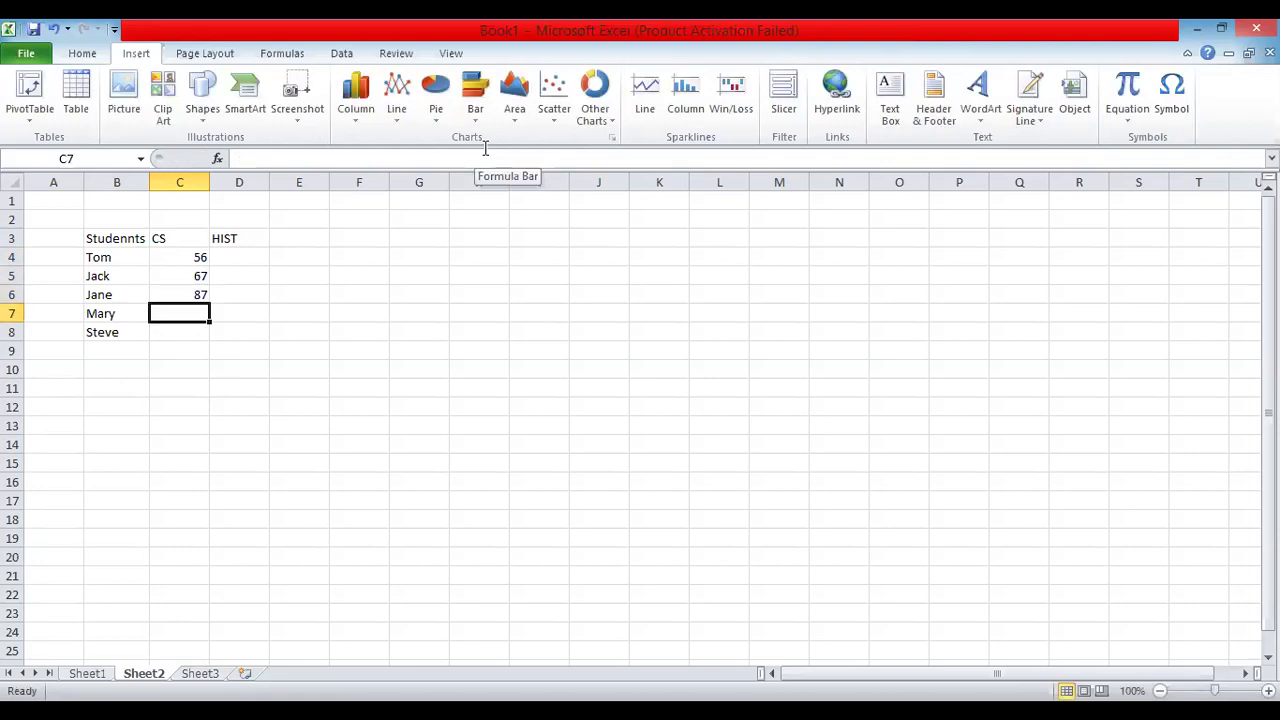
{"action": "type", "text": "45"}
{"action": "key", "text": "Return"}
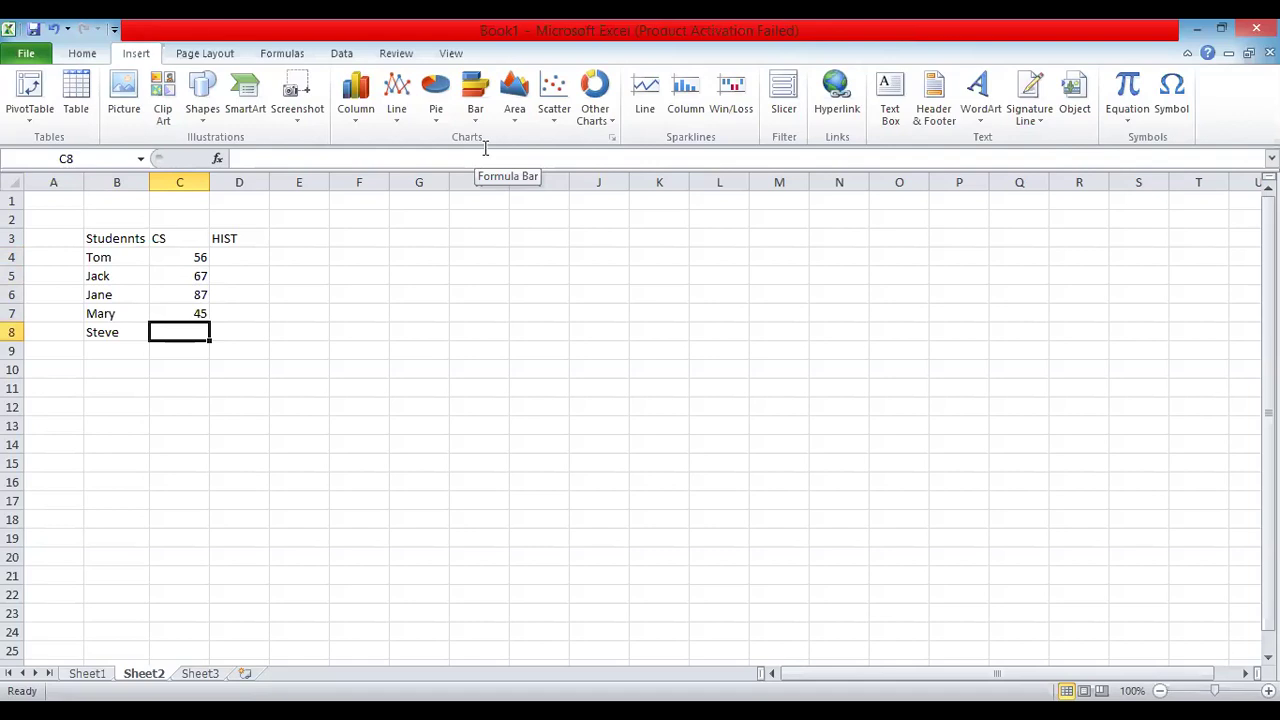
{"action": "type", "text": "3"}
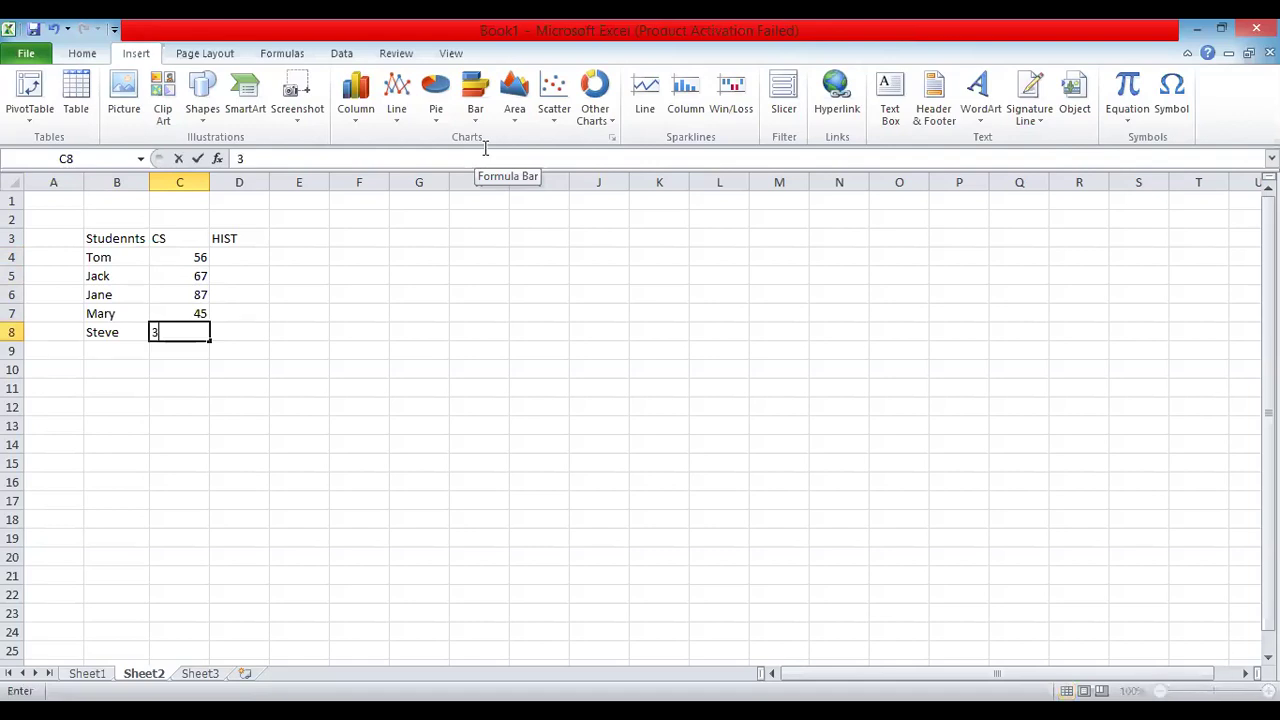
{"action": "type", "text": "9"}
{"action": "key", "text": "Return"}
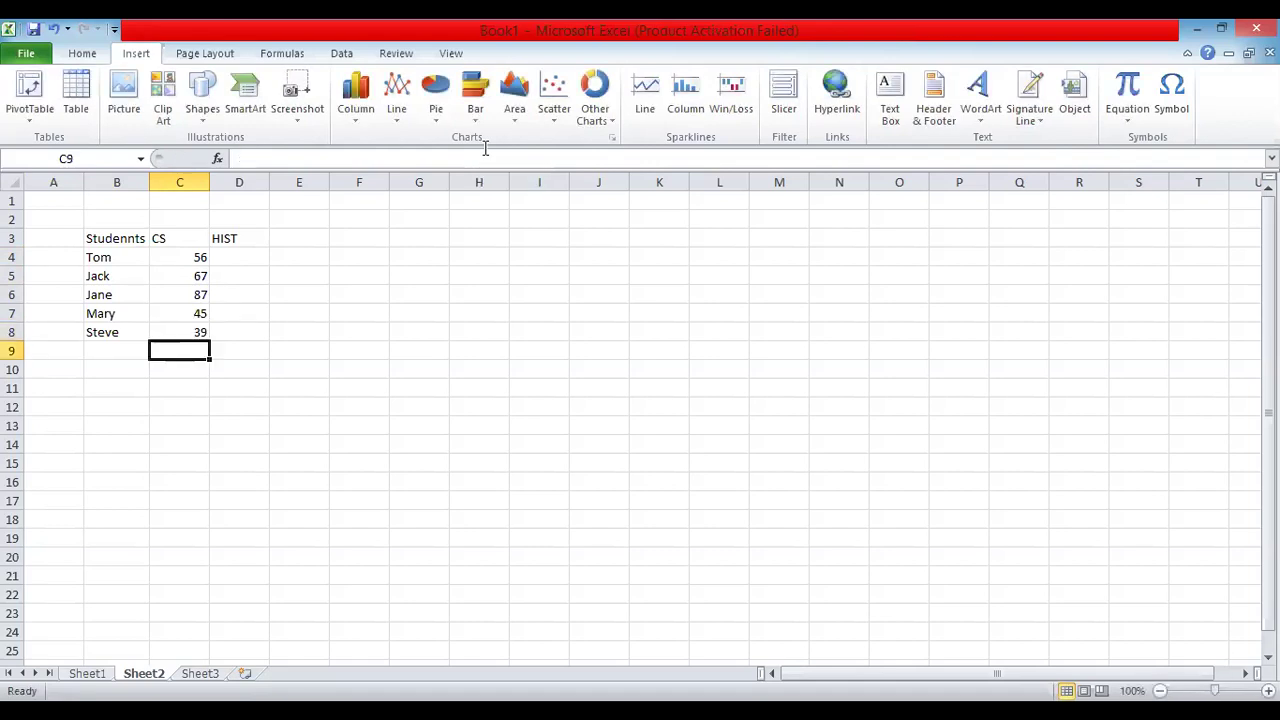
Enter the HIST marks 56, 60, 61, 83 and 88 in cells D4 to D8
{"action": "key", "text": "Up"}
{"action": "key", "text": "Up"}
{"action": "key", "text": "Up"}
{"action": "key", "text": "Up"}
{"action": "key", "text": "Up"}
{"action": "key", "text": "Up"}
{"action": "key", "text": "Right"}
{"action": "key", "text": "Down"}
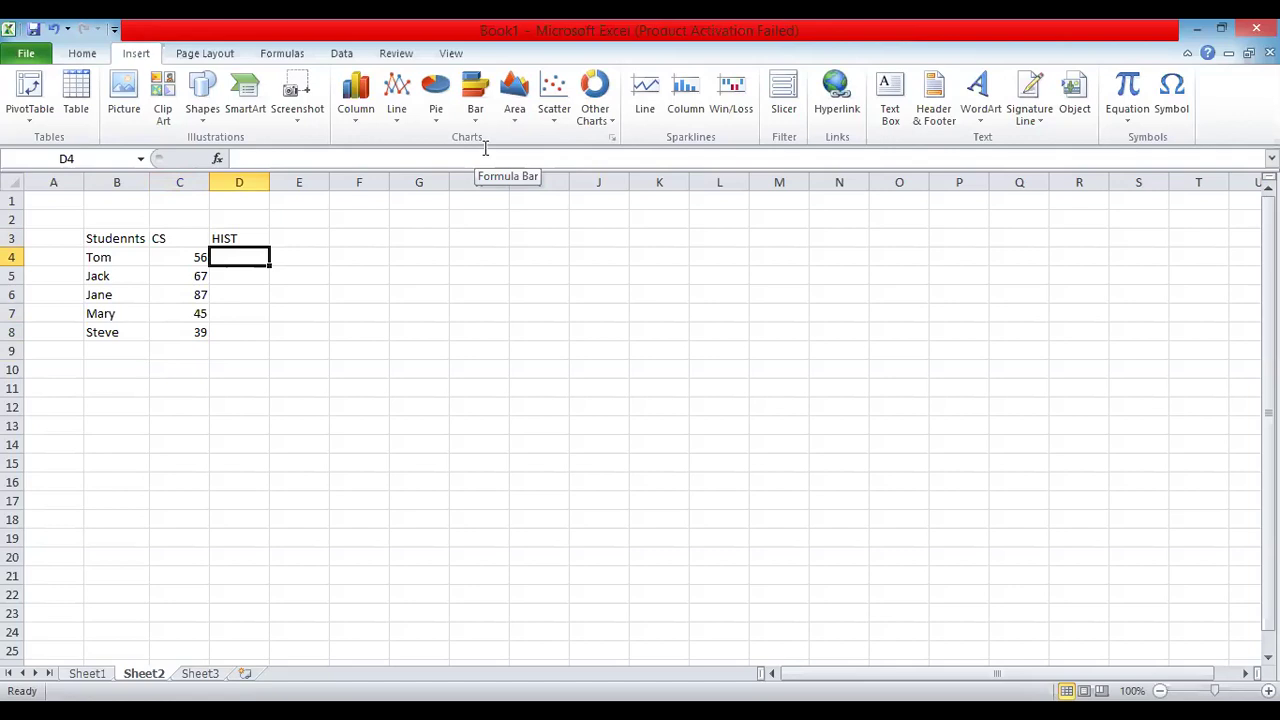
{"action": "type", "text": "56"}
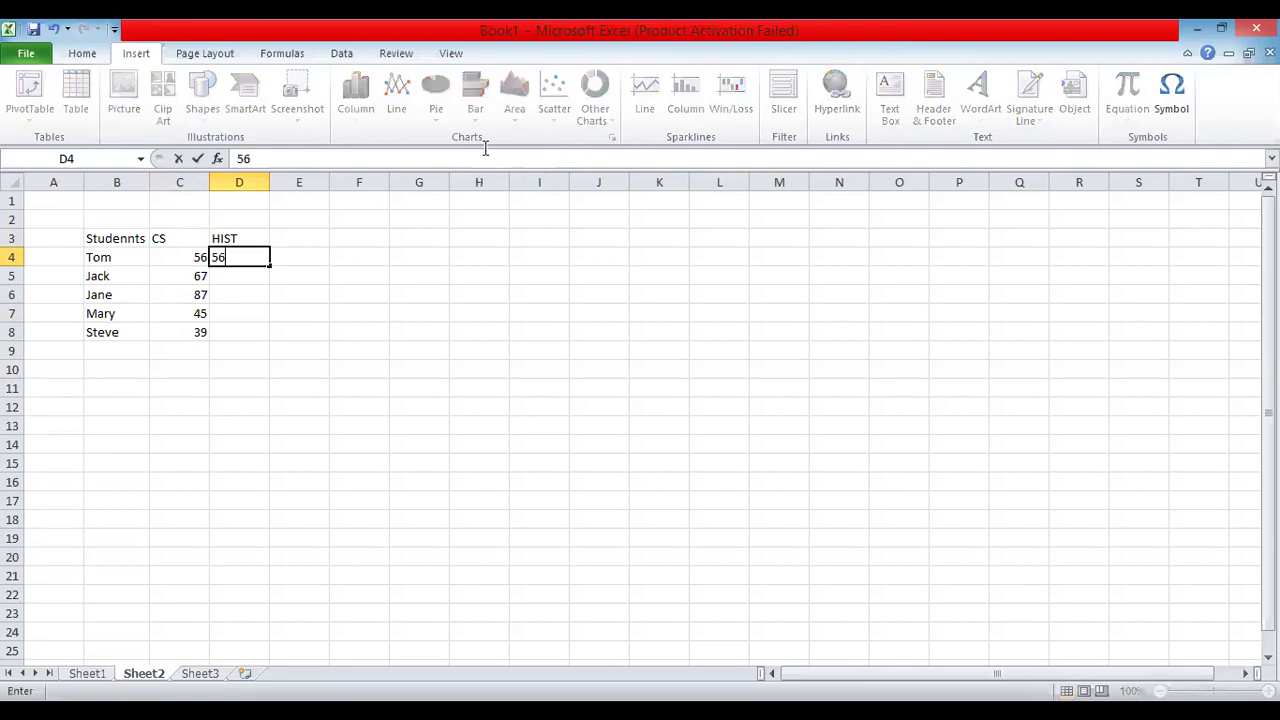
{"action": "key", "text": "Return"}
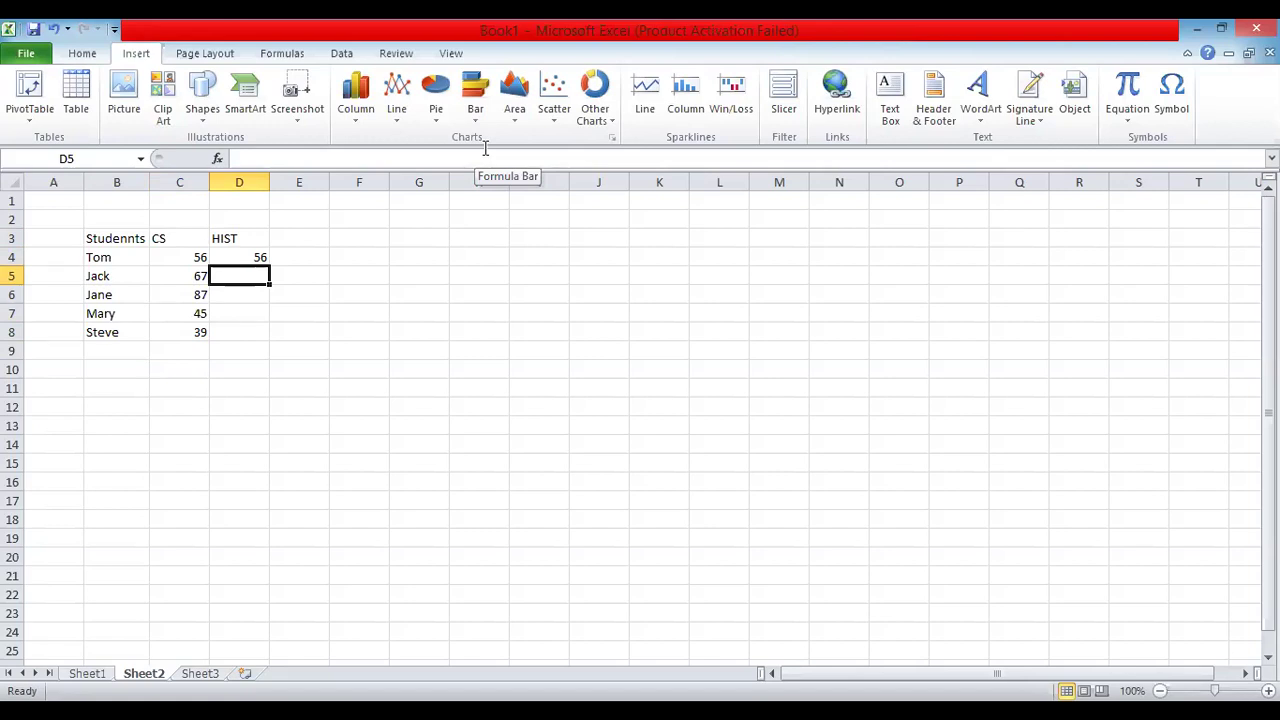
{"action": "type", "text": "60"}
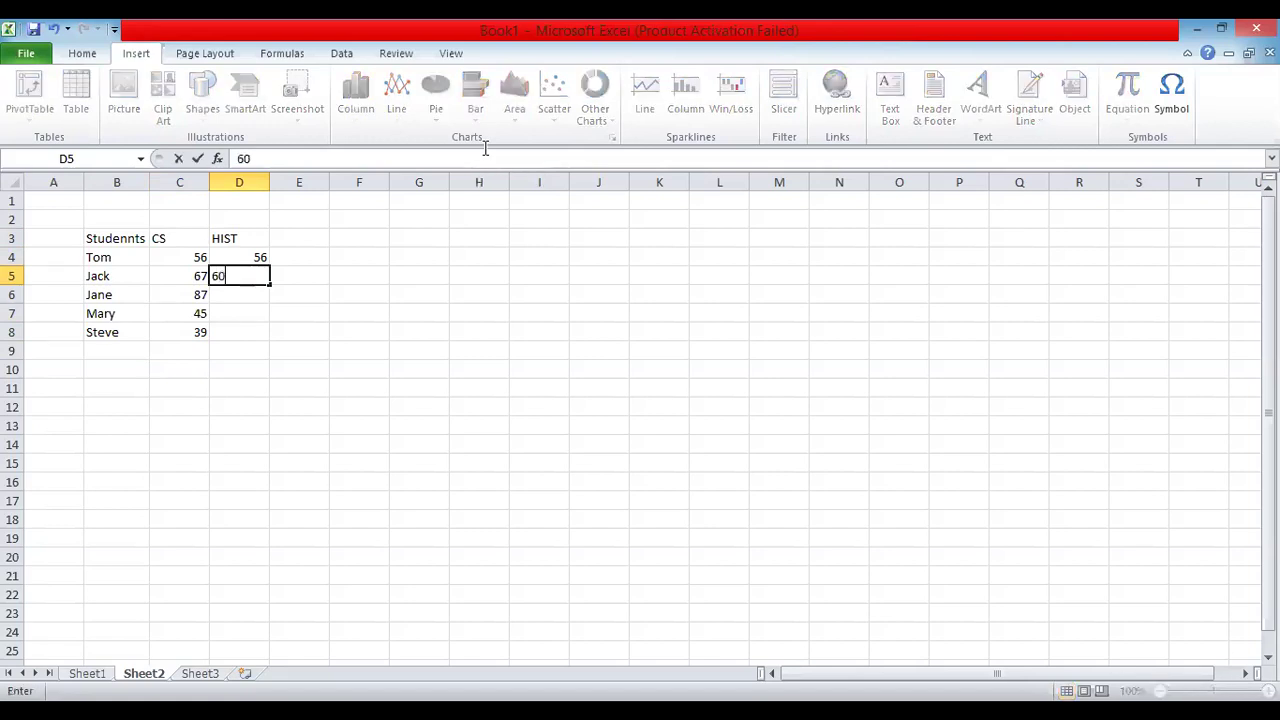
{"action": "key", "text": "Return"}
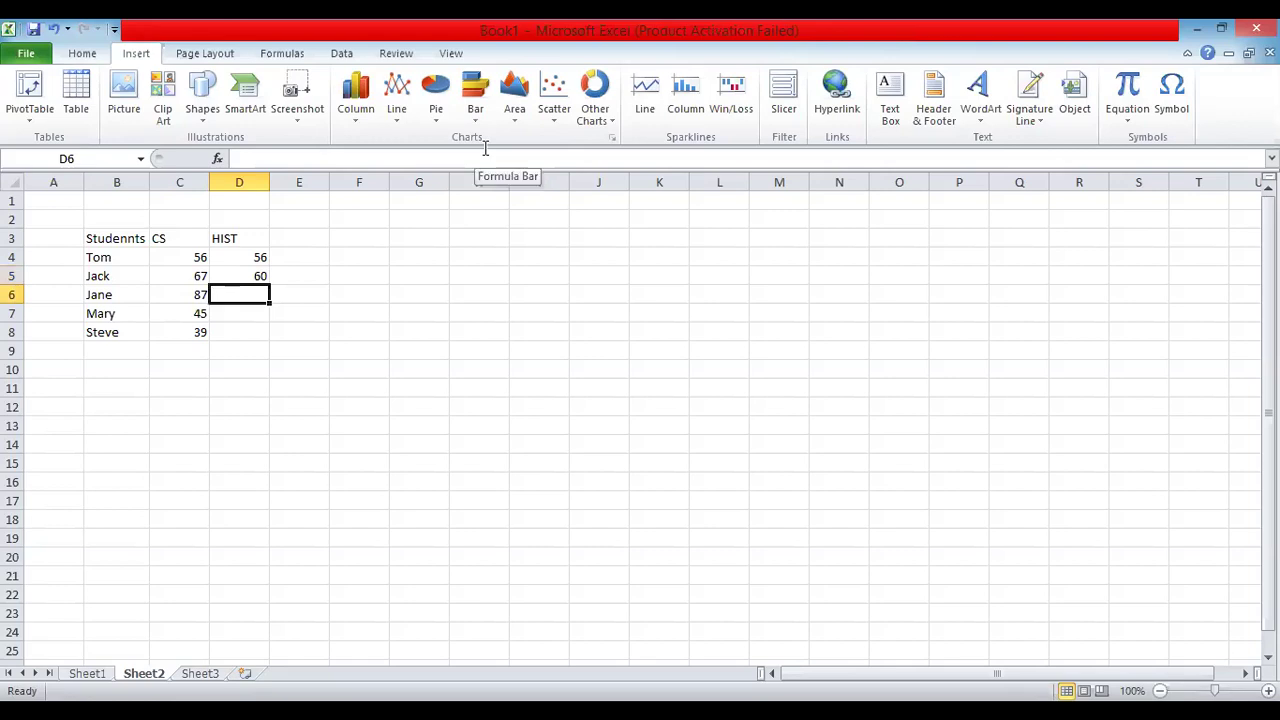
{"action": "type", "text": "6"}
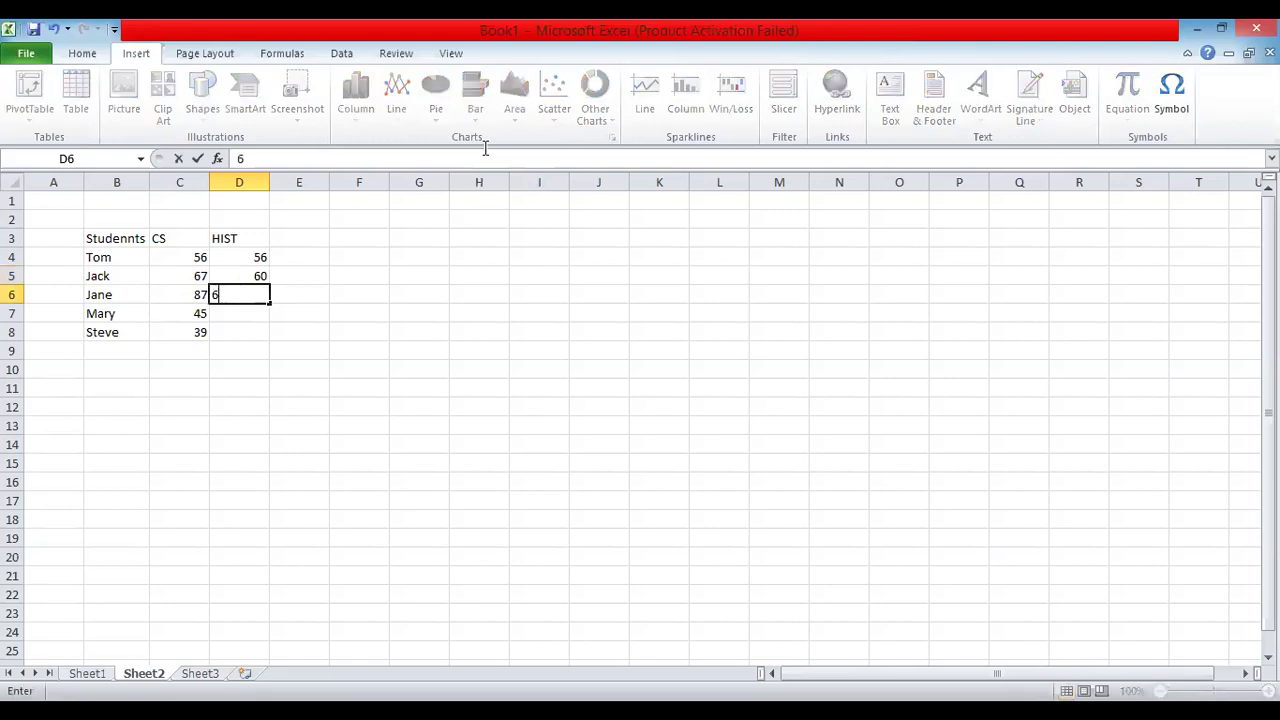
{"action": "type", "text": "1"}
{"action": "key", "text": "Return"}
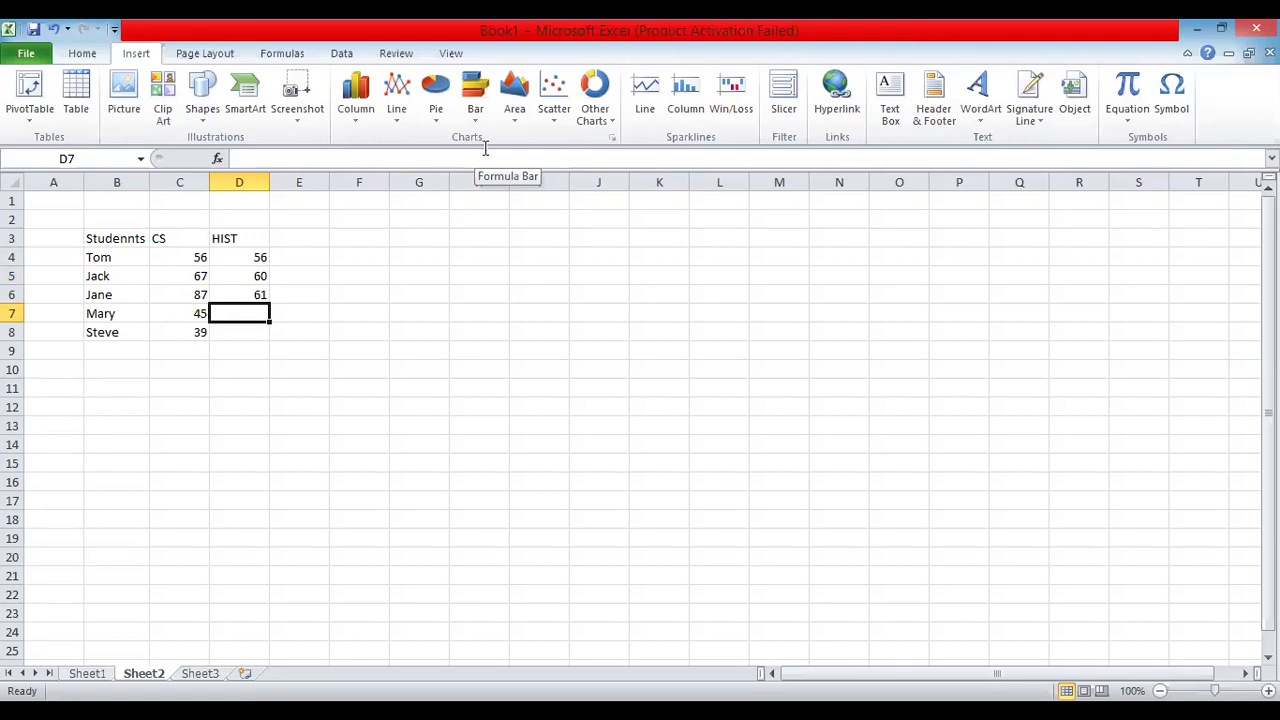
{"action": "type", "text": "83"}
{"action": "key", "text": "Return"}
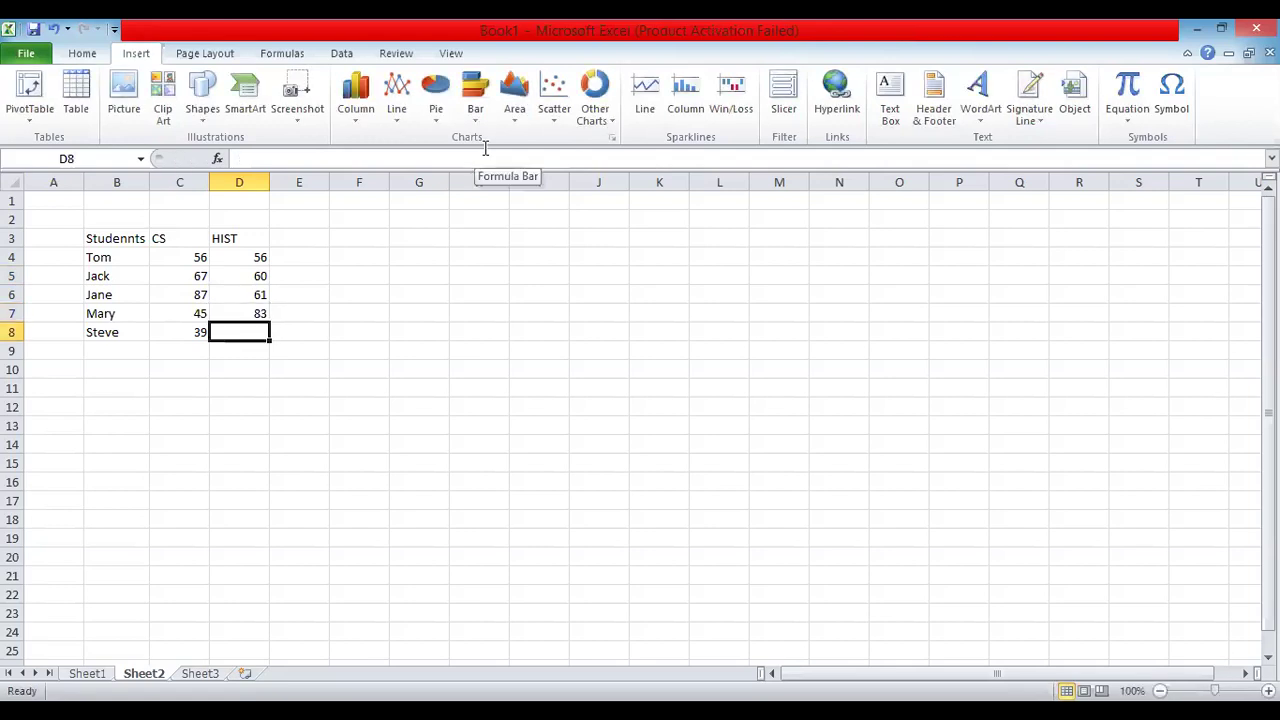
{"action": "type", "text": "88"}
{"action": "key", "text": "Return"}
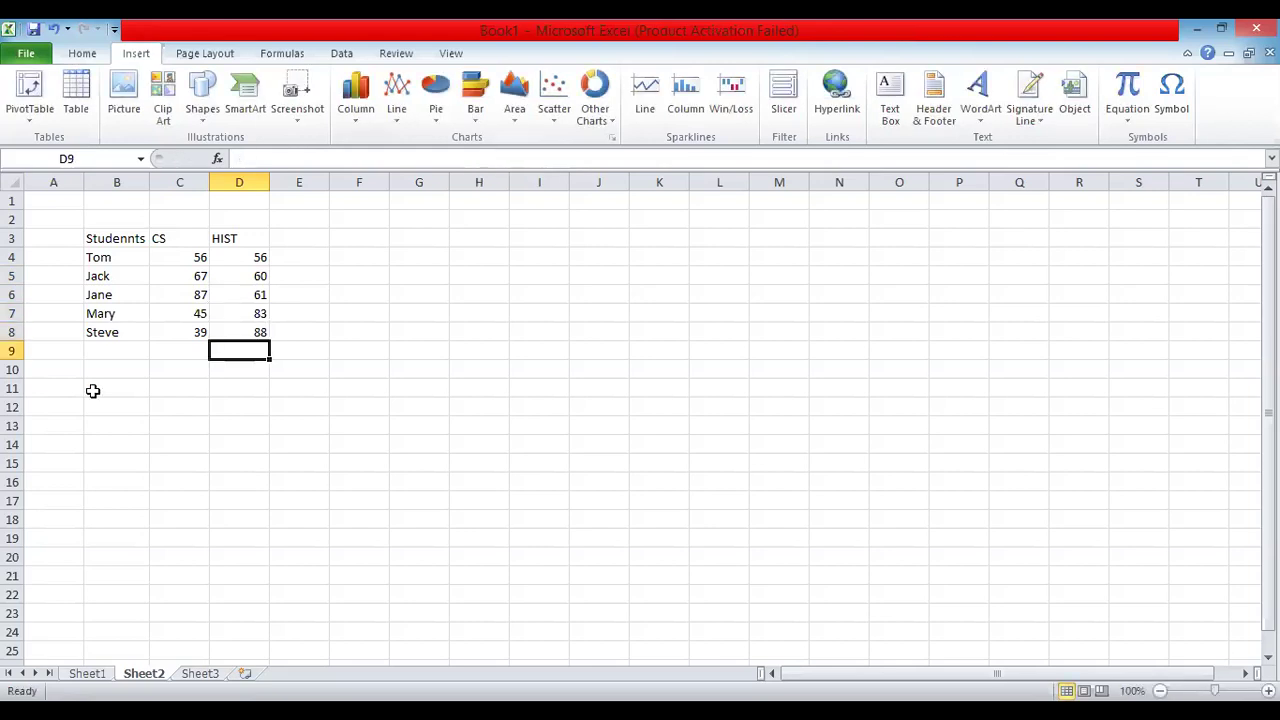
Clear the students heading from cell B3 and merge and center cells B2 to D2 above the table
{"action": "left_click", "coordinate": [118, 239]}
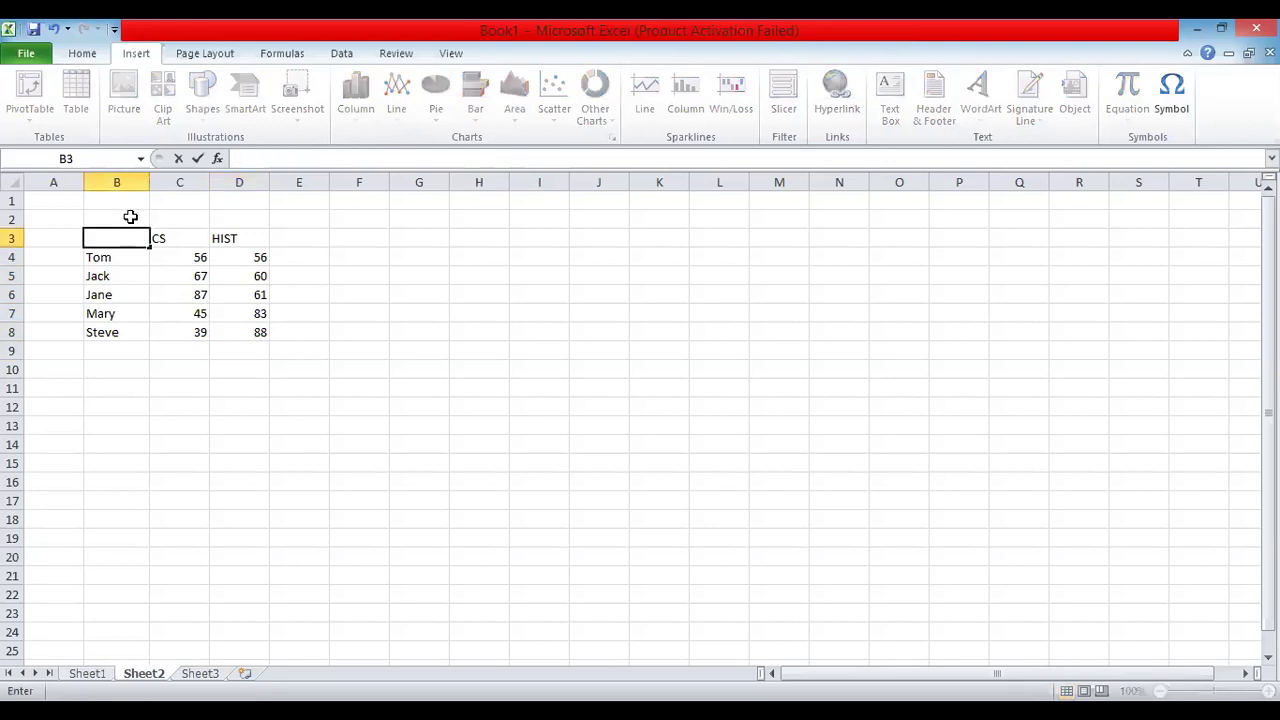
{"action": "key", "text": "Up"}
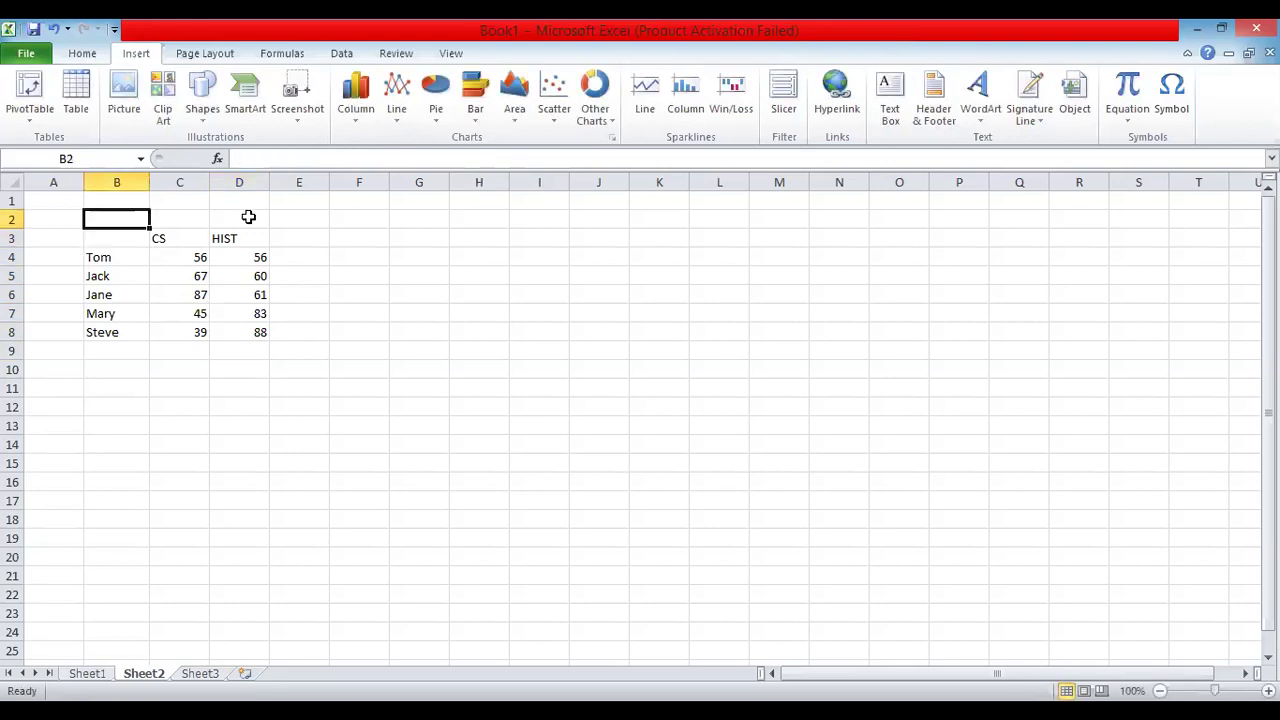
{"action": "left_click", "coordinate": [248, 217], "text": "shift"}
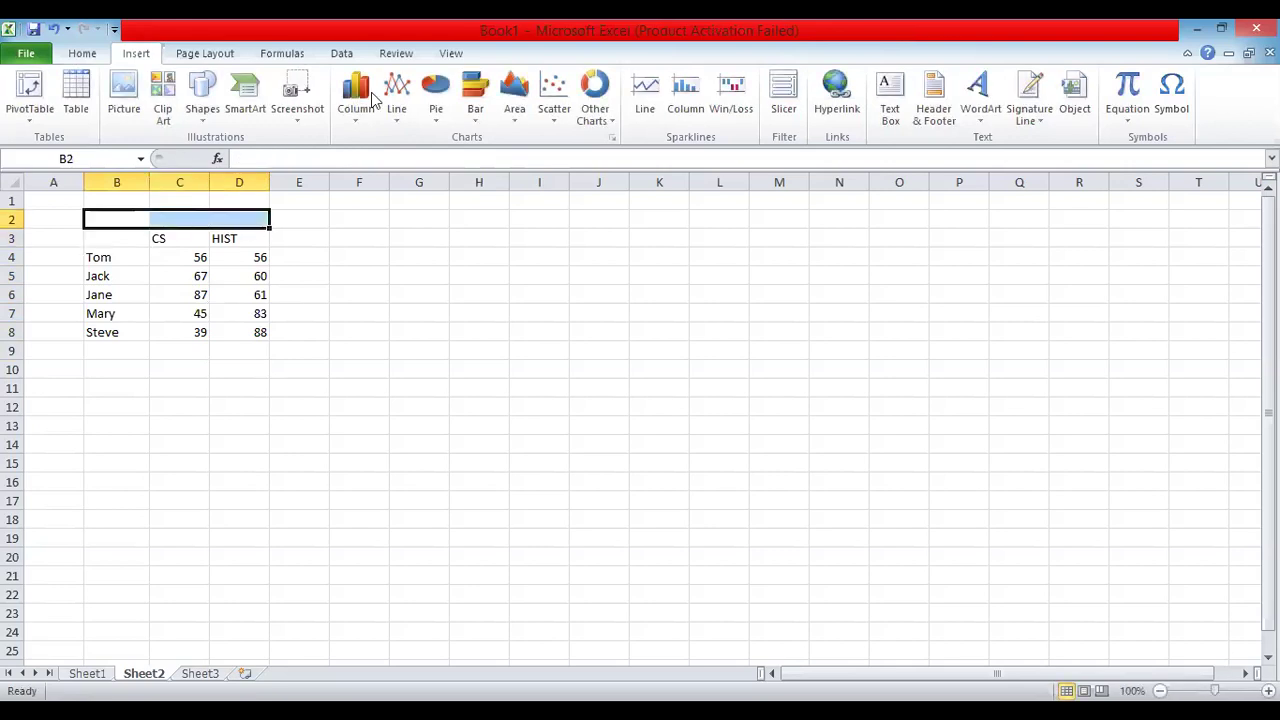
{"action": "scroll", "coordinate": [440, 104], "scroll_direction": "up", "scroll_amount": 1}
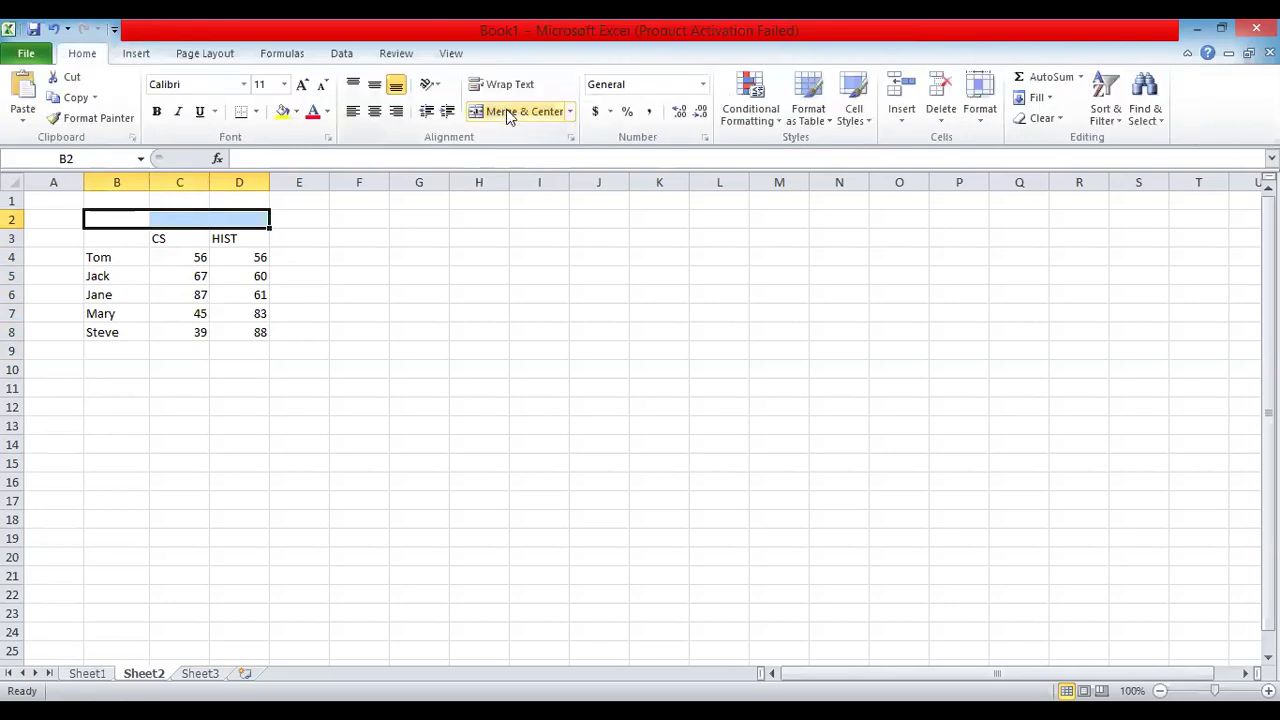
{"action": "left_click", "coordinate": [507, 111]}
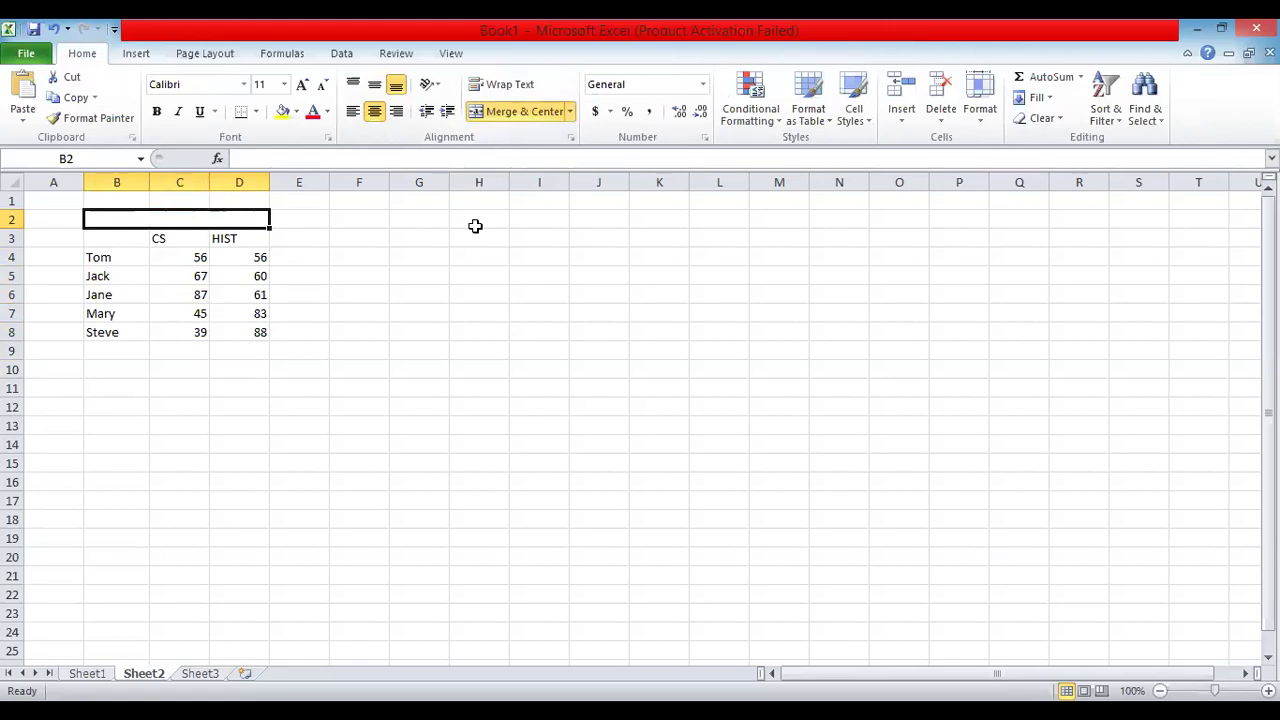
Enter the title "2nd Yr Results" in the merged cell above the table
{"action": "type", "text": "2"}
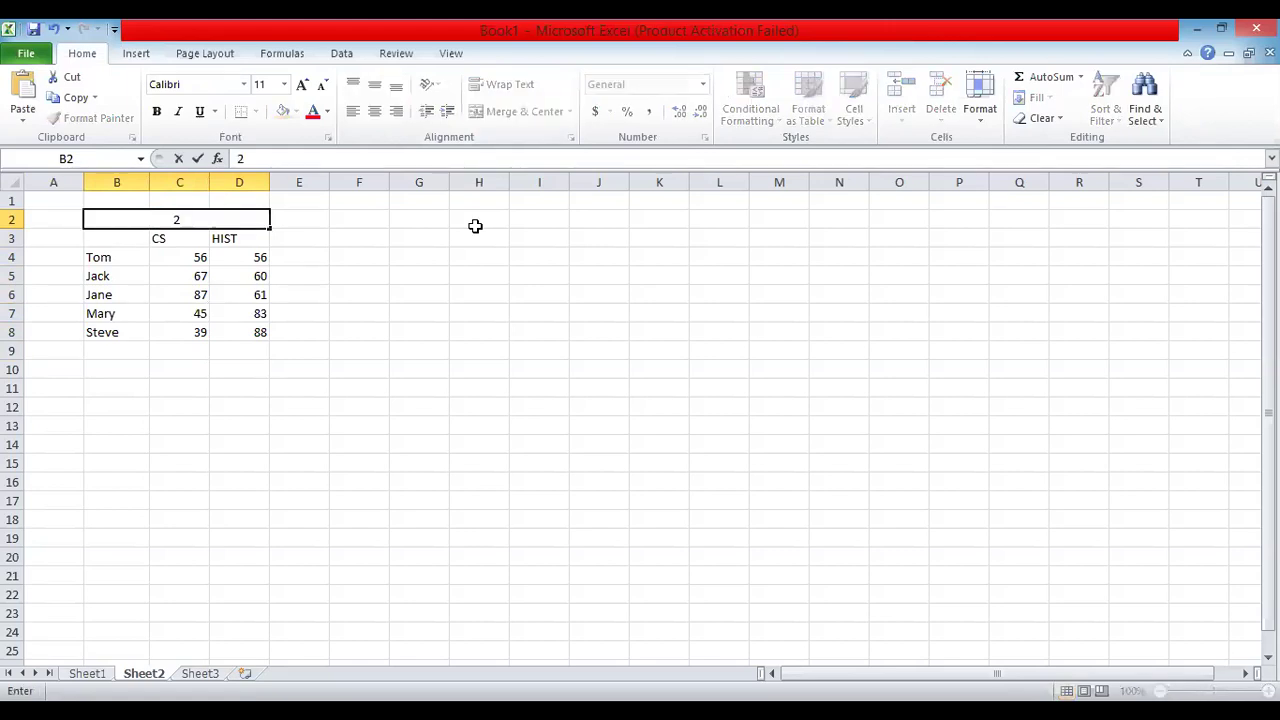
{"action": "type", "text": "nd Yr Results"}
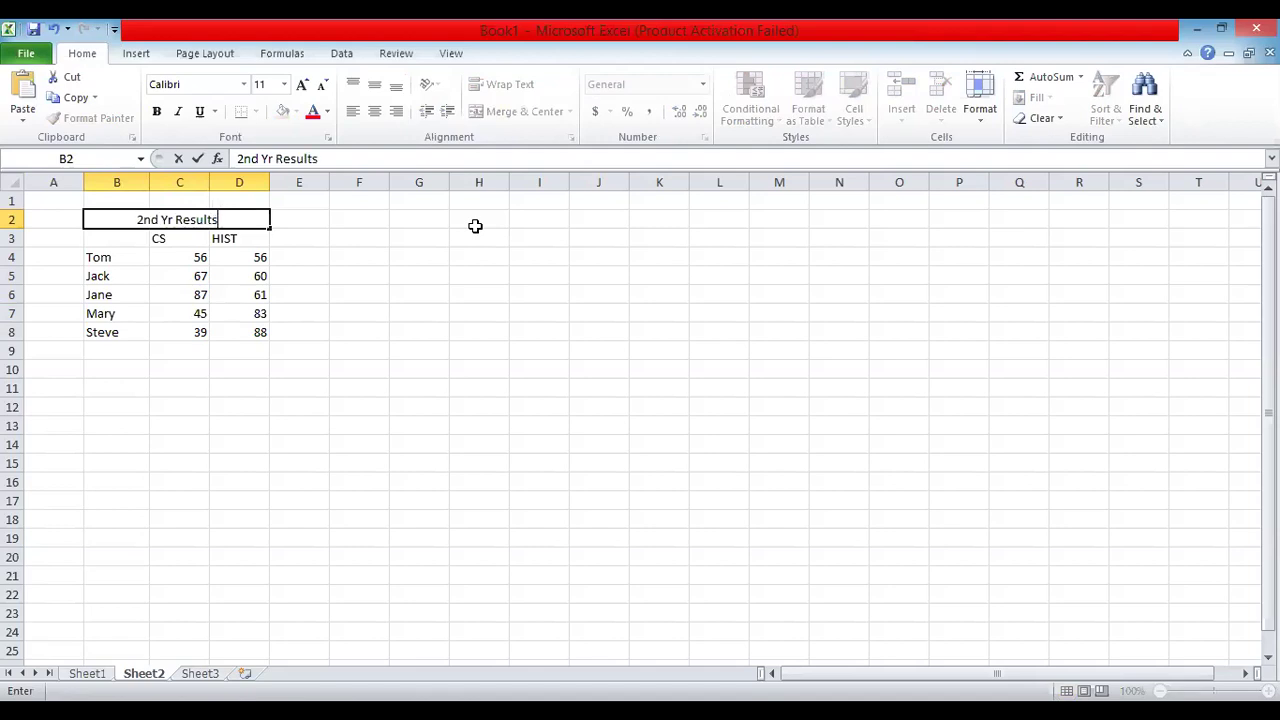
{"action": "key", "text": "Return"}
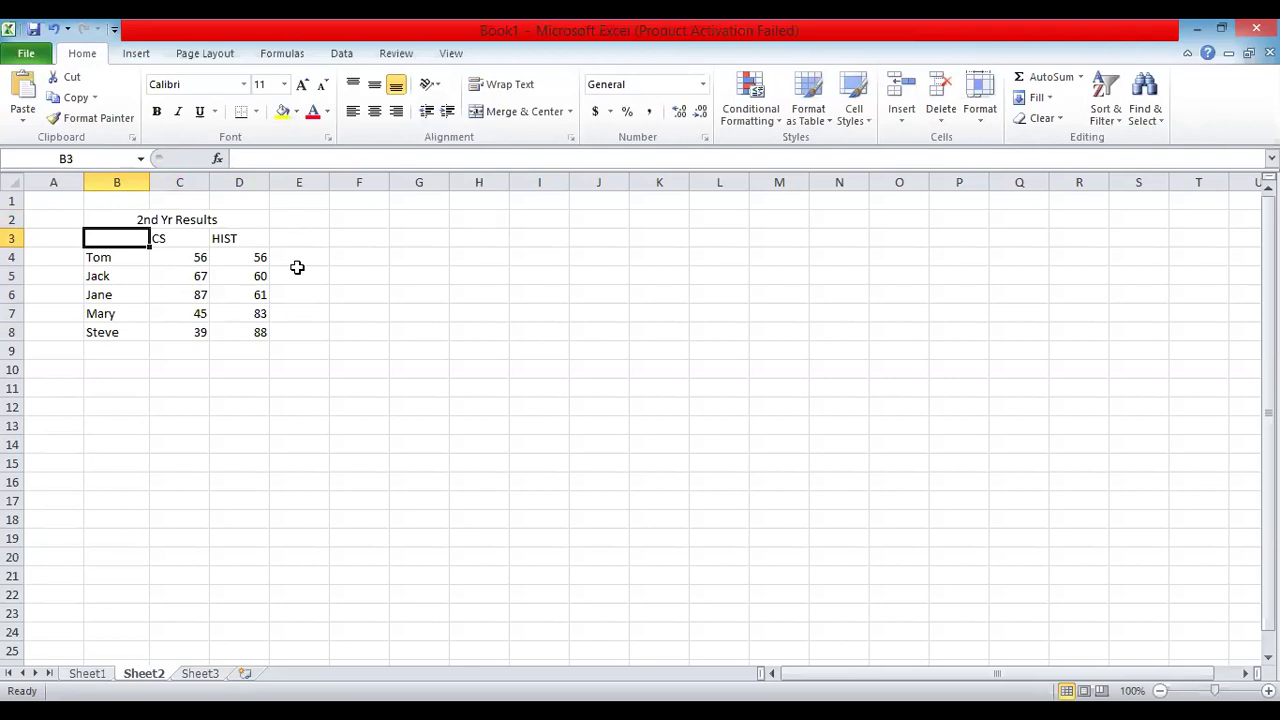
Apply all borders to the whole results table in B2:D8
{"action": "key", "text": "ctrl+a"}
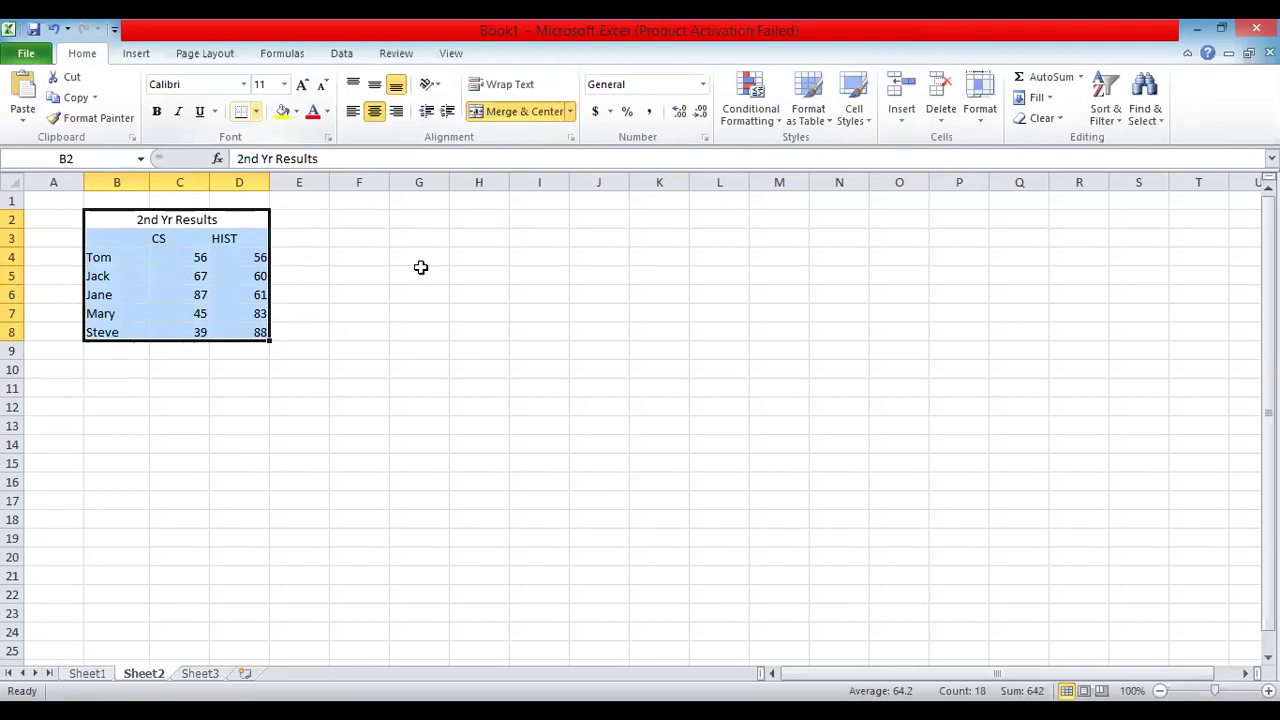
{"action": "left_click", "coordinate": [419, 312]}
{"action": "left_click", "coordinate": [327, 241]}
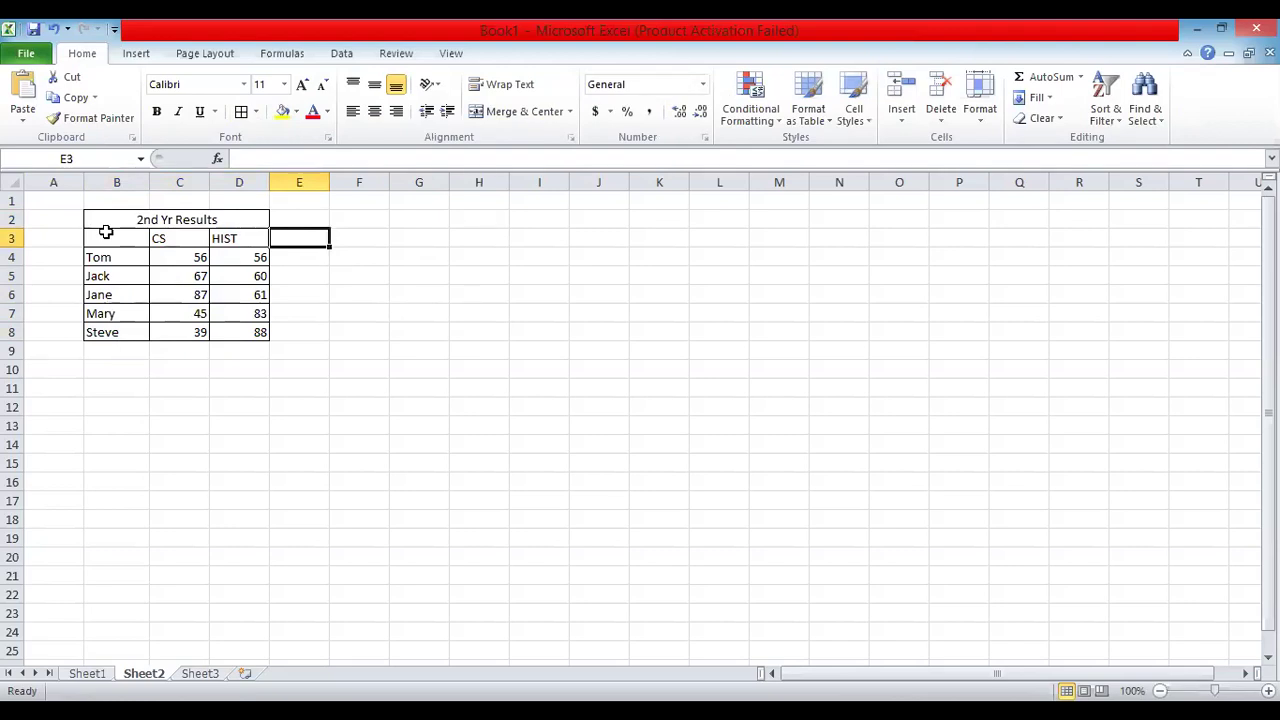
Undo the table's borders and the title entry, and redo the title entry
{"action": "left_click_drag", "start_coordinate": [100, 232], "coordinate": [177, 323]}
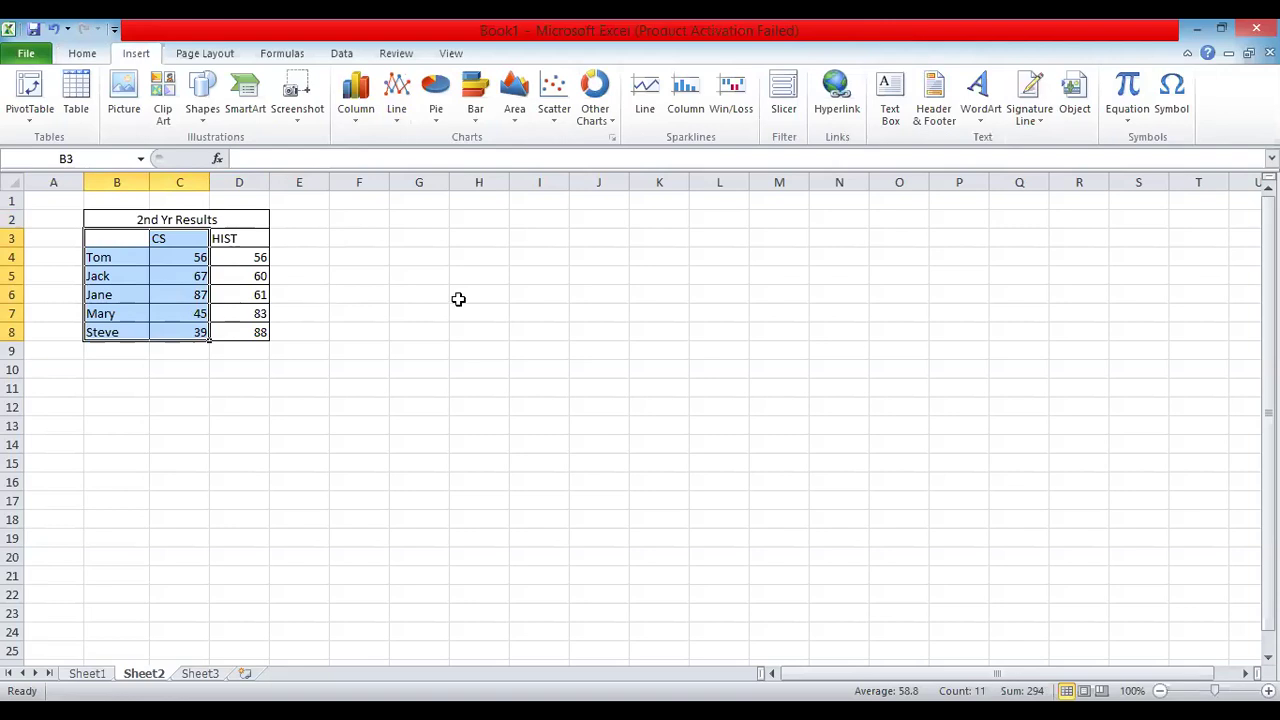
{"action": "key", "text": "ctrl+z"}
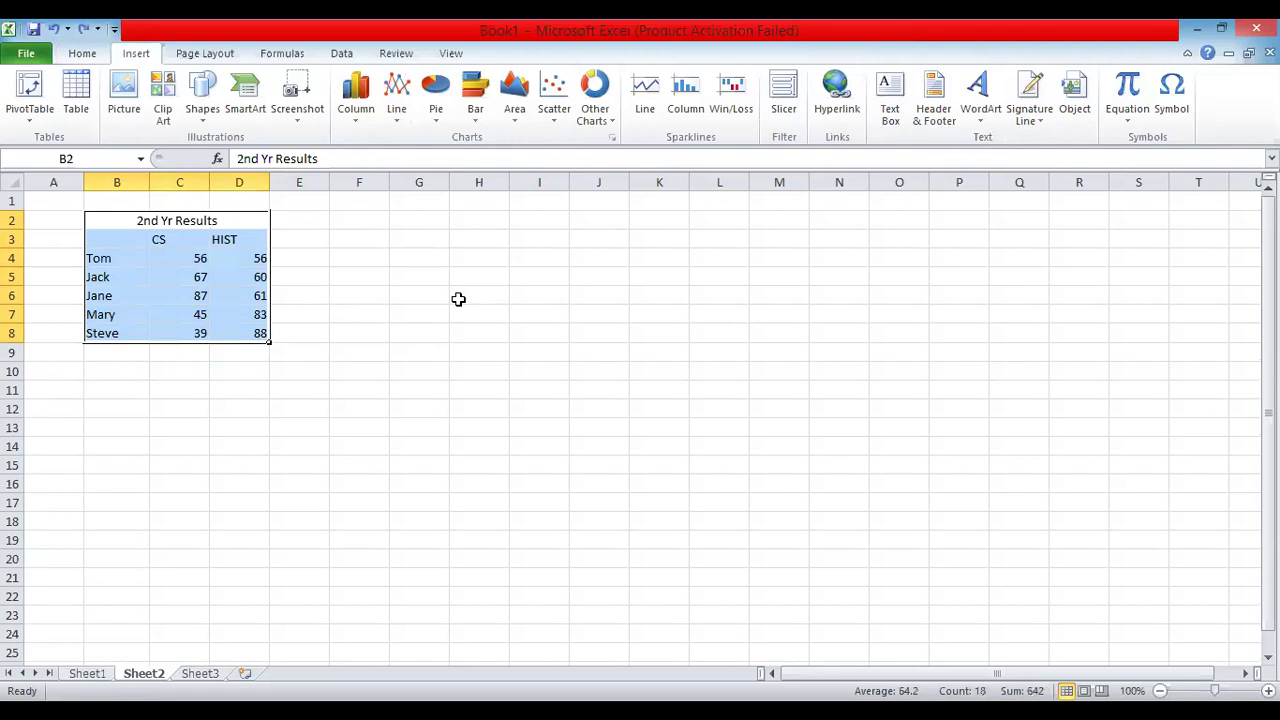
{"action": "key", "text": "ctrl+z"}
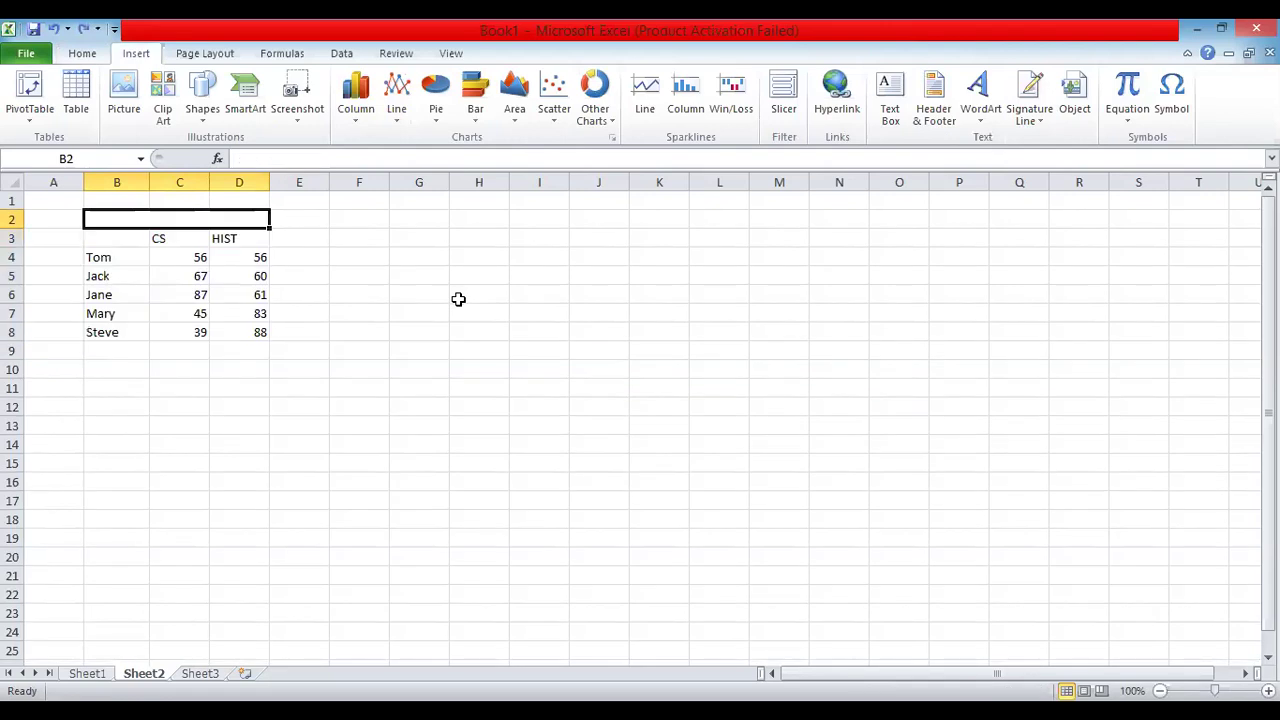
{"action": "key", "text": "ctrl+y"}
{"action": "left_click", "coordinate": [458, 299]}
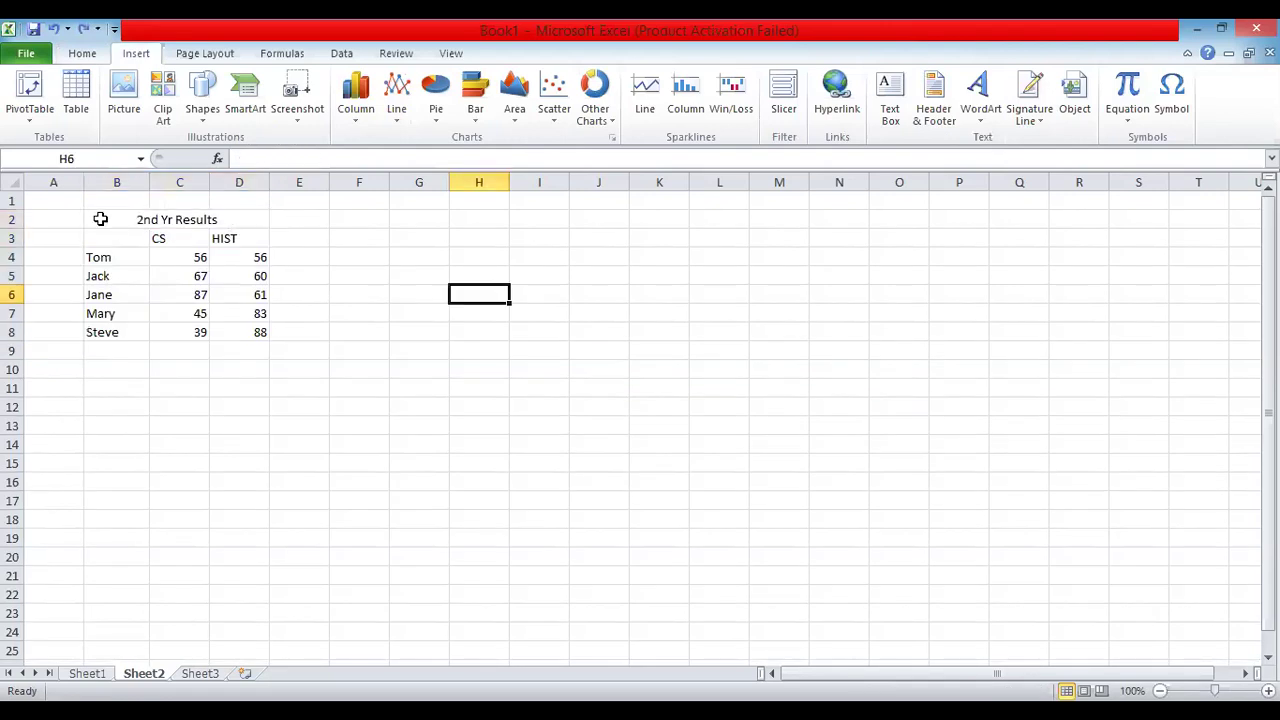
Apply a thick box border around the results table in B2:D8
{"action": "left_click_drag", "start_coordinate": [158, 227], "coordinate": [241, 333]}
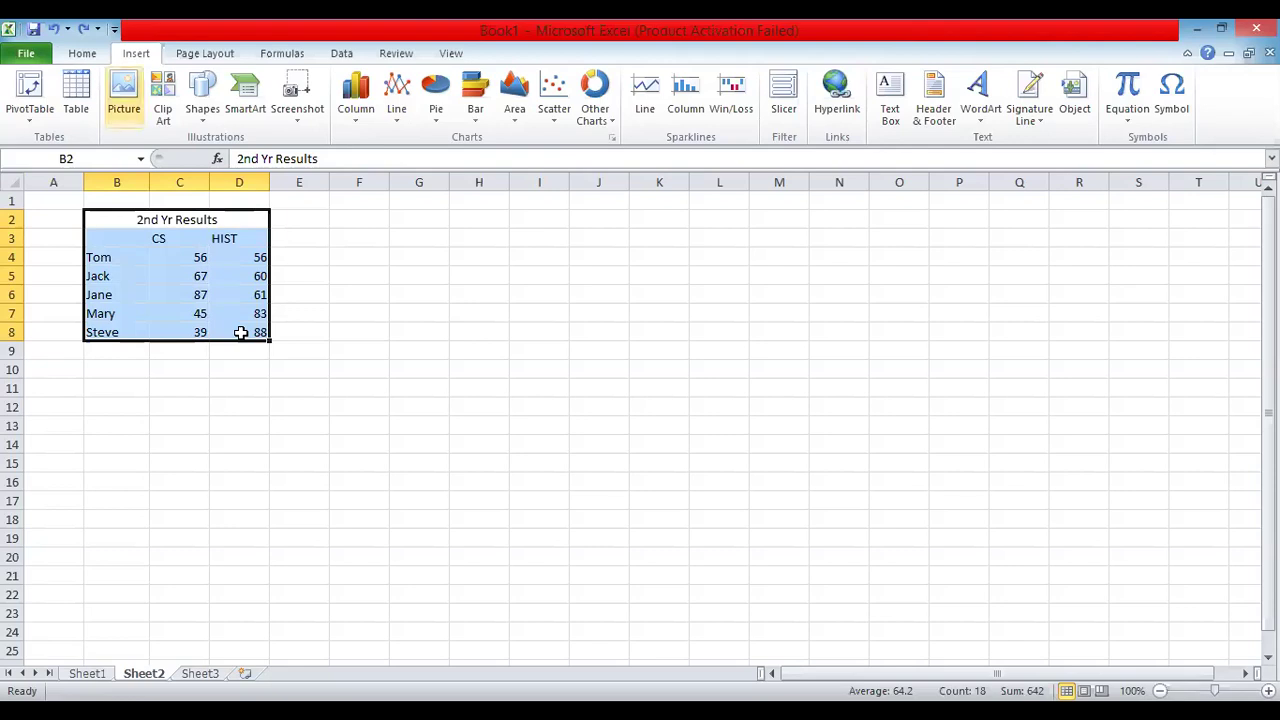
{"action": "key", "text": "alt+h"}
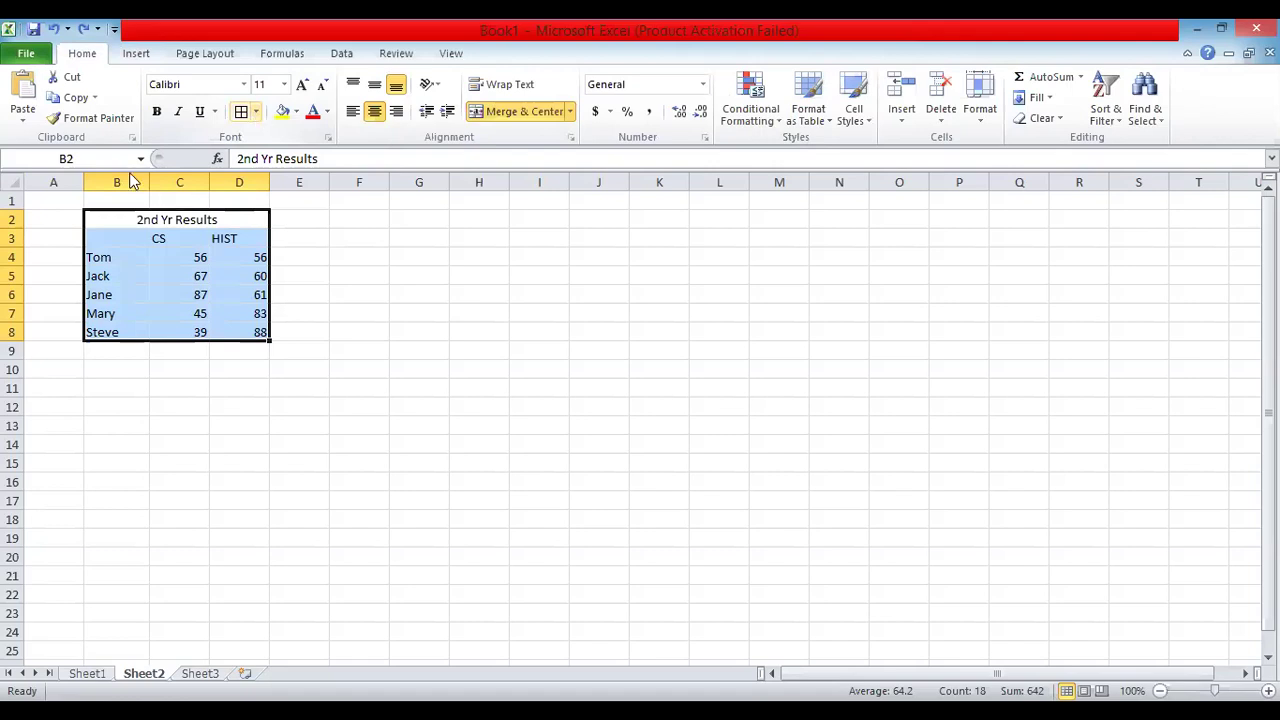
{"action": "key", "text": "alt+h"}
{"action": "key", "text": "b"}
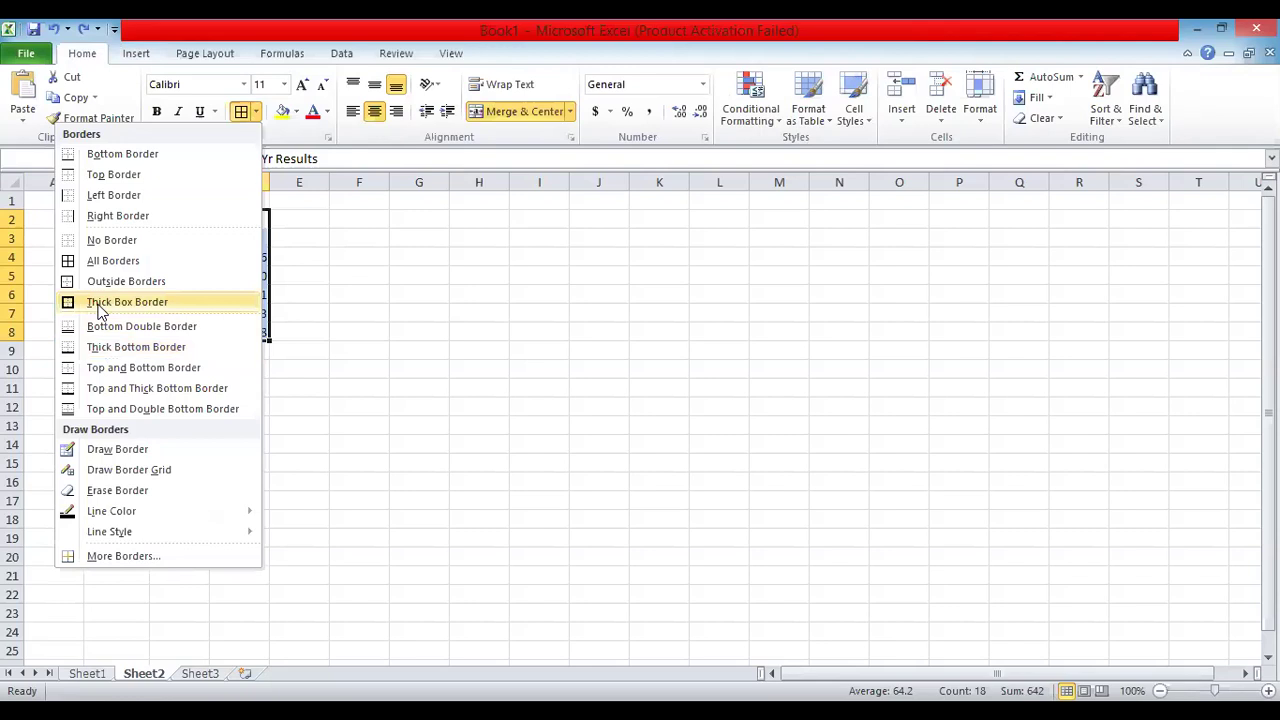
{"action": "key", "text": "Return"}
{"action": "left_click", "coordinate": [390, 307]}
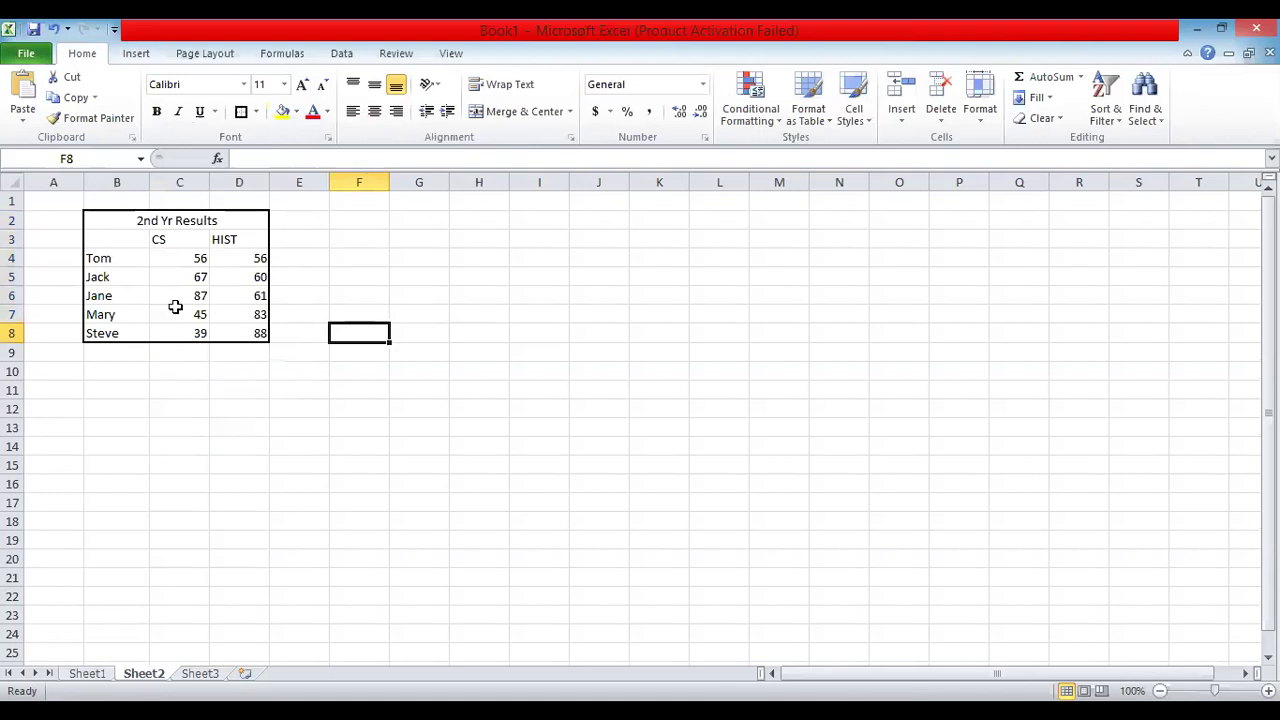
Undo the thick box border around the results table
{"action": "left_click", "coordinate": [176, 220]}
{"action": "left_click", "coordinate": [202, 319], "text": "shift"}
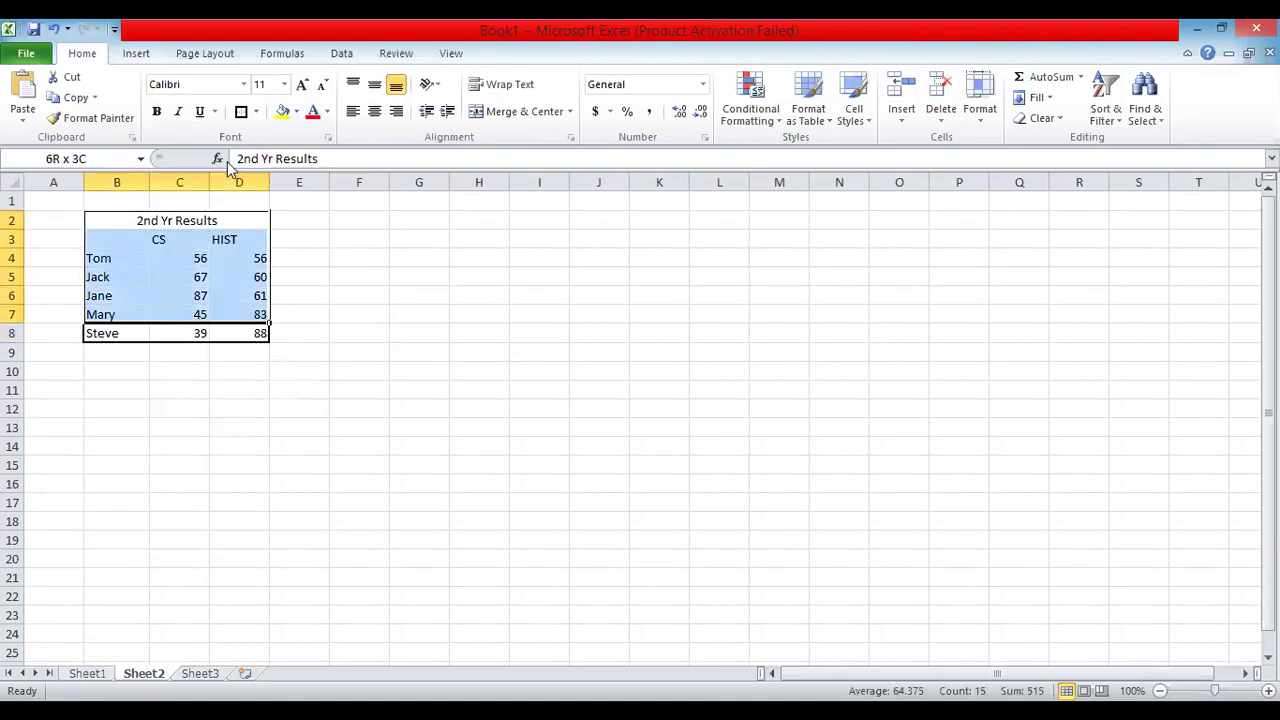
{"action": "scroll", "coordinate": [227, 161], "scroll_direction": "down", "scroll_amount": 1}
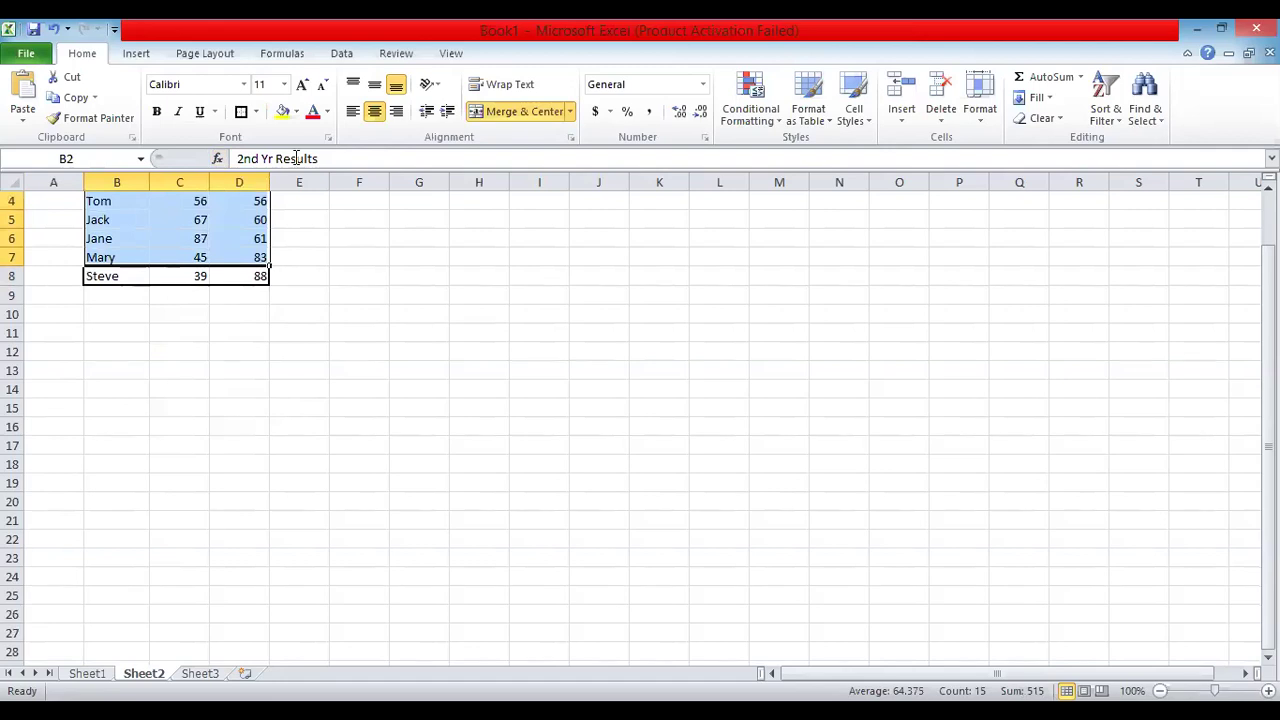
{"action": "left_click", "coordinate": [55, 30]}
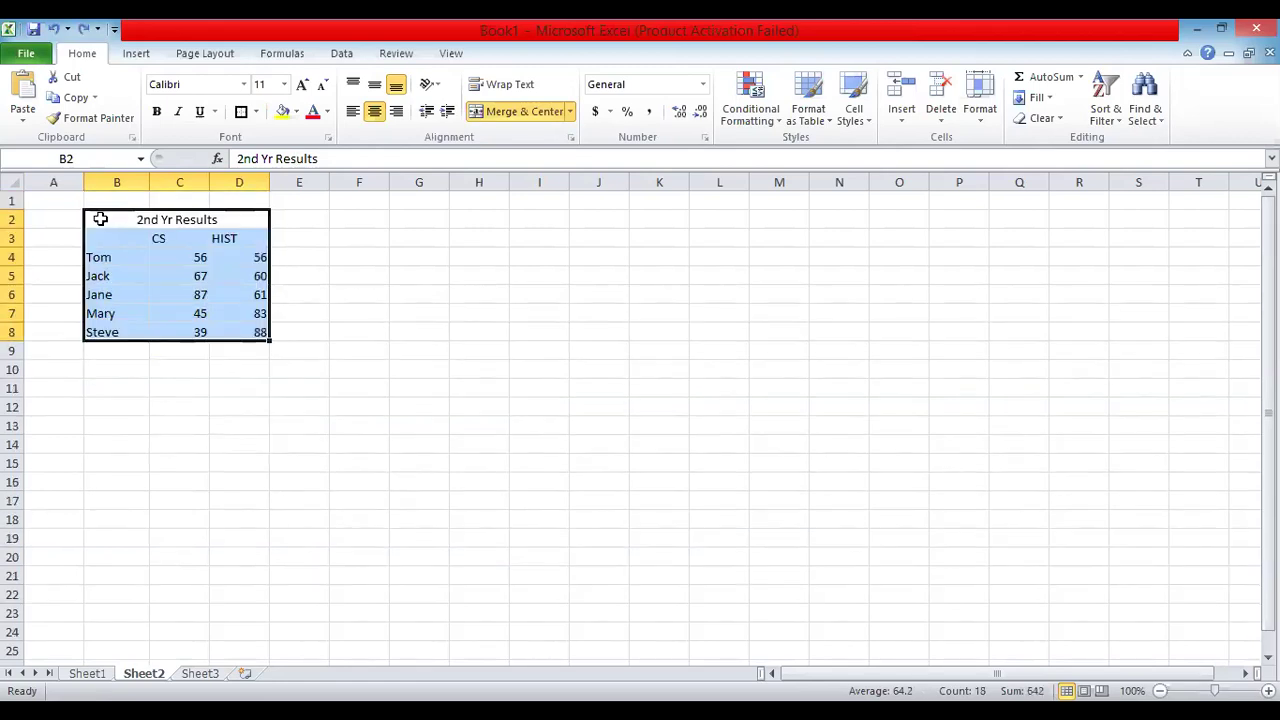
Put all borders on every cell of the results table, B2 to D8, including the title row
{"action": "left_click_drag", "start_coordinate": [185, 224], "coordinate": [226, 329]}
{"action": "left_click", "coordinate": [120, 268]}
{"action": "left_click", "coordinate": [405, 278]}
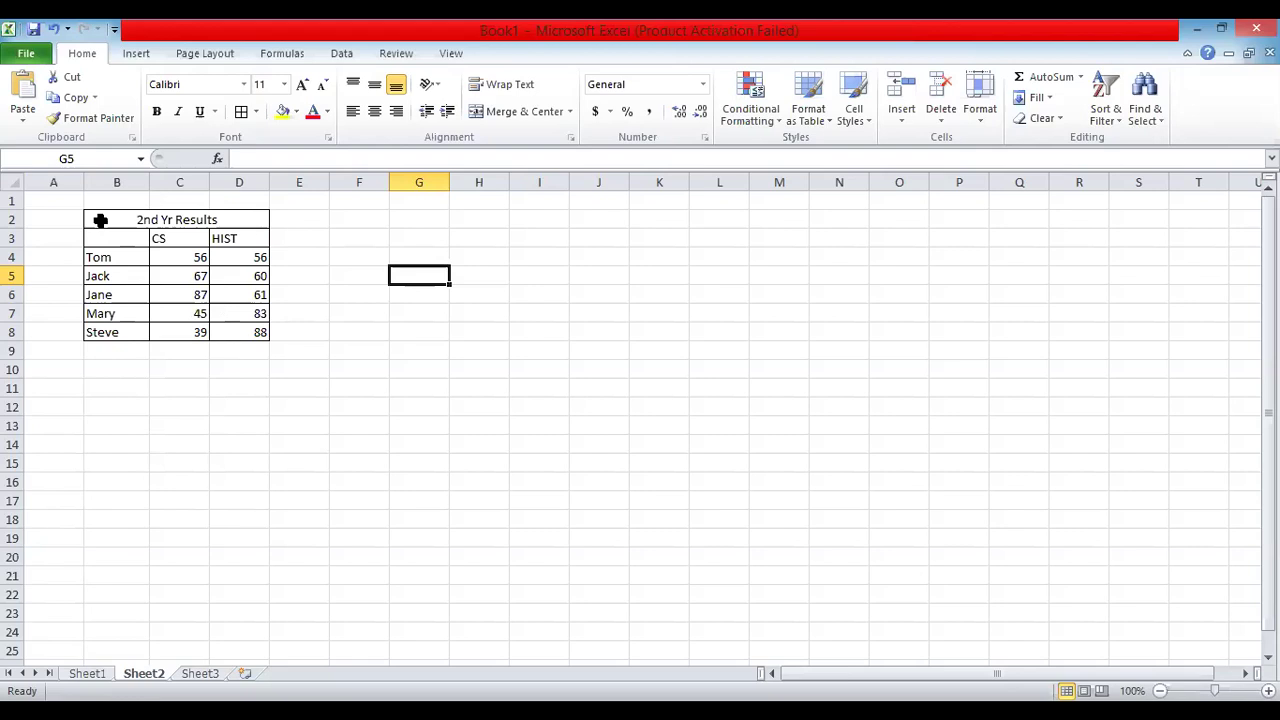
Select the results table B2:D8 and look over the column chart subtypes and the full chart type list
{"action": "left_click_drag", "start_coordinate": [100, 217], "coordinate": [240, 332]}
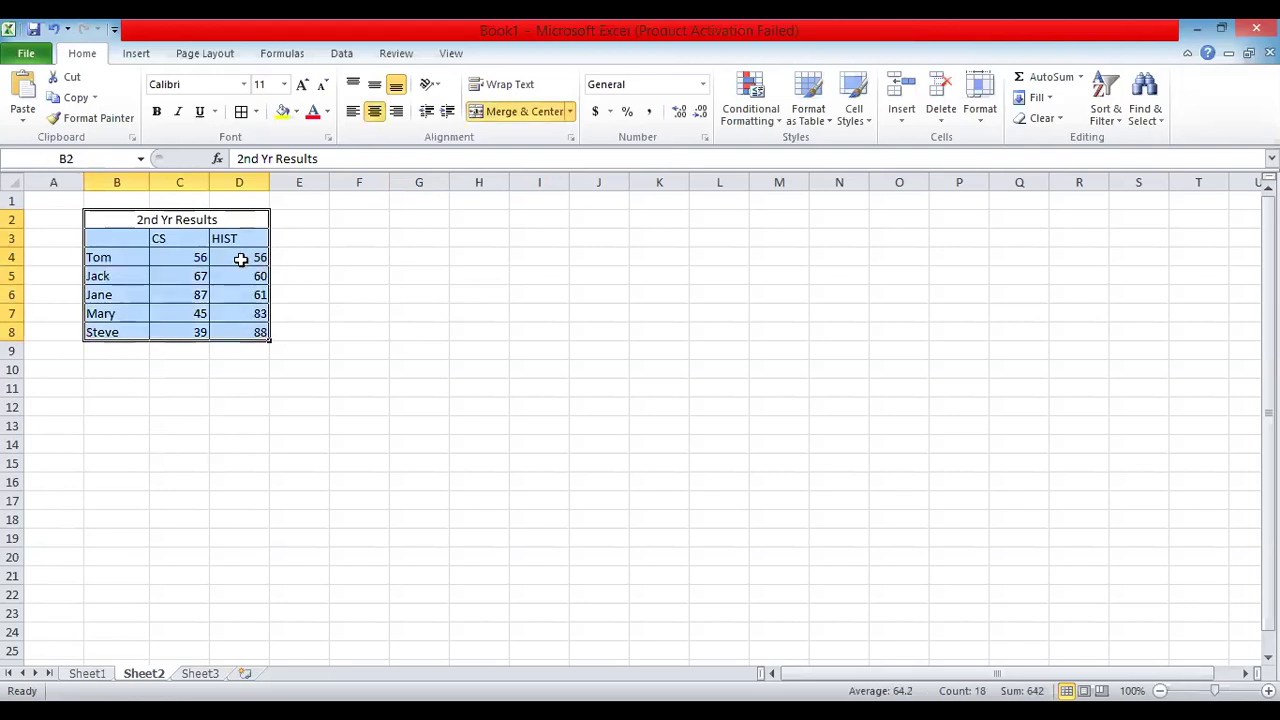
{"action": "left_click", "coordinate": [135, 54]}
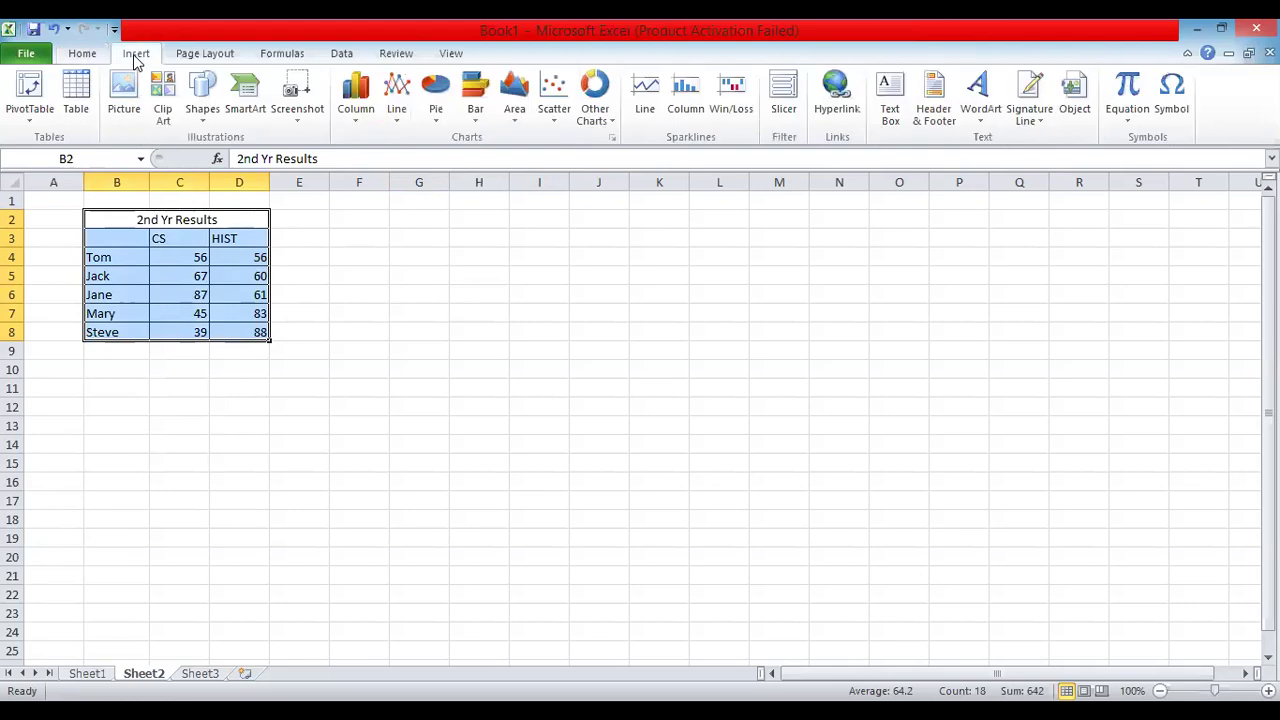
{"action": "left_click", "coordinate": [351, 127]}
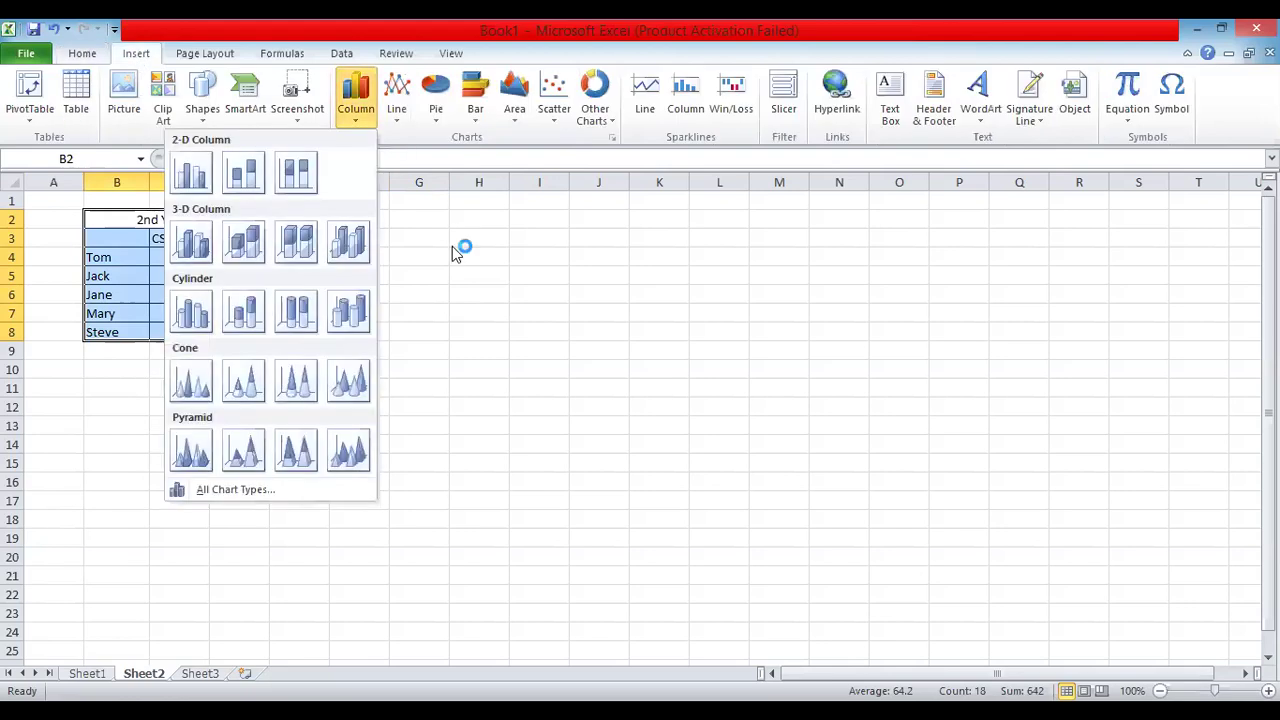
{"action": "left_click", "coordinate": [457, 158]}
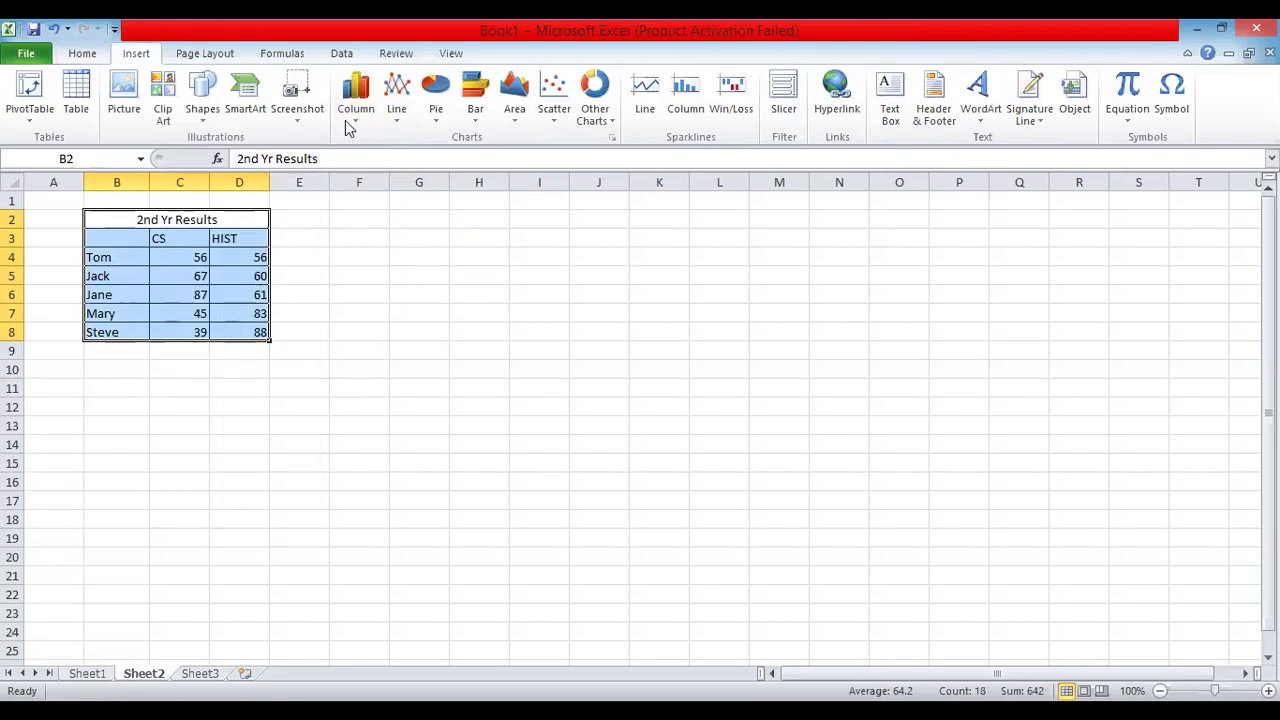
{"action": "left_click", "coordinate": [612, 139]}
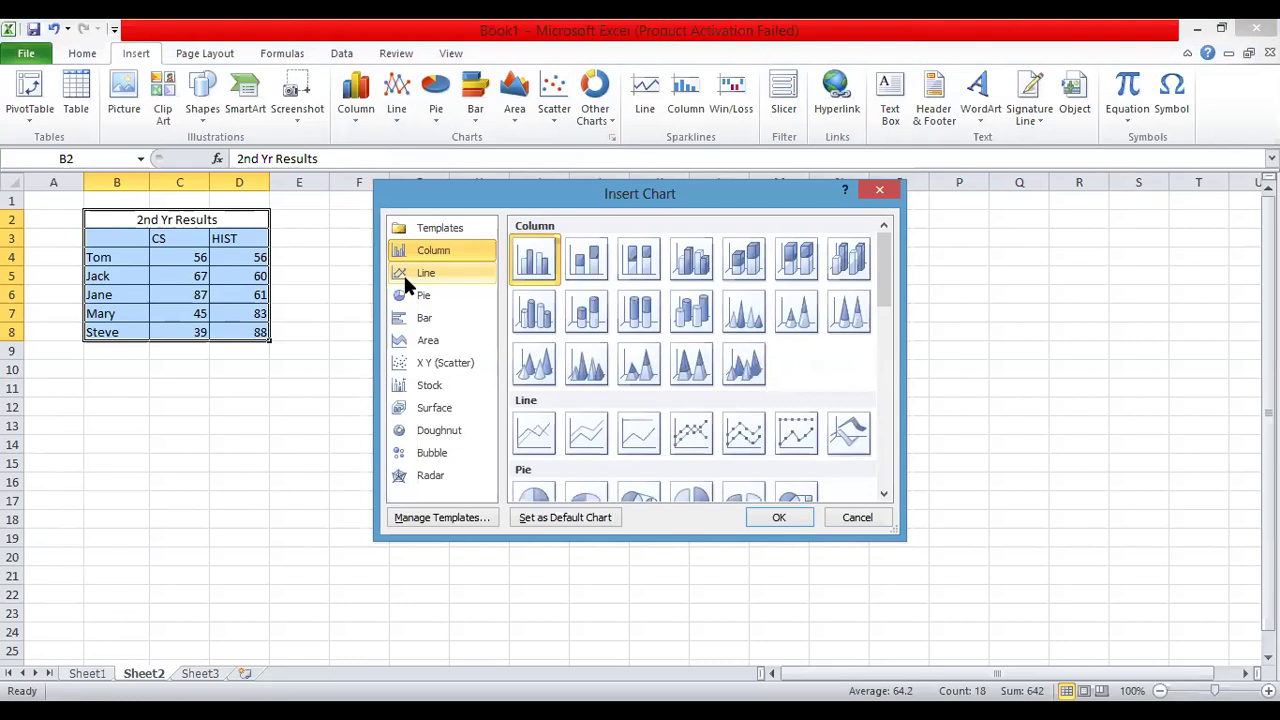
{"action": "left_click", "coordinate": [882, 192]}
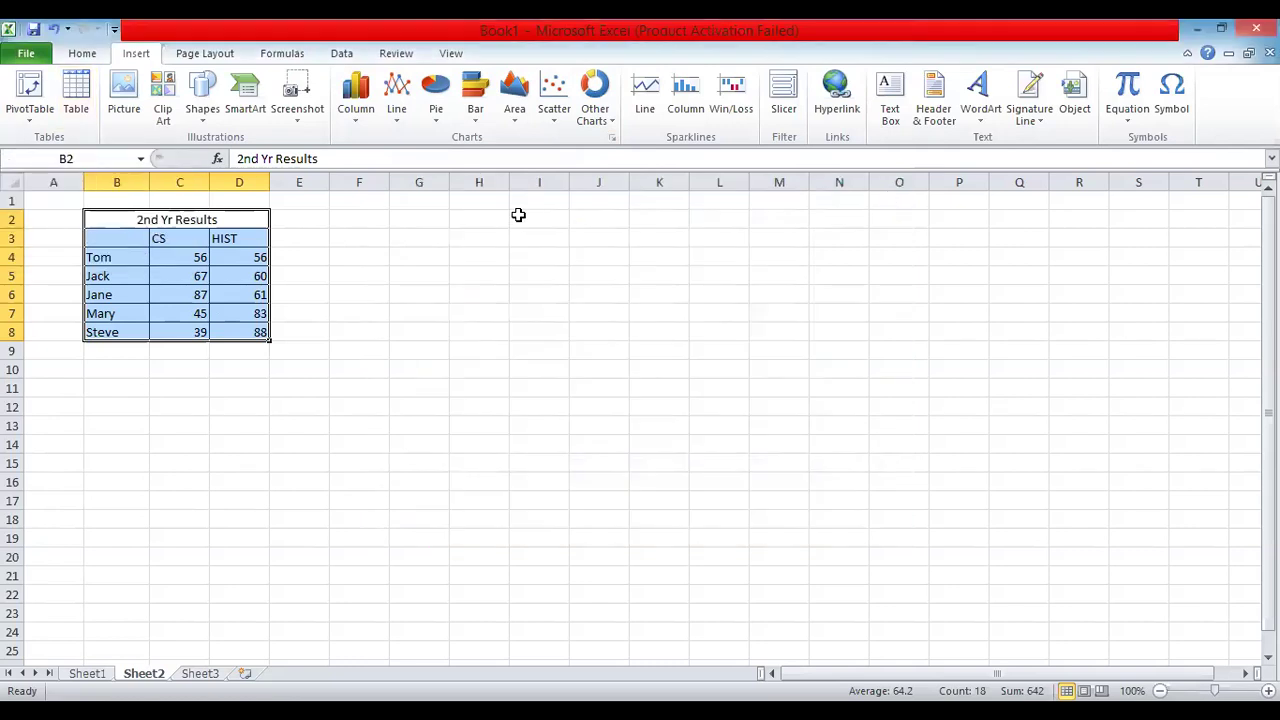
{"action": "left_click", "coordinate": [100, 50]}
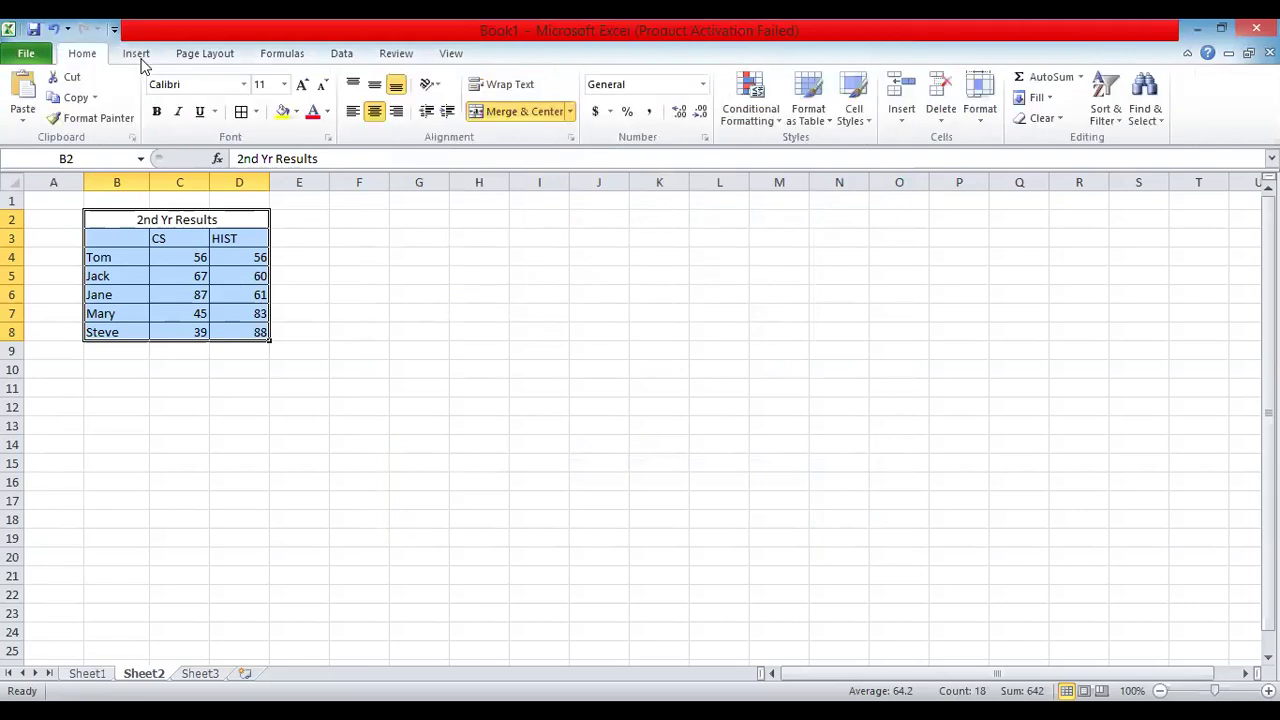
{"action": "left_click", "coordinate": [137, 54]}
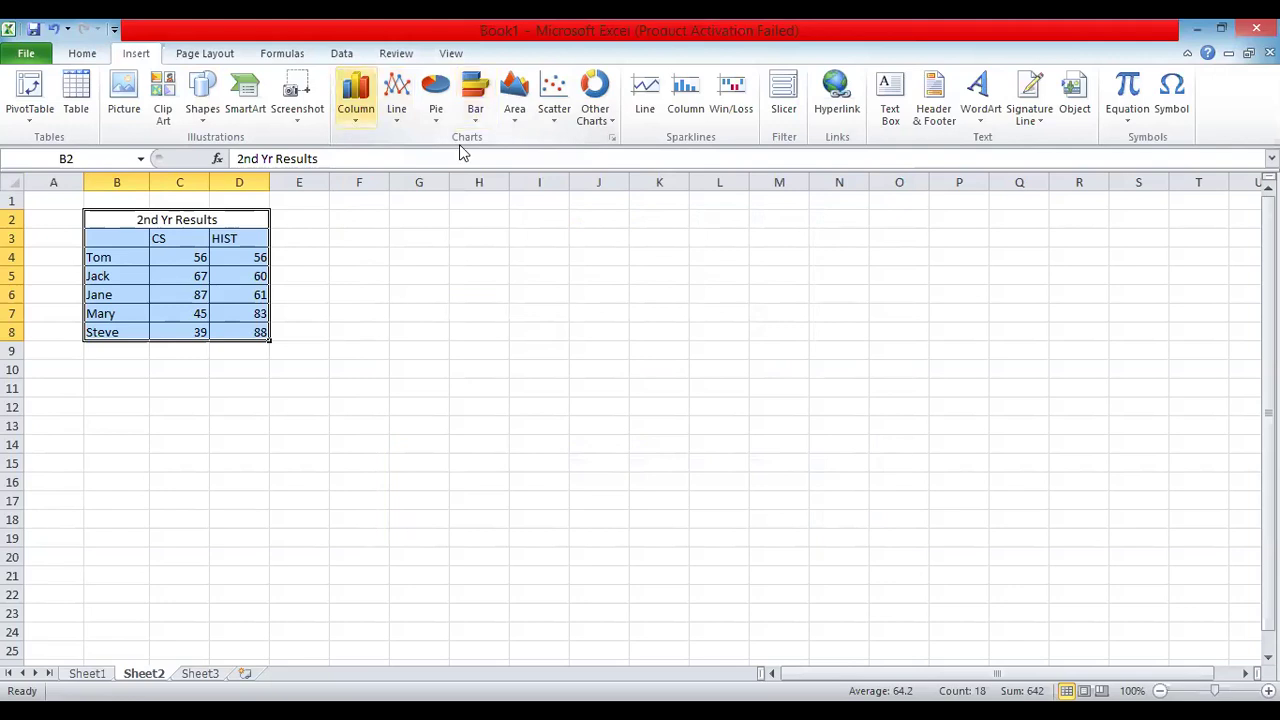
Review the available chart categories in the full chart list, from Line through Bar, Area, Scatter, Stock, Surface and Doughnut to Radar
{"action": "left_click", "coordinate": [612, 138]}
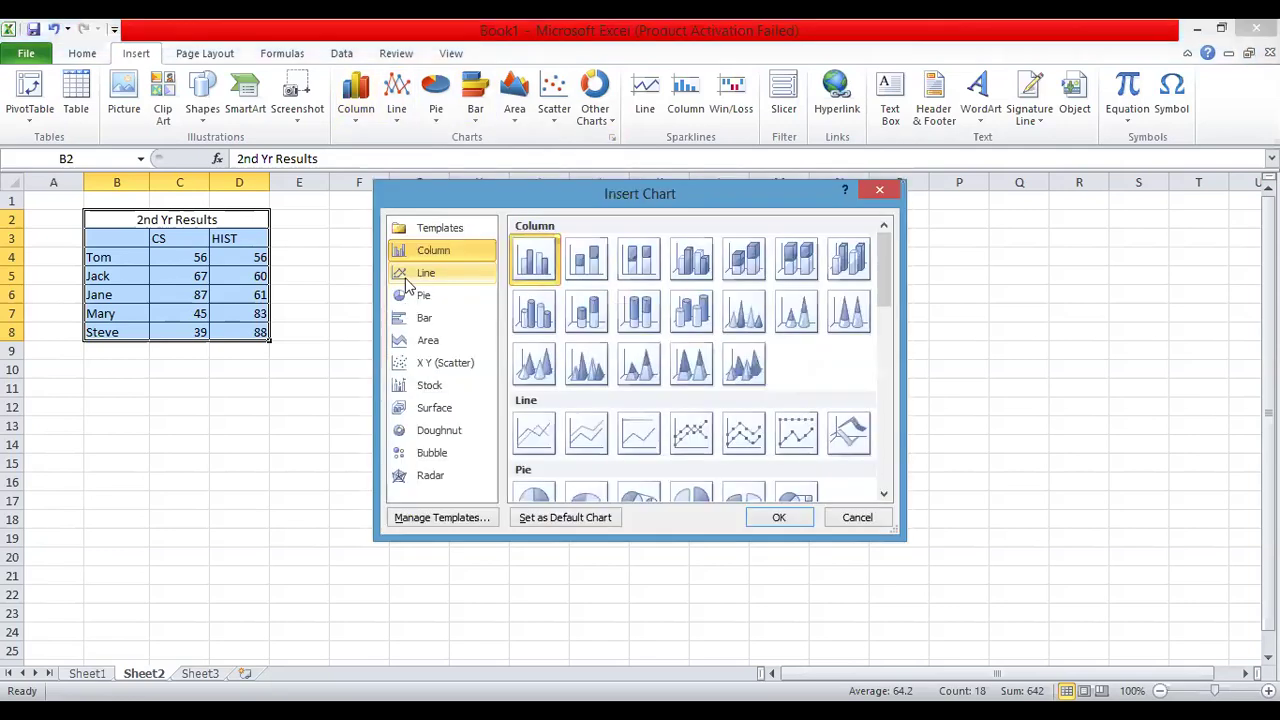
{"action": "left_click", "coordinate": [408, 277]}
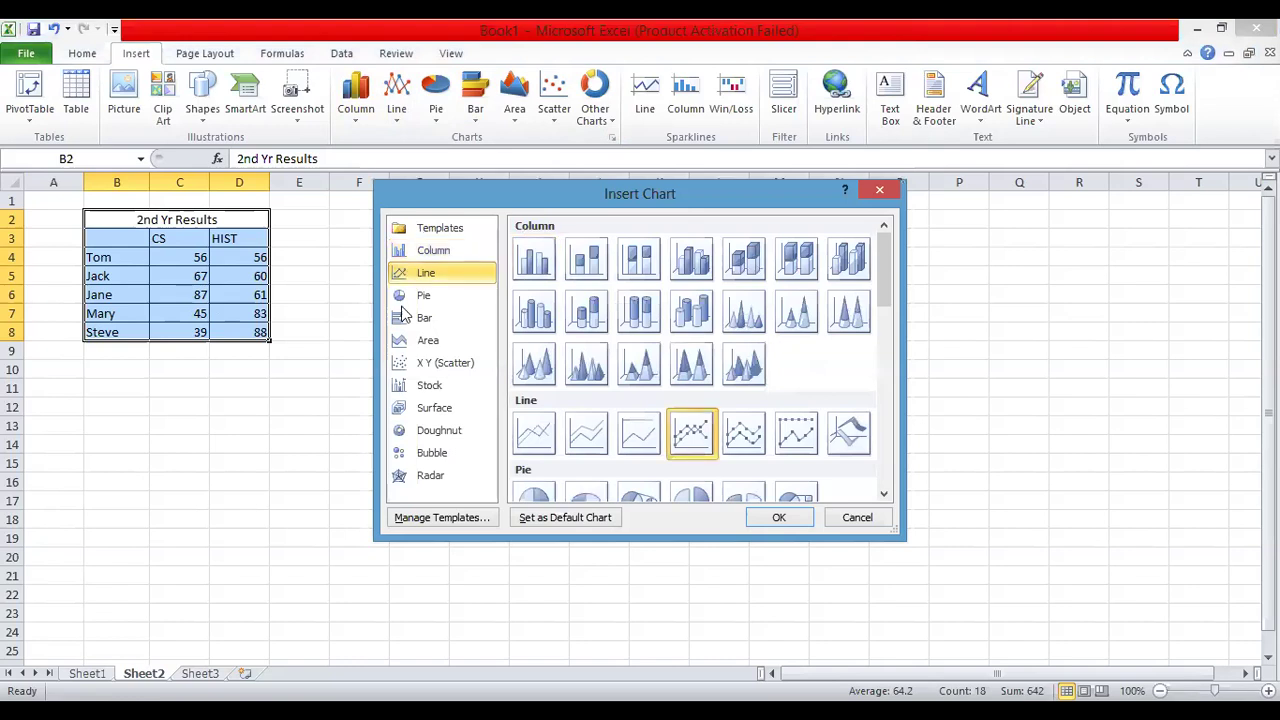
{"action": "left_click", "coordinate": [405, 298]}
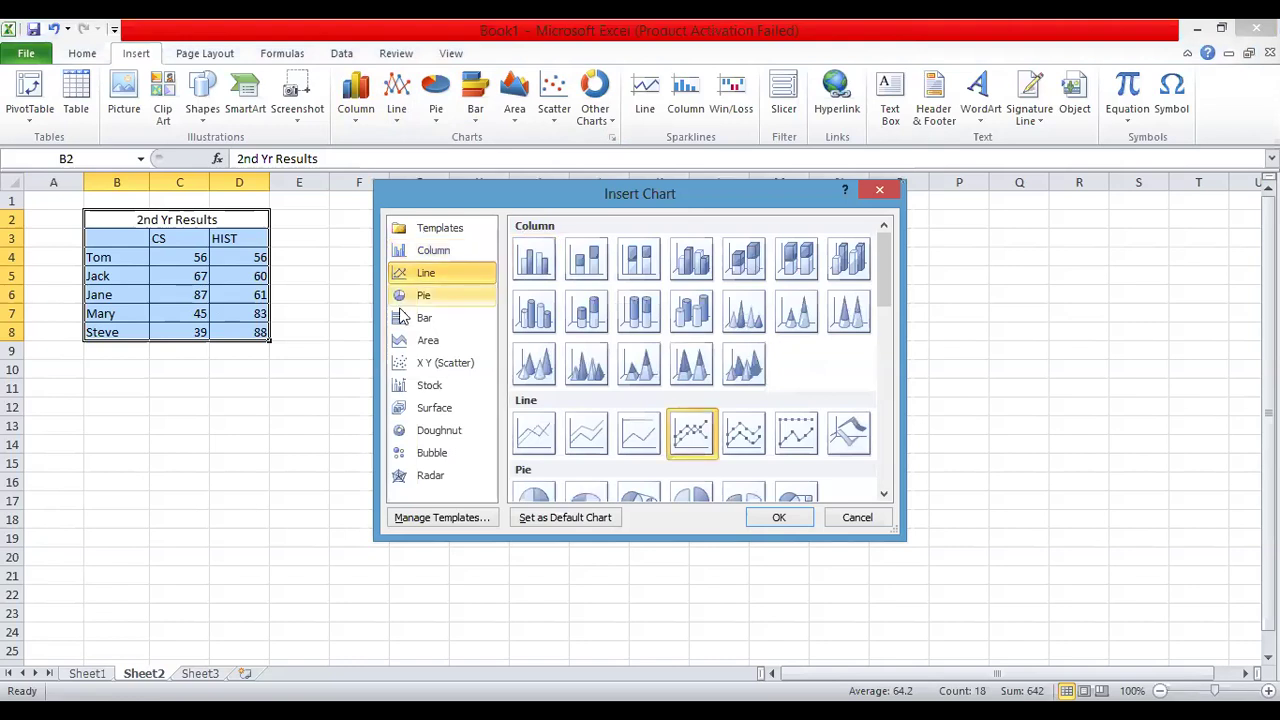
{"action": "left_click", "coordinate": [401, 319]}
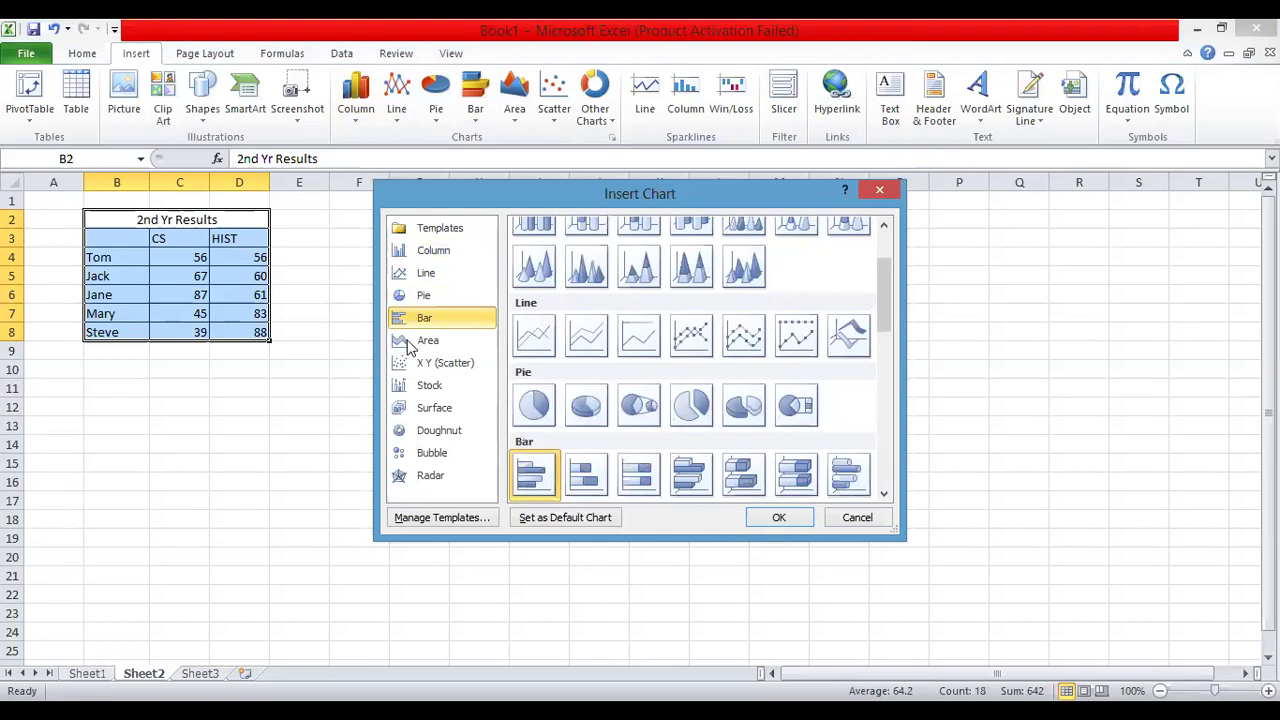
{"action": "left_click", "coordinate": [408, 342]}
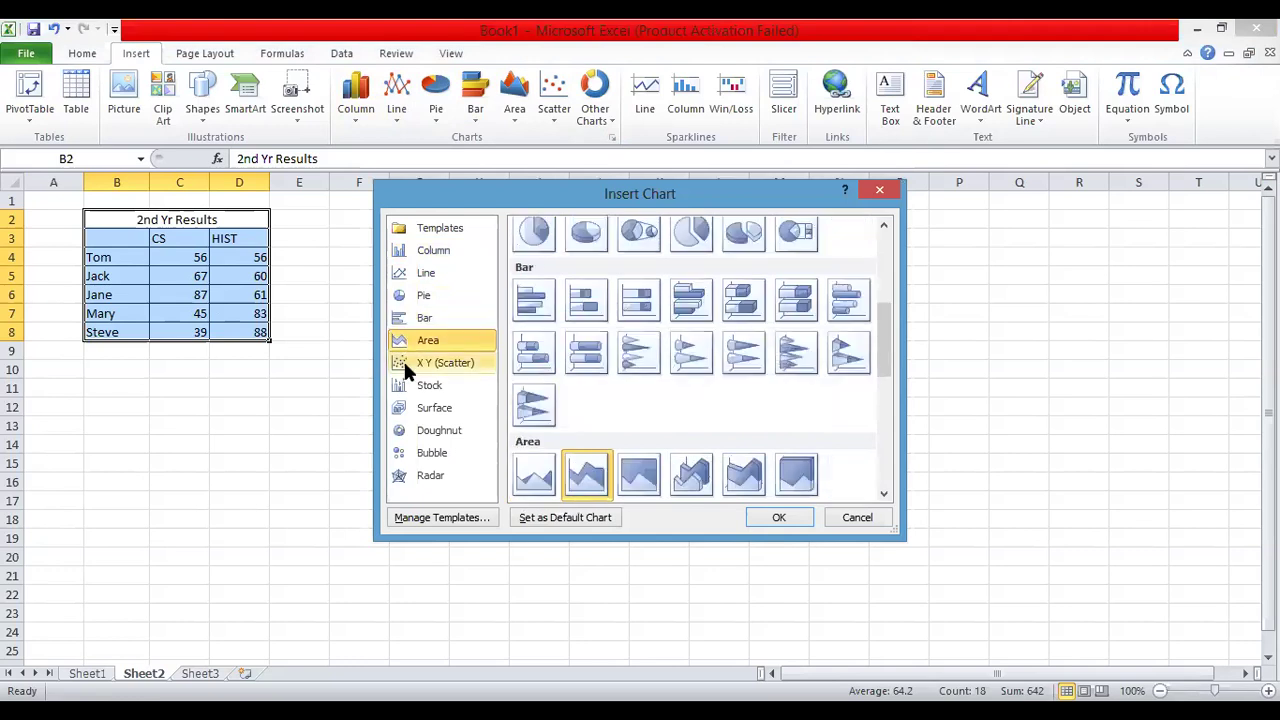
{"action": "left_click", "coordinate": [402, 366]}
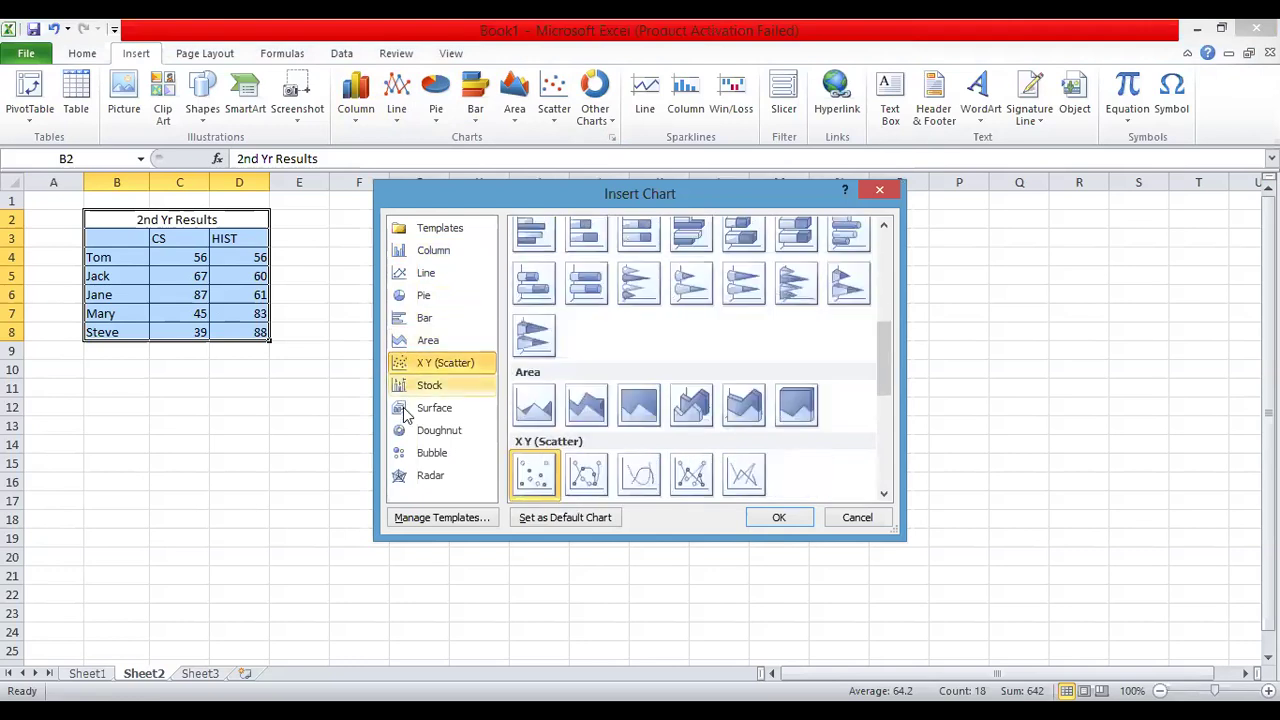
{"action": "left_click", "coordinate": [406, 388]}
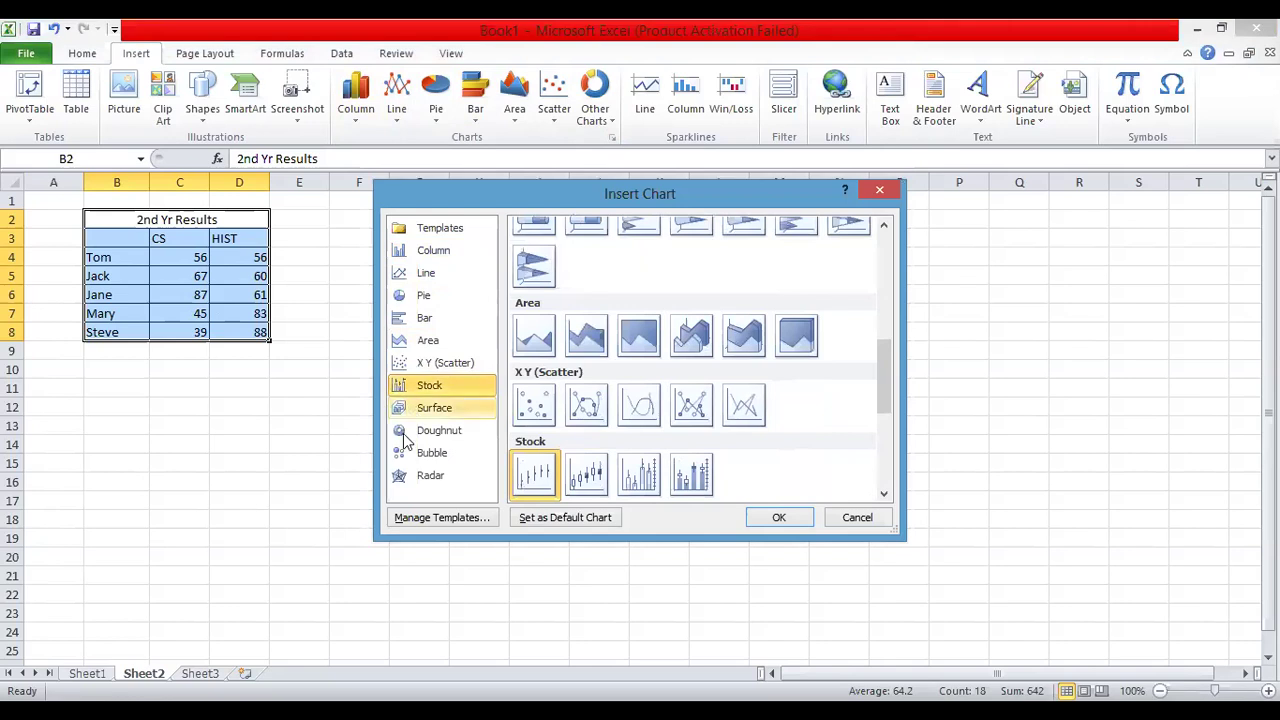
{"action": "left_click", "coordinate": [405, 408]}
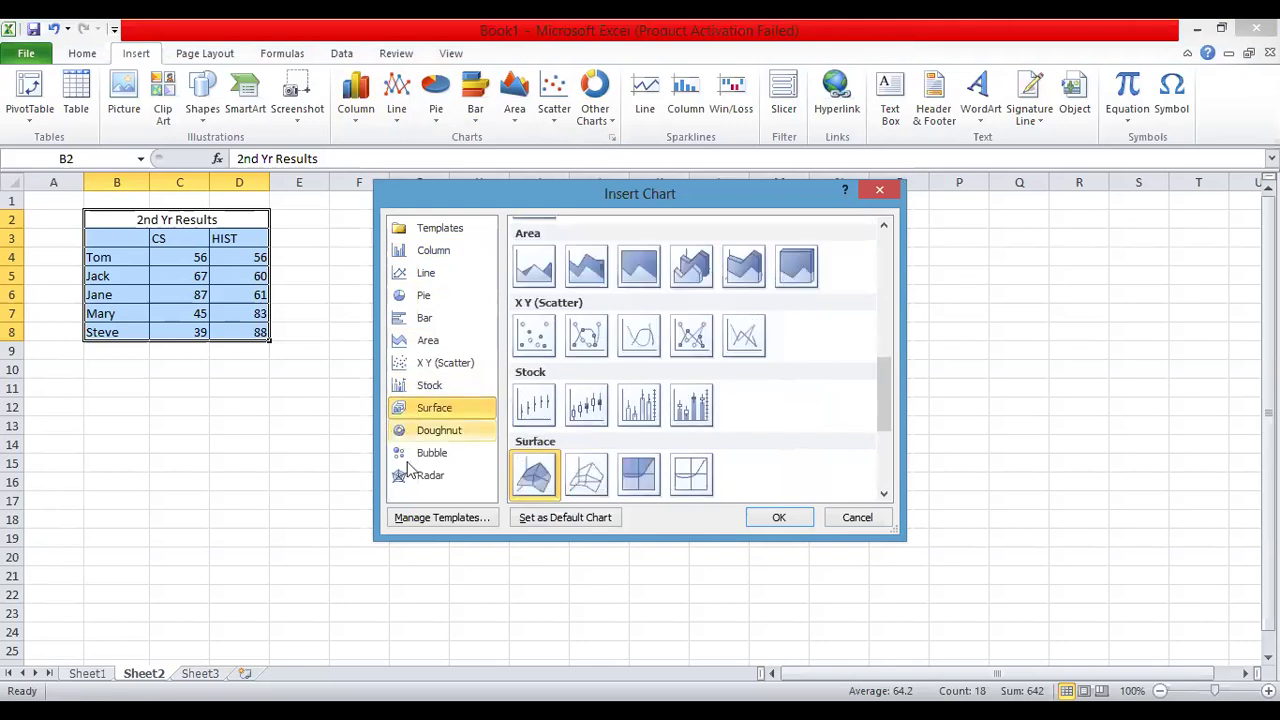
{"action": "left_click", "coordinate": [404, 432]}
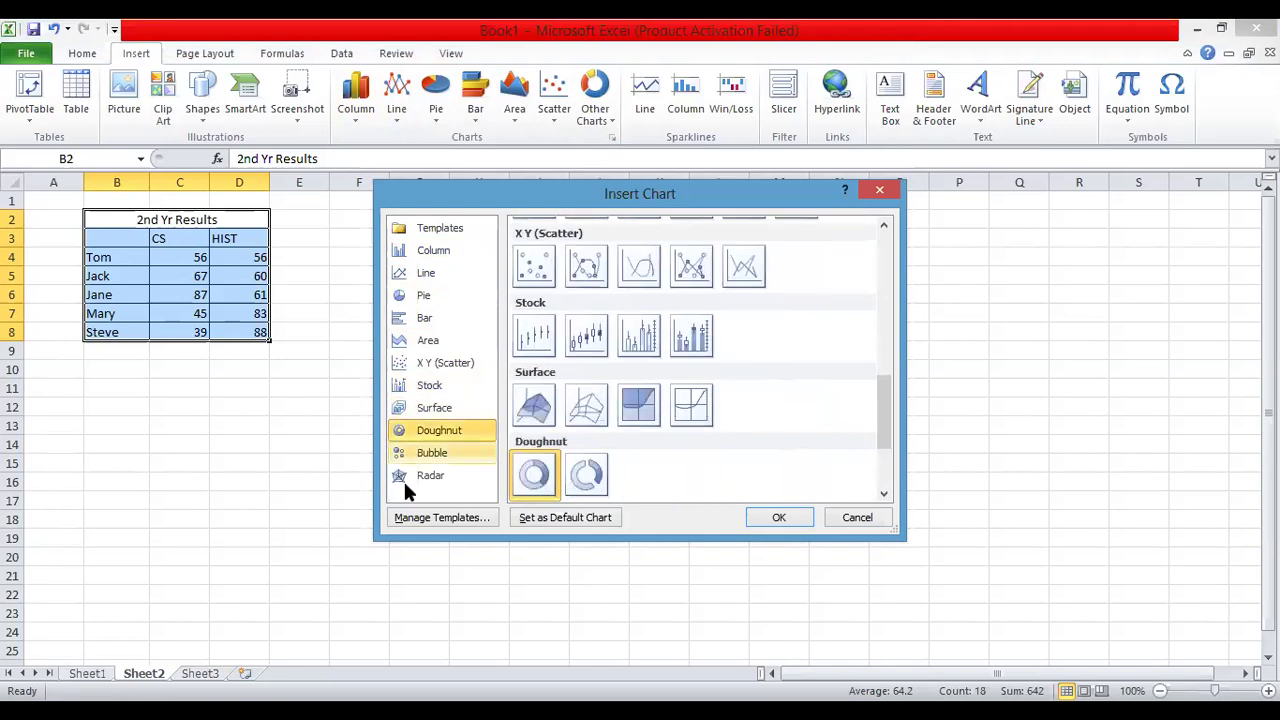
{"action": "left_click", "coordinate": [405, 482]}
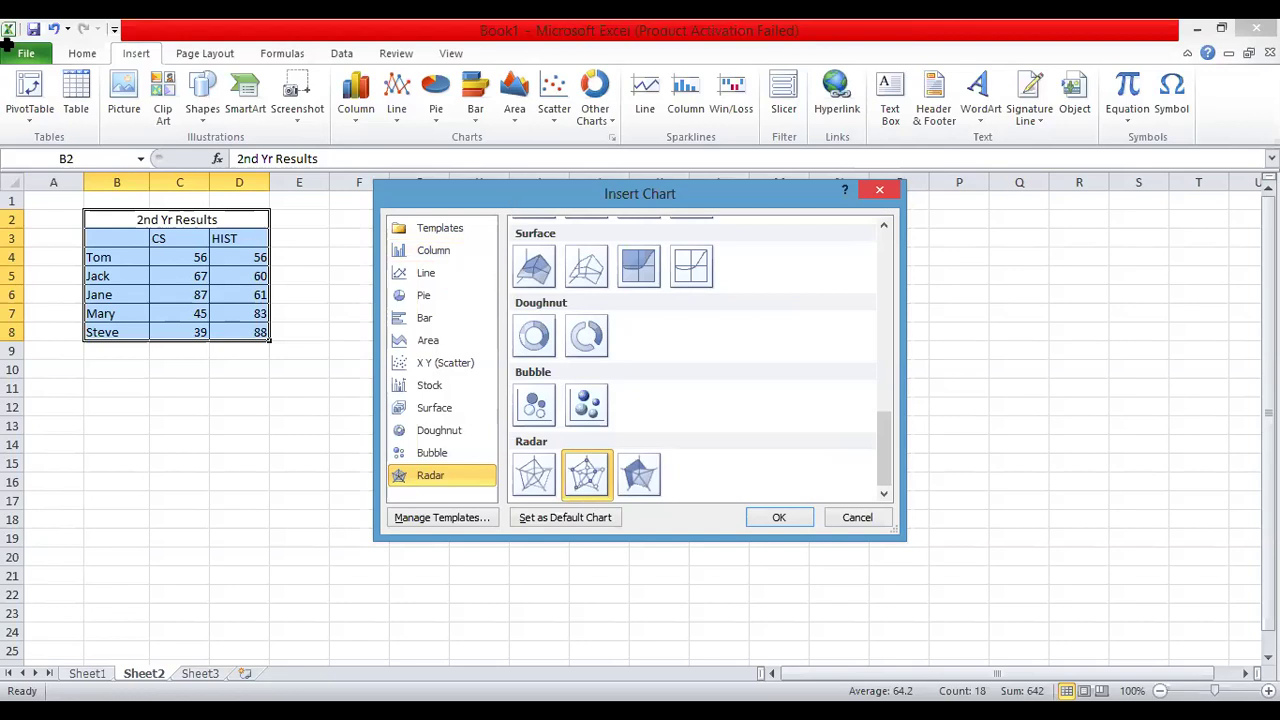
{"action": "key", "text": "Escape"}
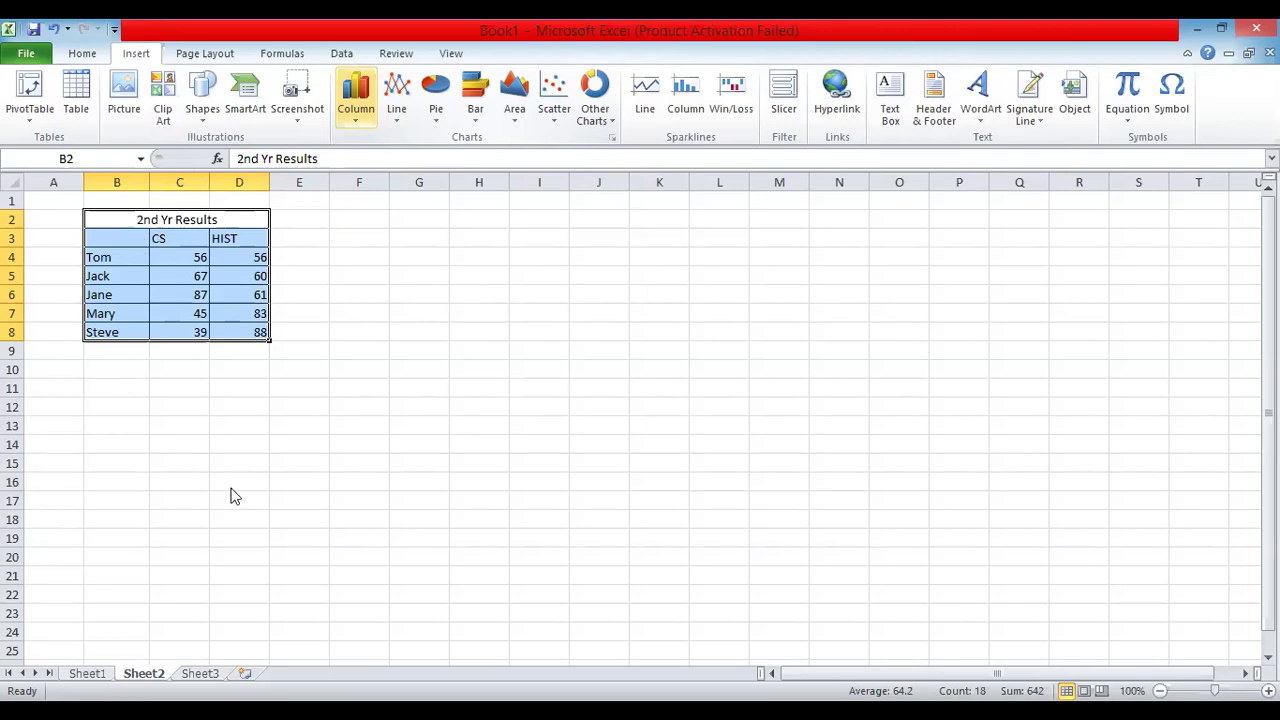
{"action": "key", "text": "alt+n"}
{"action": "key", "text": "c"}
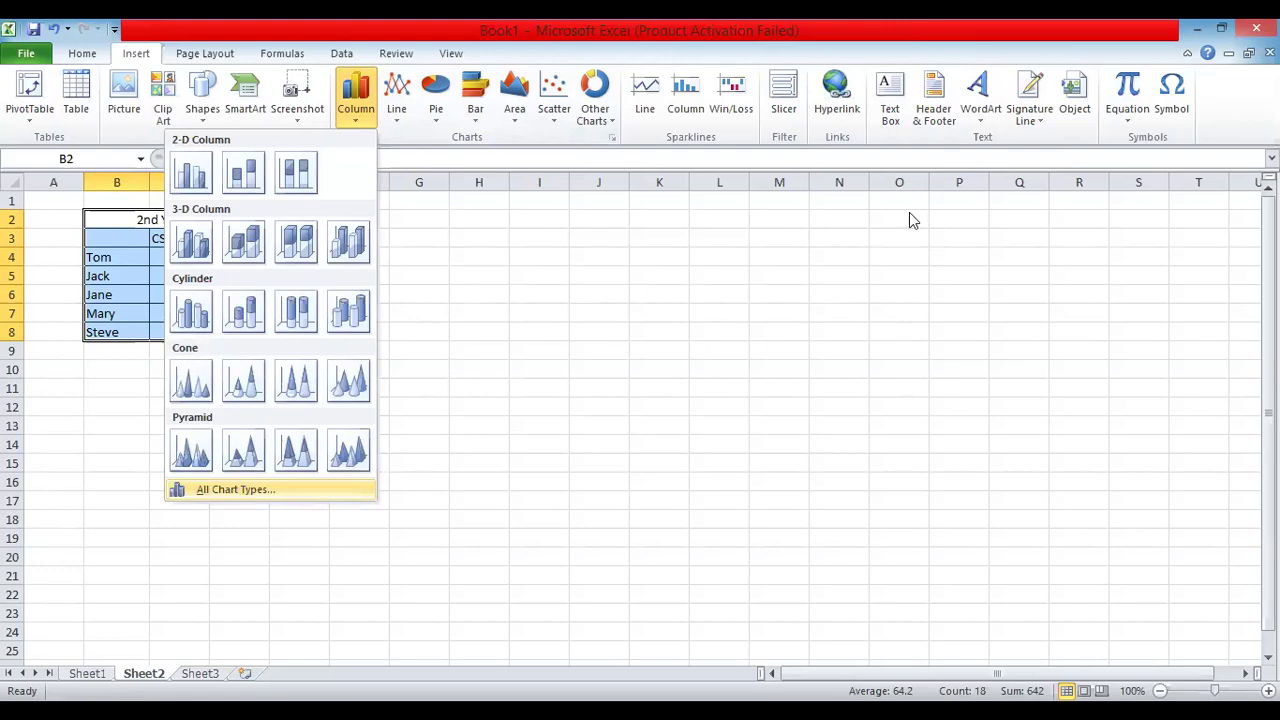
{"action": "key", "text": "Return"}
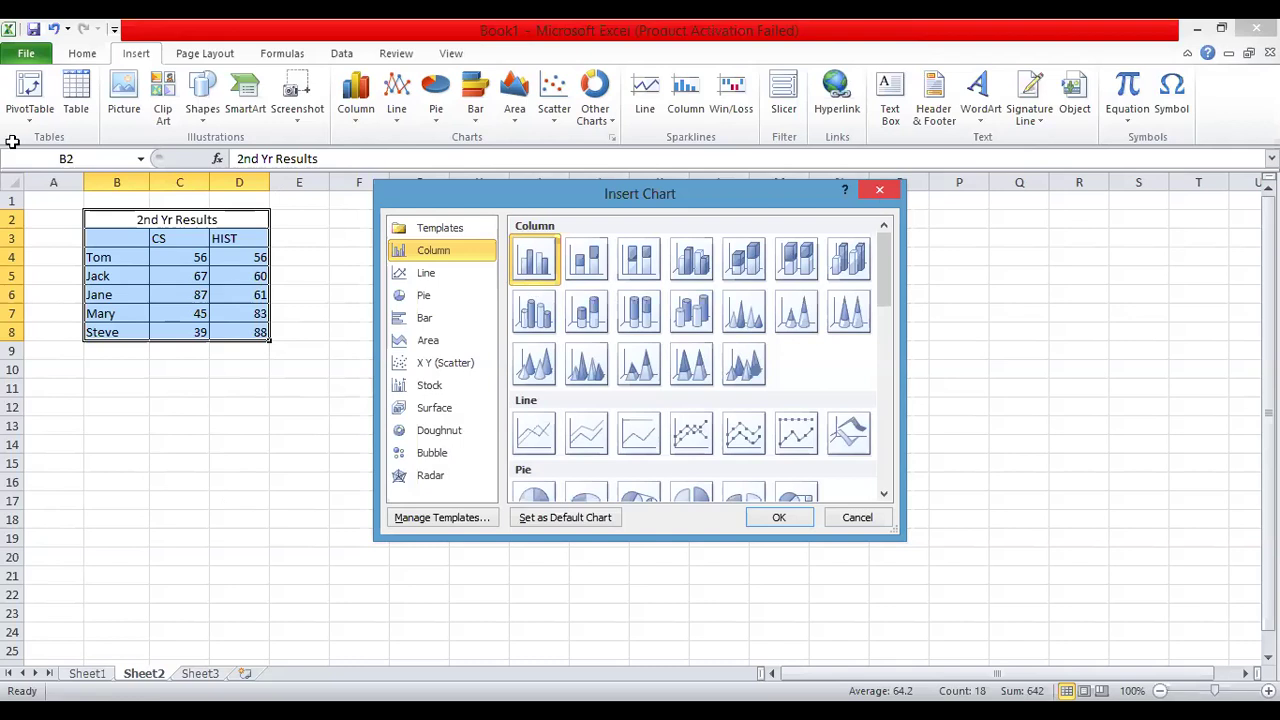
{"action": "key", "text": "Escape"}
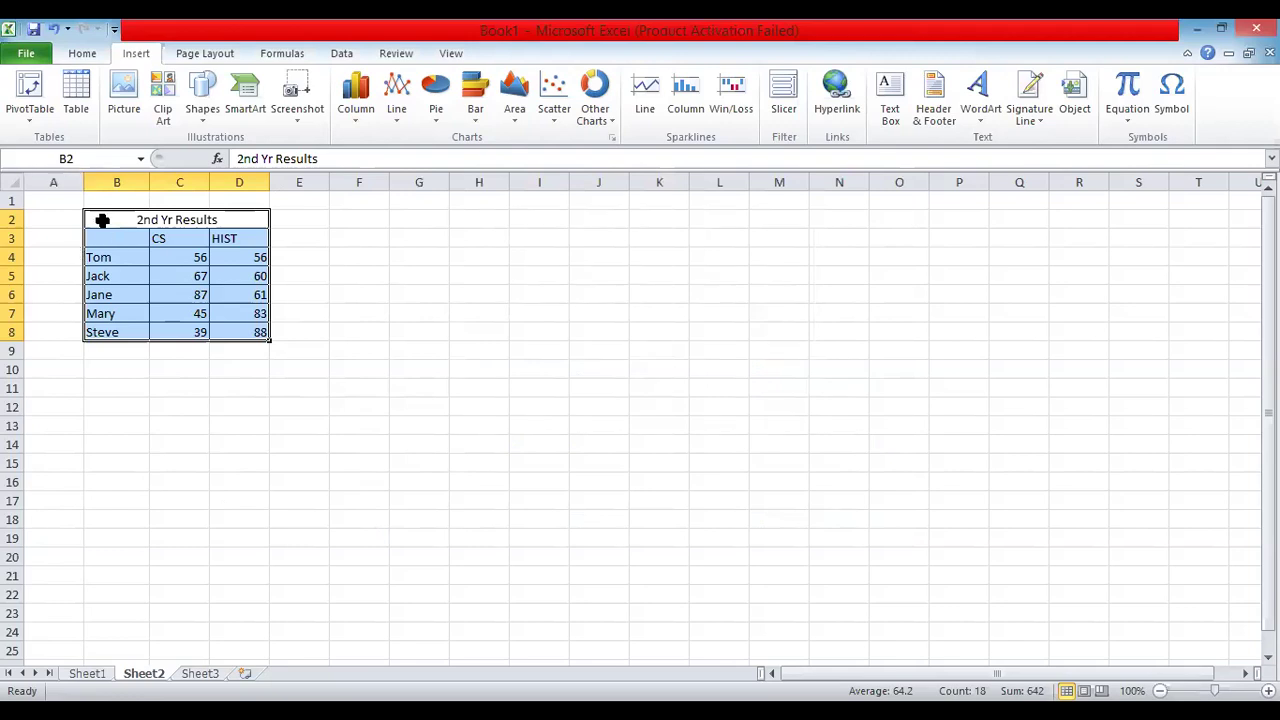
Chart the whole results table B2:D8, title row included, as 2-D clustered columns and delete the chart
{"action": "left_click_drag", "start_coordinate": [102, 220], "coordinate": [213, 328]}
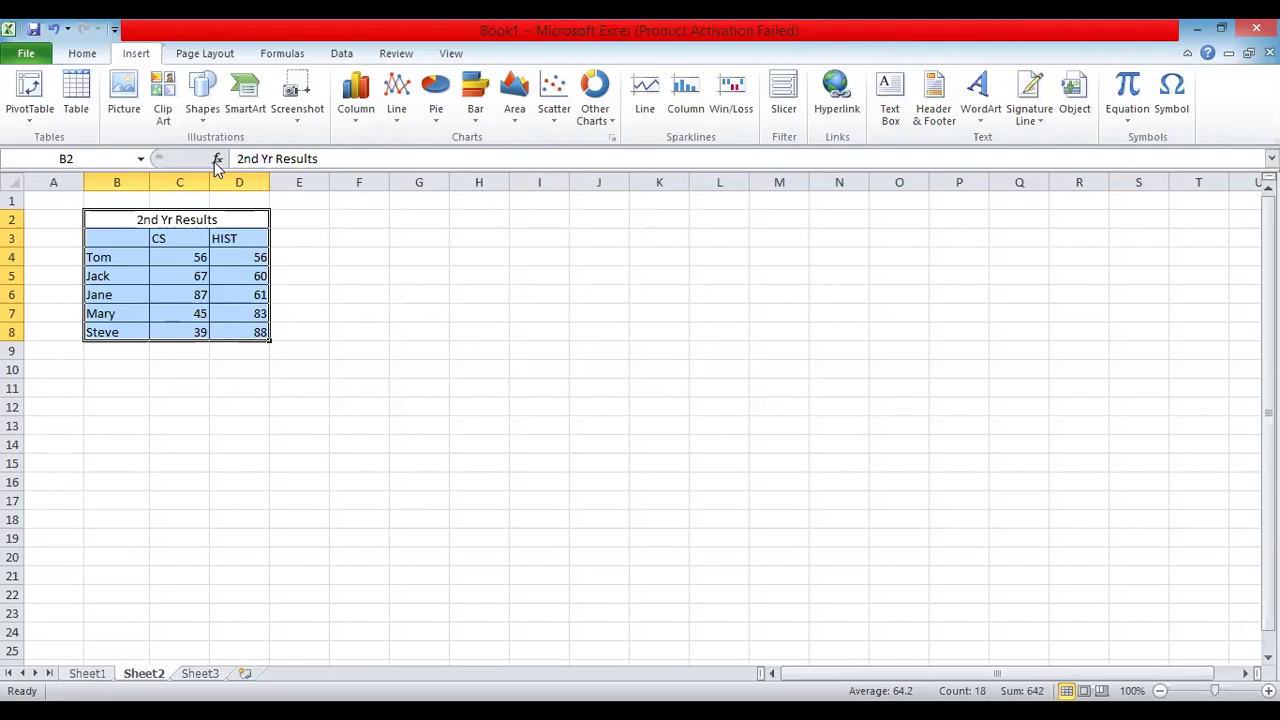
{"action": "left_click", "coordinate": [354, 112]}
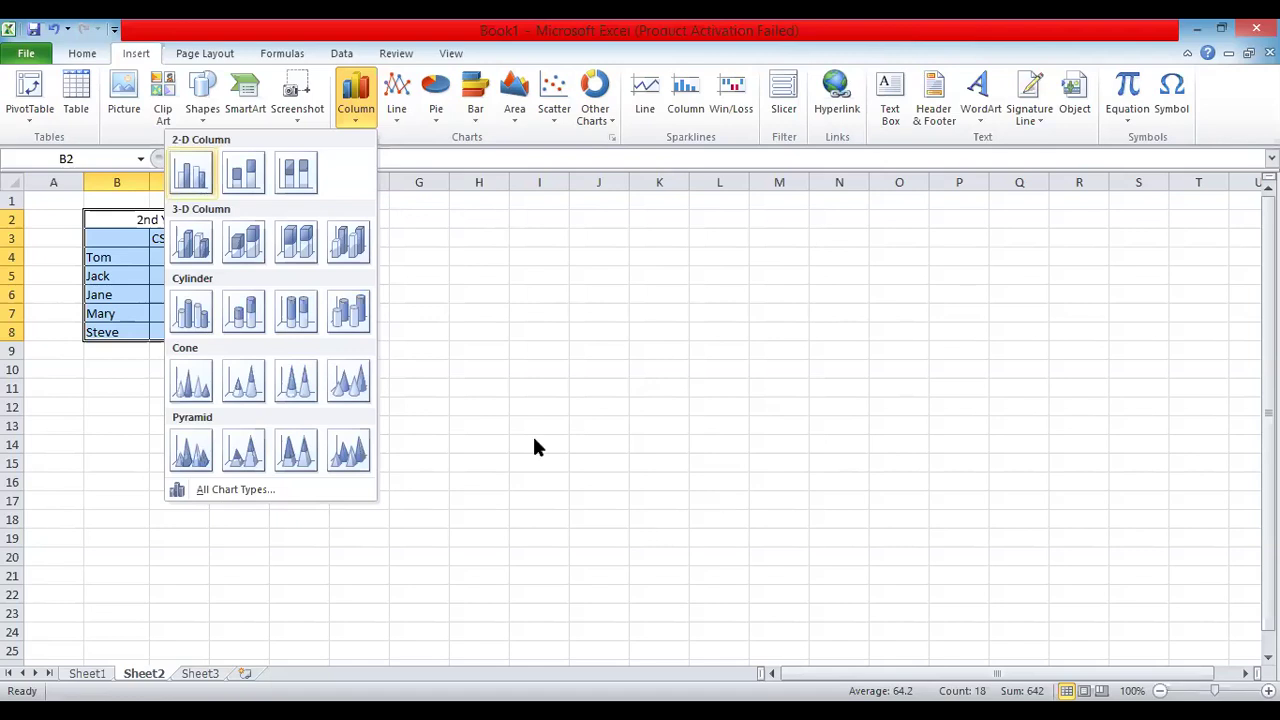
{"action": "key", "text": "Return"}
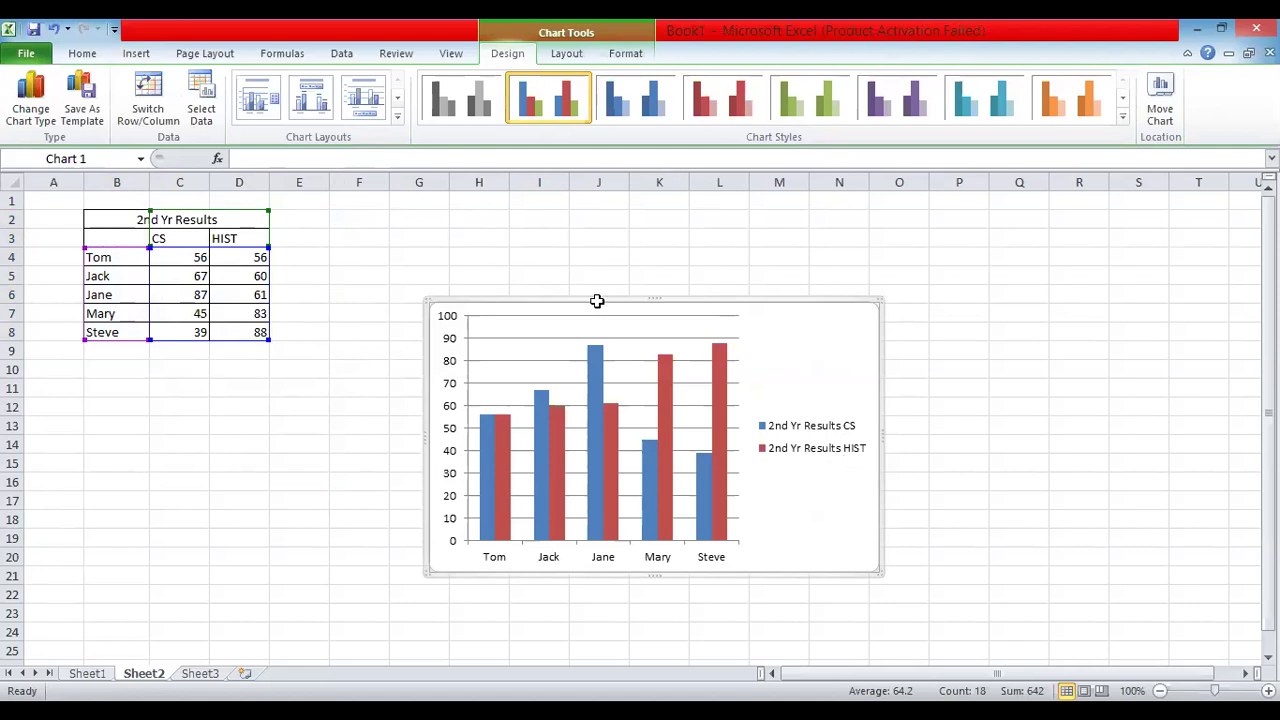
{"action": "key", "text": "Delete"}
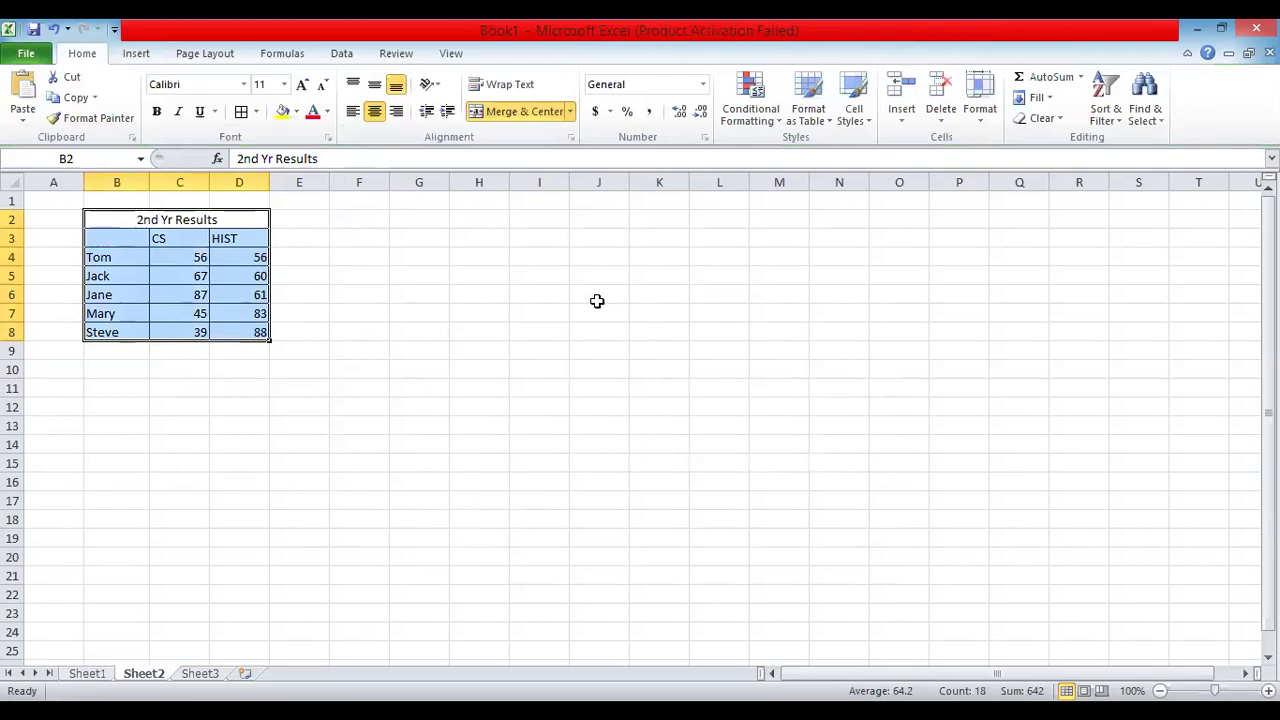
{"action": "key", "text": "Down"}
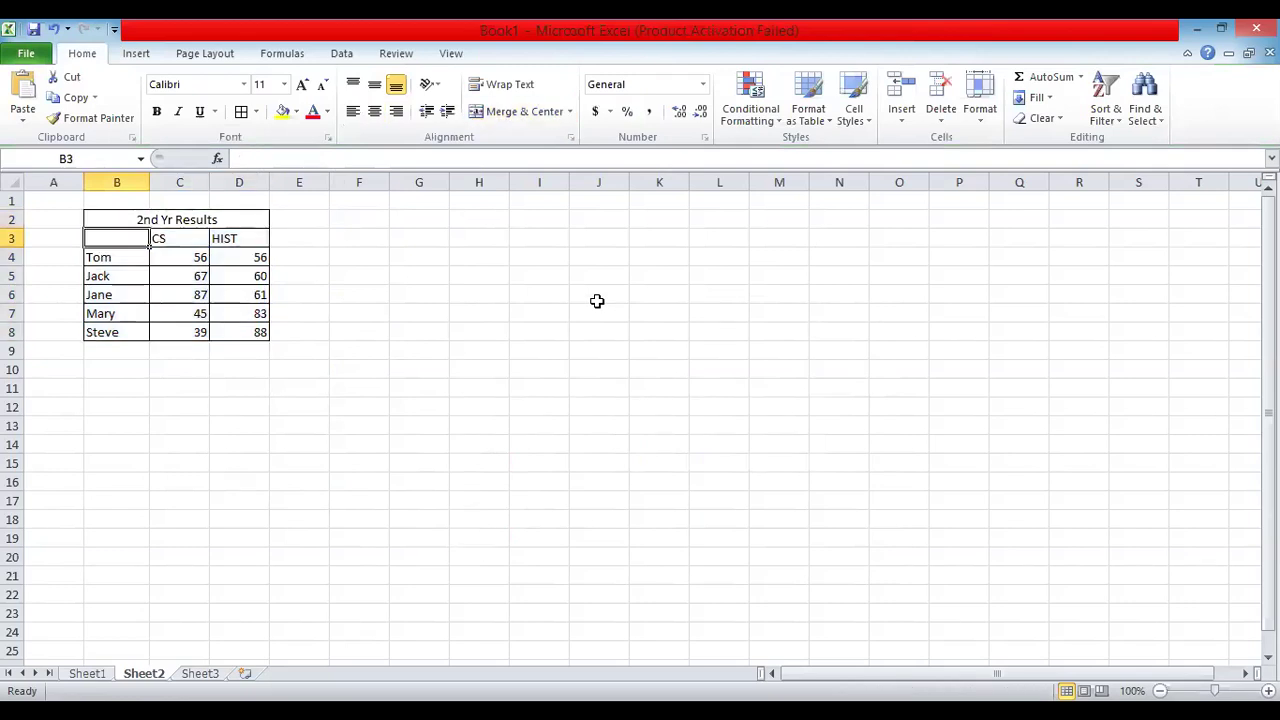
{"action": "key", "text": "Down"}
{"action": "key", "text": "Down"}
{"action": "key", "text": "Right"}
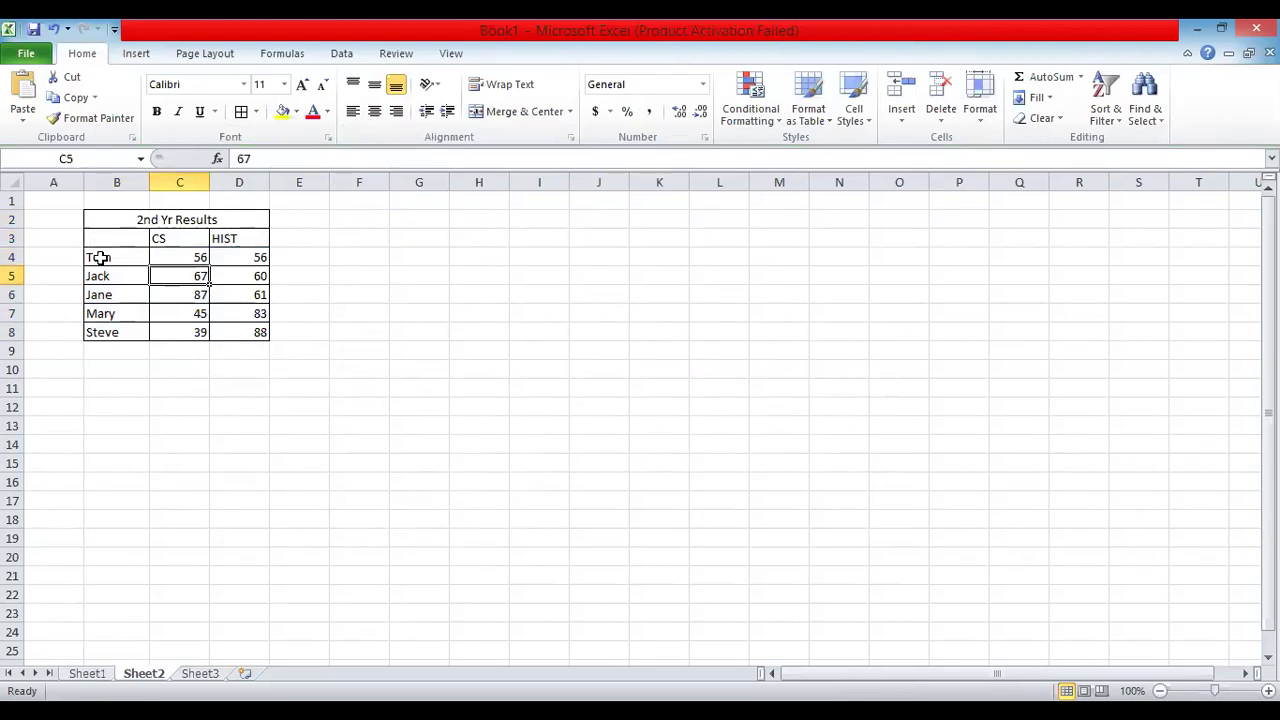
Insert a 2-D clustered column chart of the student names and CS marks in B3:C8
{"action": "left_click", "coordinate": [145, 240]}
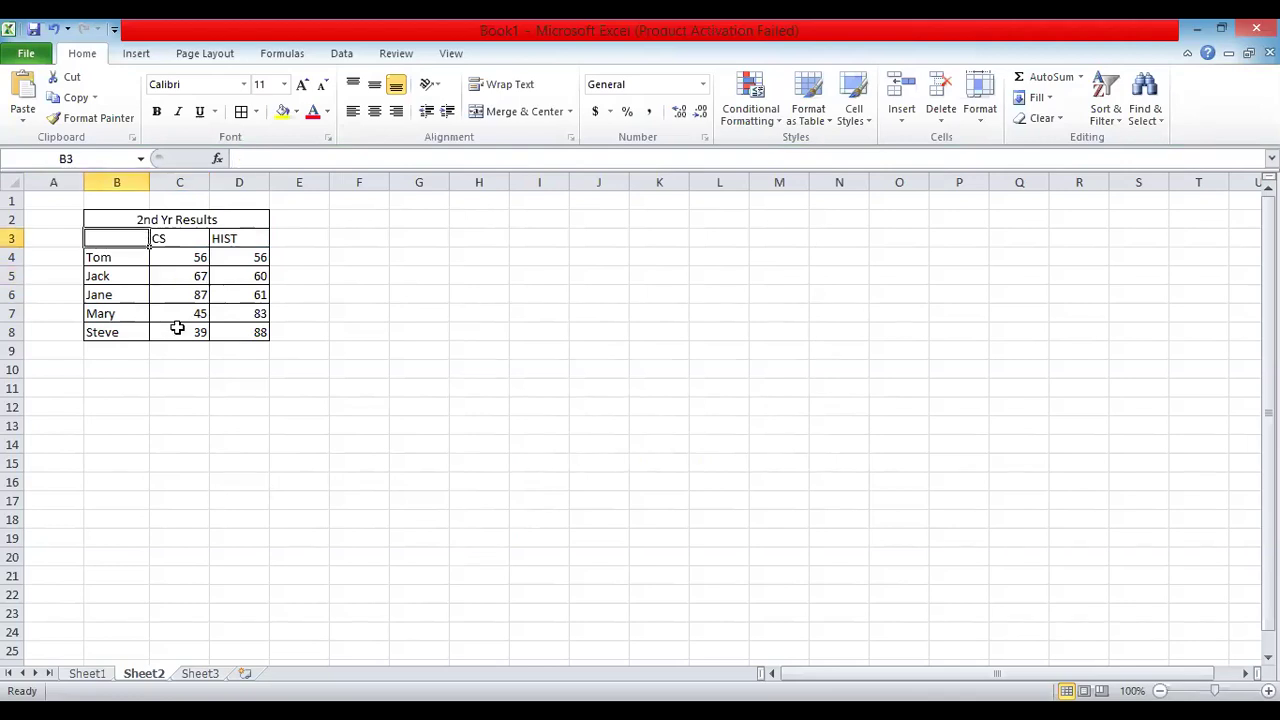
{"action": "key", "text": "shift+Down"}
{"action": "key", "text": "shift+Down"}
{"action": "key", "text": "shift+Down"}
{"action": "key", "text": "shift+Down"}
{"action": "key", "text": "shift+Down"}
{"action": "key", "text": "shift+Right"}
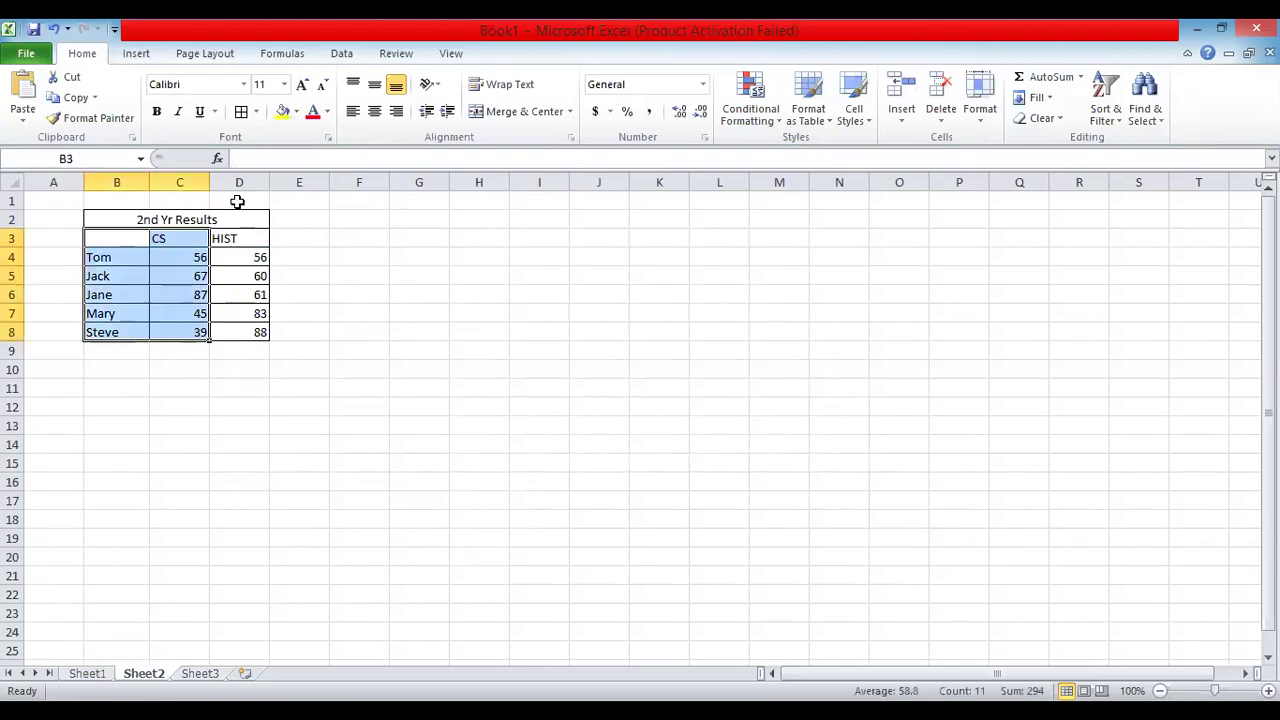
{"action": "left_click", "coordinate": [137, 56]}
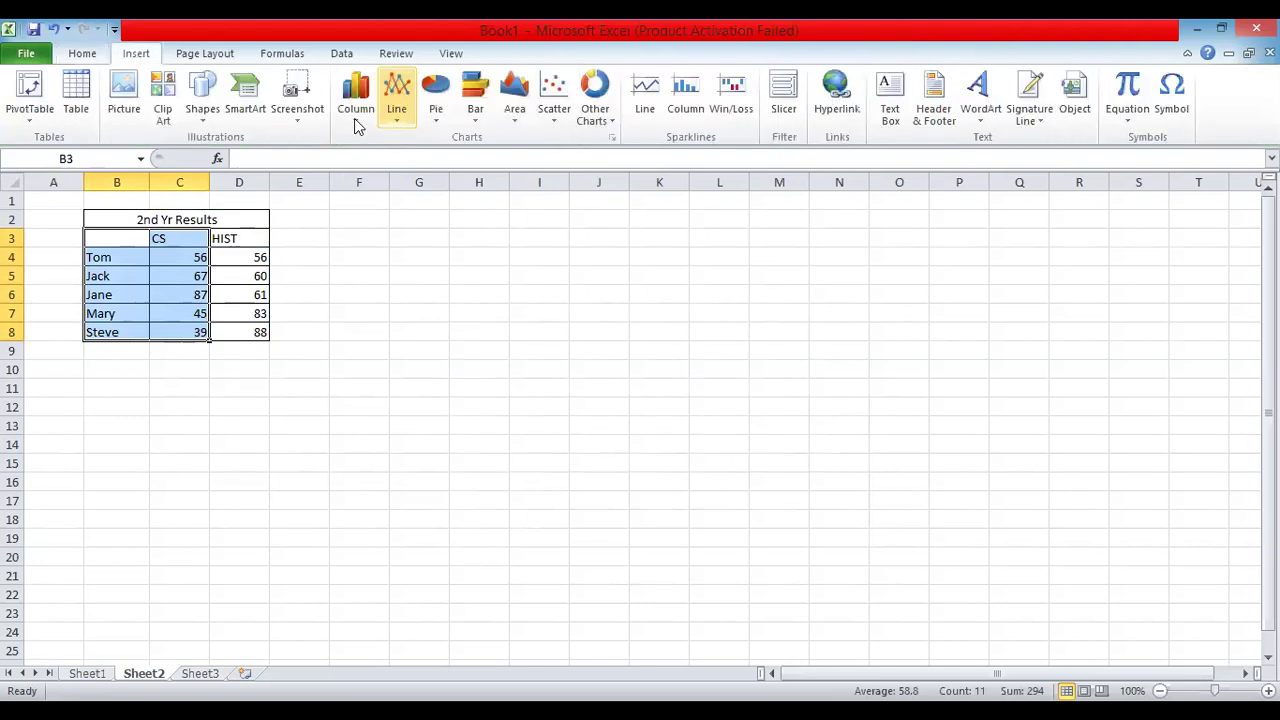
{"action": "left_click", "coordinate": [354, 118]}
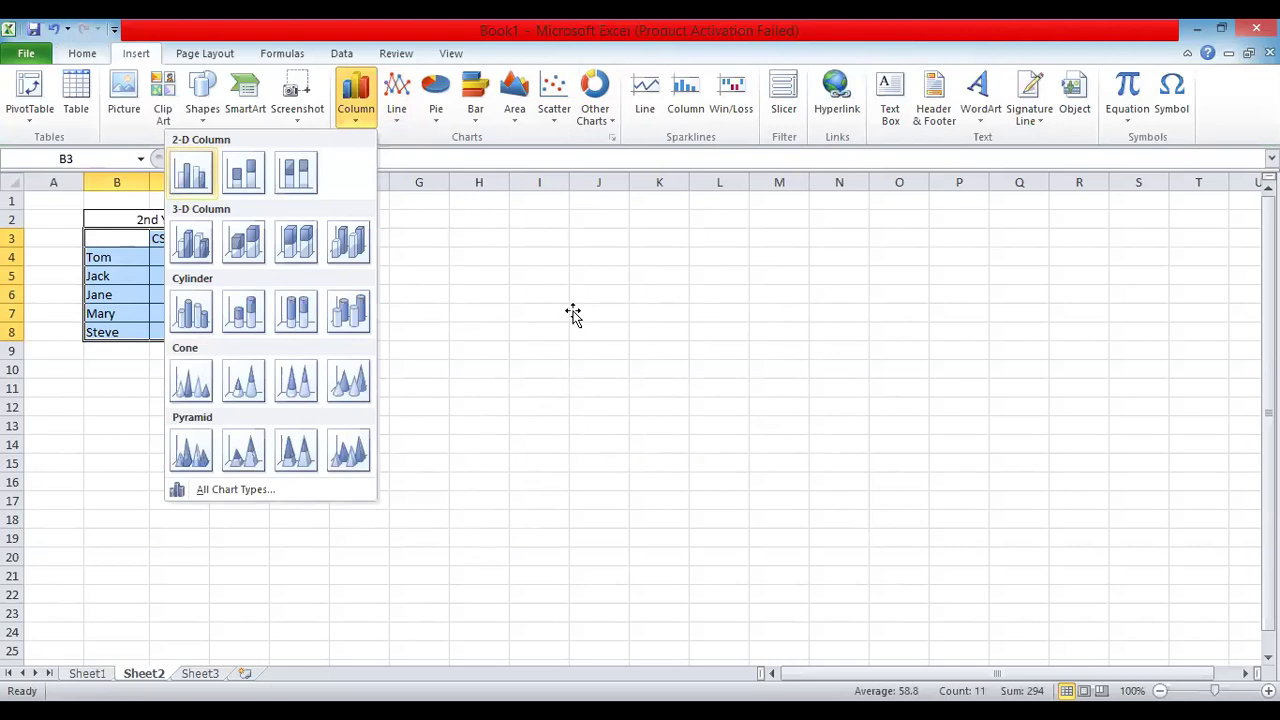
{"action": "key", "text": "Return"}
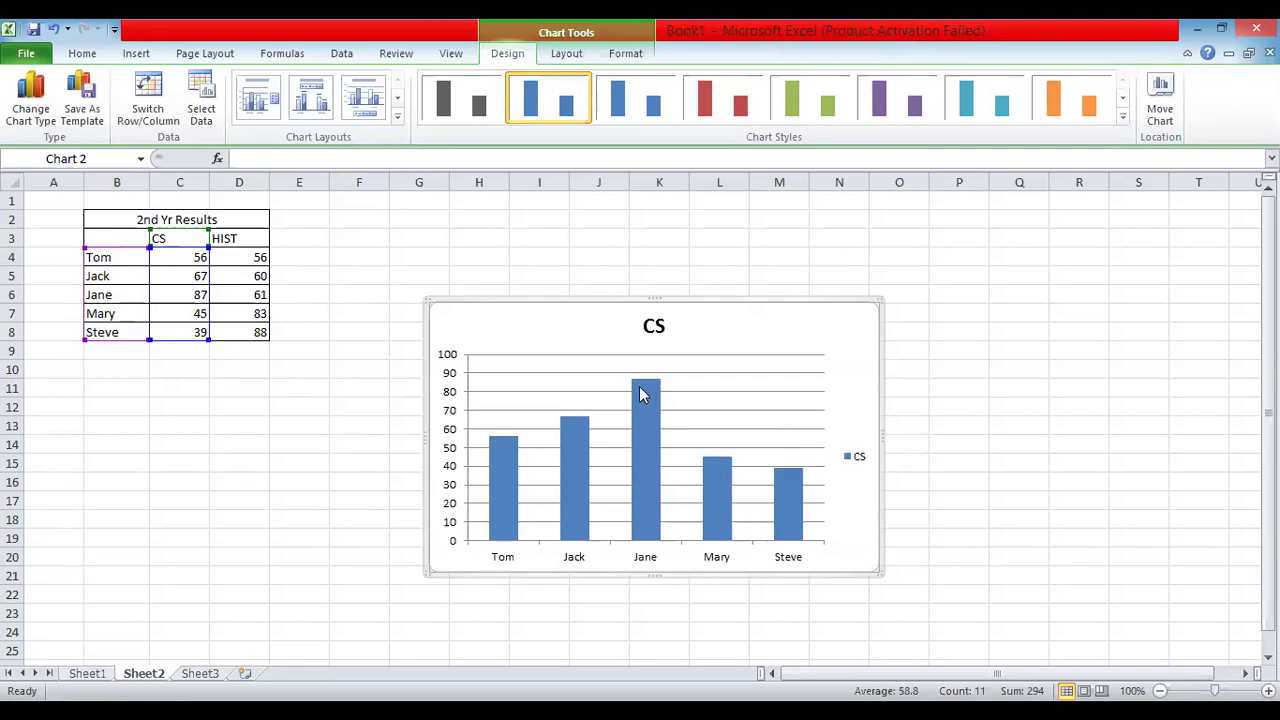
Look over the chart layout gallery and the layout options available for the CS column chart
{"action": "mouse_move", "coordinate": [640, 386]}
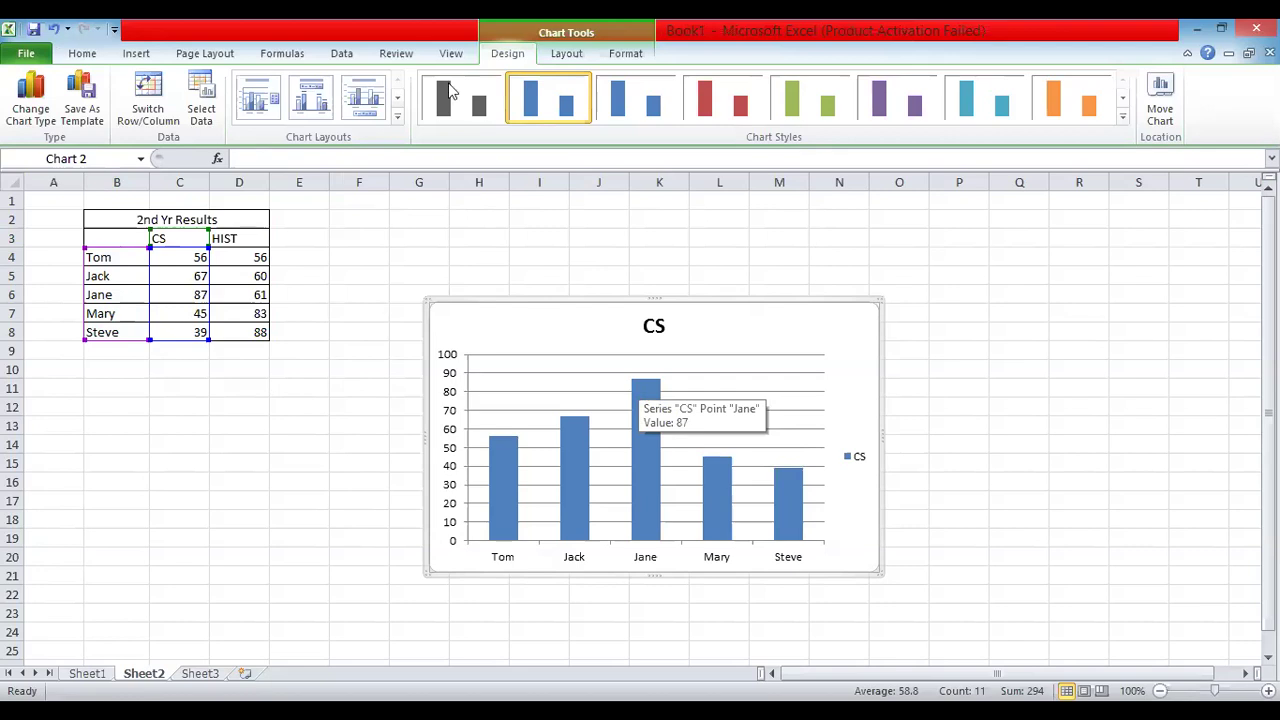
{"action": "left_click", "coordinate": [566, 54]}
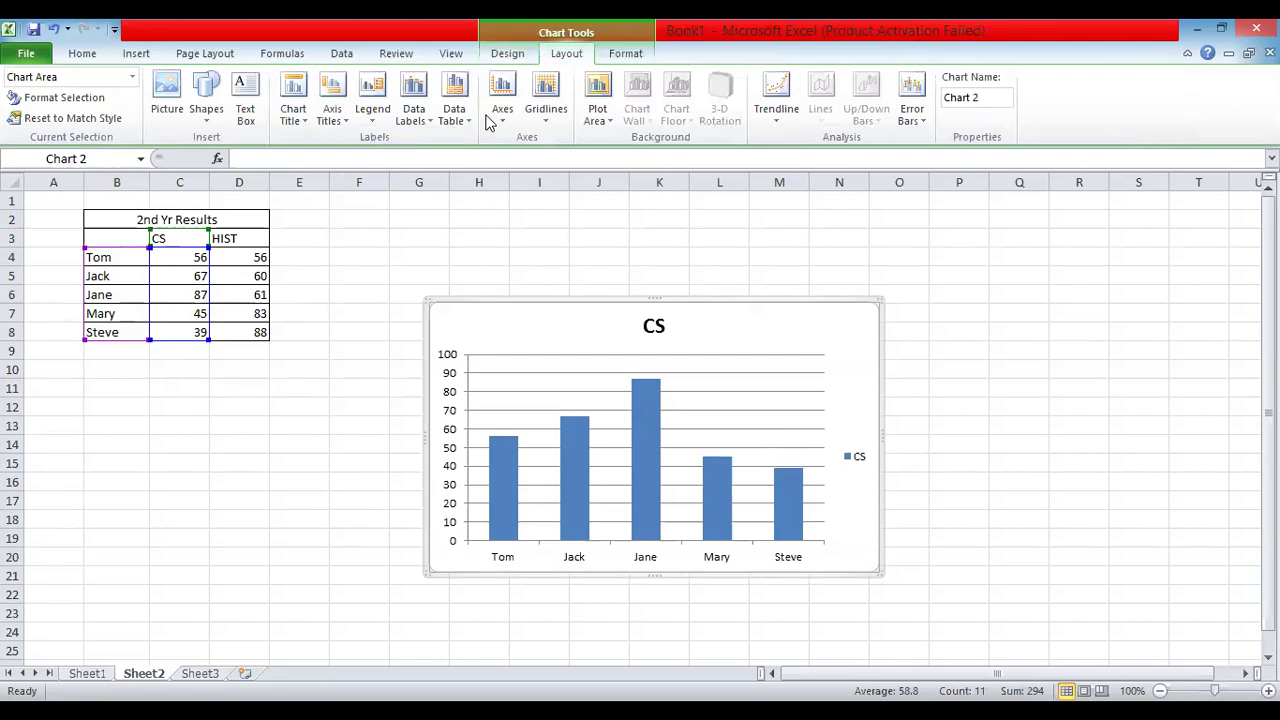
{"action": "scroll", "coordinate": [376, 138], "scroll_direction": "up", "scroll_amount": 1}
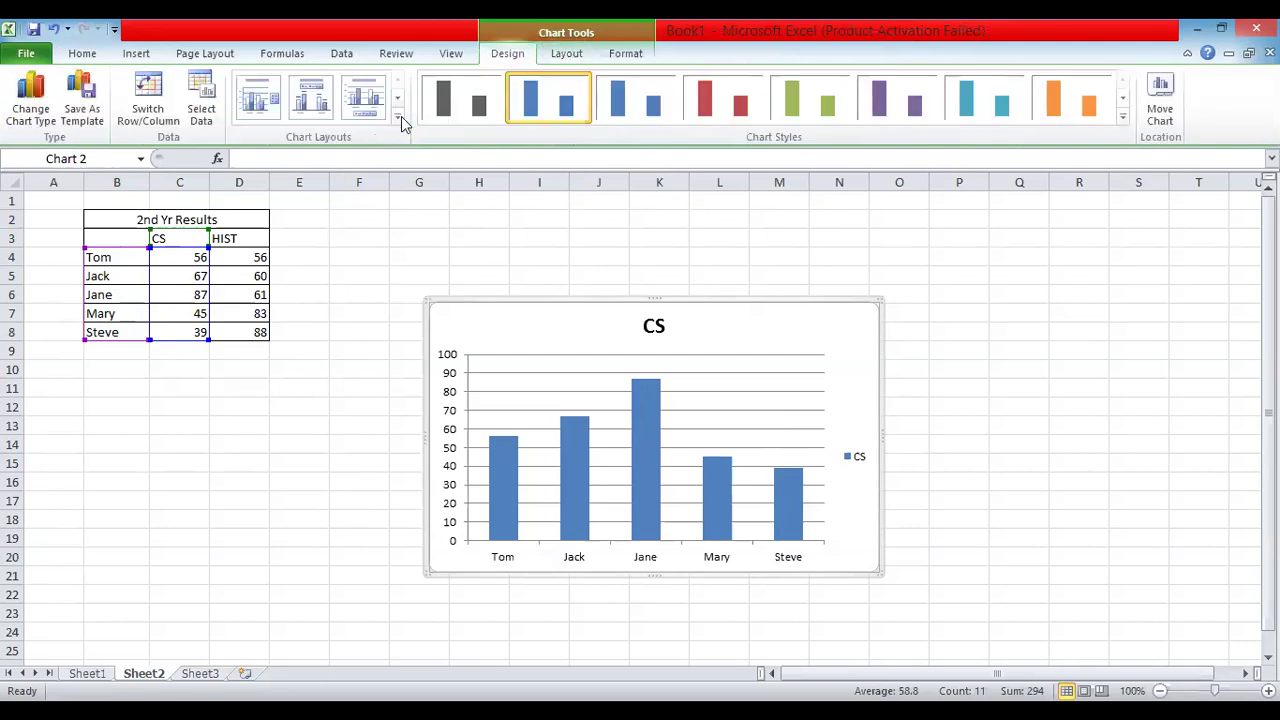
{"action": "left_click", "coordinate": [399, 118]}
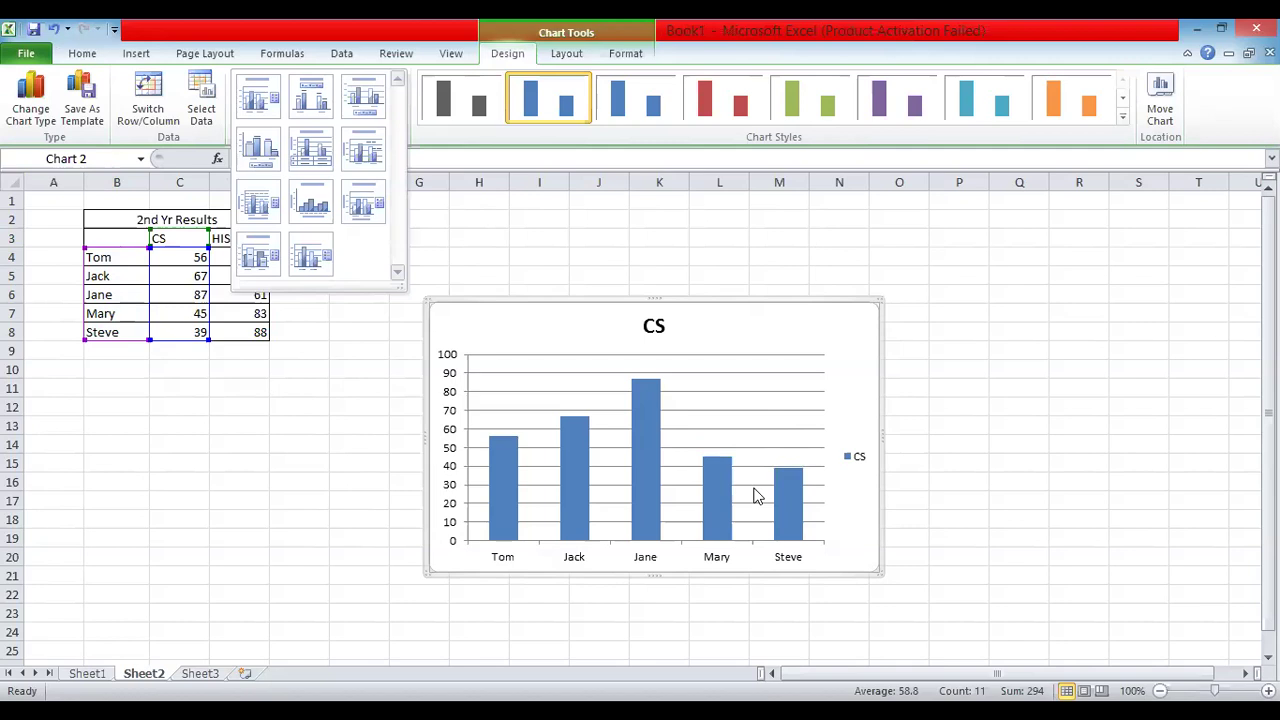
{"action": "left_click", "coordinate": [403, 131]}
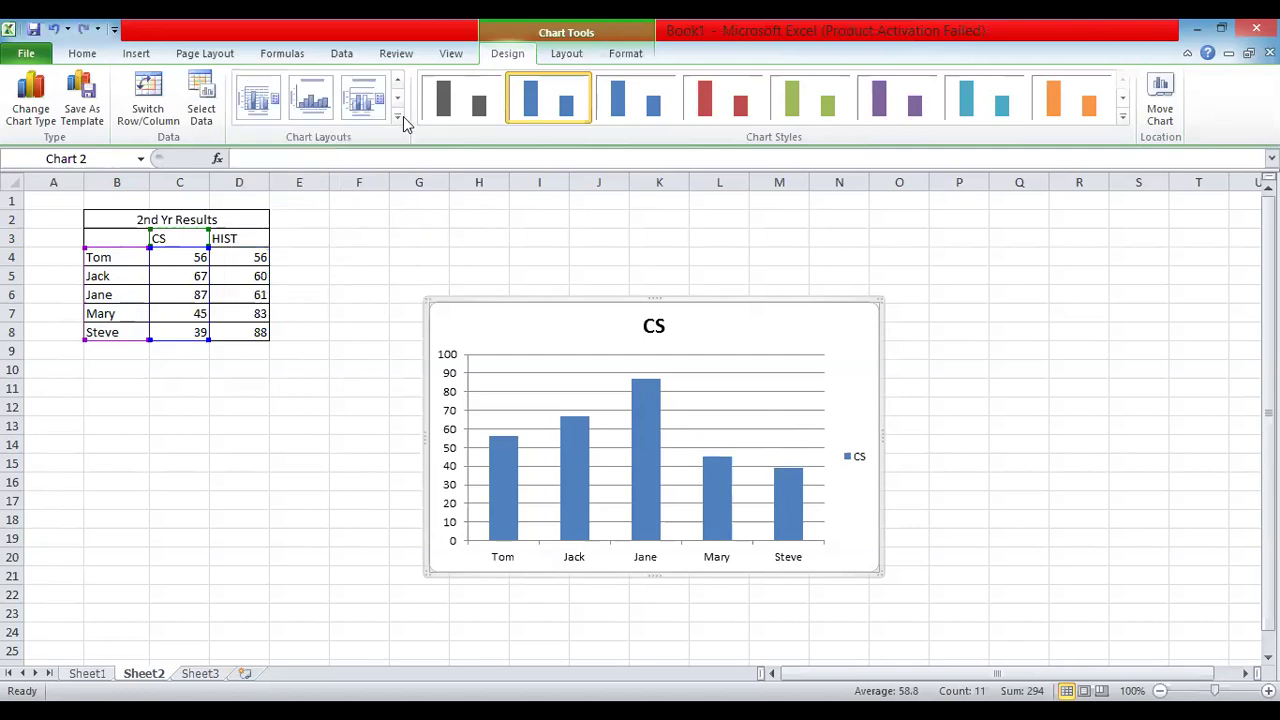
{"action": "left_click", "coordinate": [398, 118]}
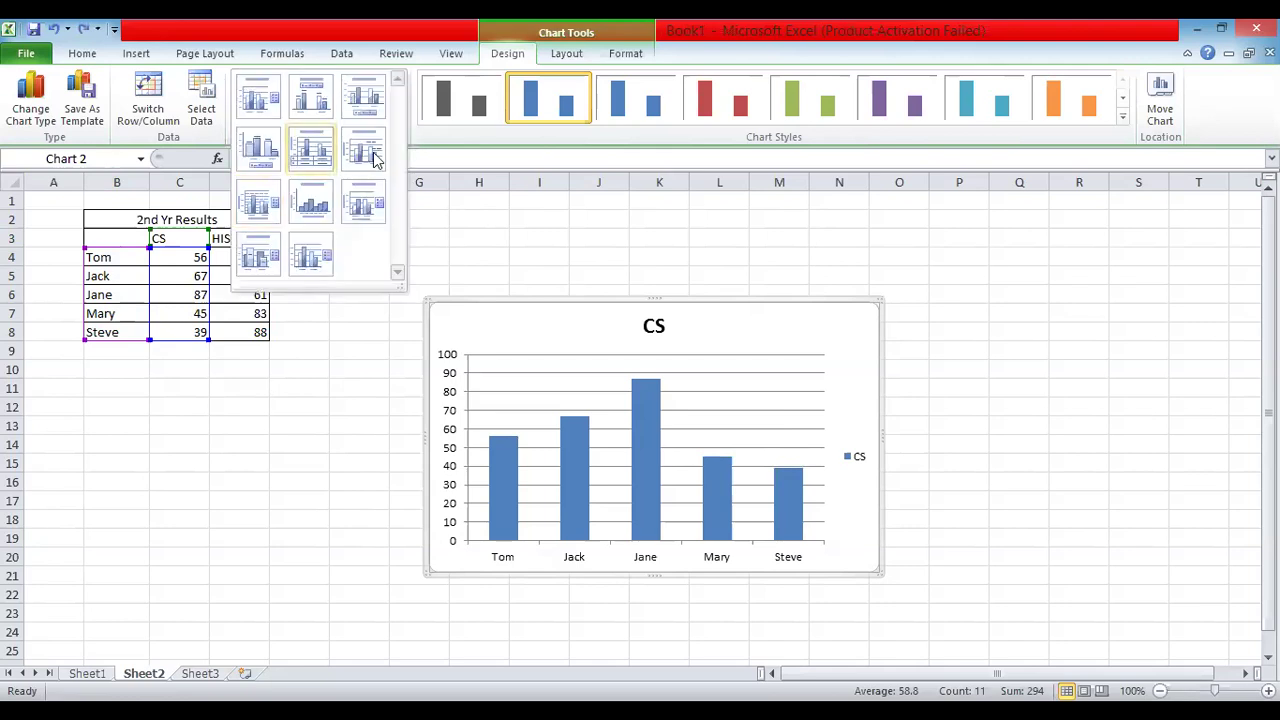
{"action": "left_click", "coordinate": [557, 55]}
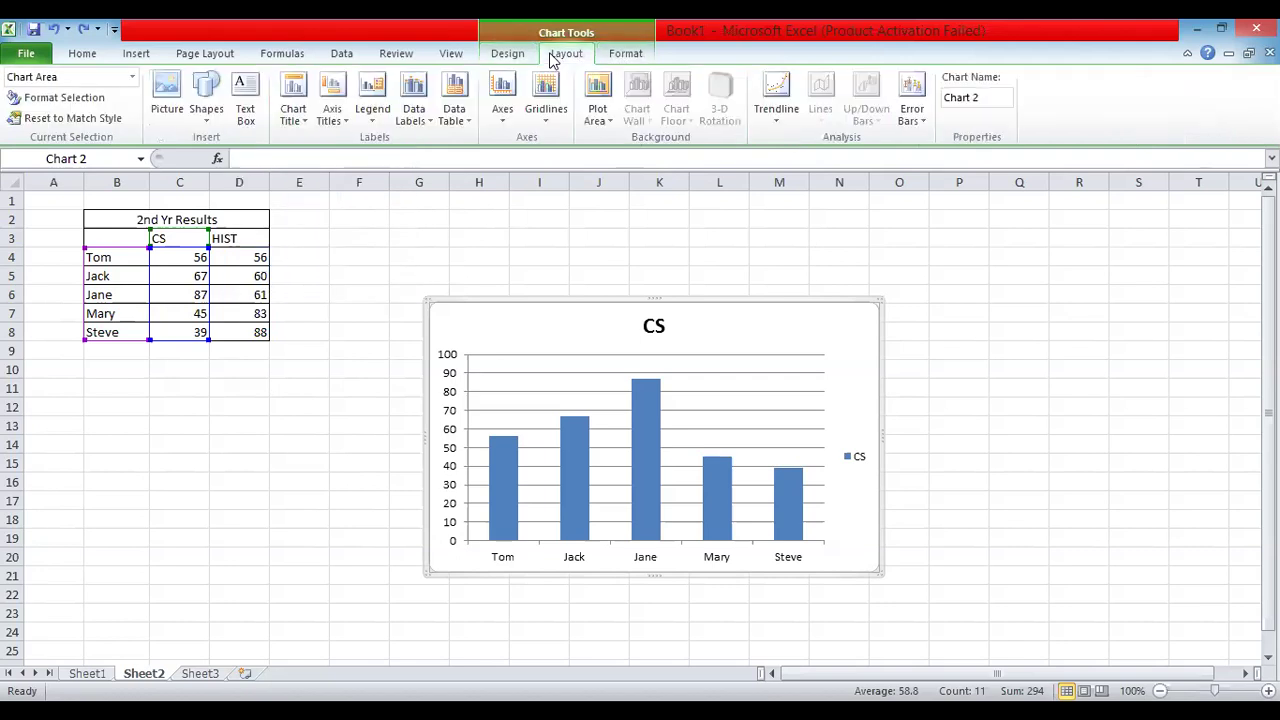
{"action": "scroll", "coordinate": [549, 60], "scroll_direction": "up", "scroll_amount": 1}
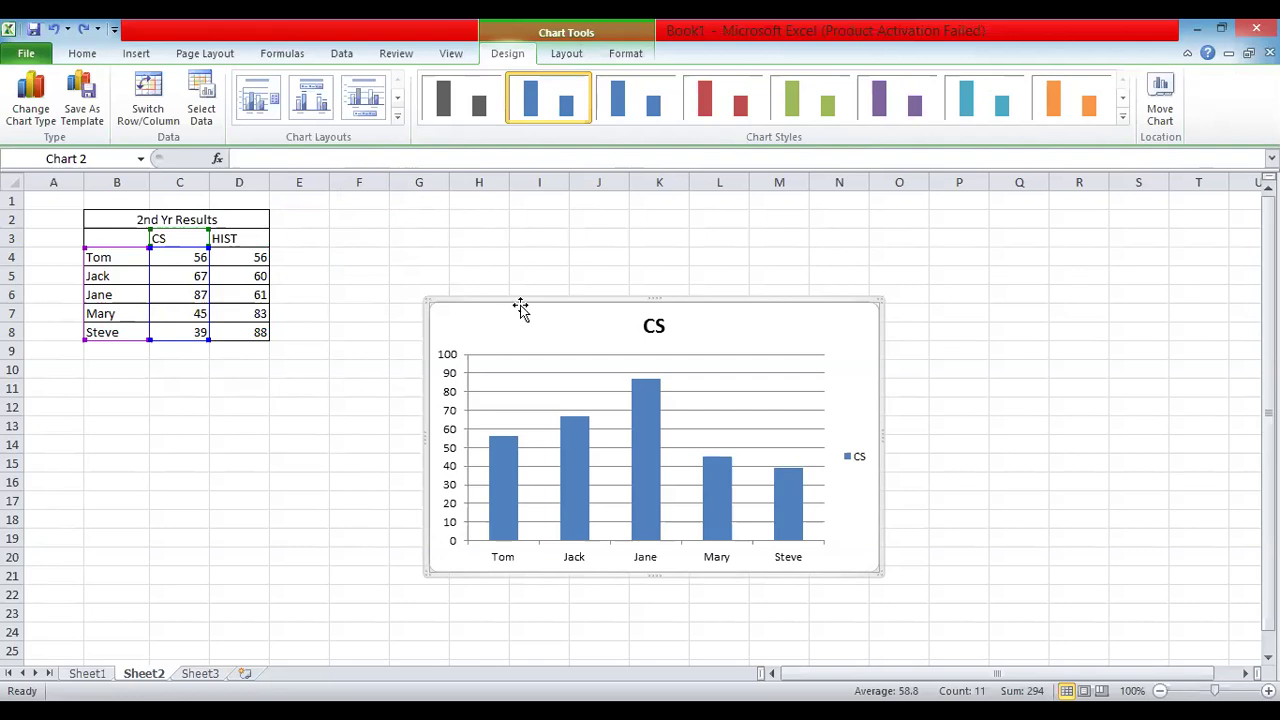
Delete the CS column chart and insert a new 2-D clustered column chart from B3:C8
{"action": "key", "text": "Delete"}
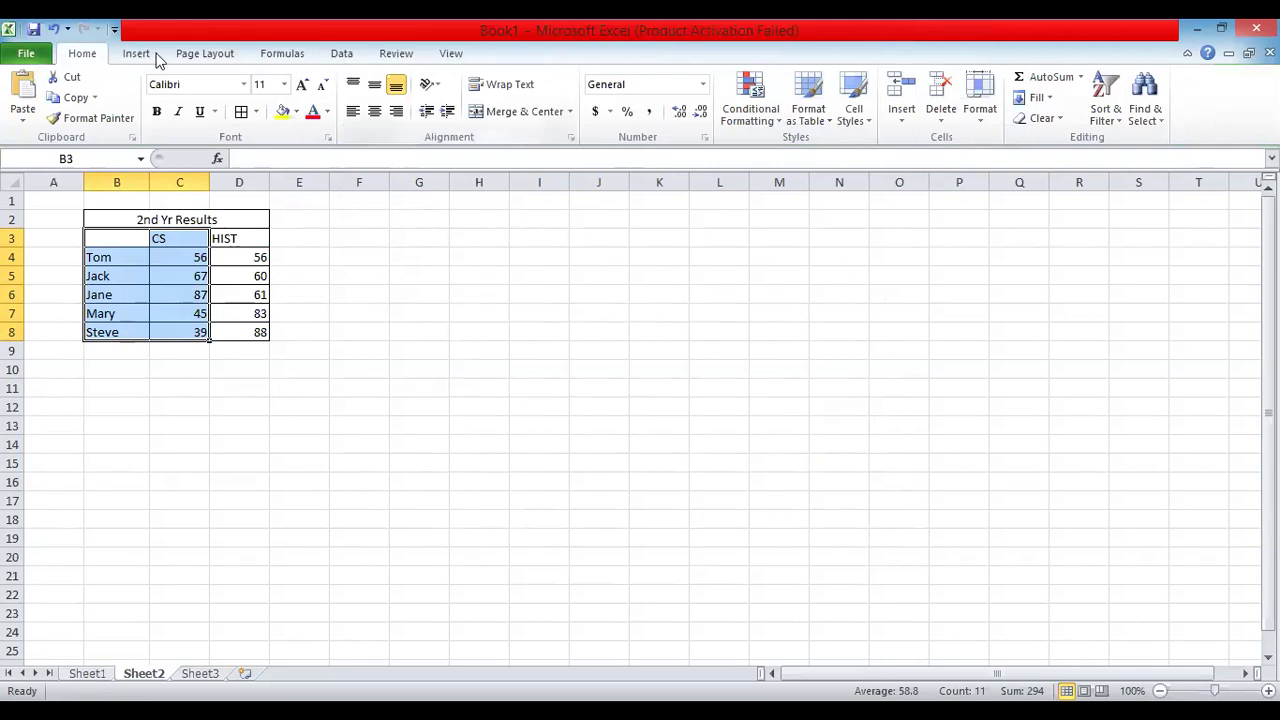
{"action": "scroll", "coordinate": [352, 125], "scroll_direction": "down", "scroll_amount": 1}
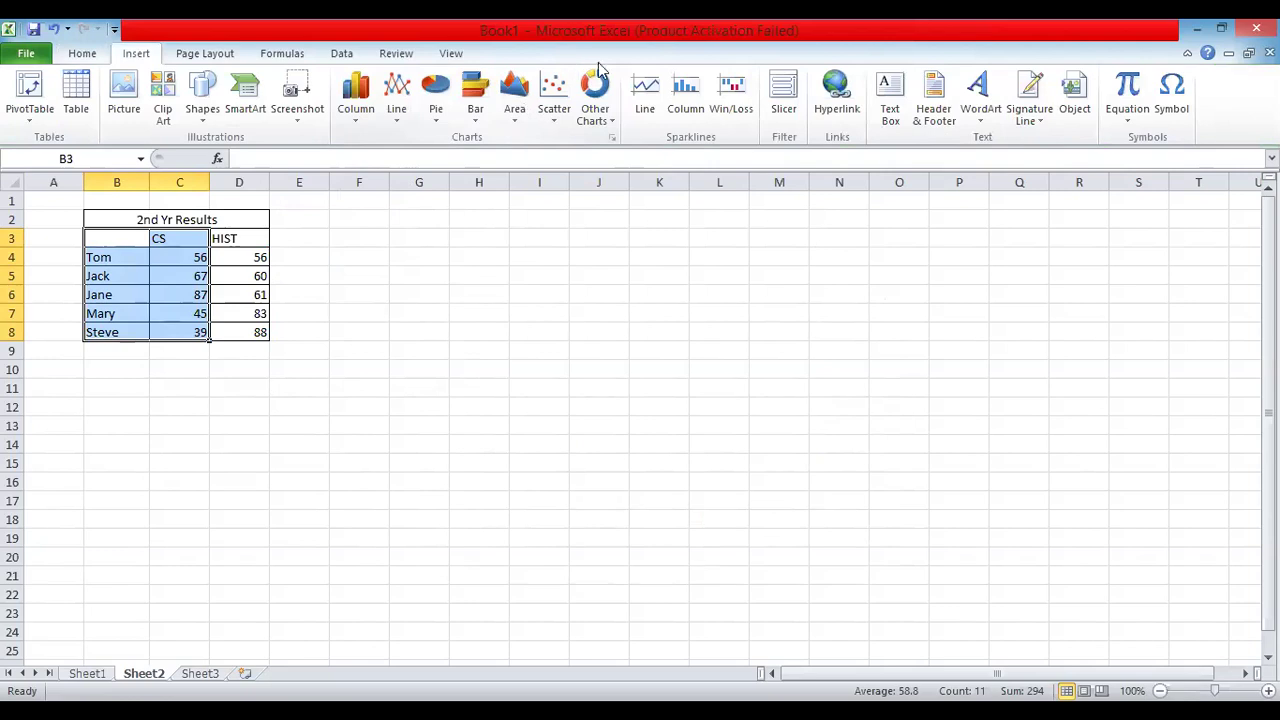
{"action": "key", "text": "alt+F1"}
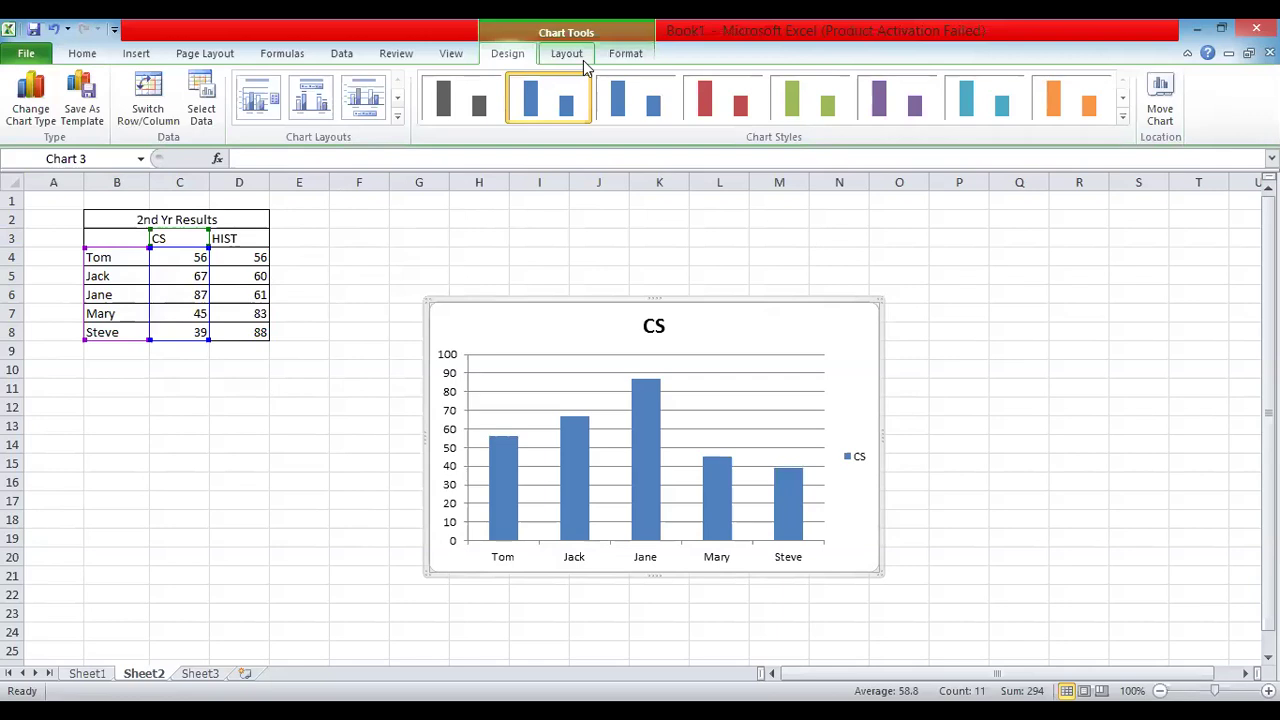
Look over the chart layouts and apply the solid red shape style to the CS chart's background
{"action": "left_click", "coordinate": [568, 58]}
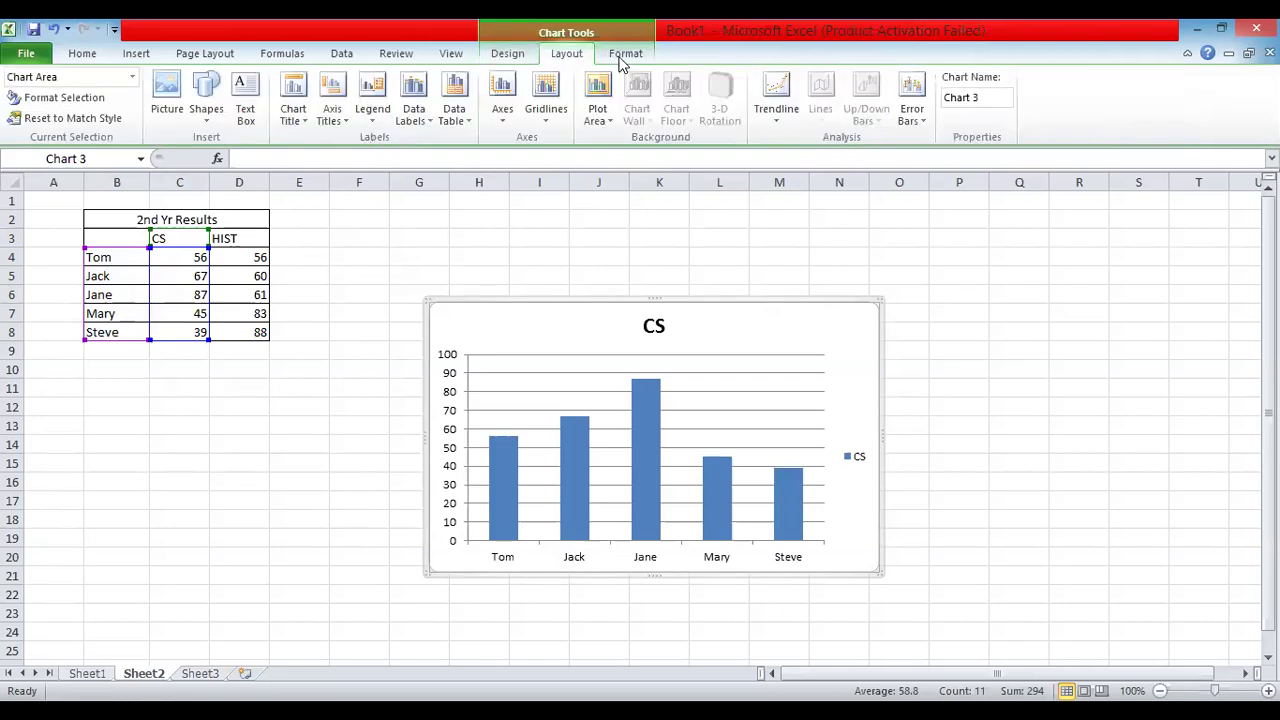
{"action": "left_click", "coordinate": [625, 55]}
{"action": "scroll", "coordinate": [390, 122], "scroll_direction": "up", "scroll_amount": 2}
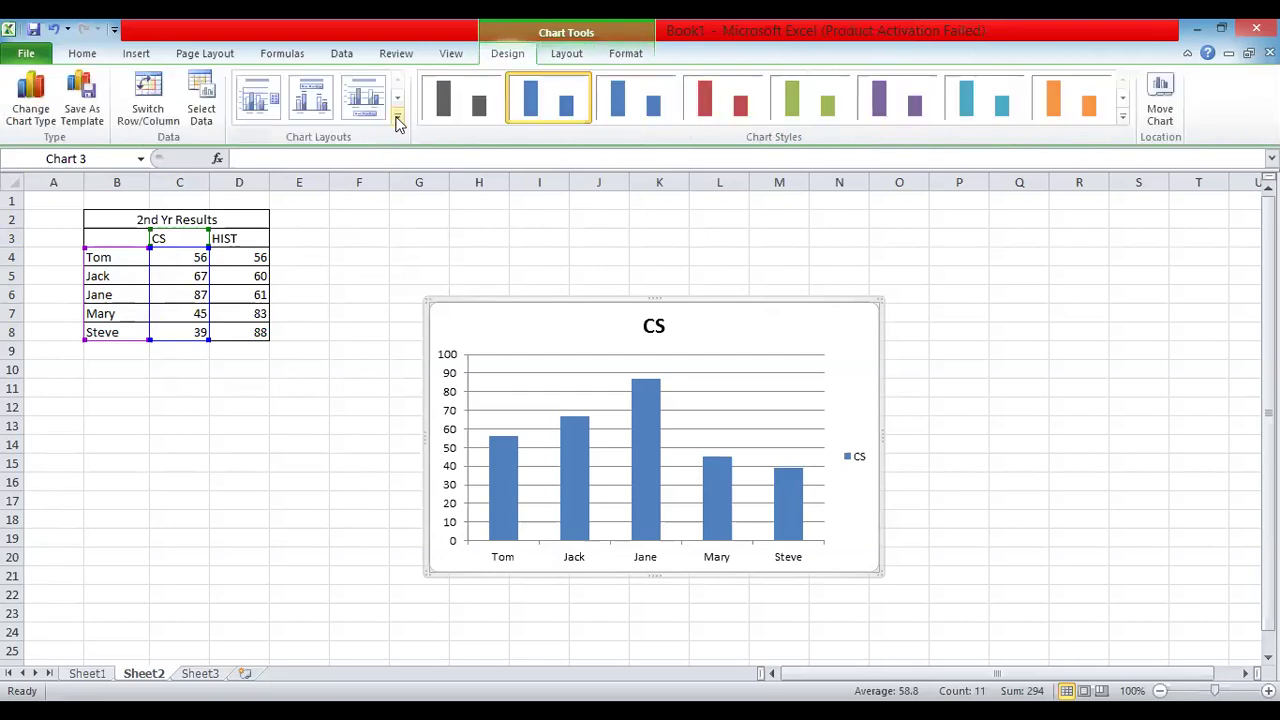
{"action": "left_click", "coordinate": [397, 120]}
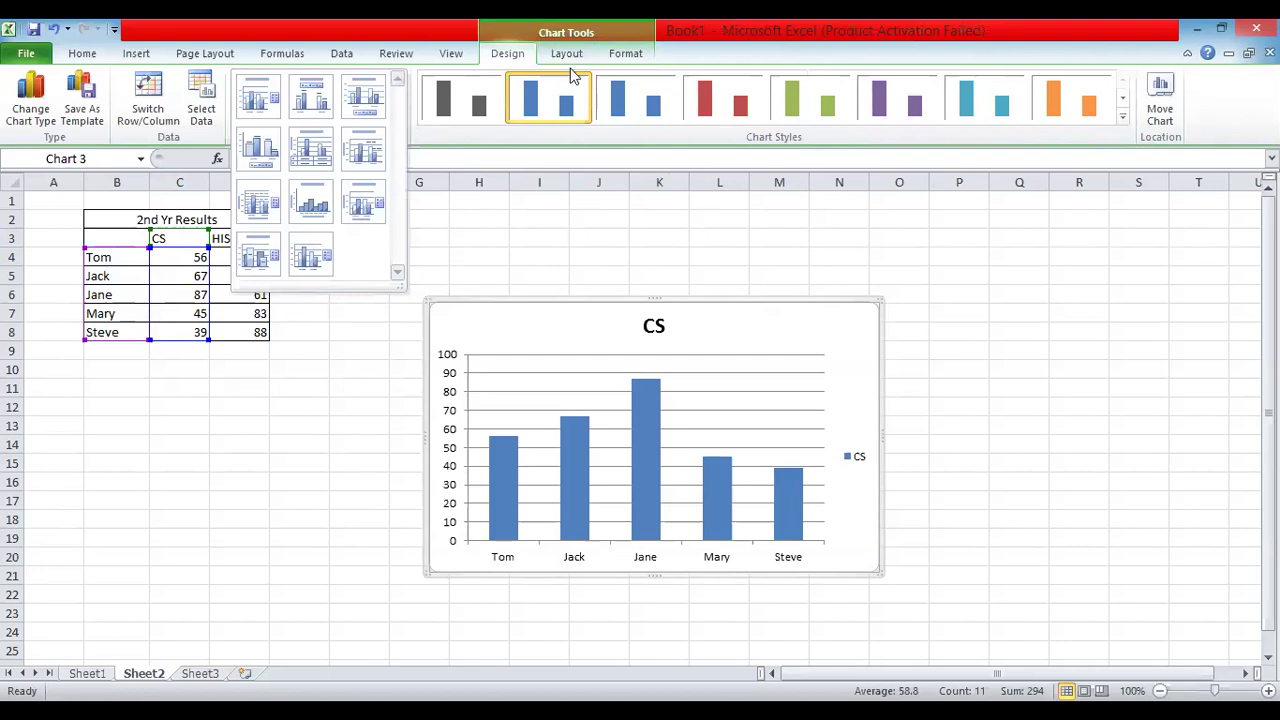
{"action": "left_click", "coordinate": [620, 53]}
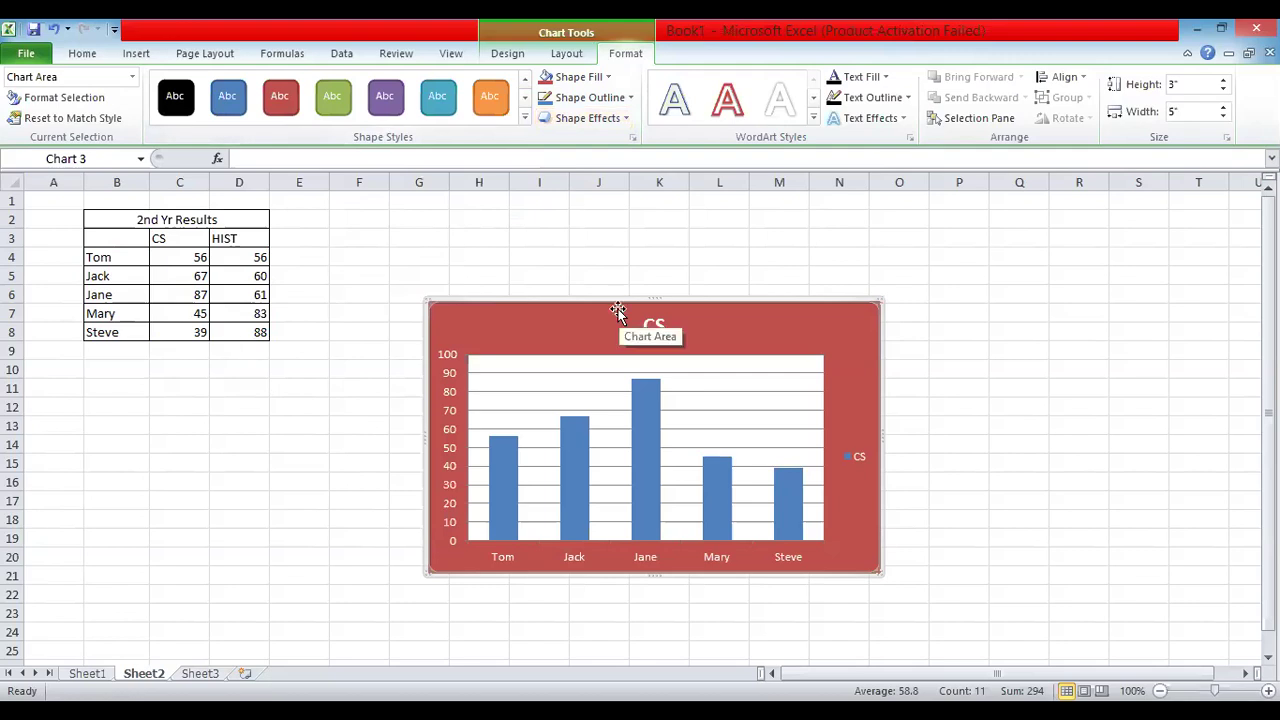
{"action": "key", "text": "Delete"}
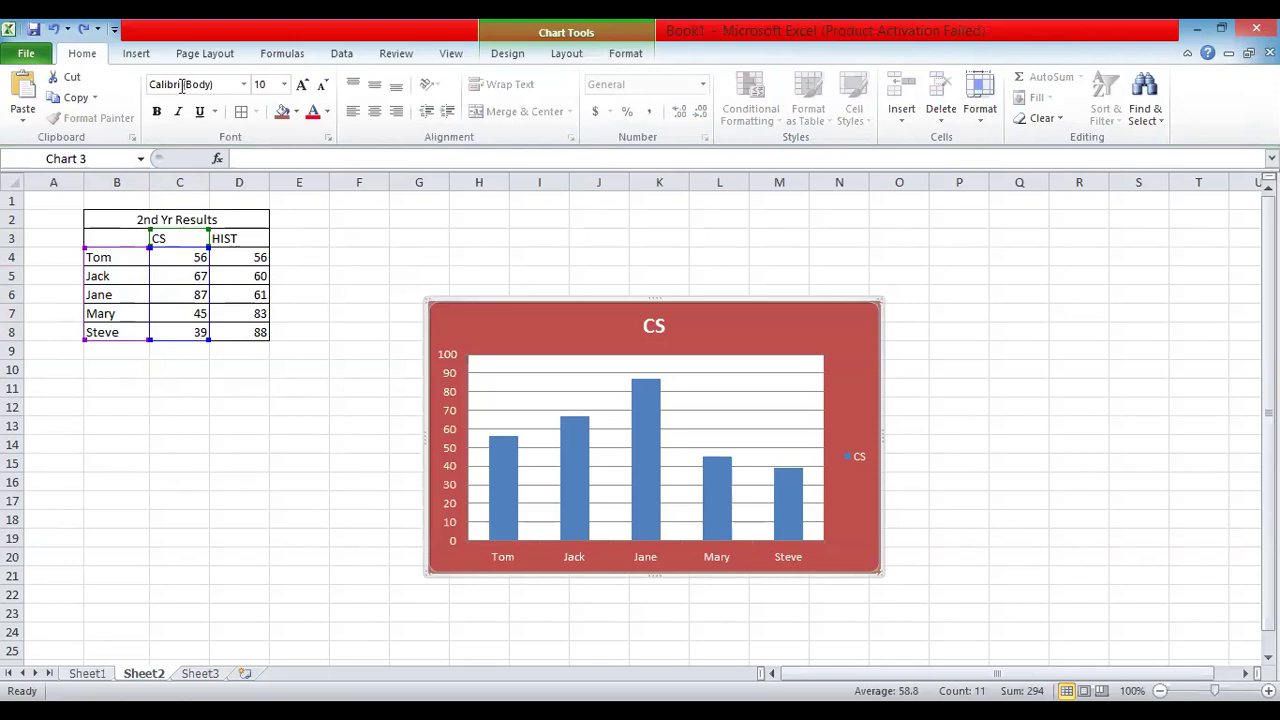
Change the CS chart to 2-D clustered bars and move it near the results table, starting around column F, row 5
{"action": "left_click", "coordinate": [133, 54]}
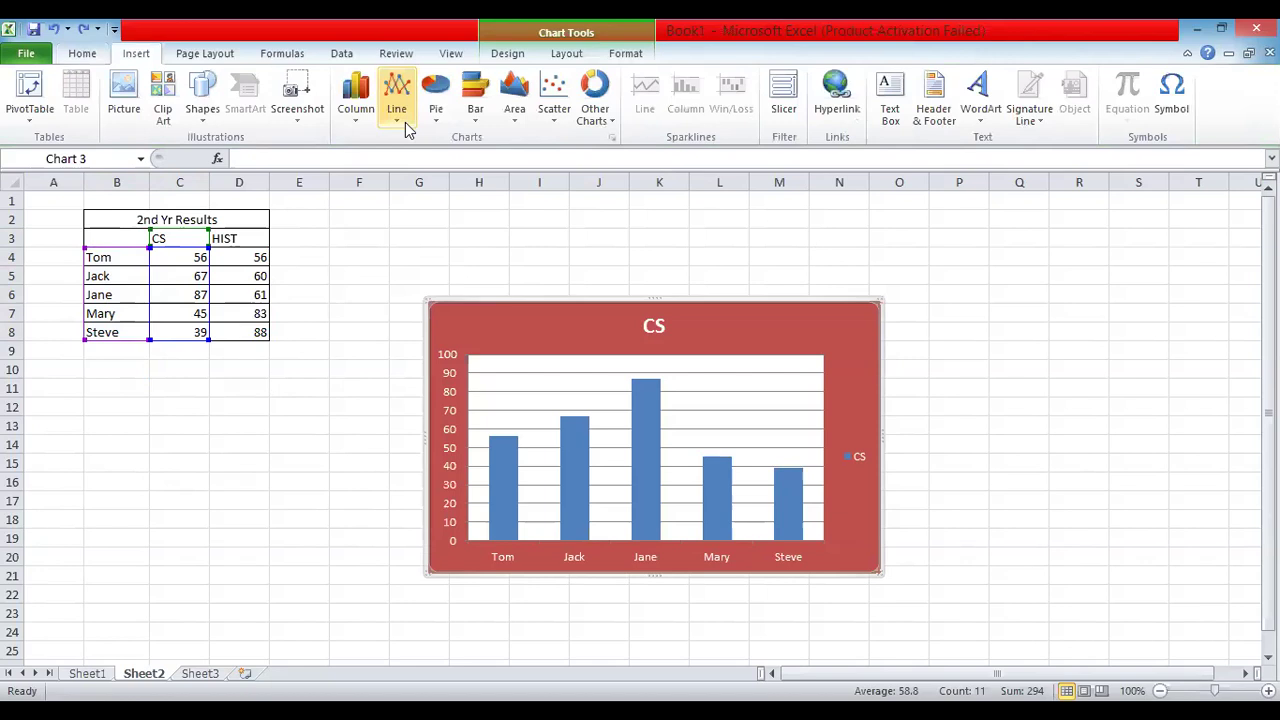
{"action": "left_click", "coordinate": [476, 128]}
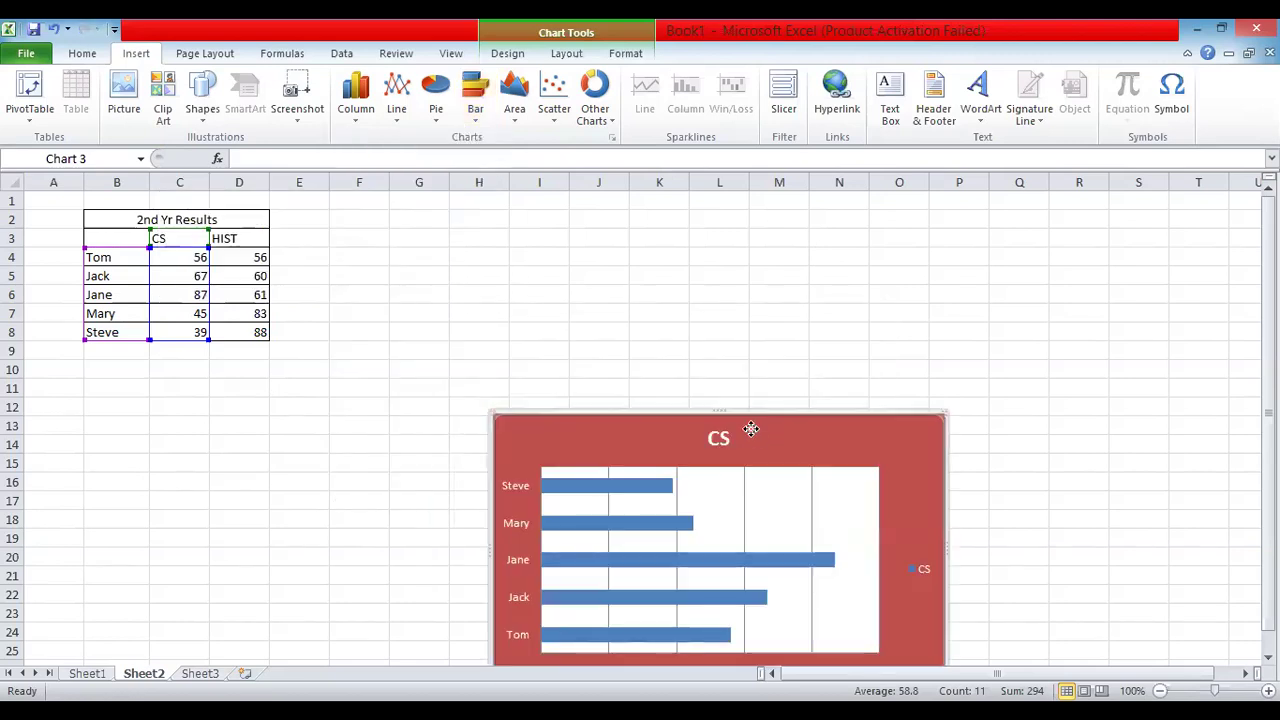
{"action": "left_click_drag", "start_coordinate": [750, 429], "coordinate": [540, 403]}
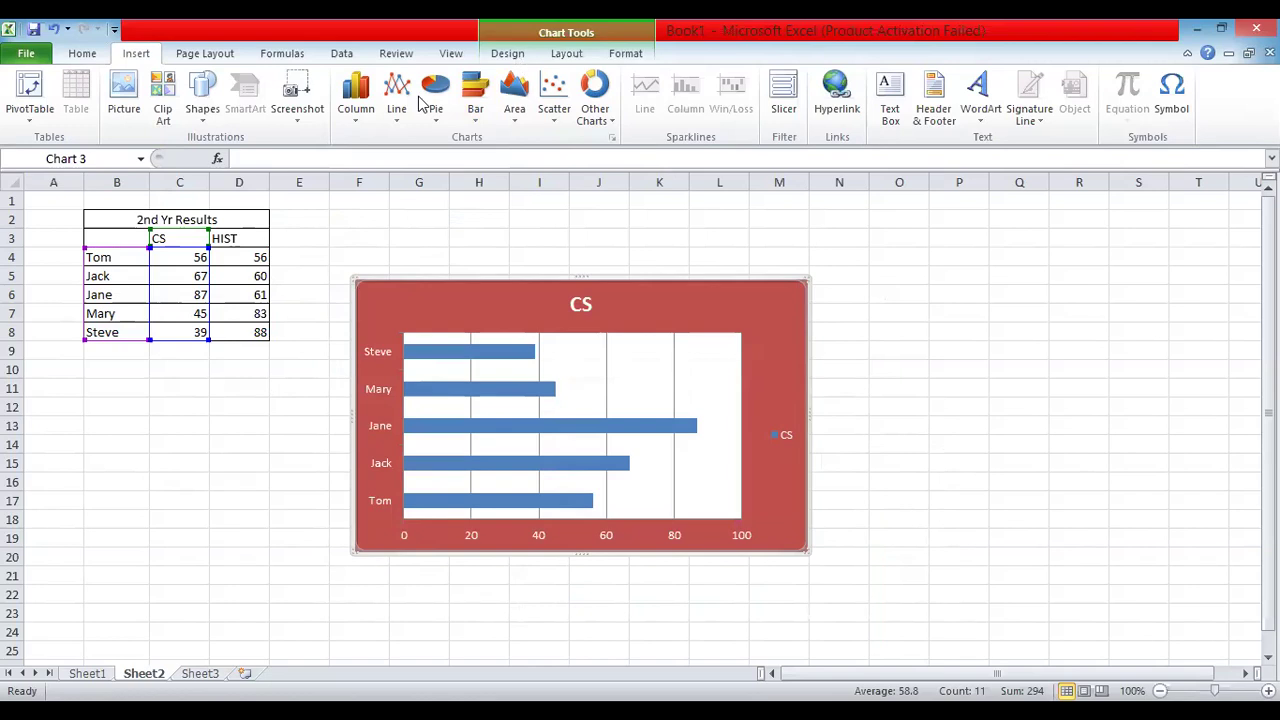
Apply the green chart style with a plain white background and give the chart text the first blue outlined WordArt style
{"action": "scroll", "coordinate": [439, 130], "scroll_direction": "down", "scroll_amount": 7}
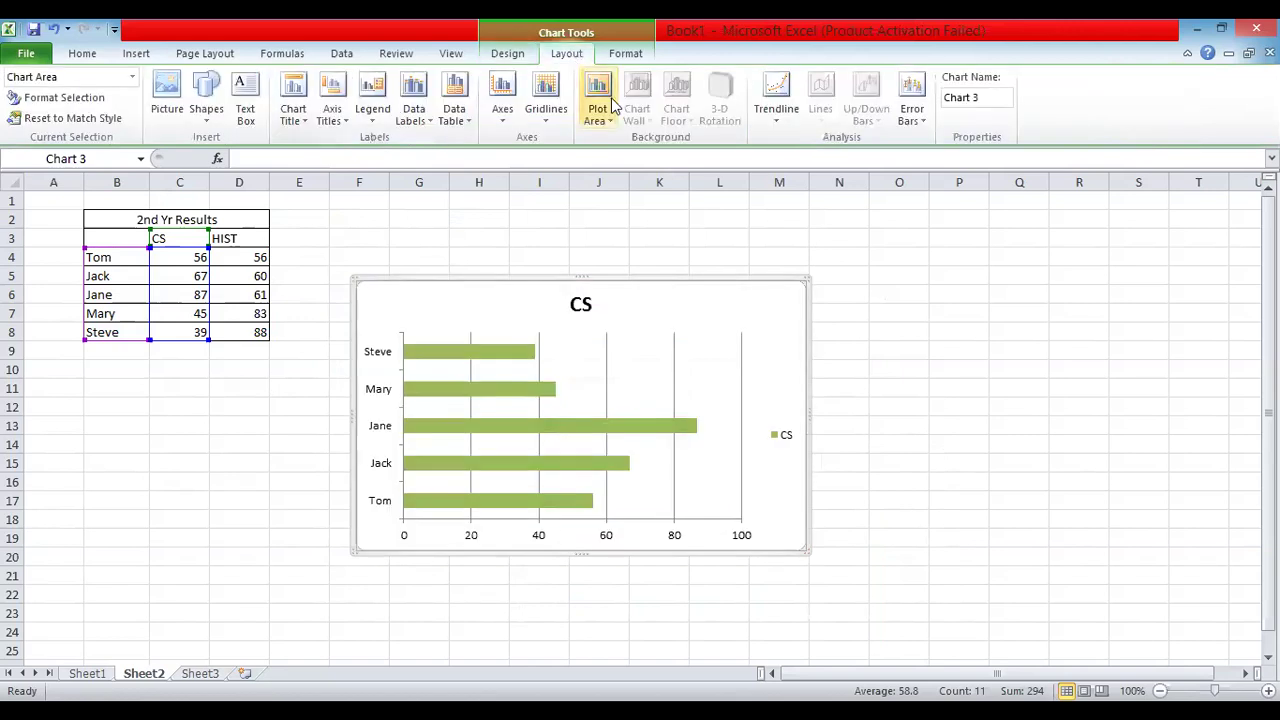
{"action": "left_click", "coordinate": [625, 53]}
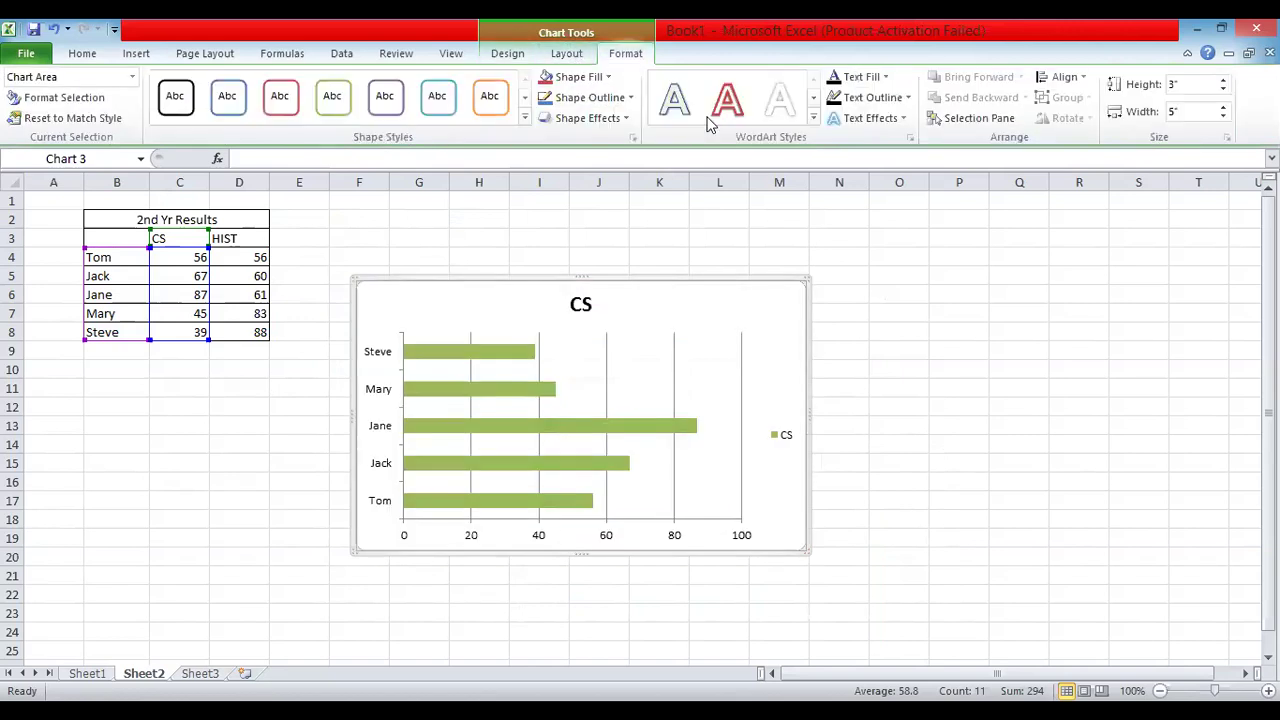
{"action": "left_click", "coordinate": [814, 118]}
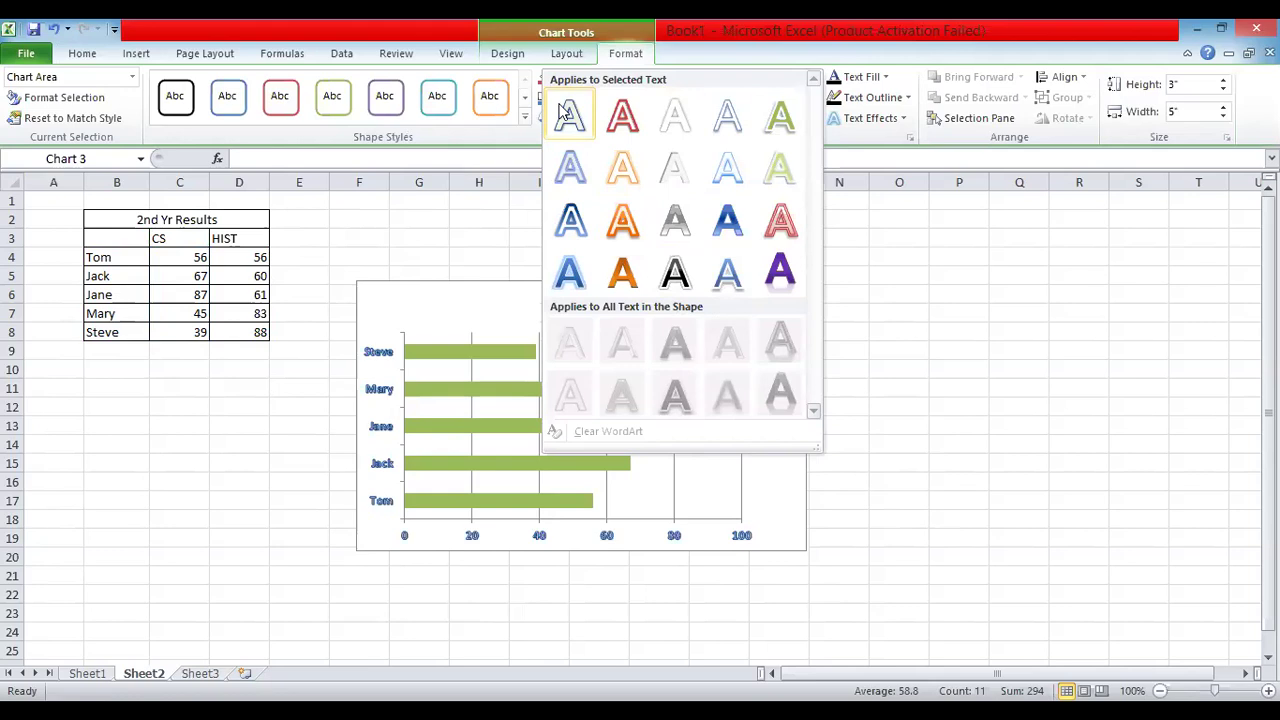
{"action": "left_click", "coordinate": [655, 488]}
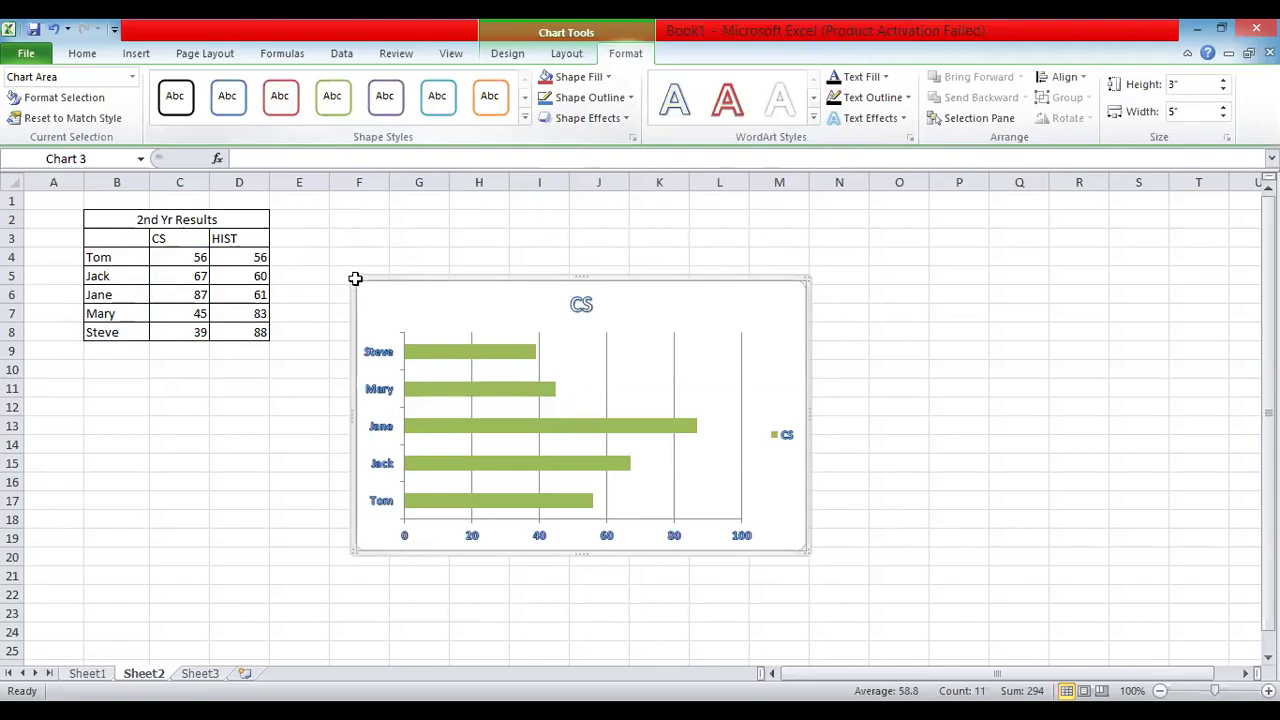
Delete the CS bar chart from Sheet2
{"action": "left_click", "coordinate": [518, 304]}
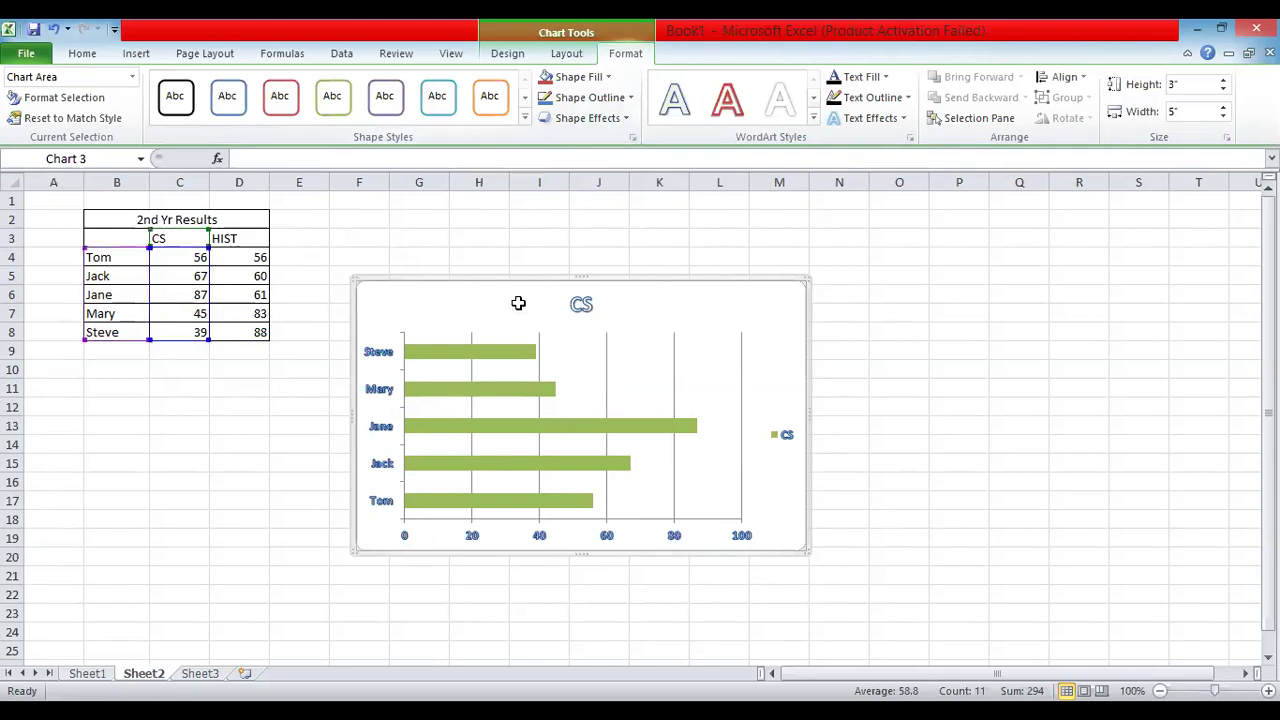
{"action": "key", "text": "Delete"}
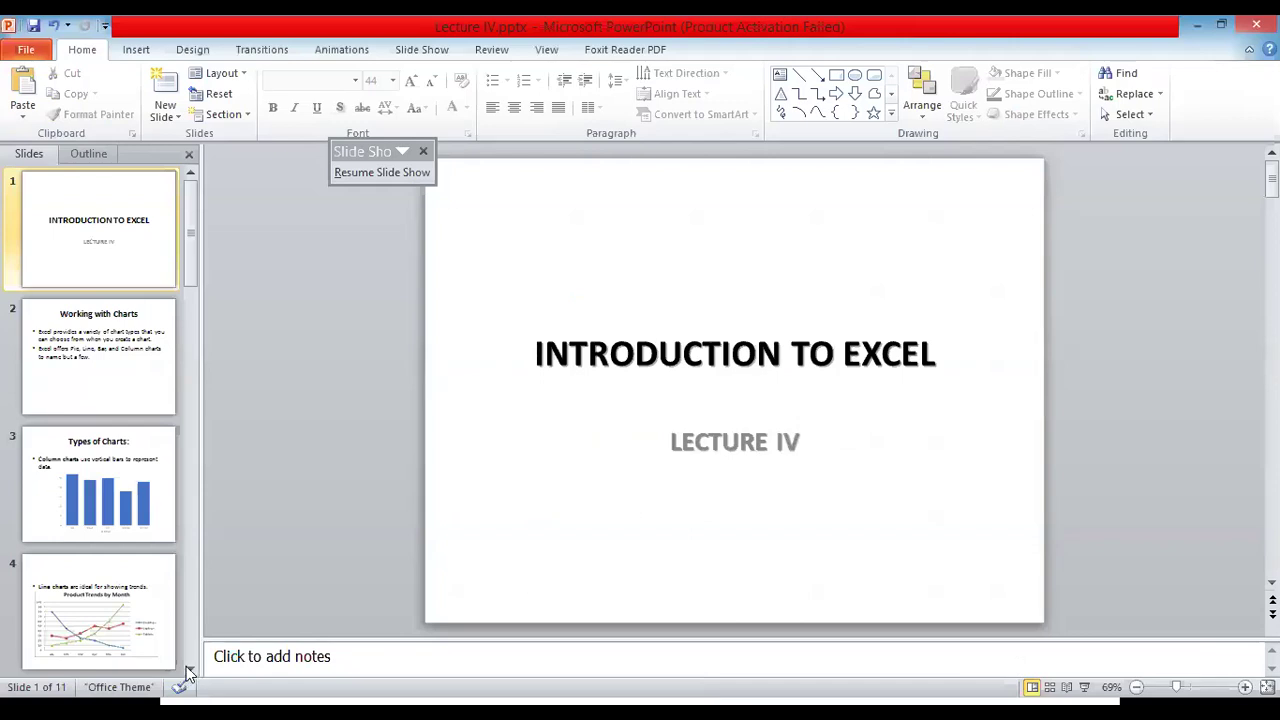
Switch to the Lecture IV presentation in PowerPoint and review its surface, pie and line chart slides in the slide show
{"action": "scroll", "coordinate": [115, 488], "scroll_direction": "down", "scroll_amount": 1}
{"action": "left_click", "coordinate": [115, 488]}
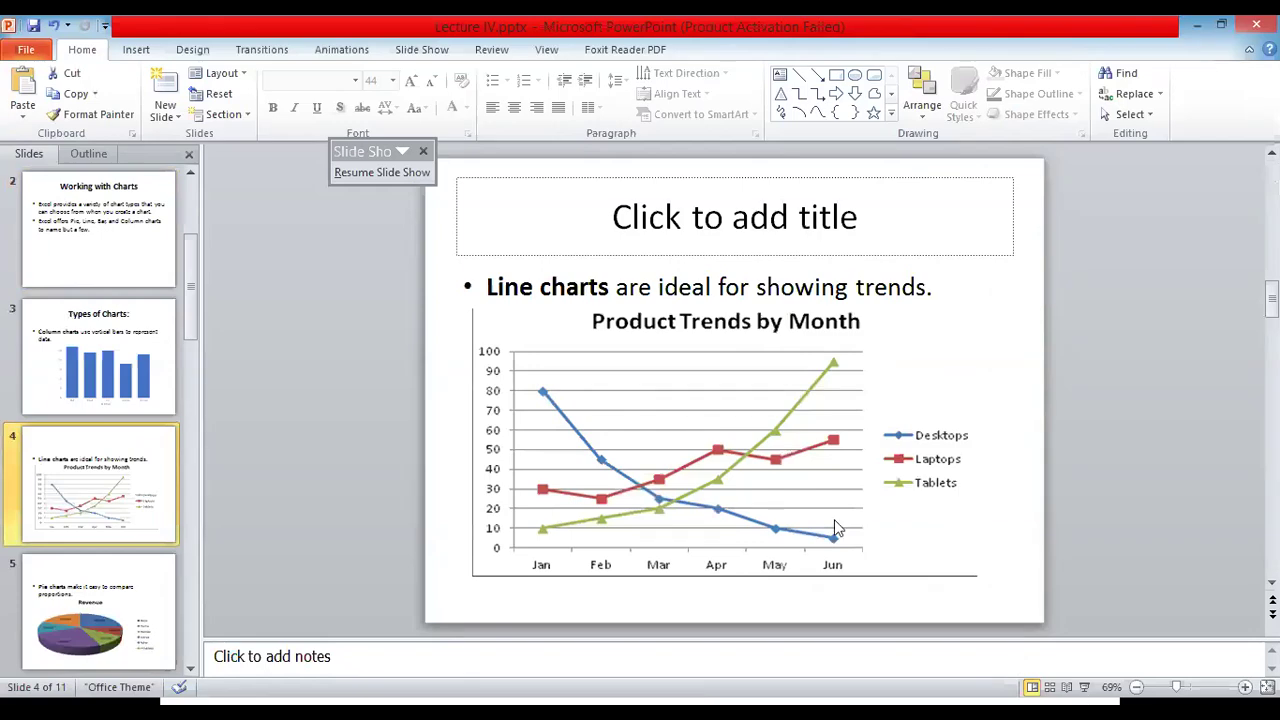
{"action": "key", "text": "F5"}
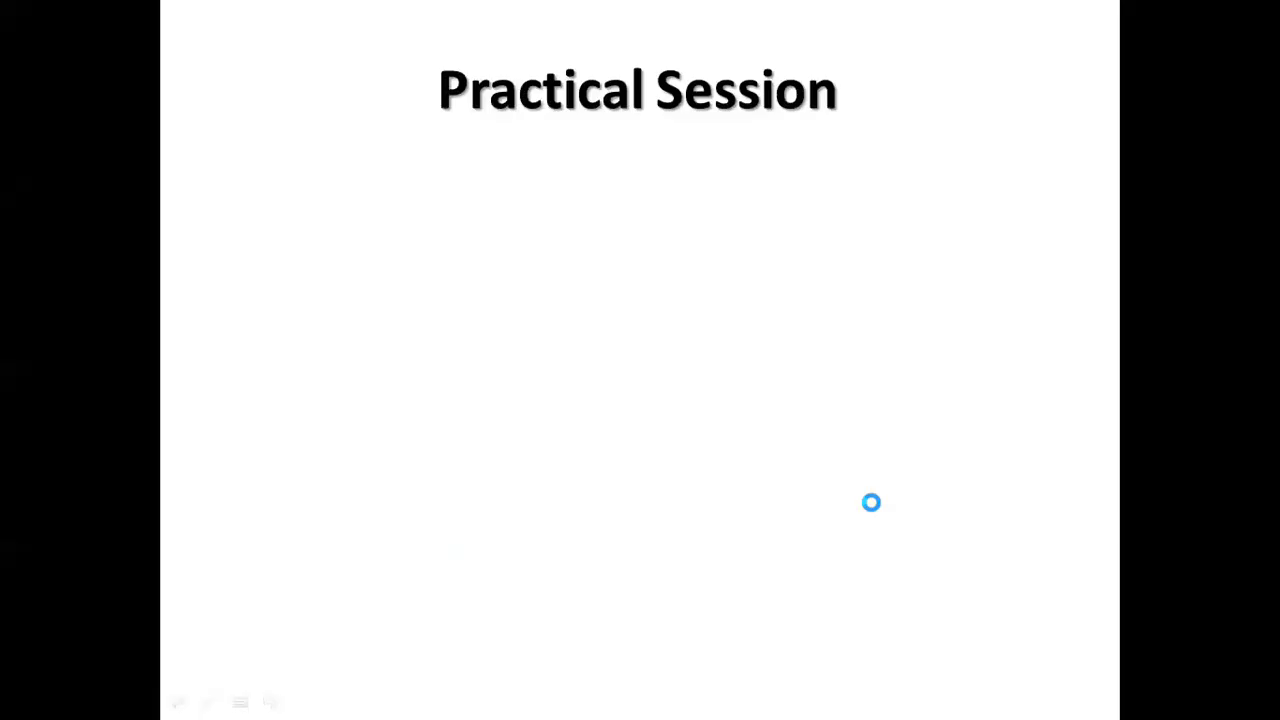
{"action": "key", "text": "Right"}
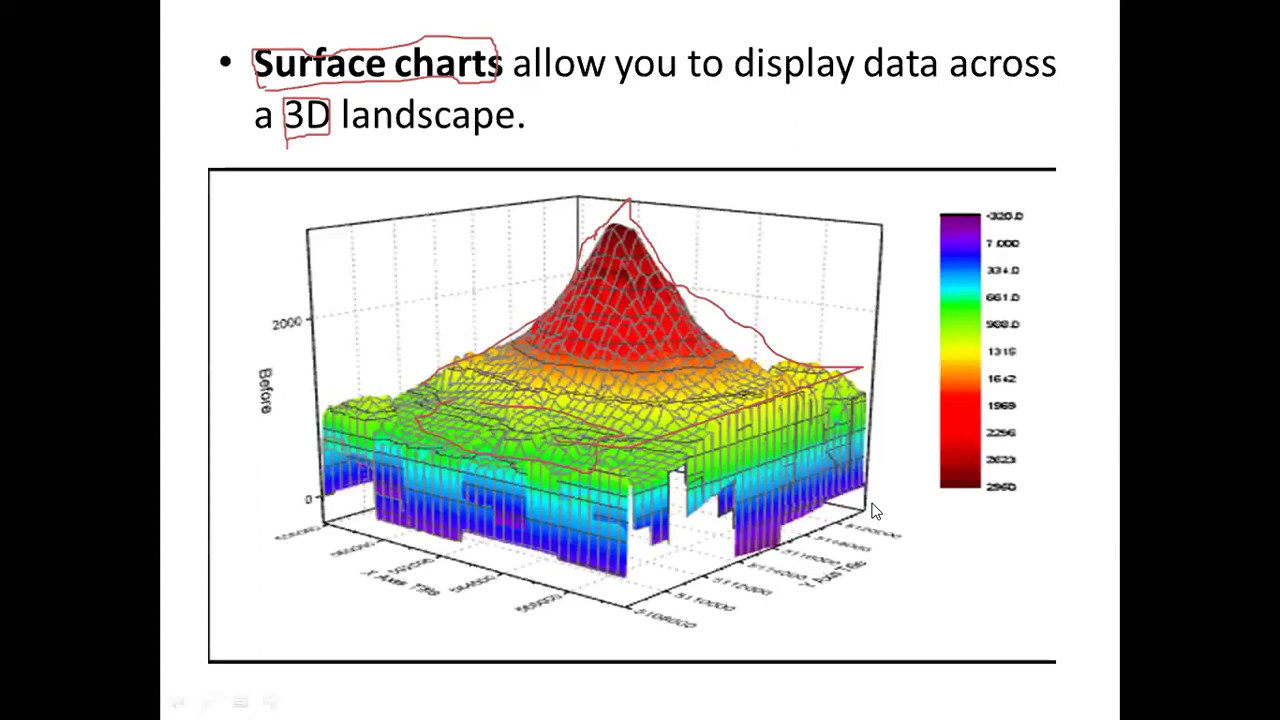
{"action": "key", "text": "Right"}
{"action": "key", "text": "Right"}
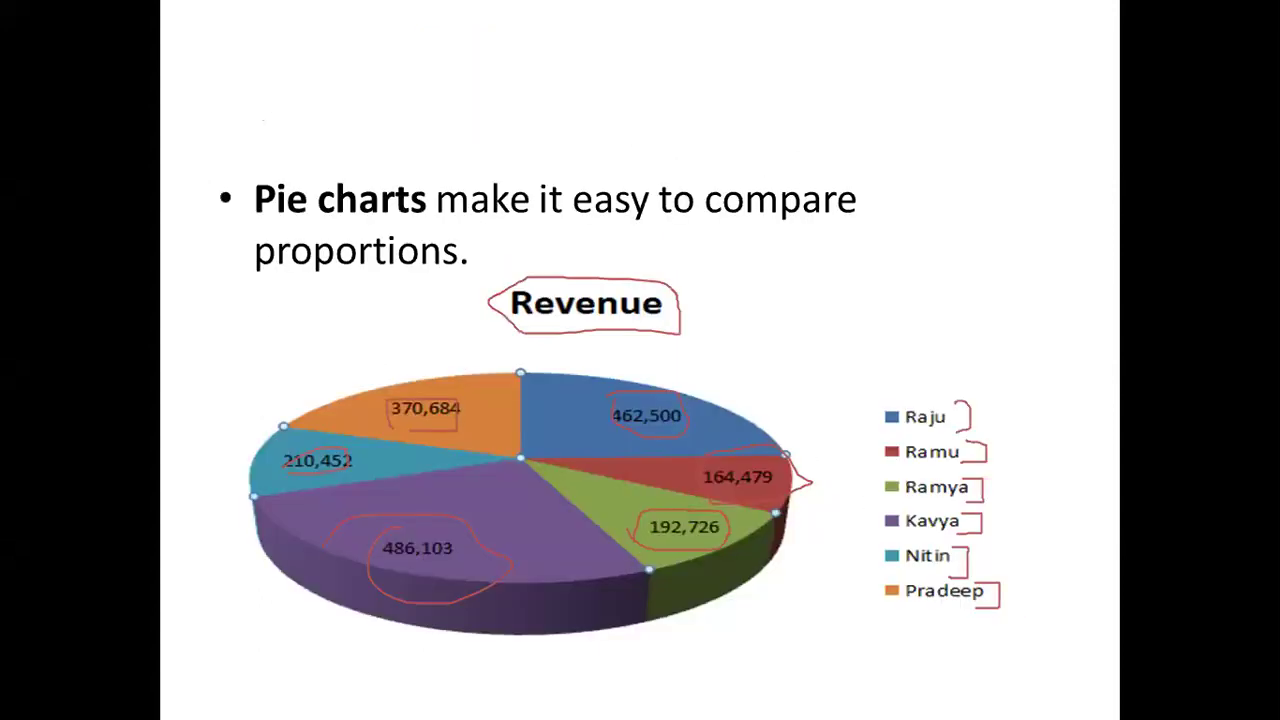
{"action": "key", "text": "Right"}
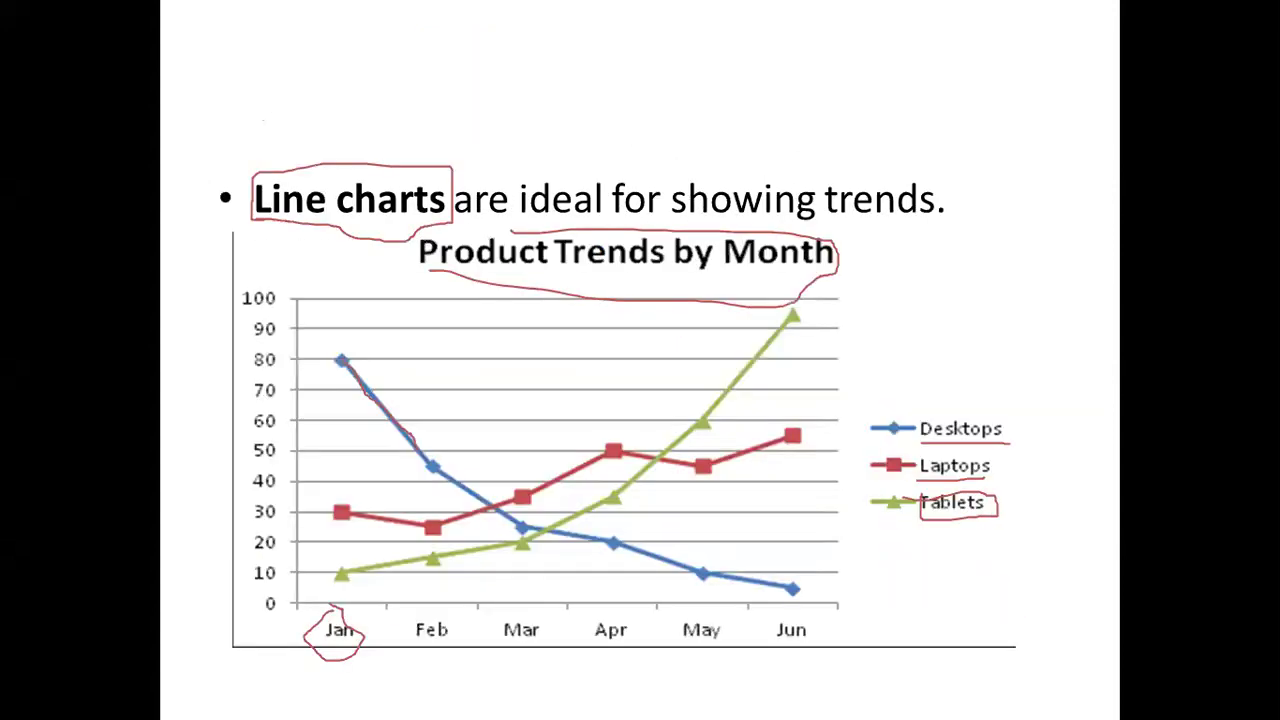
{"action": "key", "text": "Right"}
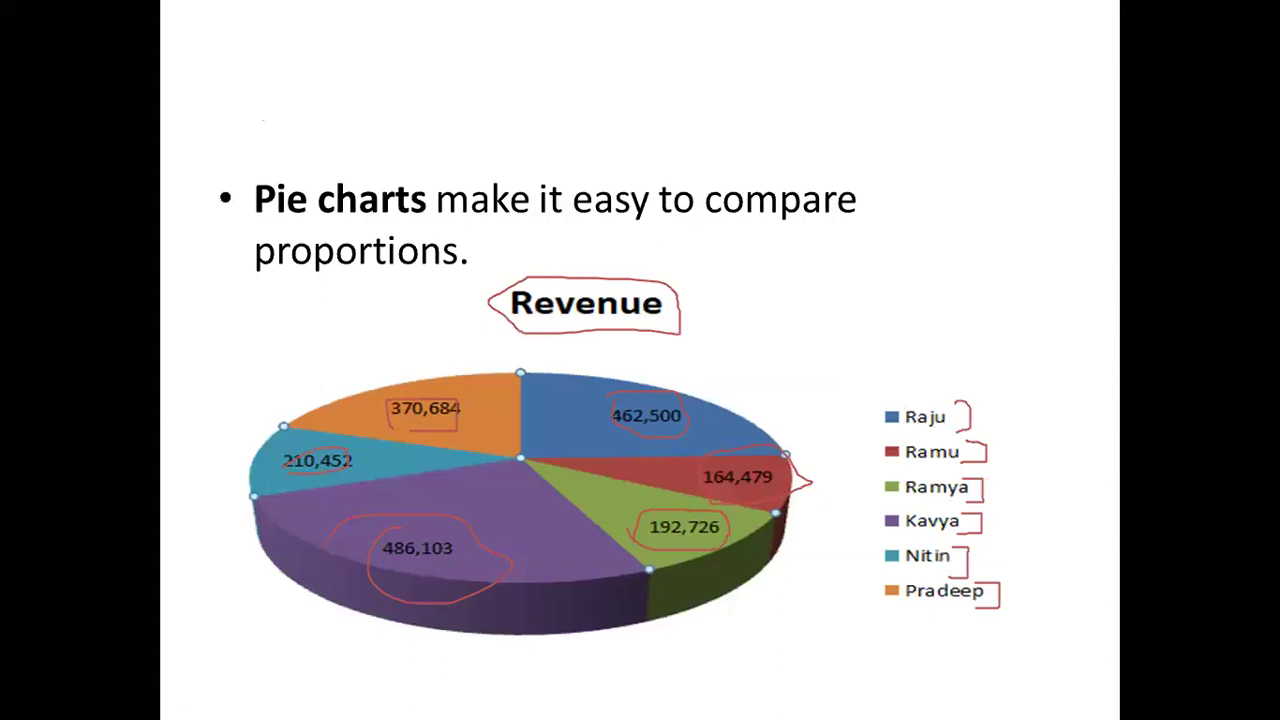
{"action": "left_click", "coordinate": [680, 176]}
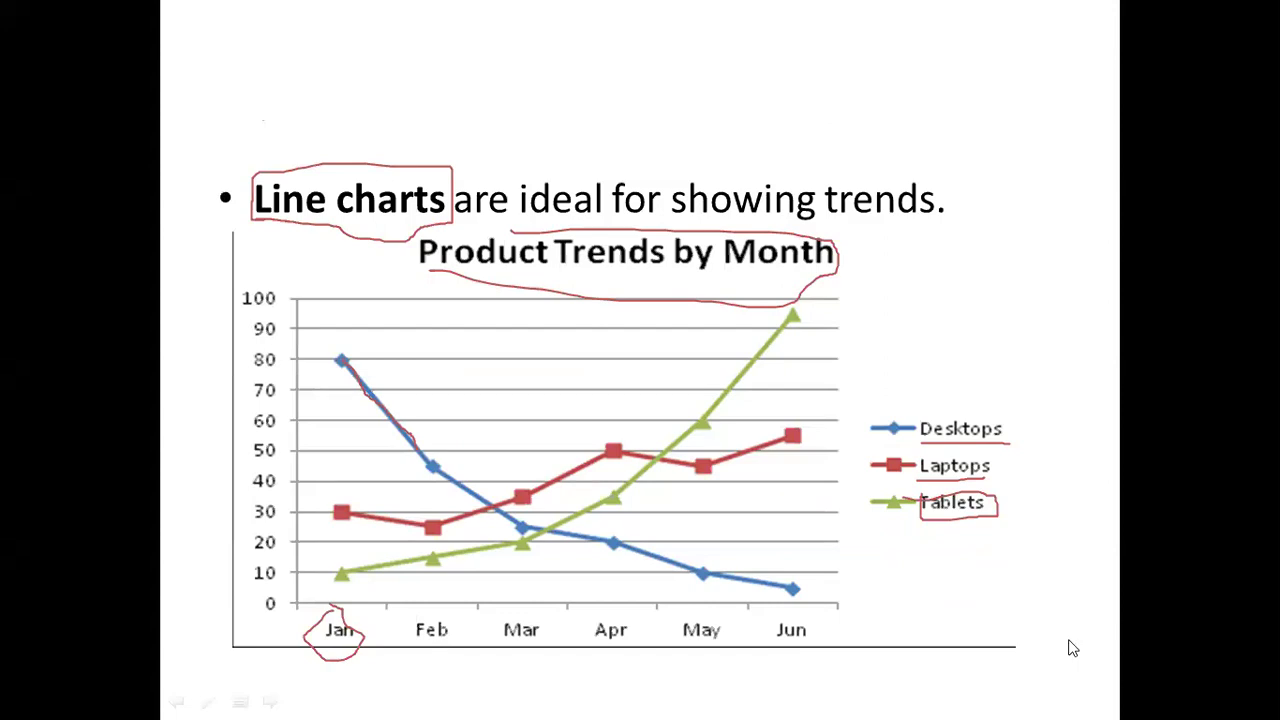
Switch back to the Excel workbook and insert a stacked line chart with markers for the CS and HIST marks in B3:D8
{"action": "key", "text": "alt+Tab"}
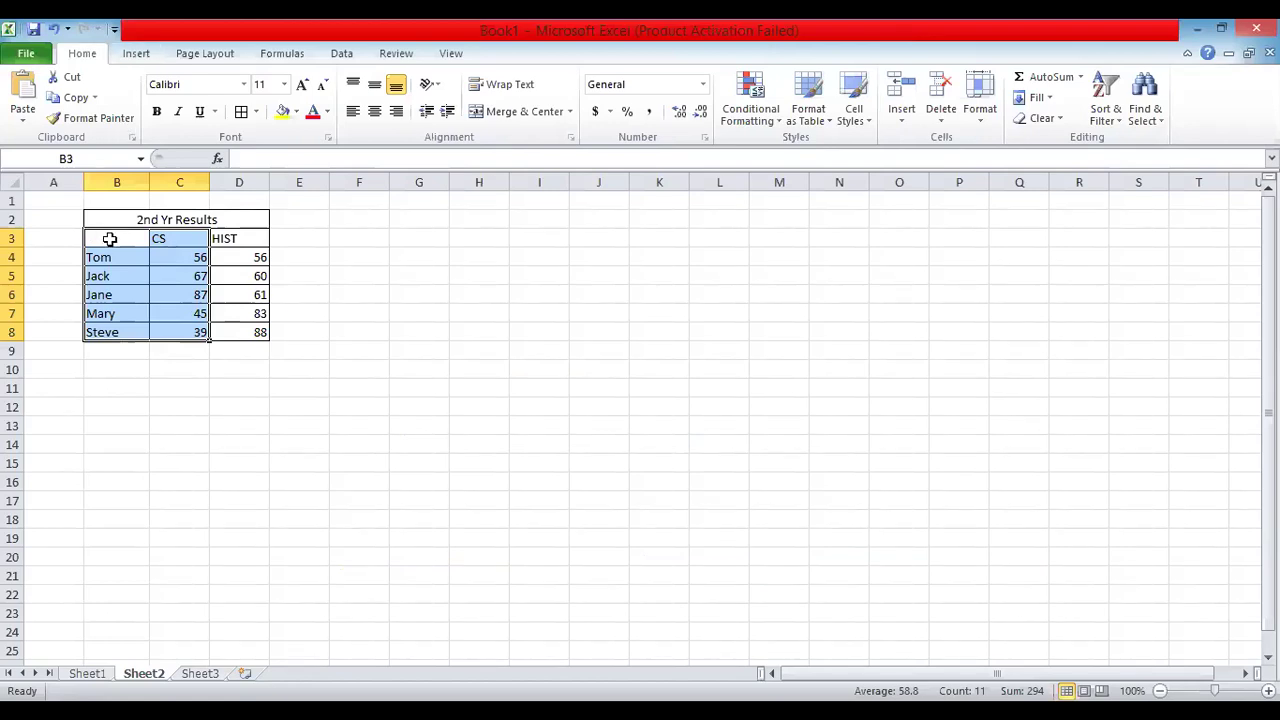
{"action": "left_click_drag", "start_coordinate": [110, 238], "coordinate": [177, 244]}
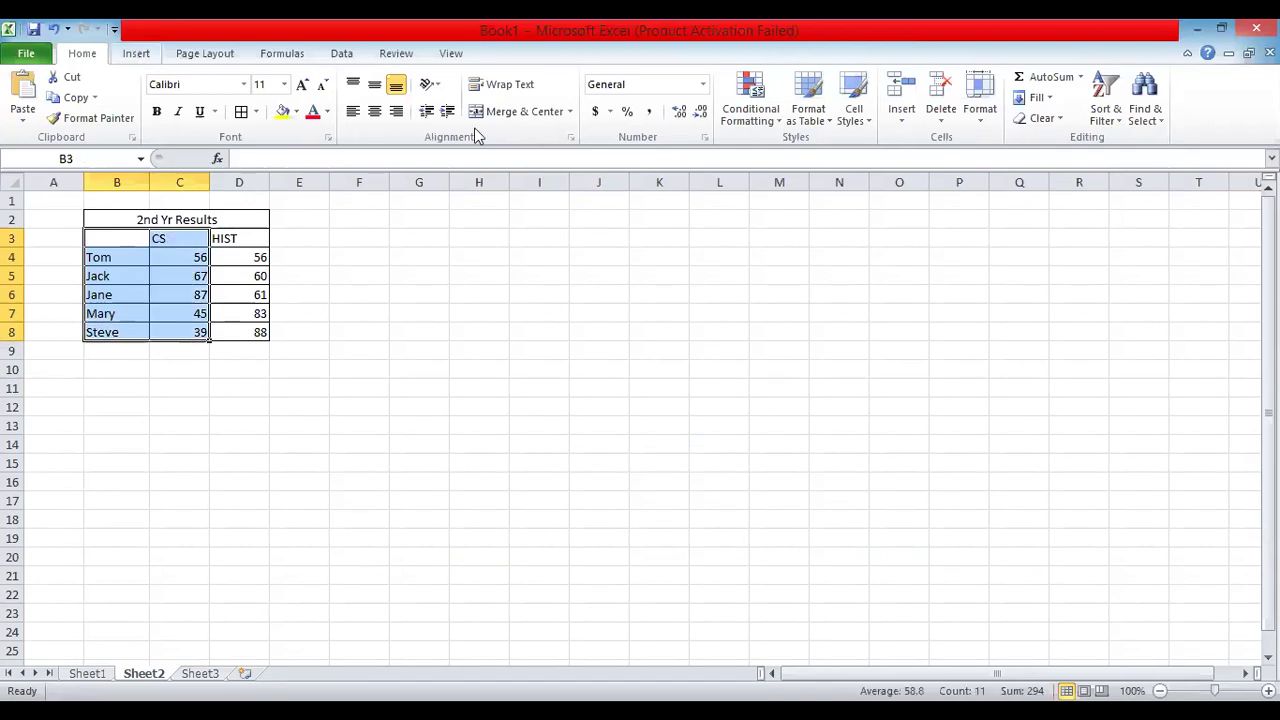
{"action": "scroll", "coordinate": [474, 127], "scroll_direction": "down", "scroll_amount": 1}
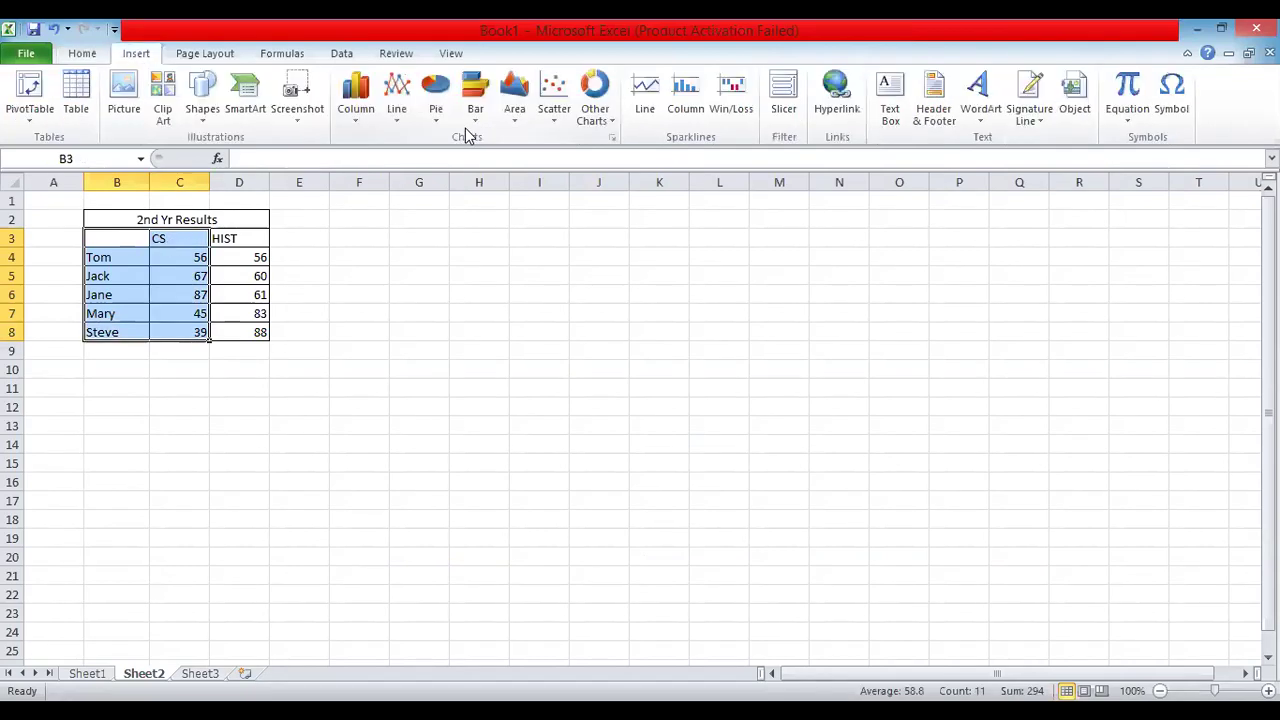
{"action": "left_click", "coordinate": [394, 124]}
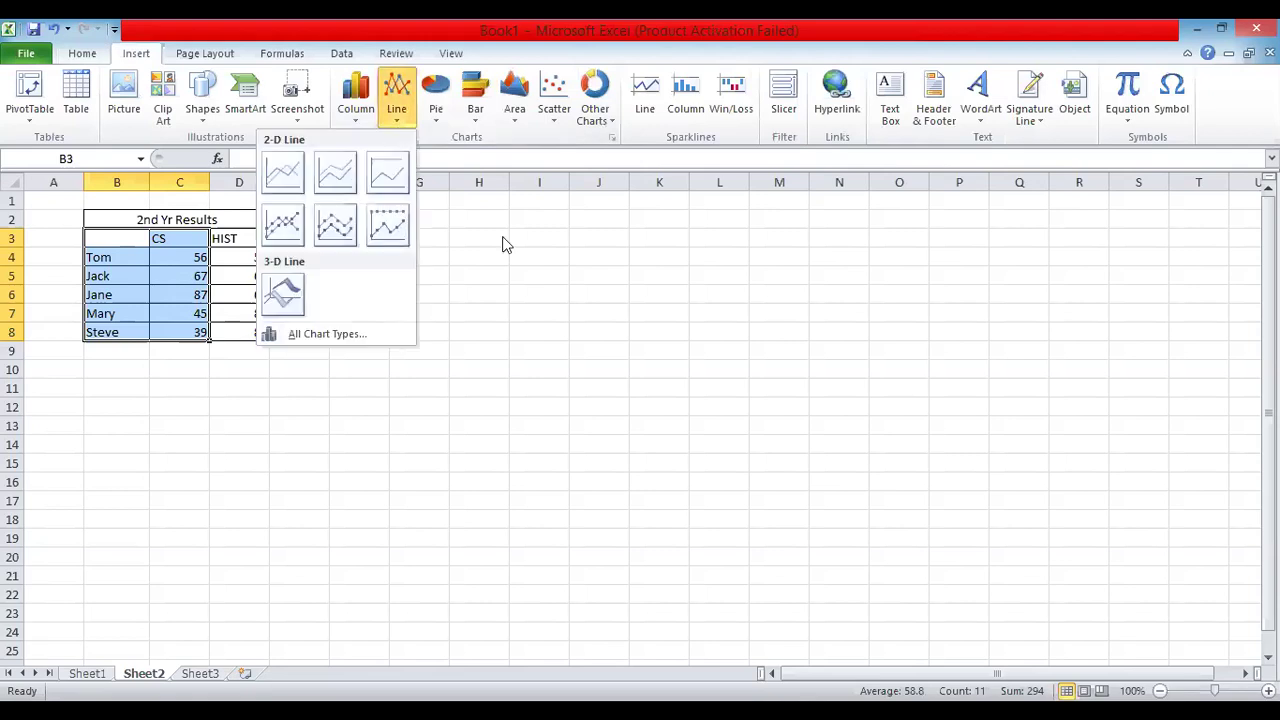
{"action": "left_click", "coordinate": [110, 238]}
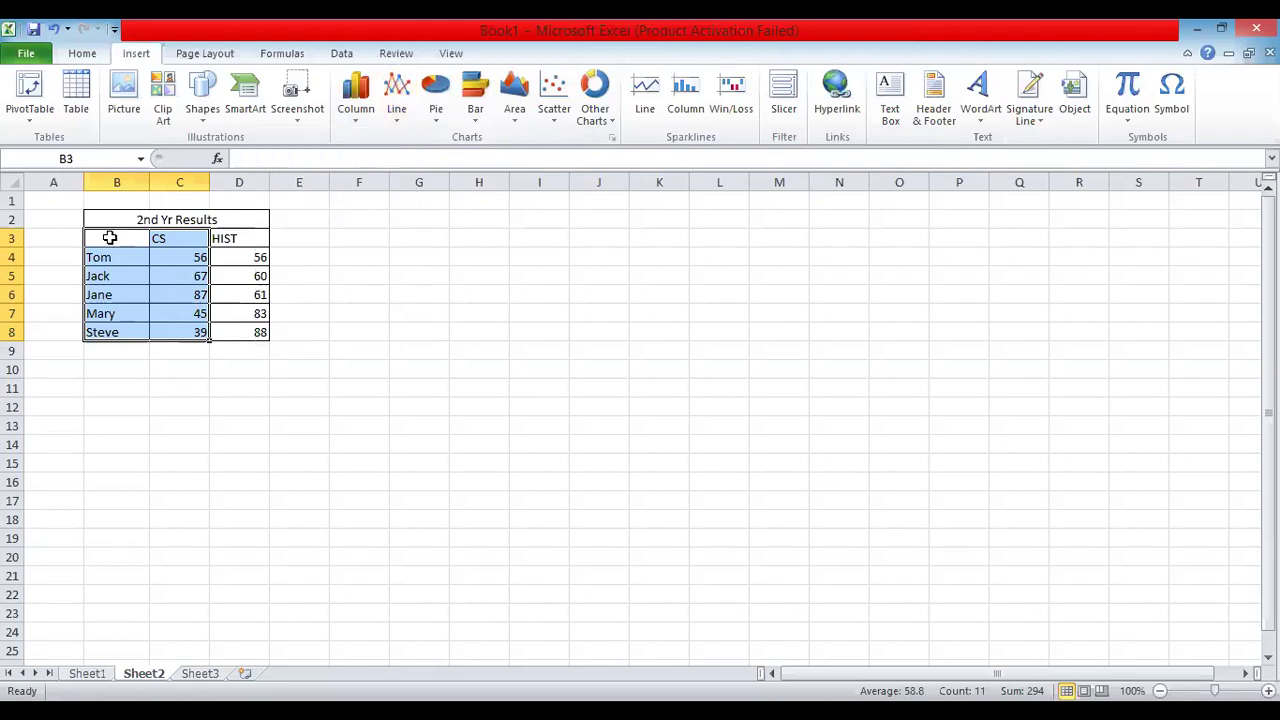
{"action": "left_click_drag", "start_coordinate": [238, 318], "coordinate": [239, 324]}
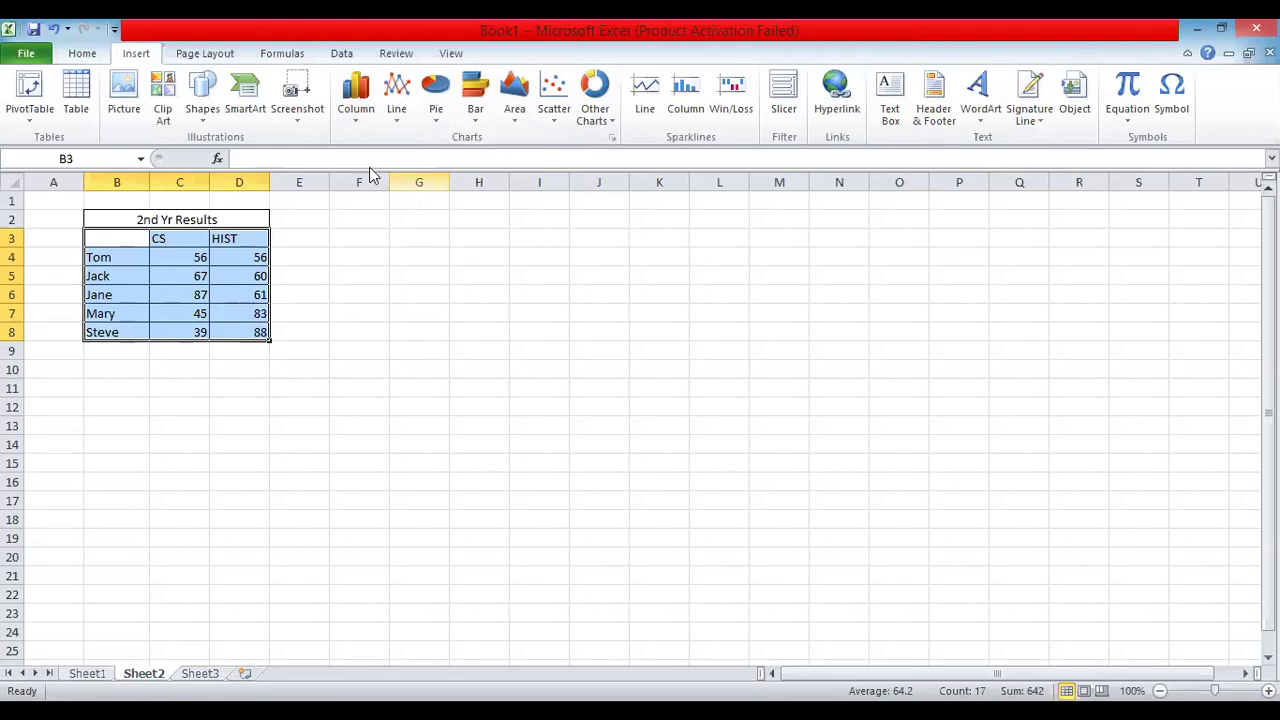
{"action": "key", "text": "alt+n"}
{"action": "key", "text": "n"}
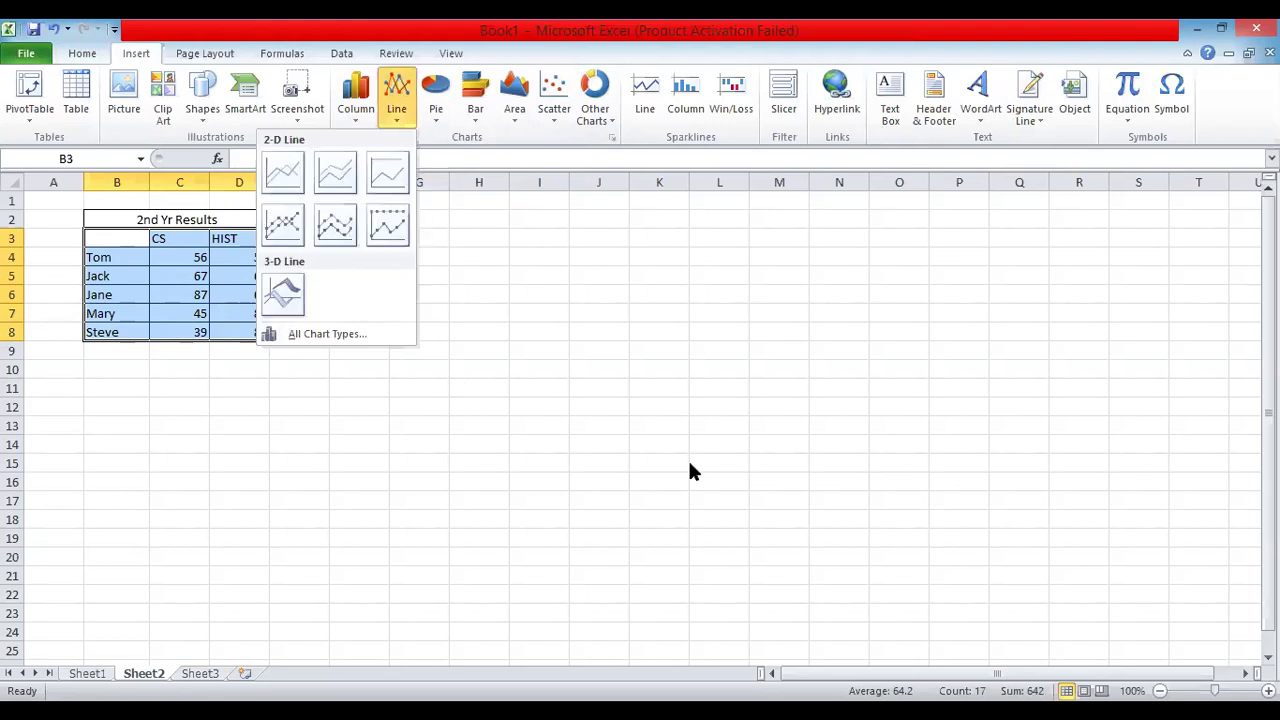
{"action": "key", "text": "Down"}
{"action": "key", "text": "Return"}
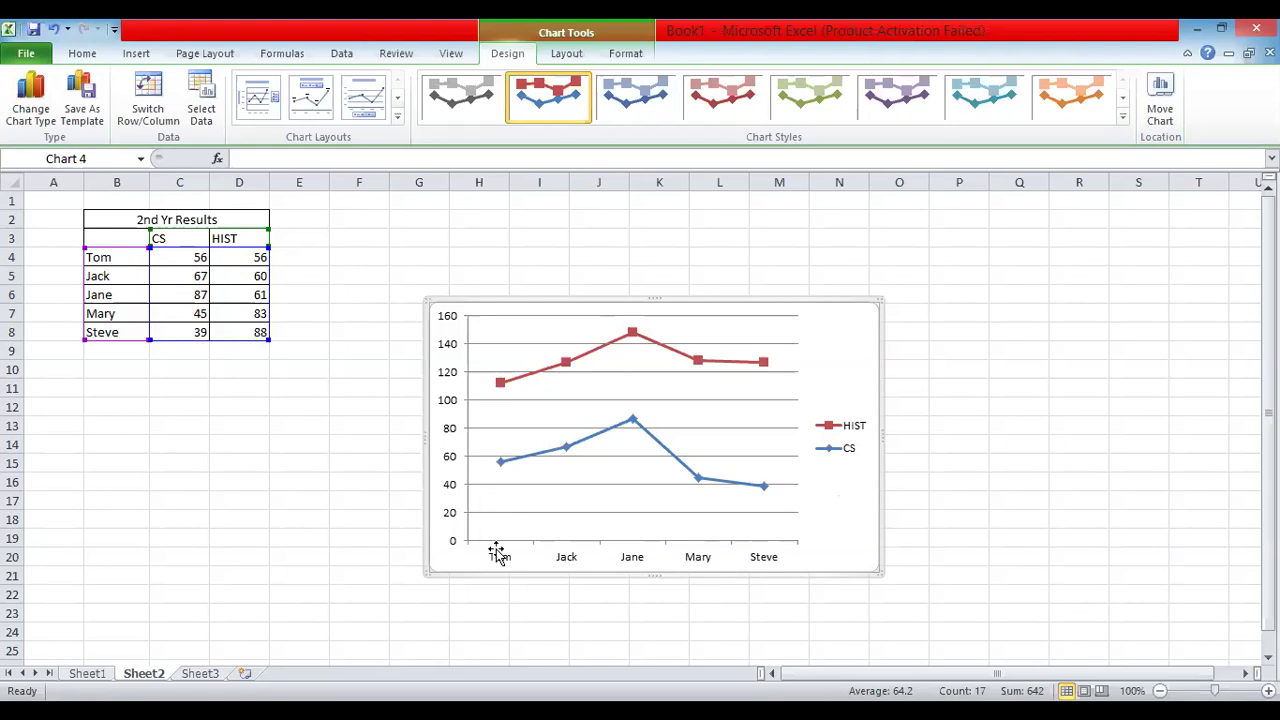
Delete the line chart and insert a basic 2-D pie chart of the CS marks in B3:C8
{"action": "mouse_move", "coordinate": [499, 467]}
{"action": "key", "text": "Delete"}
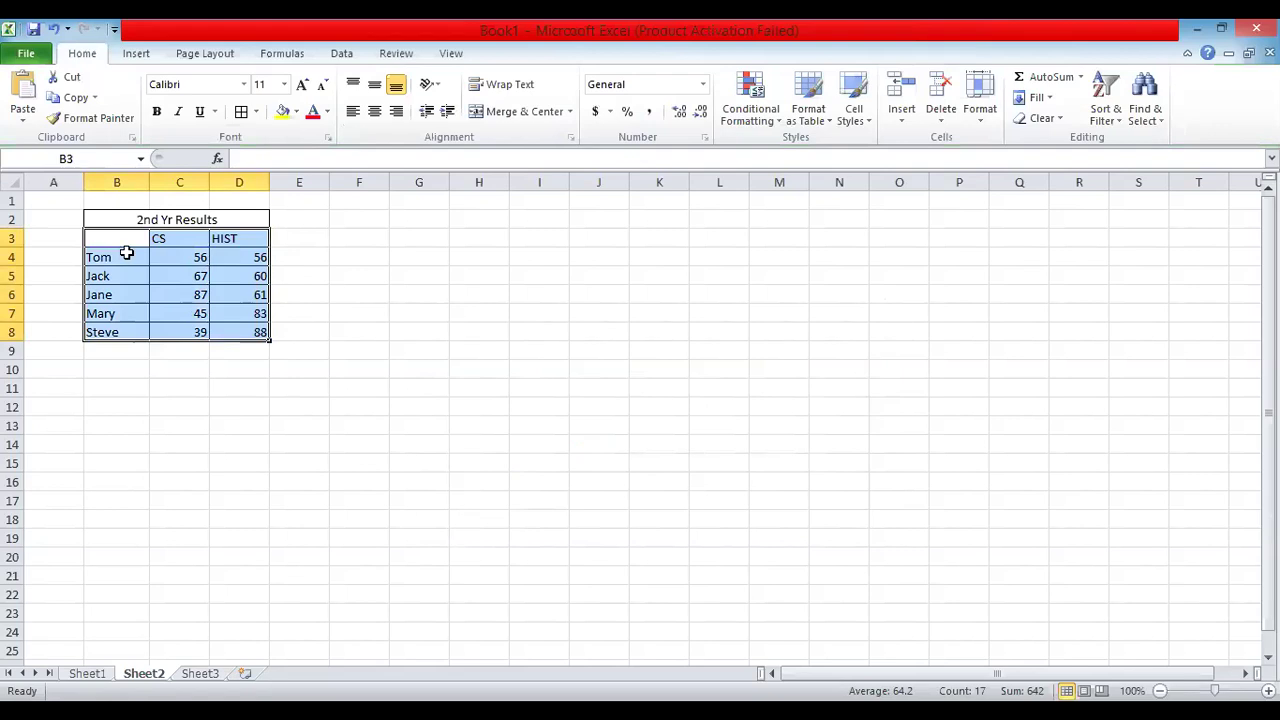
{"action": "key", "text": "Down"}
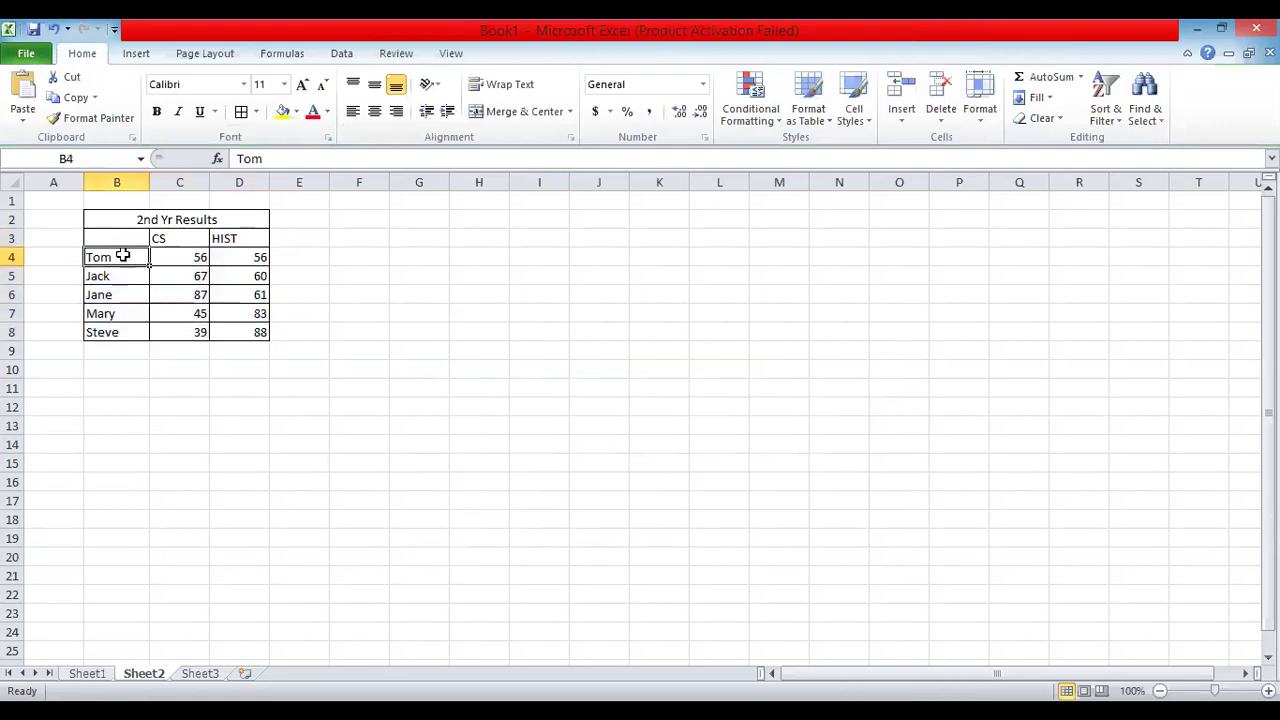
{"action": "left_click_drag", "start_coordinate": [233, 314], "coordinate": [201, 334]}
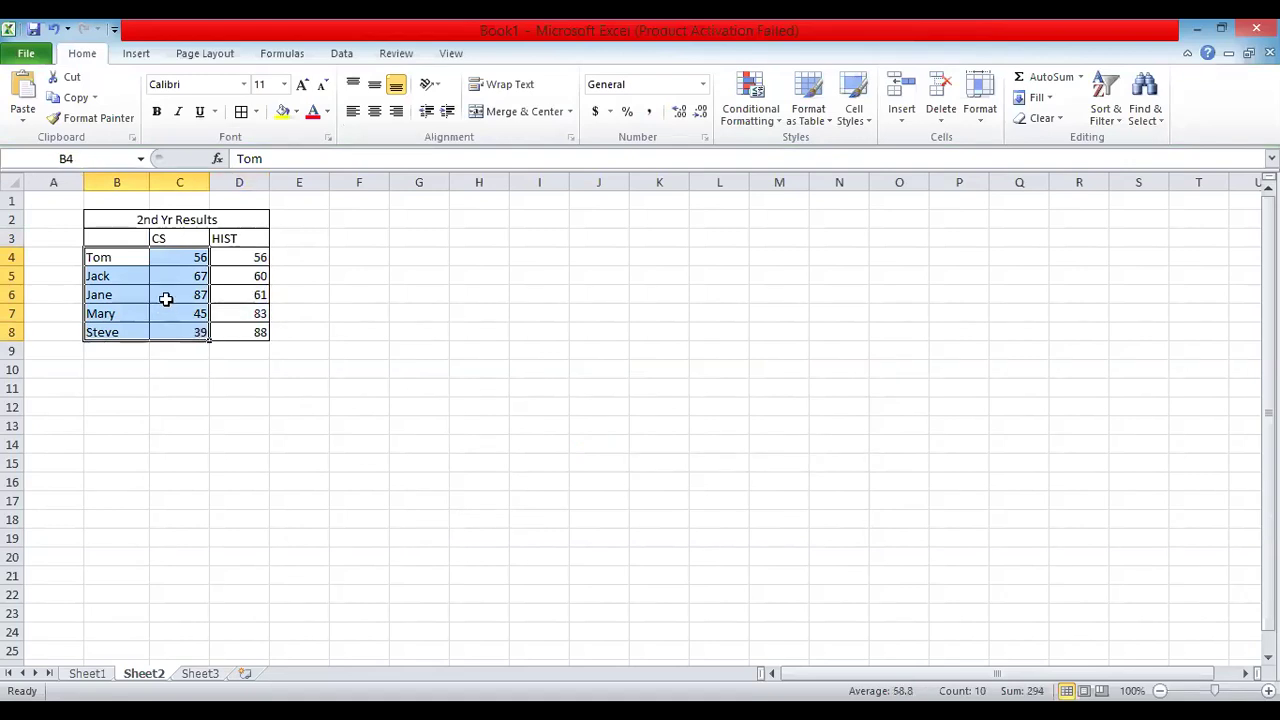
{"action": "left_click_drag", "start_coordinate": [126, 237], "coordinate": [174, 332]}
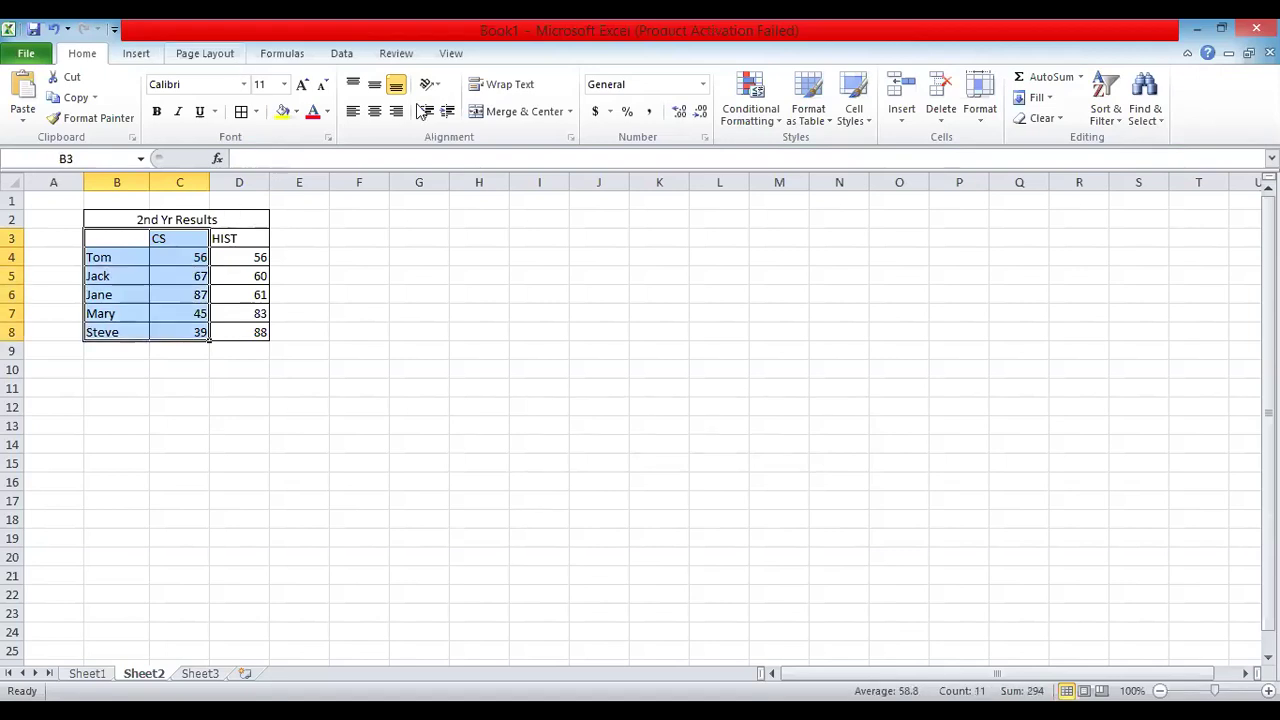
{"action": "scroll", "coordinate": [433, 120], "scroll_direction": "down", "scroll_amount": 1}
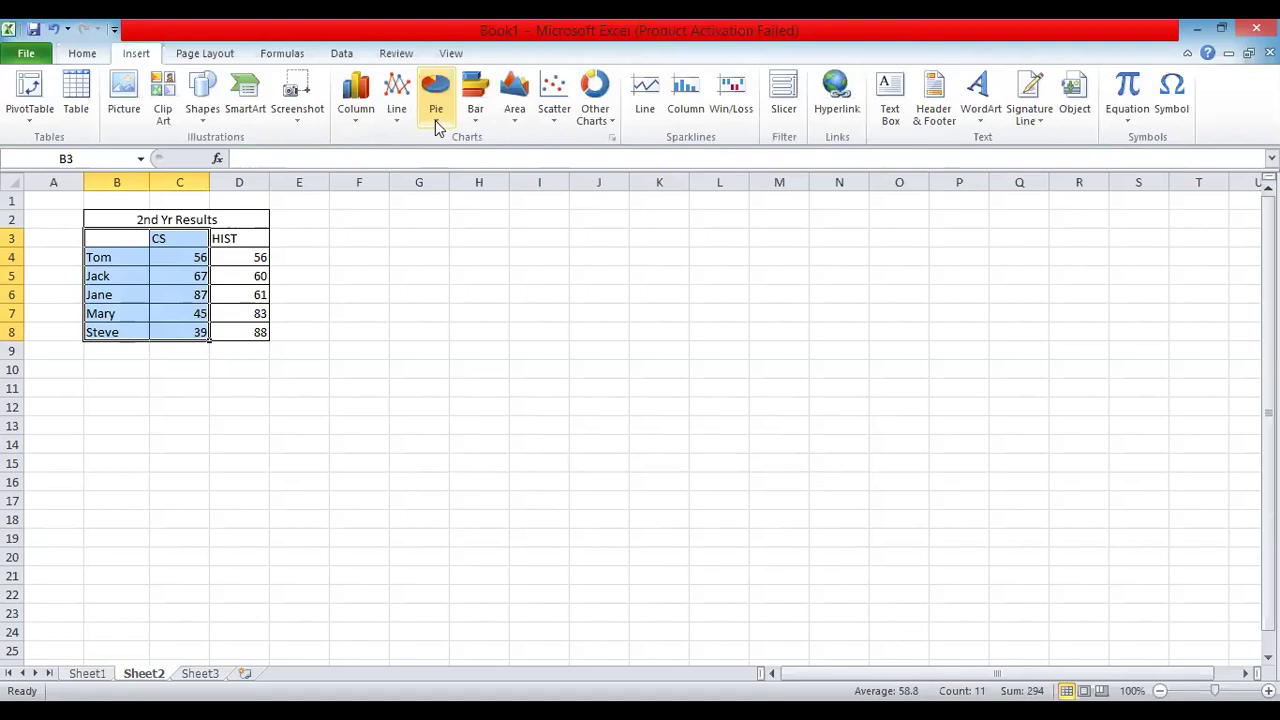
{"action": "left_click", "coordinate": [435, 120]}
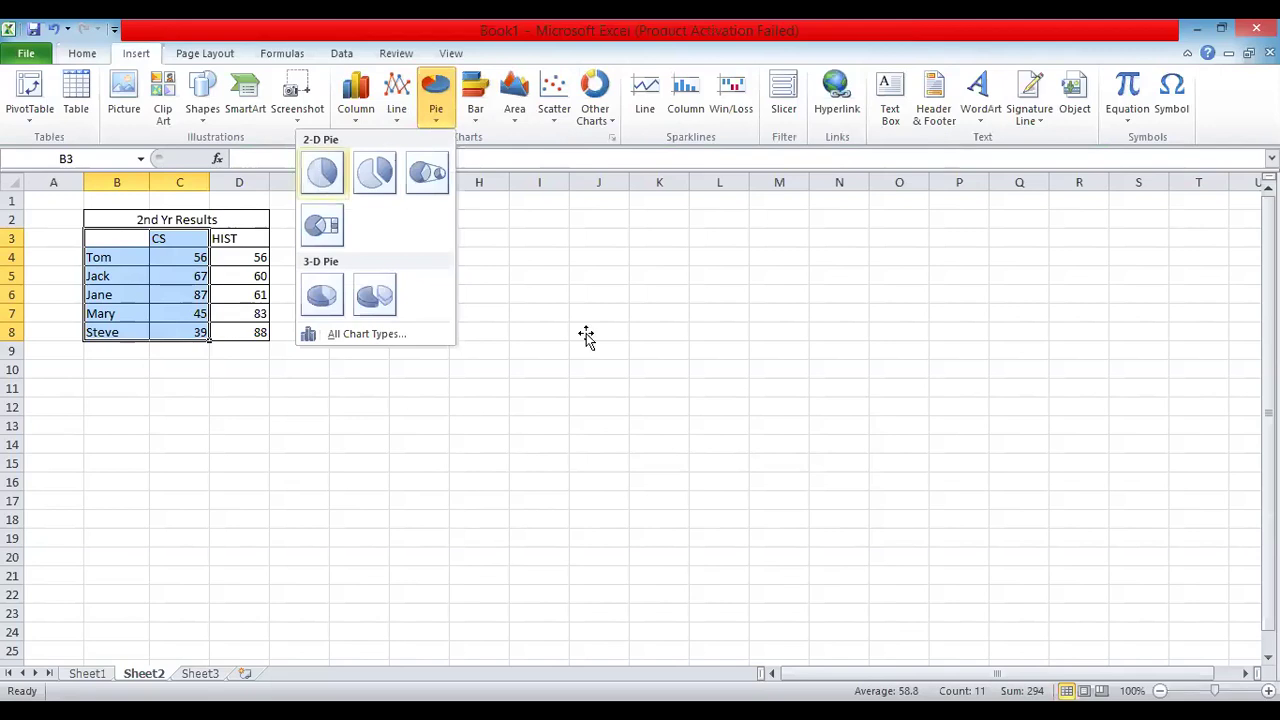
{"action": "key", "text": "Return"}
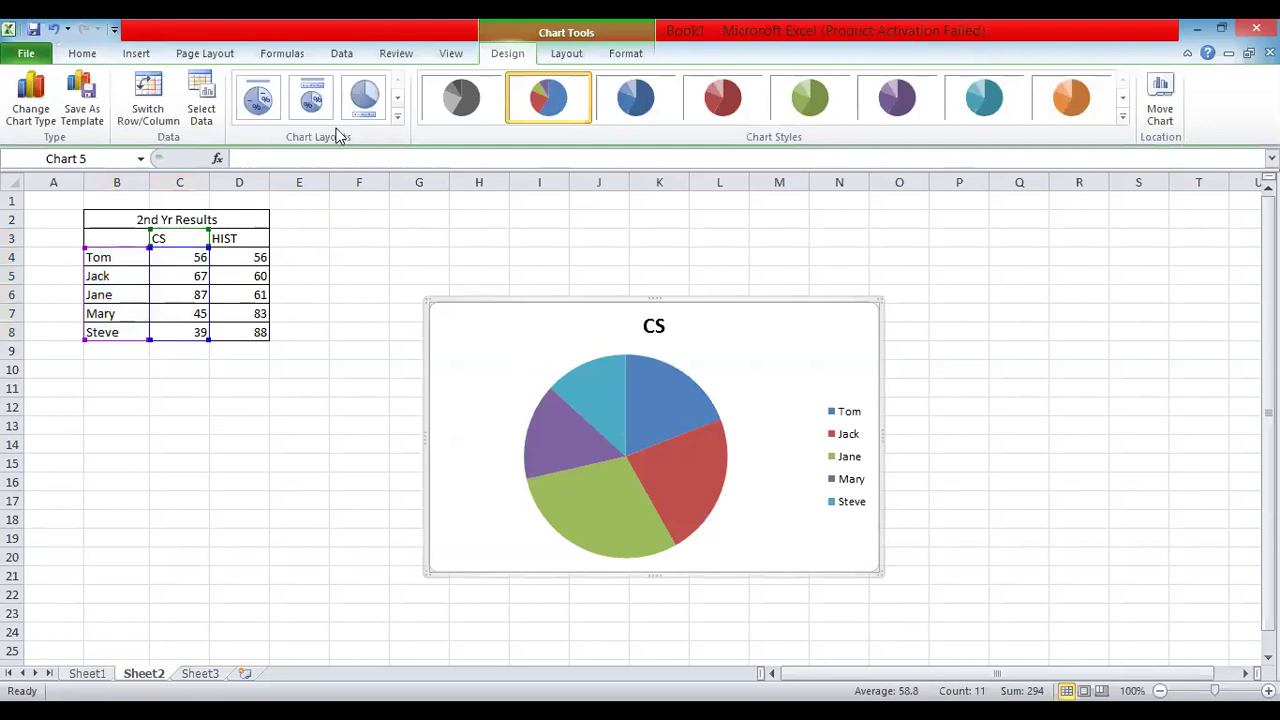
Try the second chart layout, with percentage labels and the legend above the pie, on the CS pie chart
{"action": "key", "text": "Up"}
{"action": "left_click", "coordinate": [318, 103]}
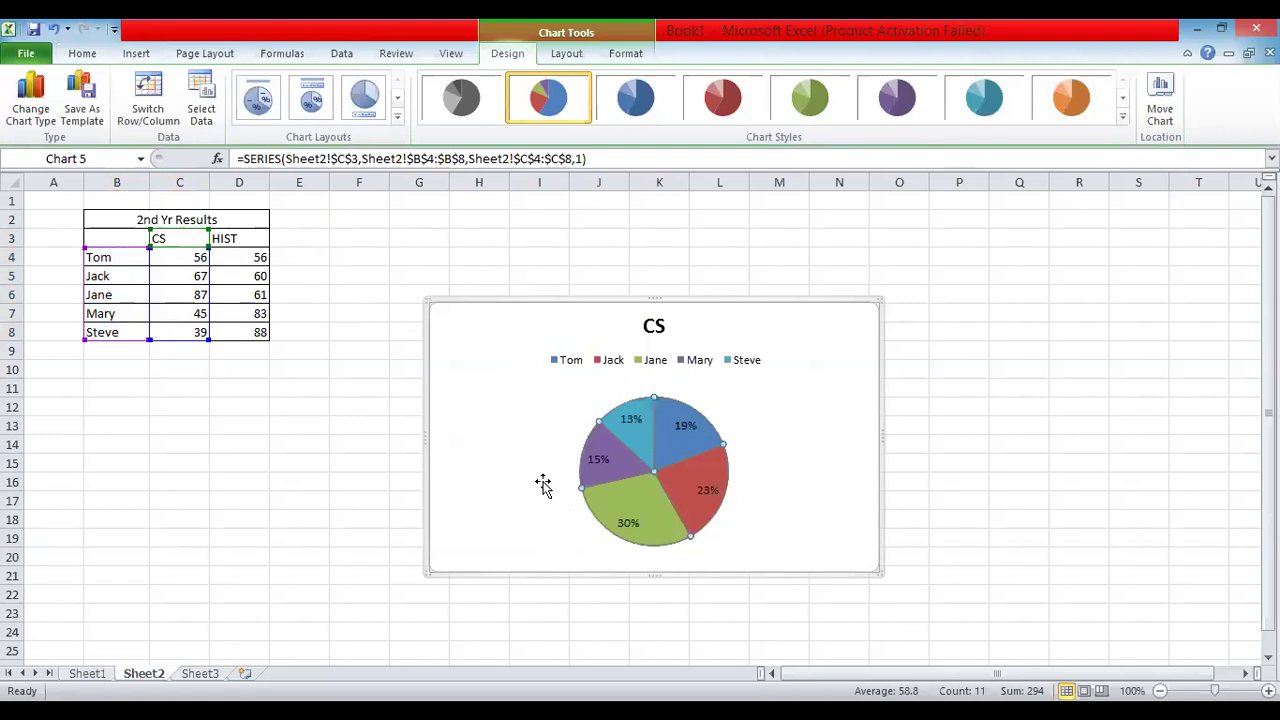
{"action": "key", "text": "ctrl+z"}
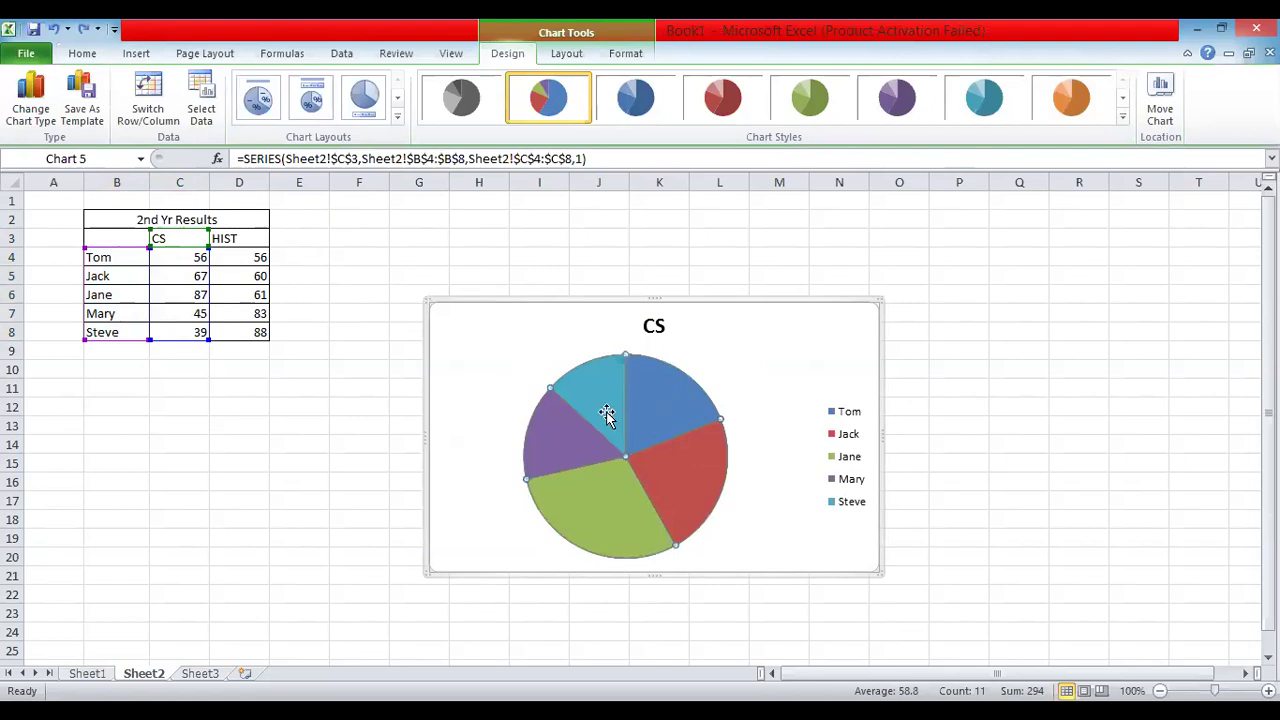
Add data labels showing the marks to the slices of the CS pie chart
{"action": "mouse_move", "coordinate": [607, 414]}
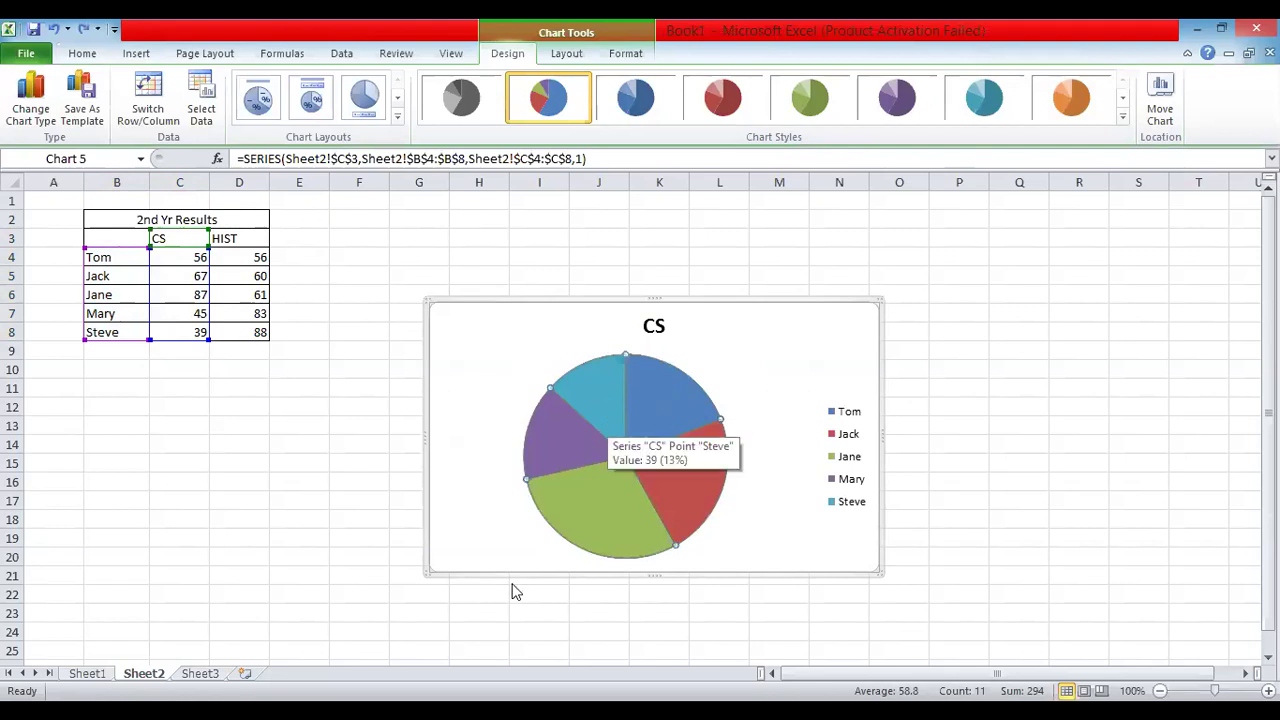
{"action": "right_click", "coordinate": [511, 549]}
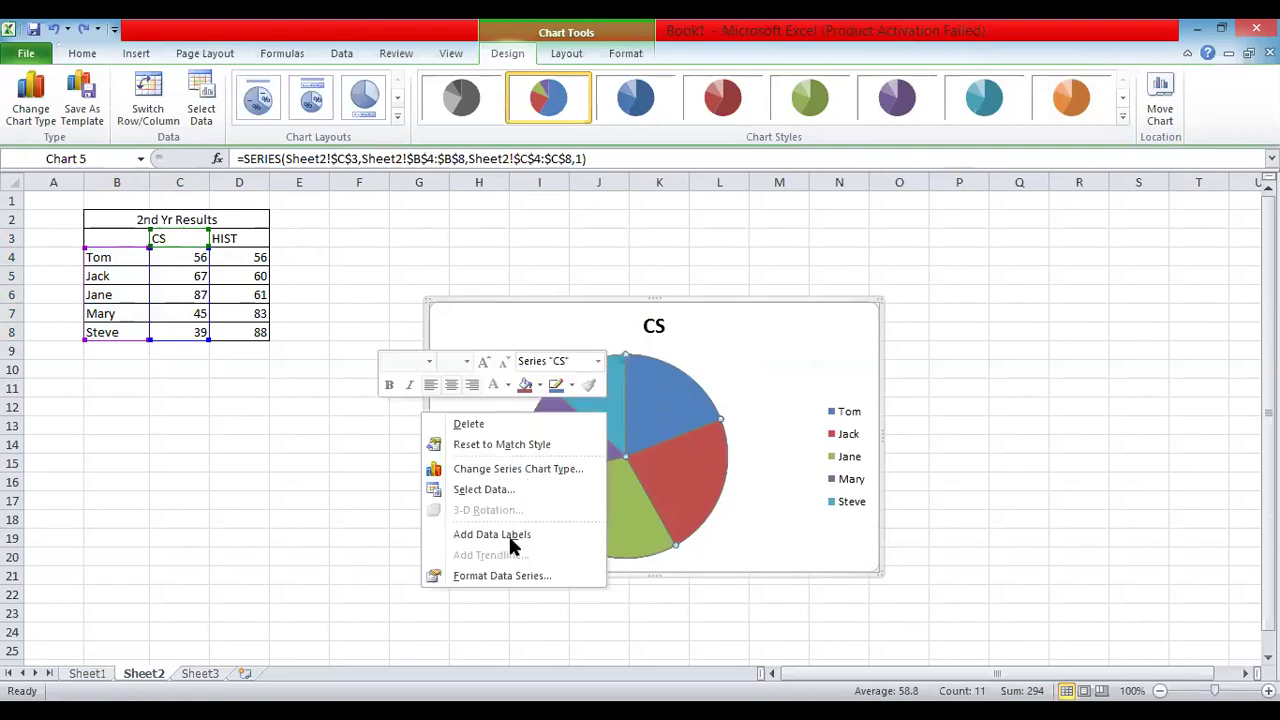
{"action": "left_click", "coordinate": [510, 536]}
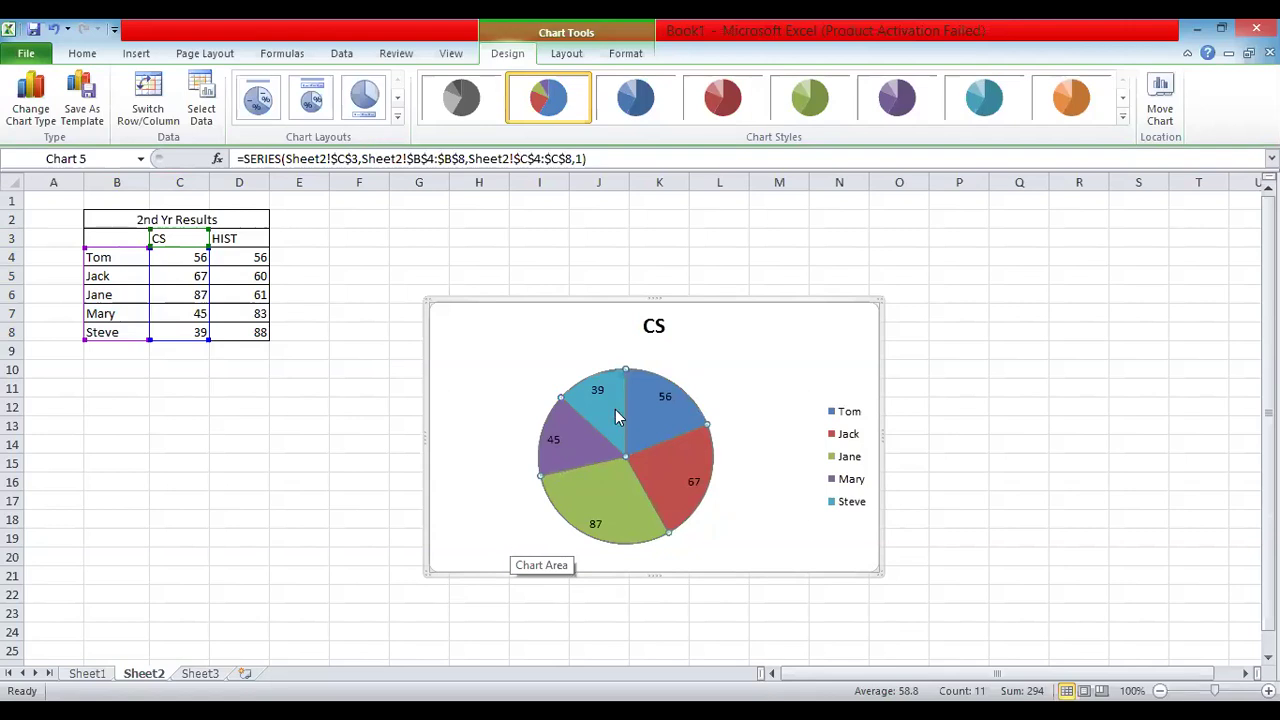
Examine the label content and position options in Format Data Labels for the CS pie chart
{"action": "right_click", "coordinate": [570, 456]}
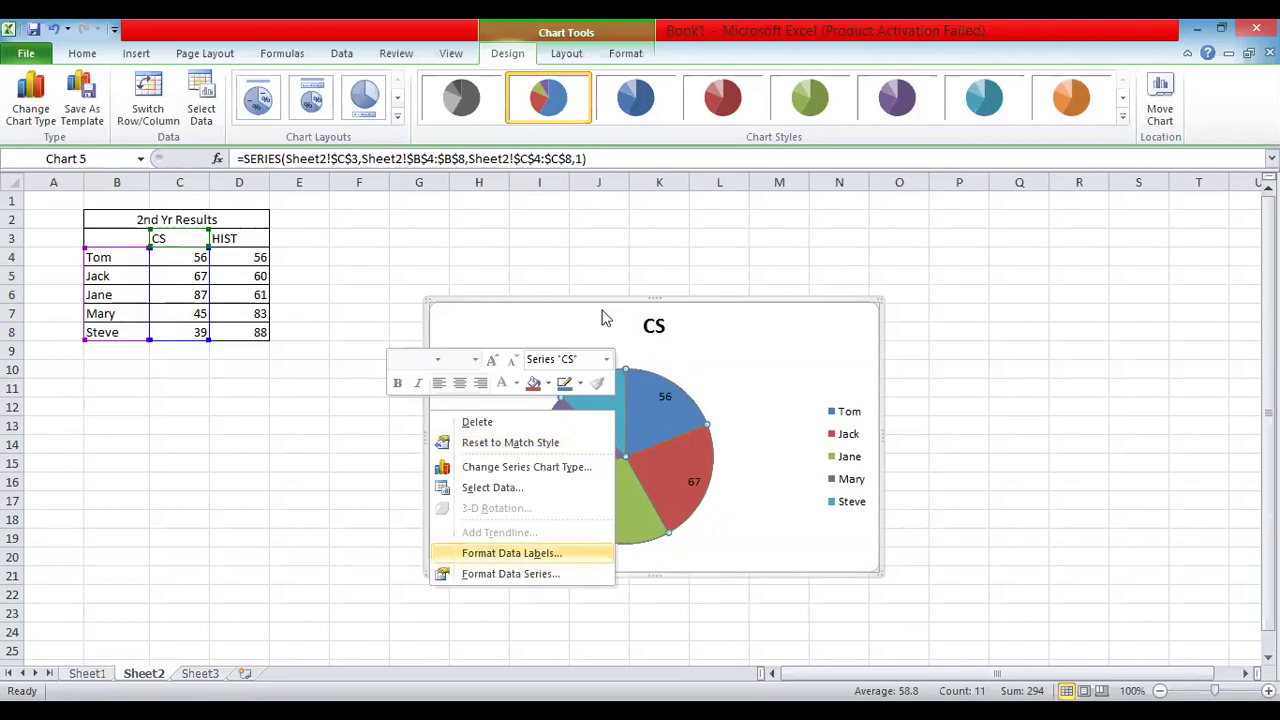
{"action": "key", "text": "Return"}
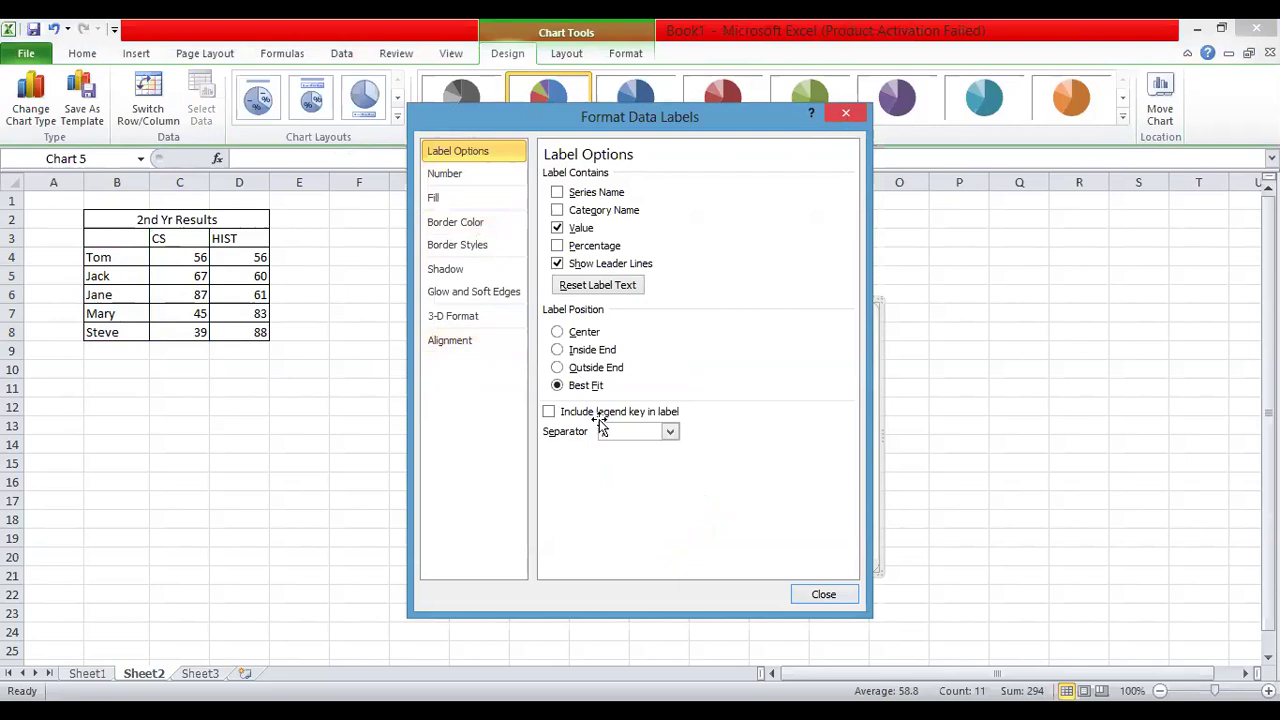
{"action": "key", "text": "Escape"}
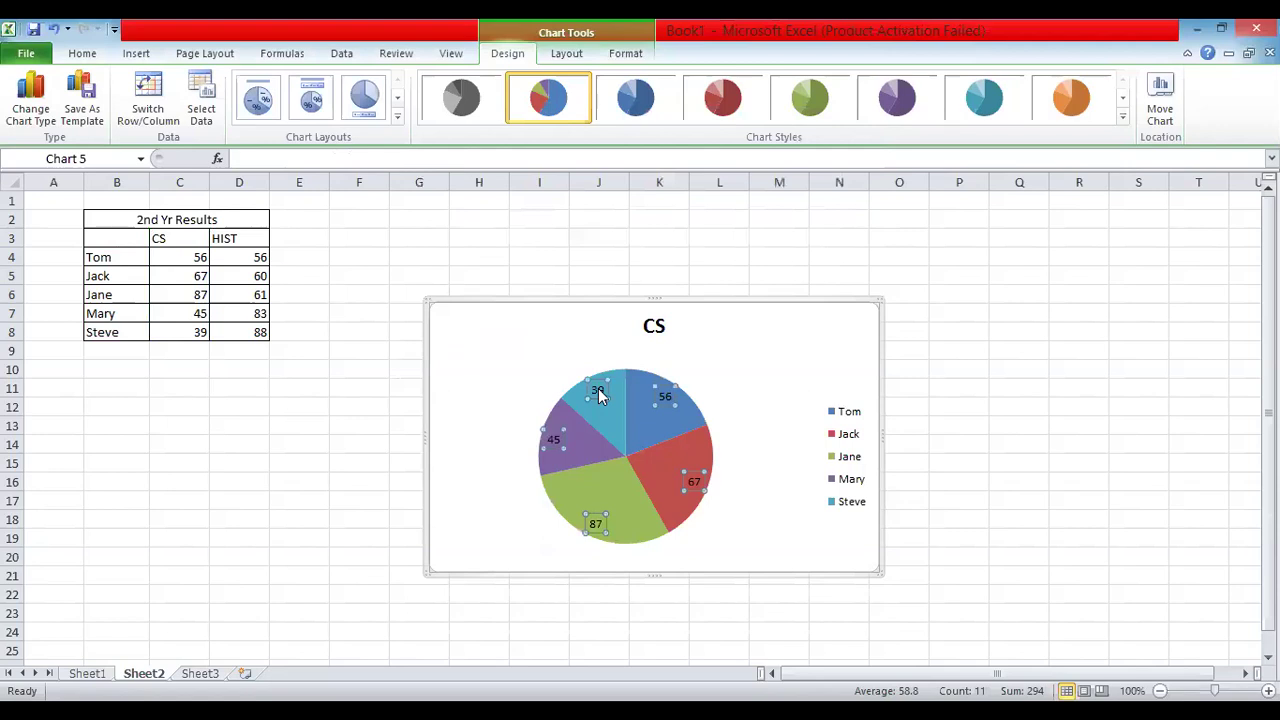
{"action": "right_click", "coordinate": [600, 395]}
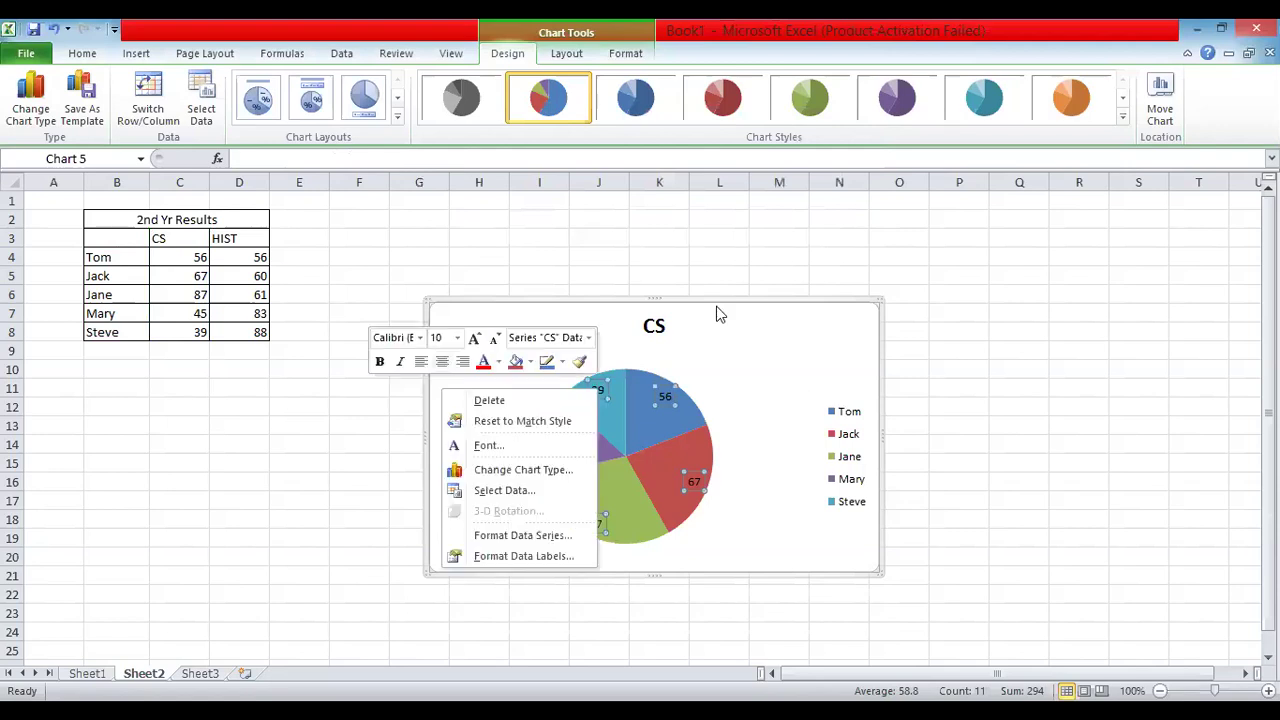
{"action": "left_click", "coordinate": [767, 338]}
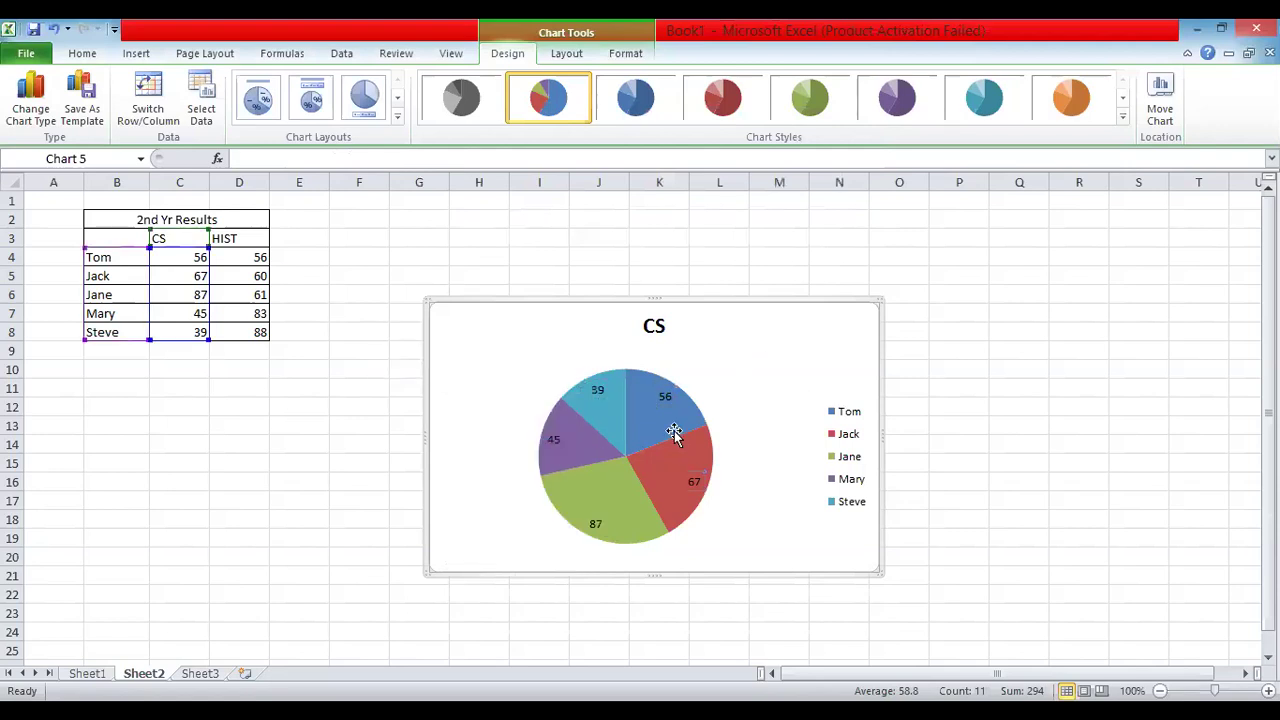
Delete the CS pie chart and insert a 2-D stacked area chart of the CS and HIST marks in B3:D8
{"action": "mouse_move", "coordinate": [674, 432]}
{"action": "key", "text": "Delete"}
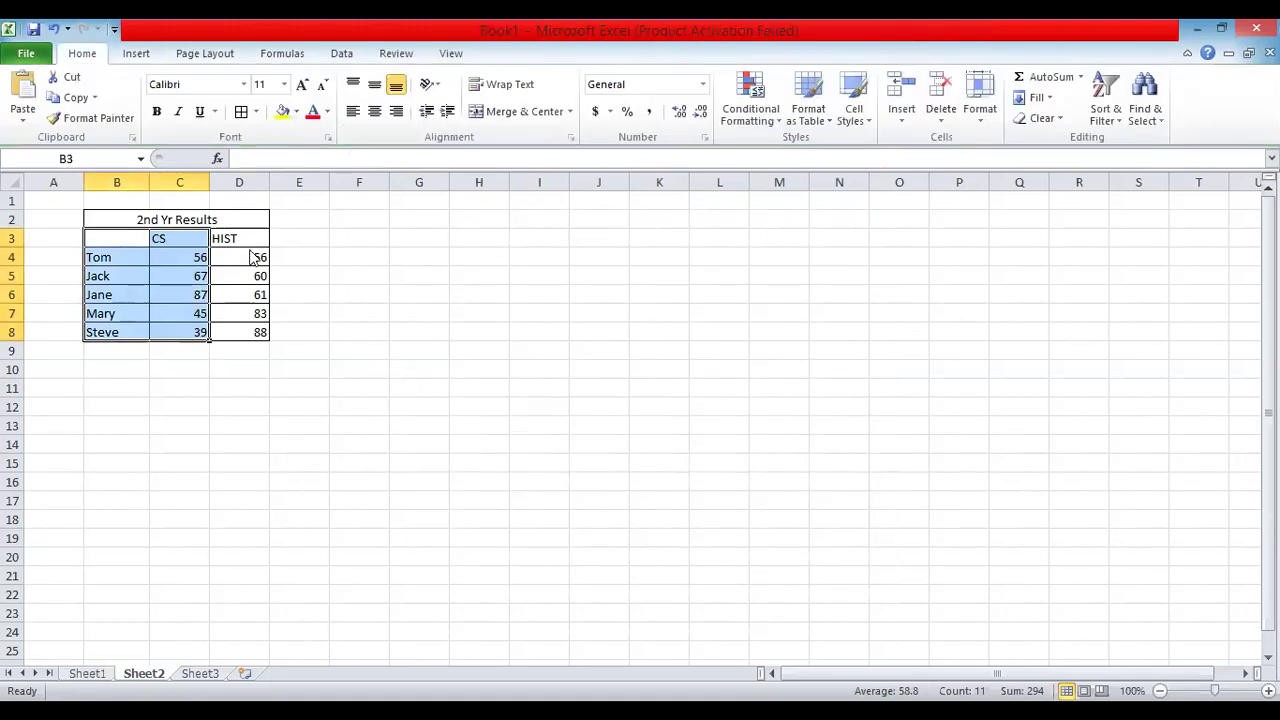
{"action": "left_click", "coordinate": [133, 56]}
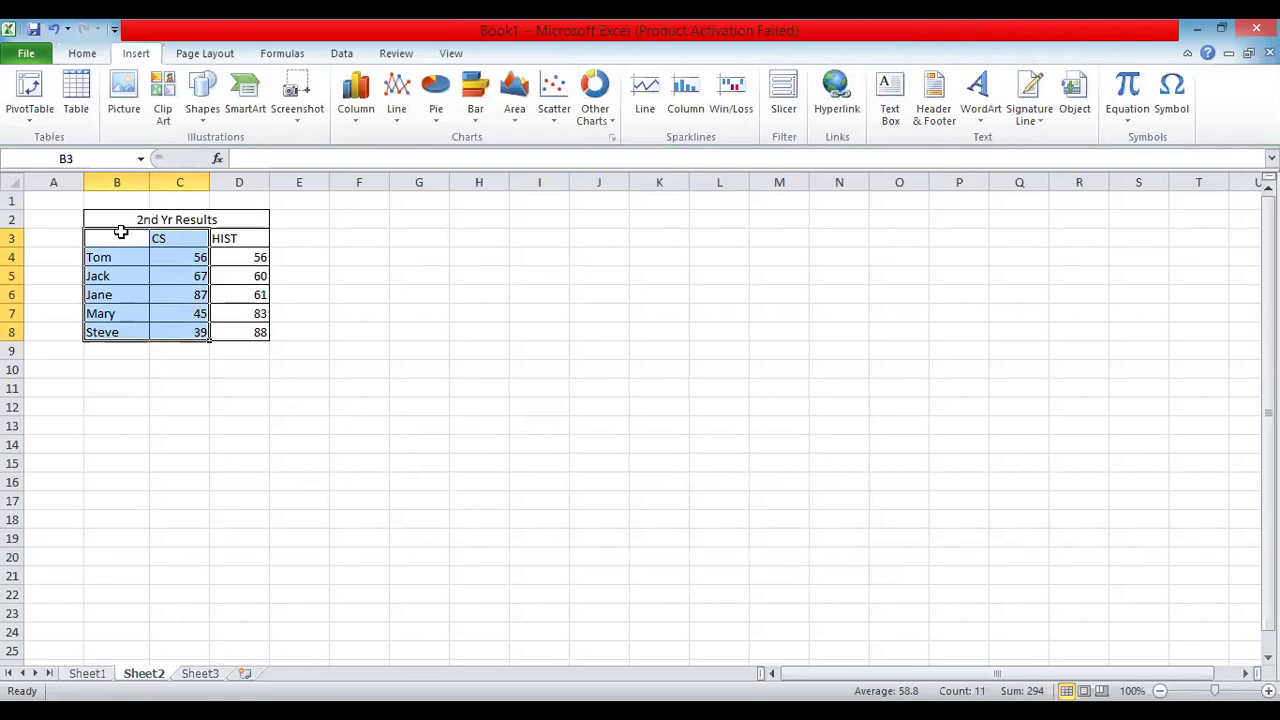
{"action": "left_click", "coordinate": [238, 331], "text": "shift"}
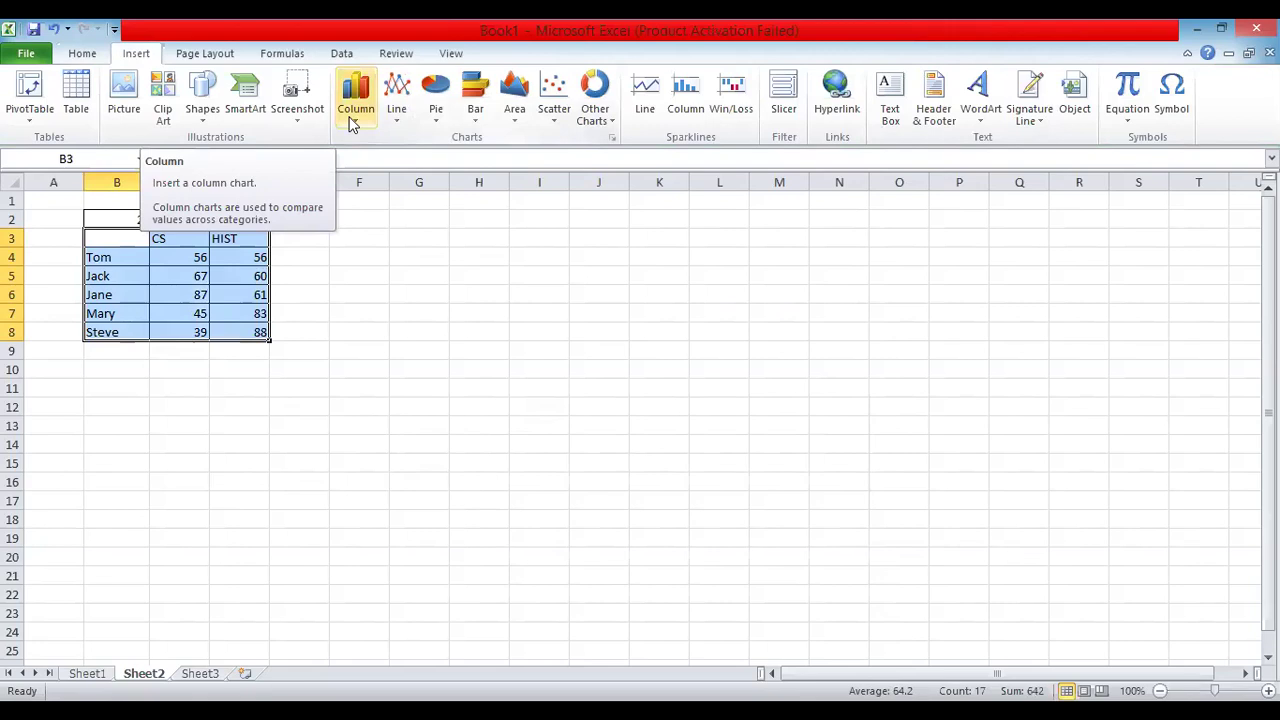
{"action": "left_click", "coordinate": [509, 124]}
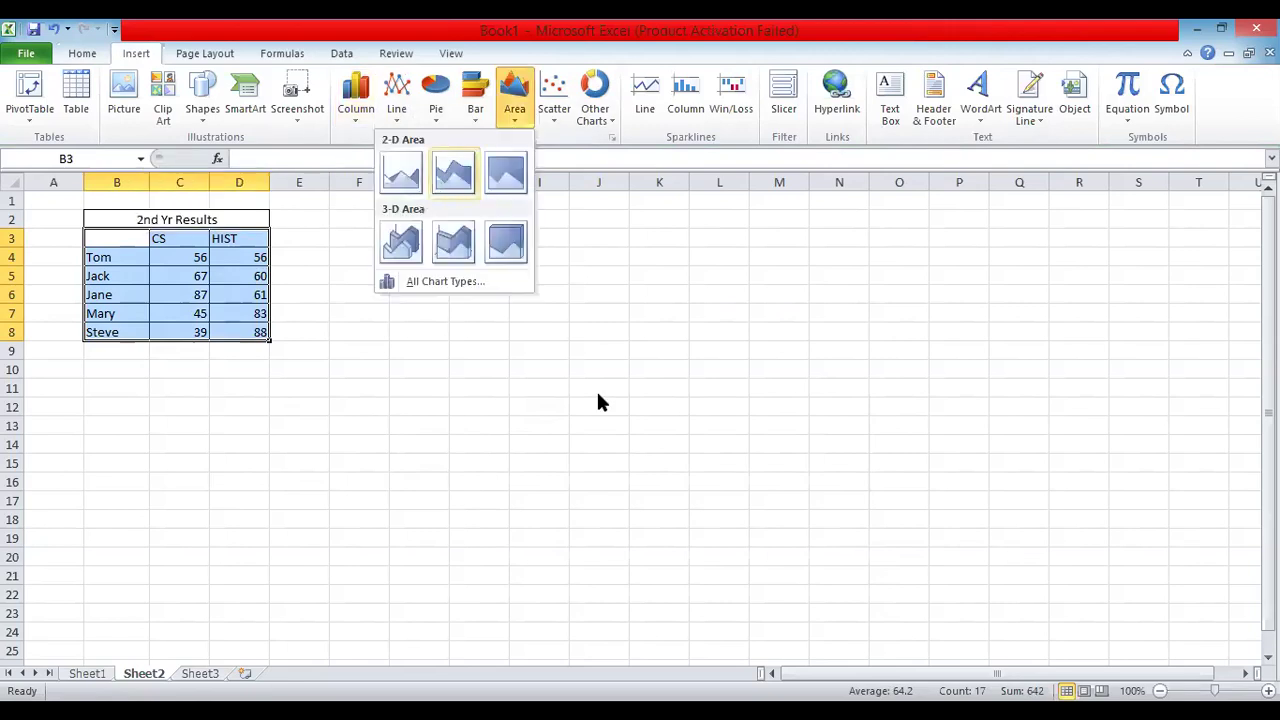
{"action": "key", "text": "Return"}
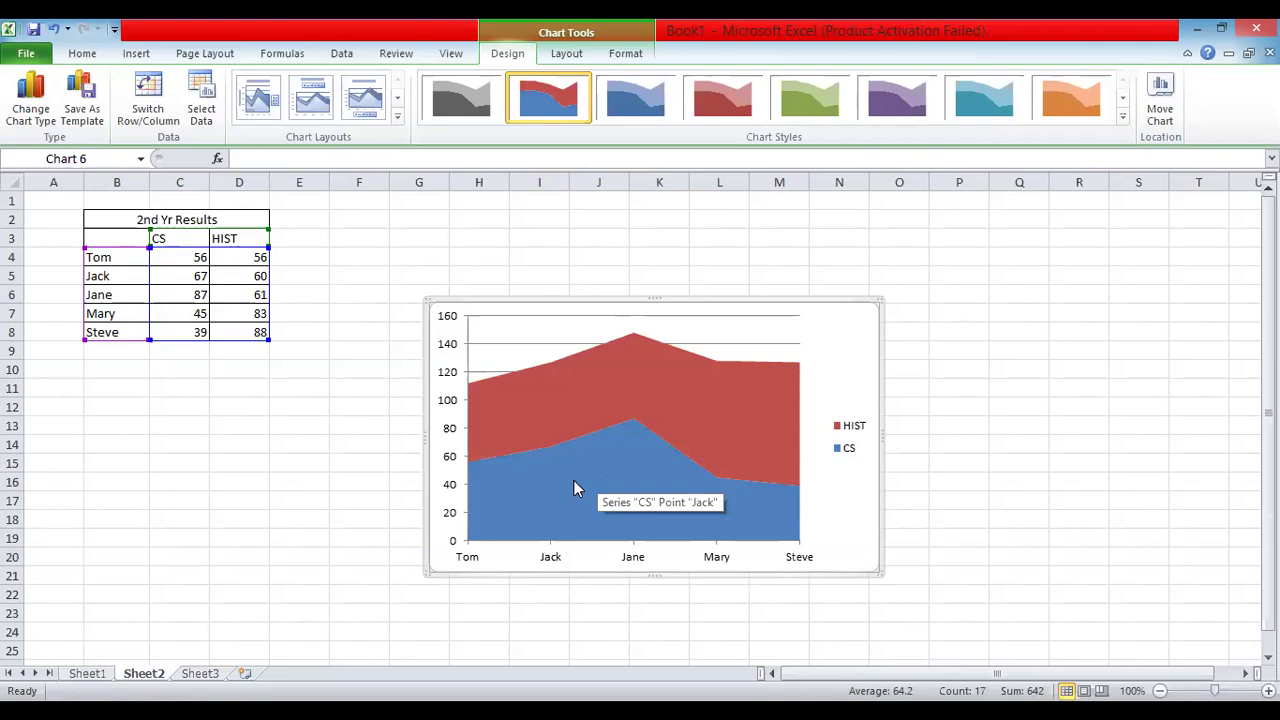
Add data labels to the CS series of the stacked area chart
{"action": "right_click", "coordinate": [508, 605]}
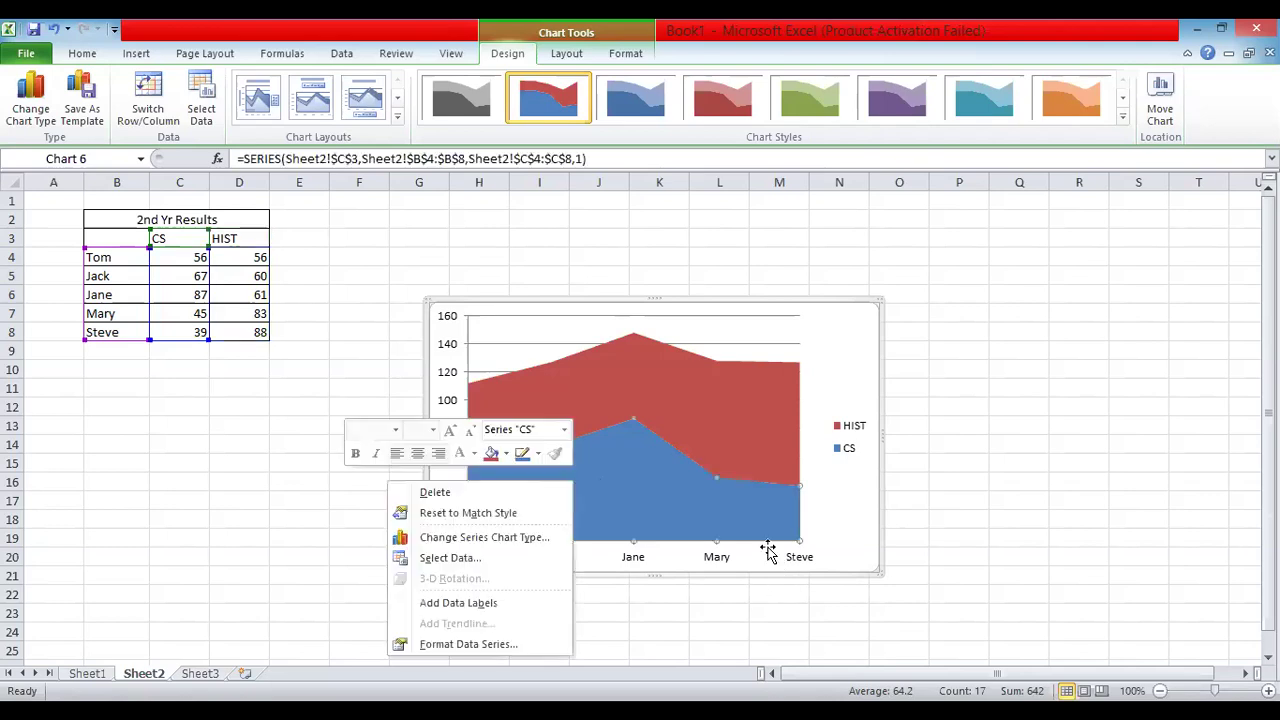
{"action": "key", "text": "b"}
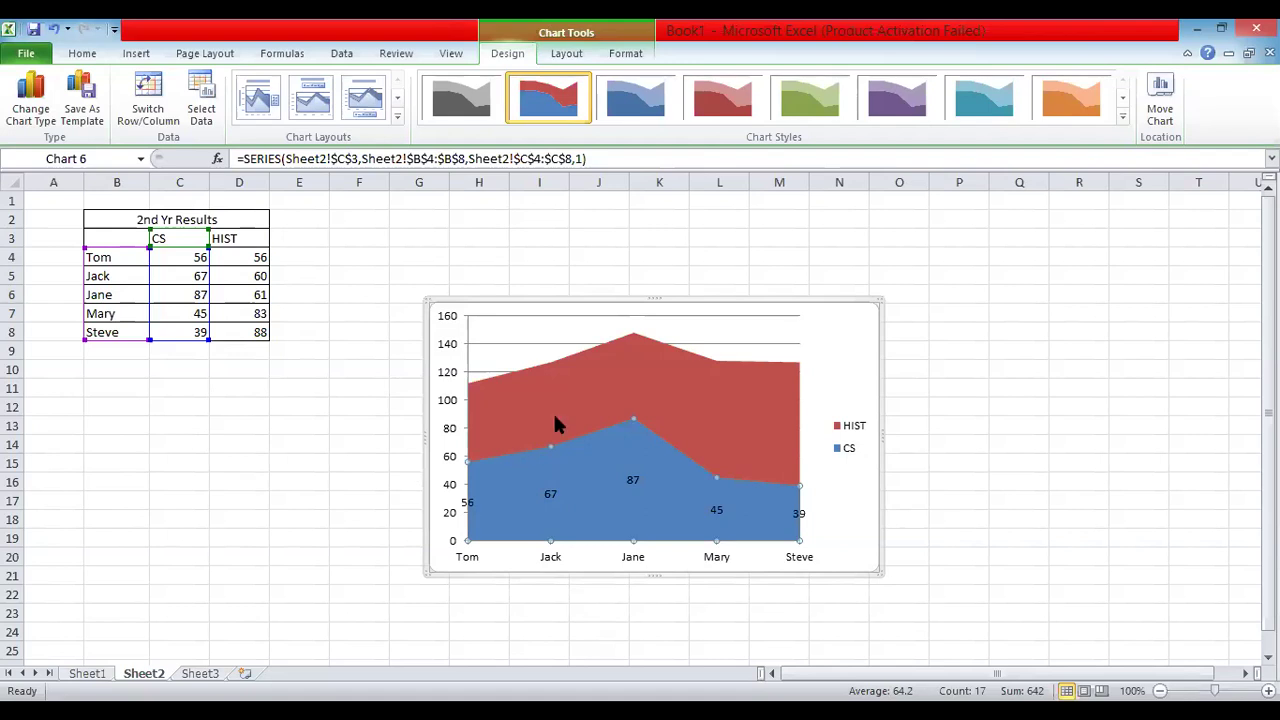
{"action": "left_click", "coordinate": [706, 270]}
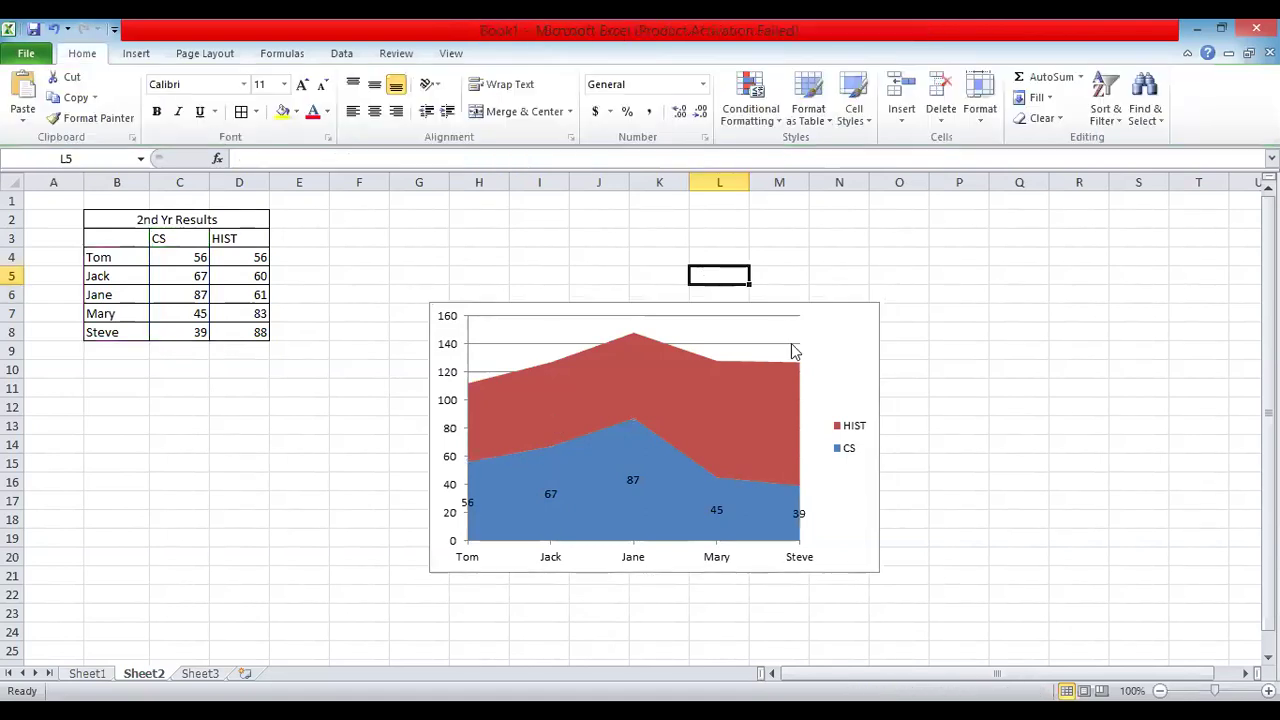
Set the plot area of the stacked area chart to No fill
{"action": "left_click", "coordinate": [829, 319]}
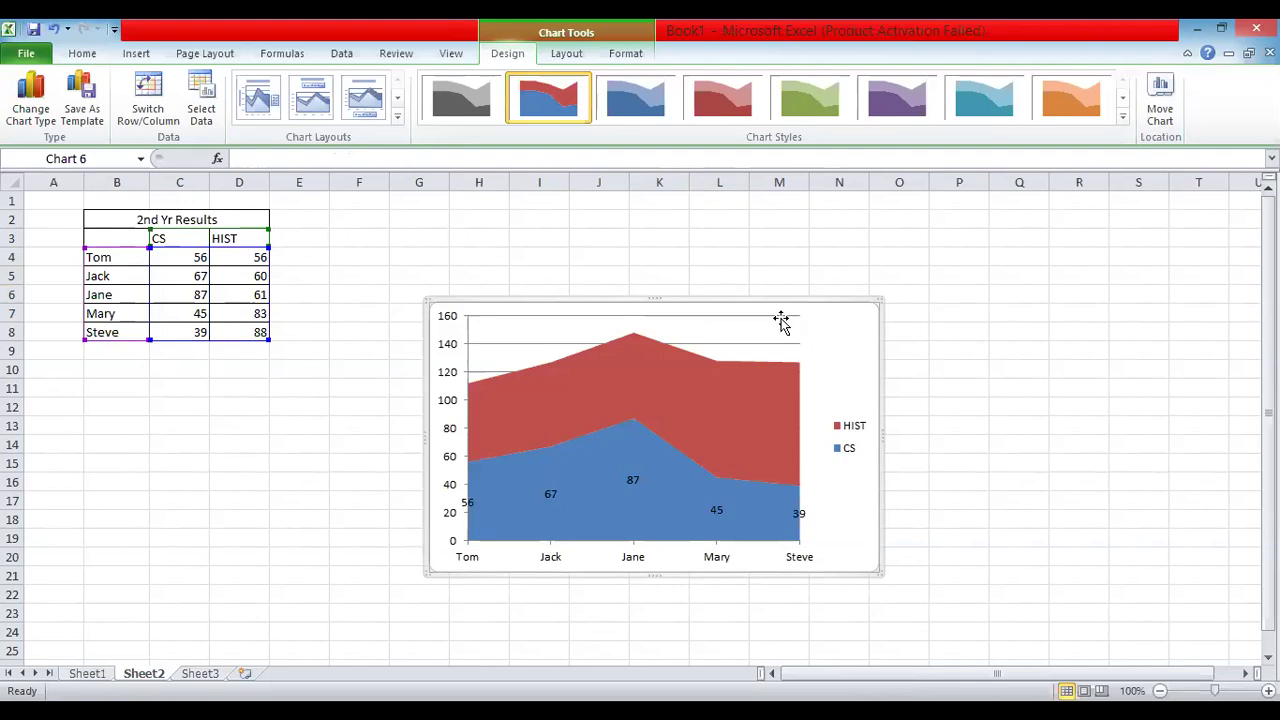
{"action": "right_click", "coordinate": [781, 318]}
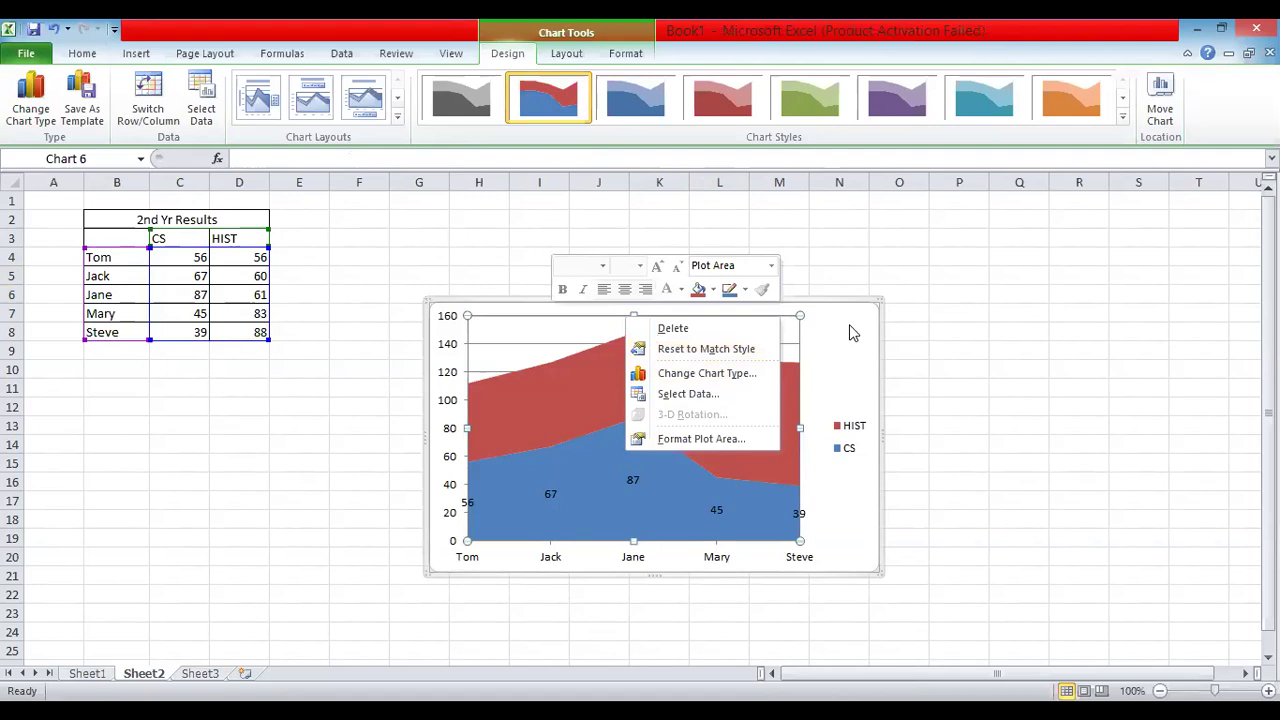
{"action": "left_click", "coordinate": [731, 445]}
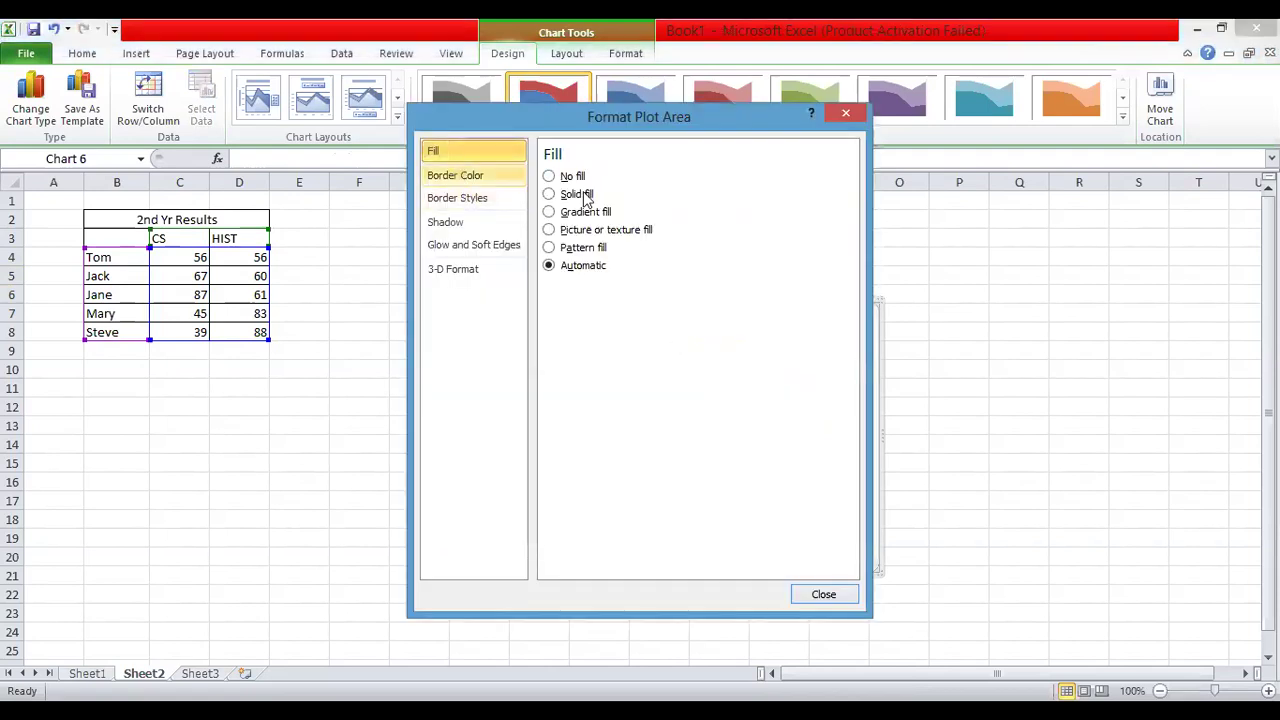
{"action": "left_click", "coordinate": [549, 176]}
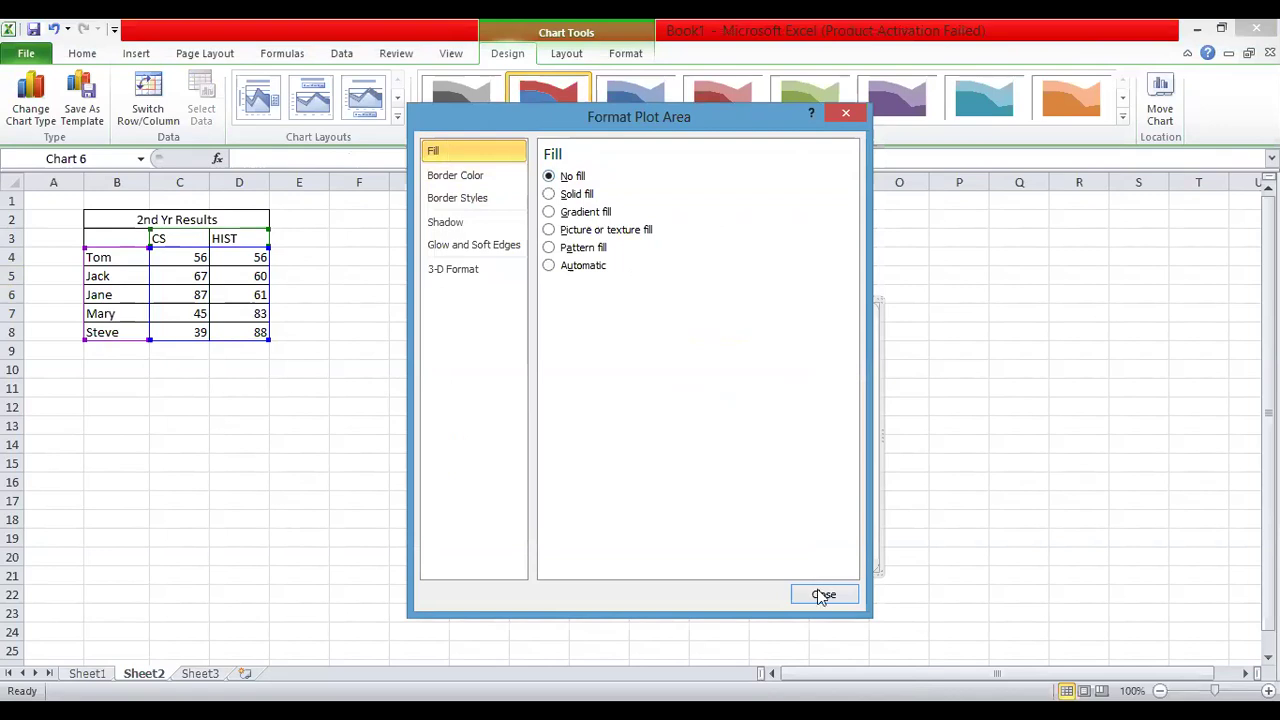
{"action": "key", "text": "Escape"}
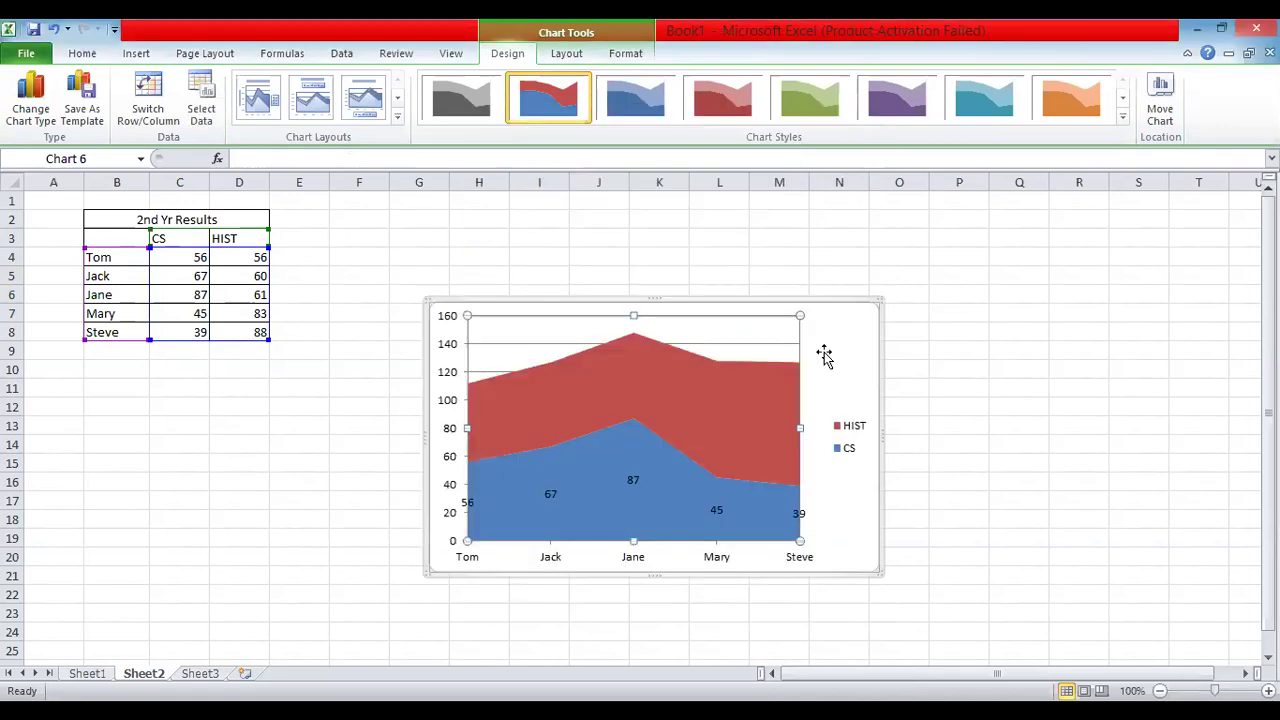
{"action": "right_click", "coordinate": [708, 314]}
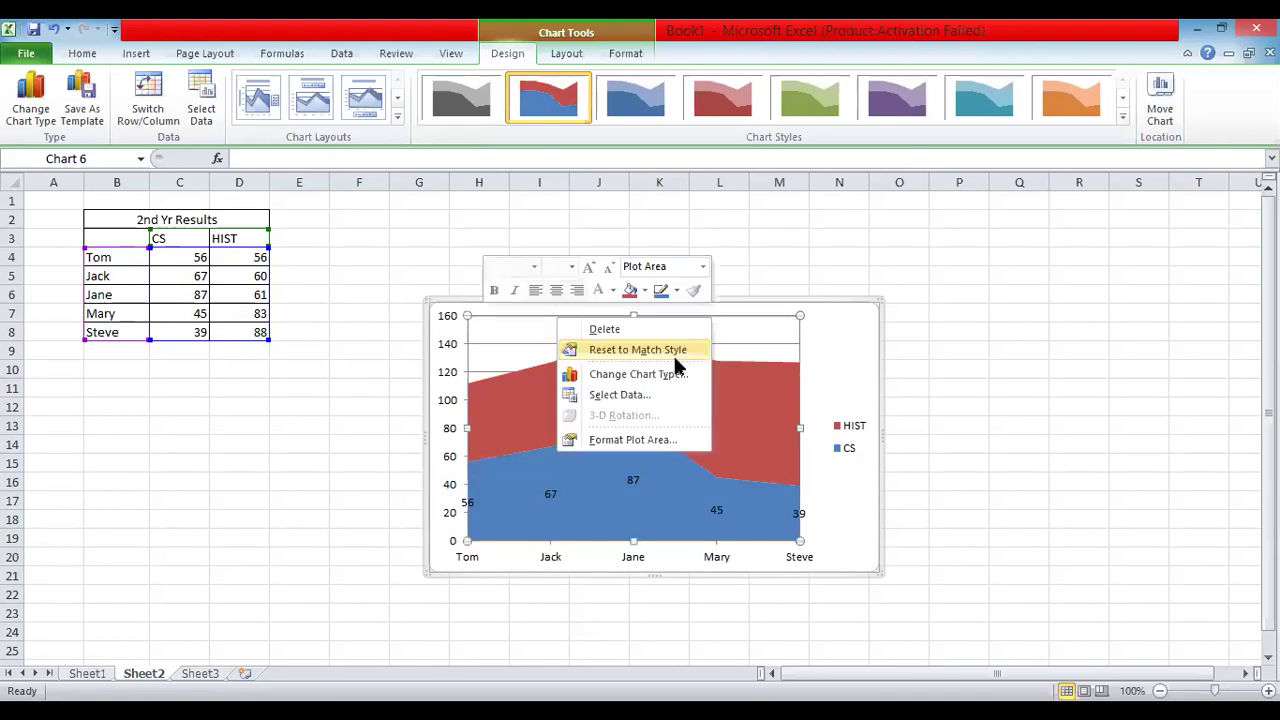
{"action": "left_click", "coordinate": [632, 440]}
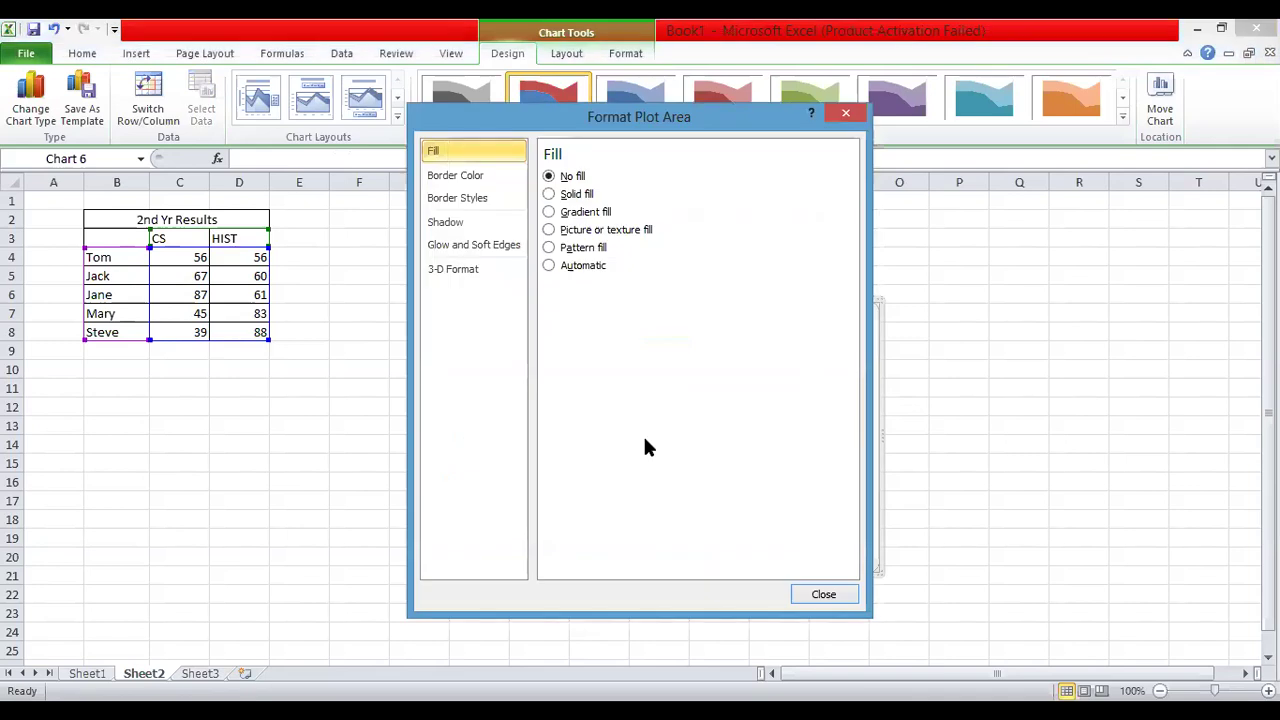
{"action": "left_click", "coordinate": [822, 596]}
Examine the axis title options and preset shape styles available for the stacked area chart's plot area
{"action": "left_click", "coordinate": [566, 53]}
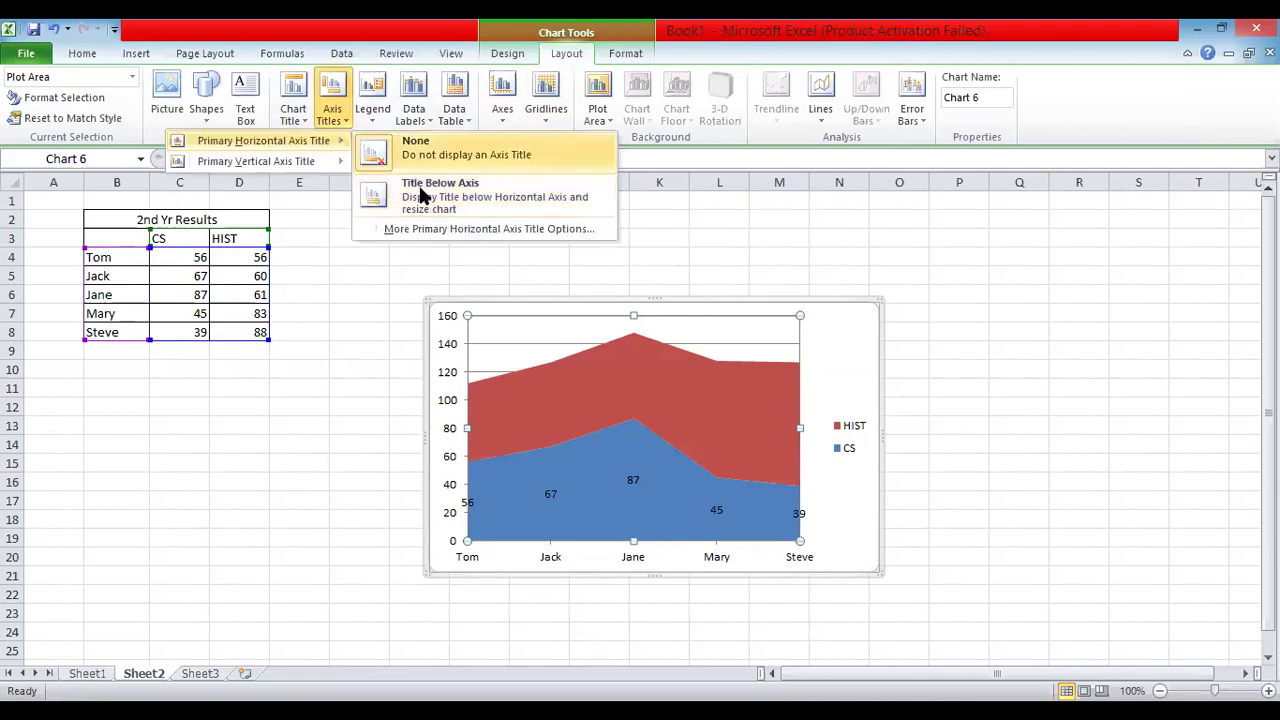
{"action": "left_click", "coordinate": [495, 407]}
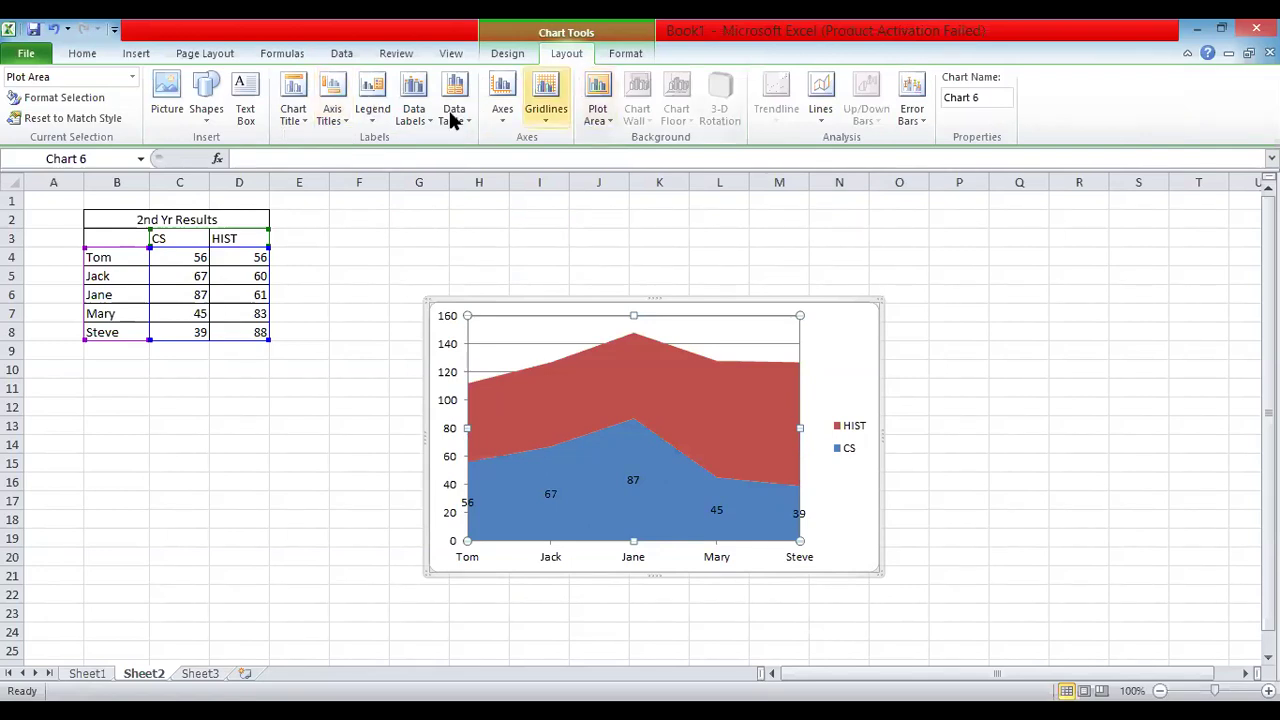
{"action": "left_click", "coordinate": [626, 54]}
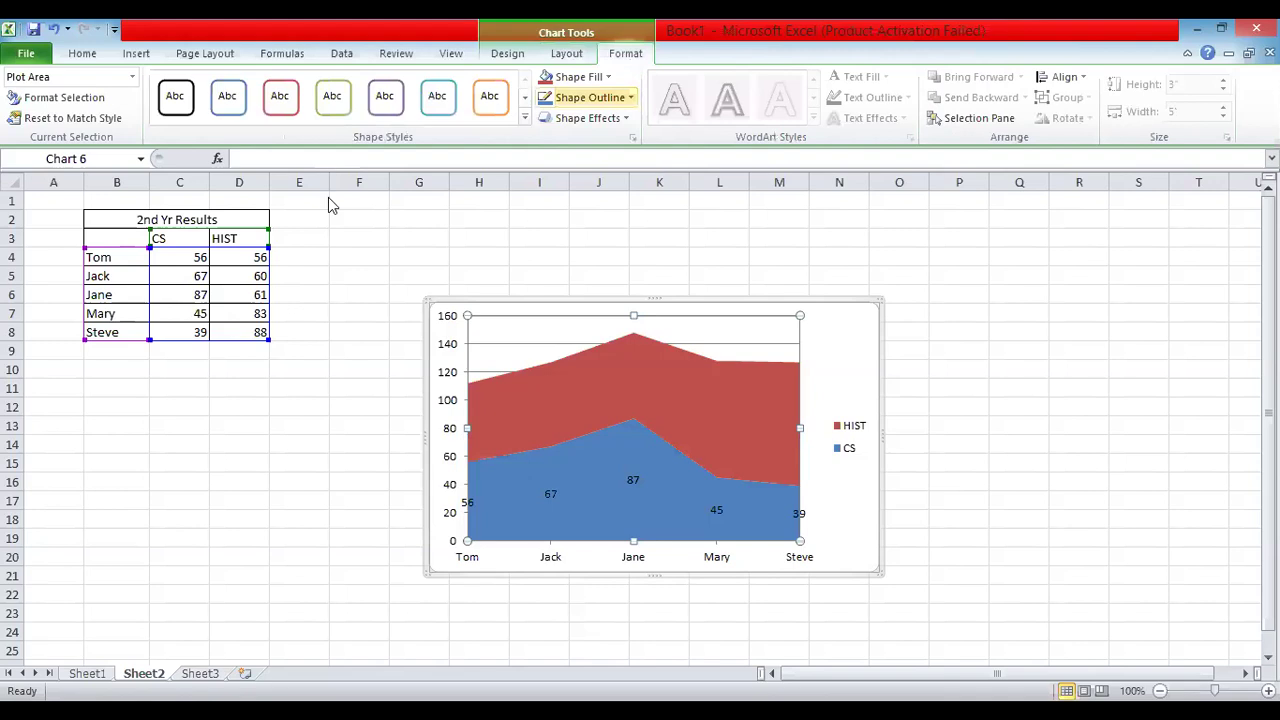
{"action": "left_click", "coordinate": [524, 117]}
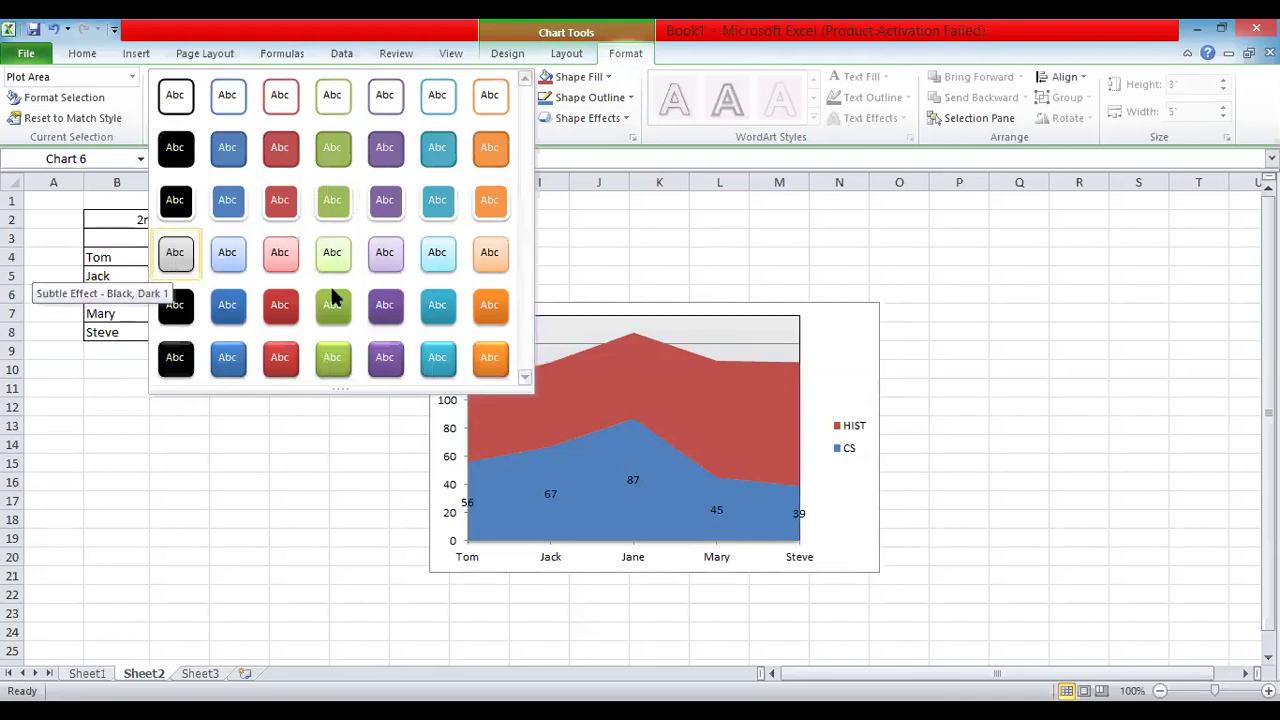
{"action": "left_click", "coordinate": [594, 143]}
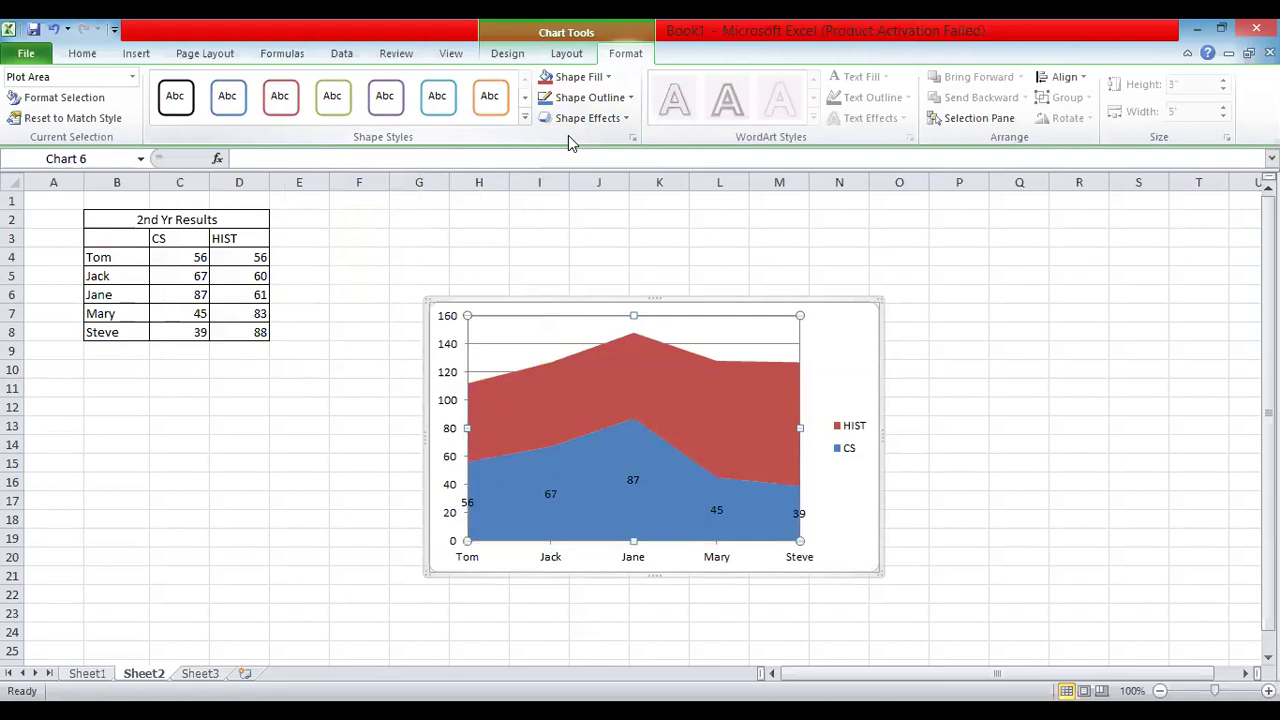
Delete the stacked area chart from Sheet2
{"action": "left_click", "coordinate": [507, 56]}
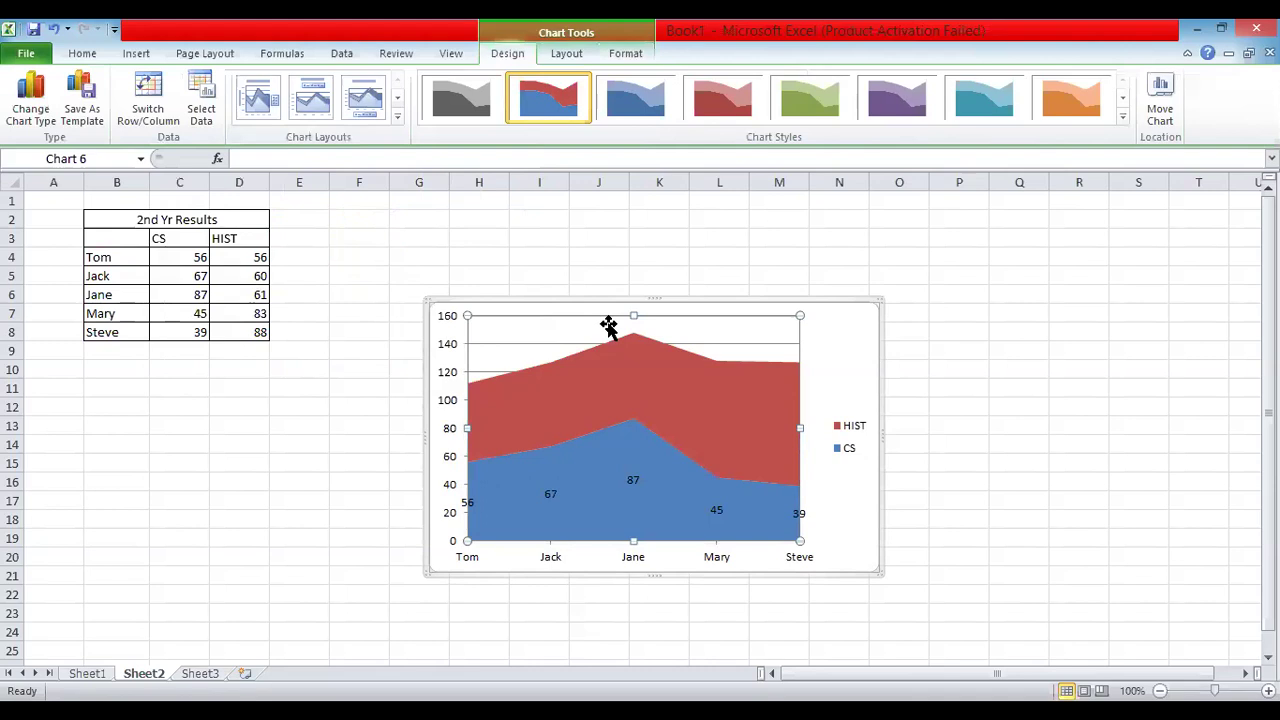
{"action": "left_click", "coordinate": [730, 311]}
{"action": "key", "text": "Delete"}
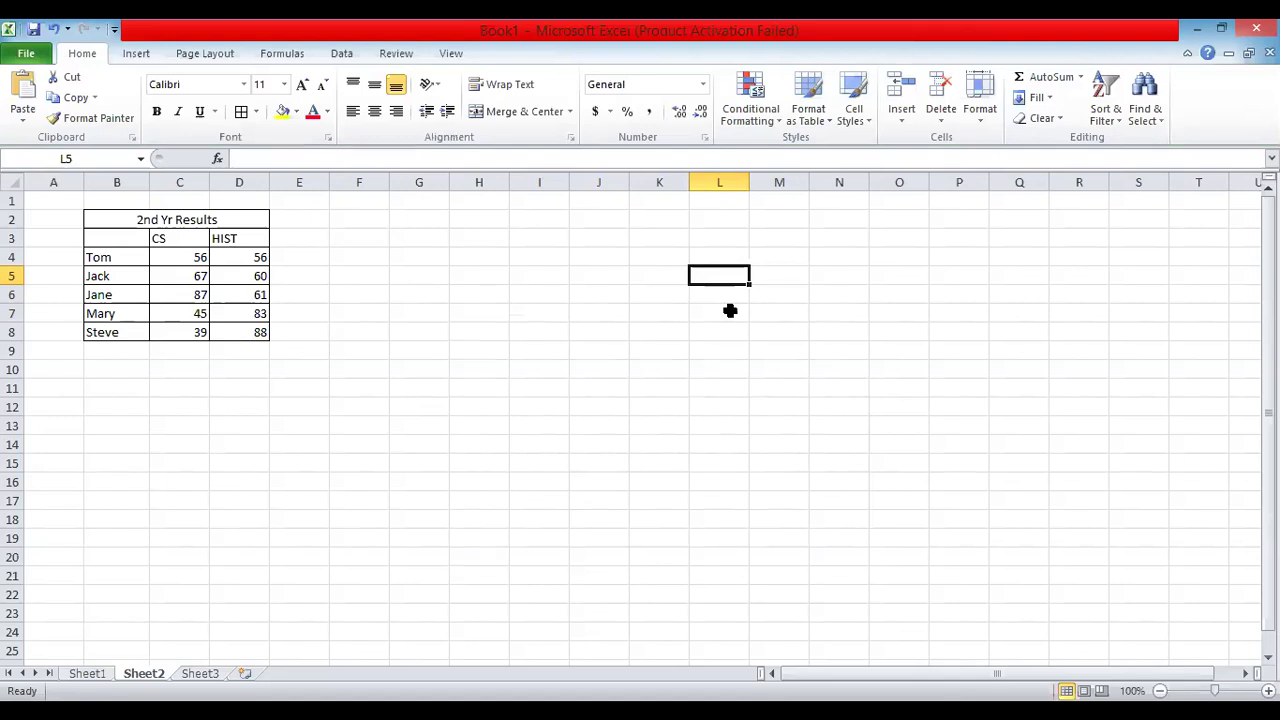
Copy the equation Z = 5x² − 4y⁴ from its text box on Sheet1 into cell G4 of Sheet3
{"action": "left_click", "coordinate": [198, 674]}
{"action": "left_click", "coordinate": [92, 676]}
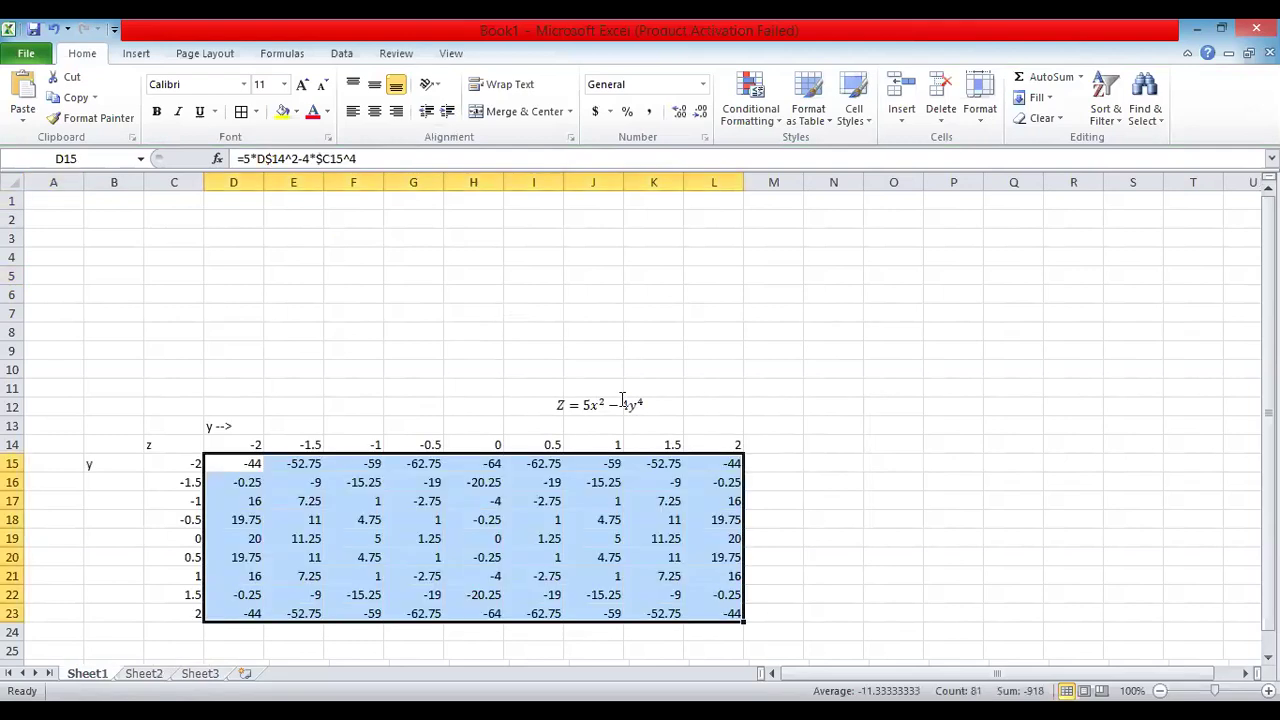
{"action": "left_click", "coordinate": [548, 404]}
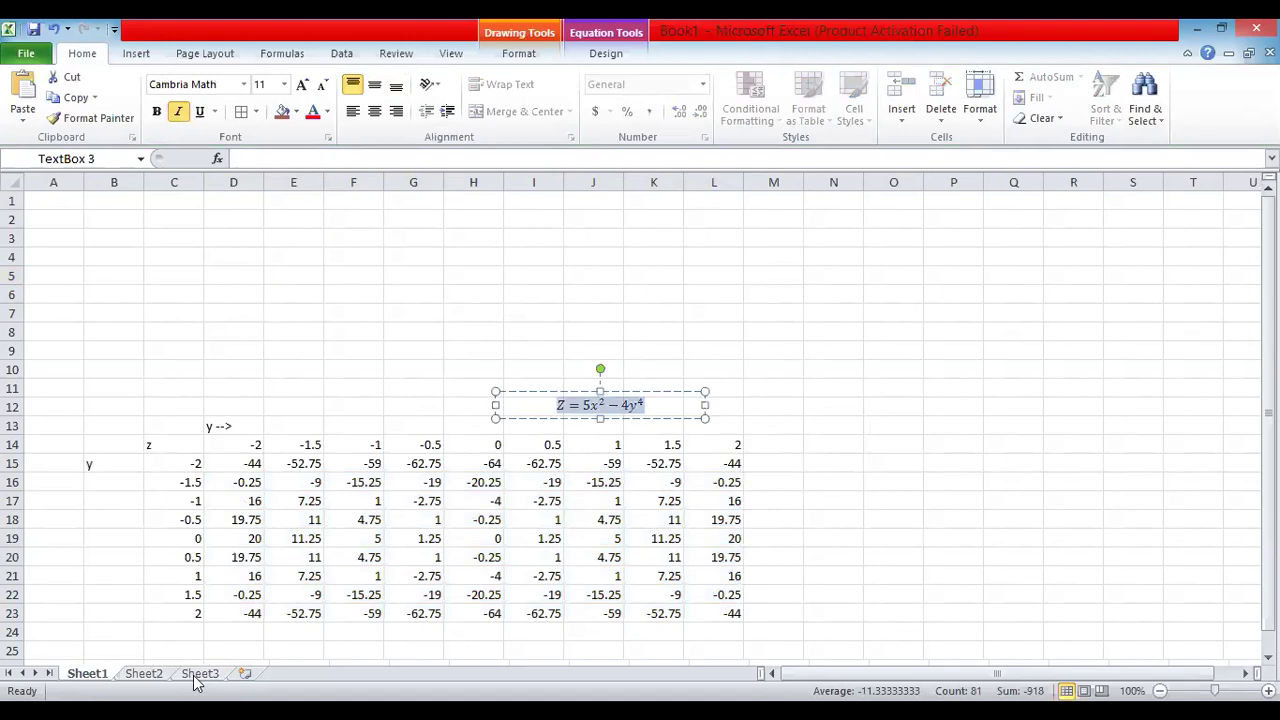
{"action": "left_click", "coordinate": [198, 677]}
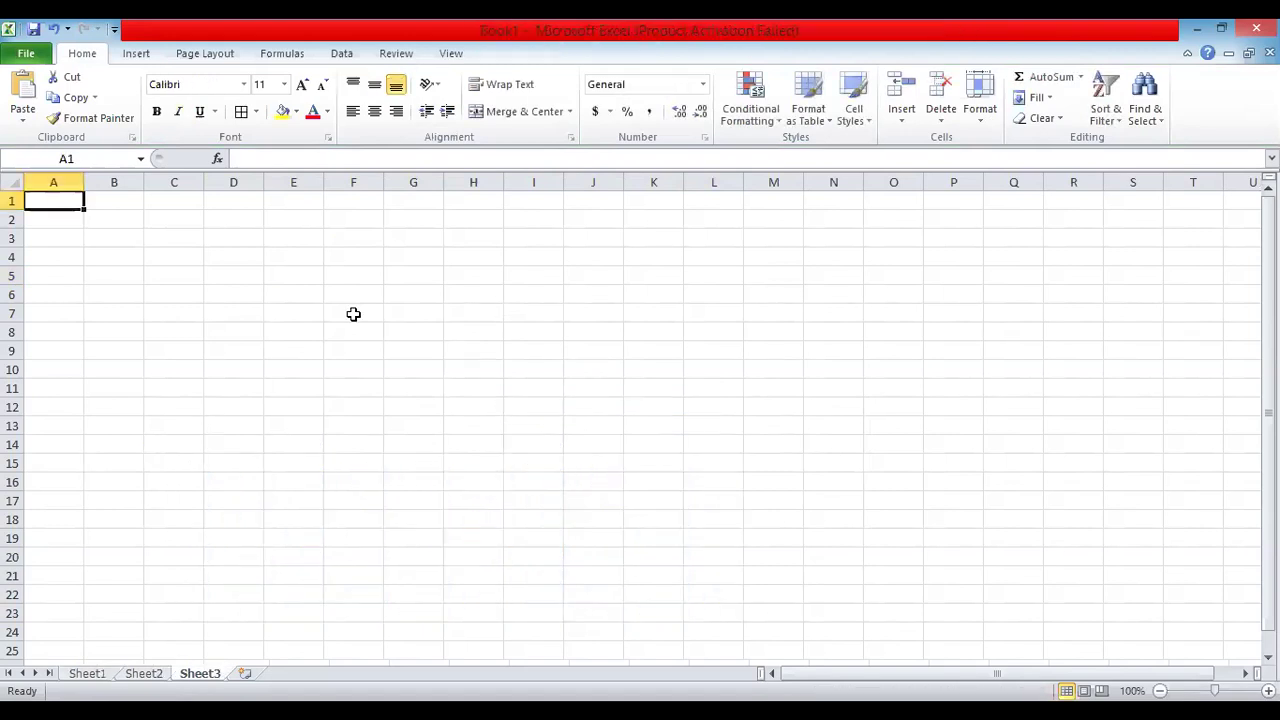
{"action": "left_click", "coordinate": [427, 259]}
{"action": "type", "text": "Z=5x^2-4y^4"}
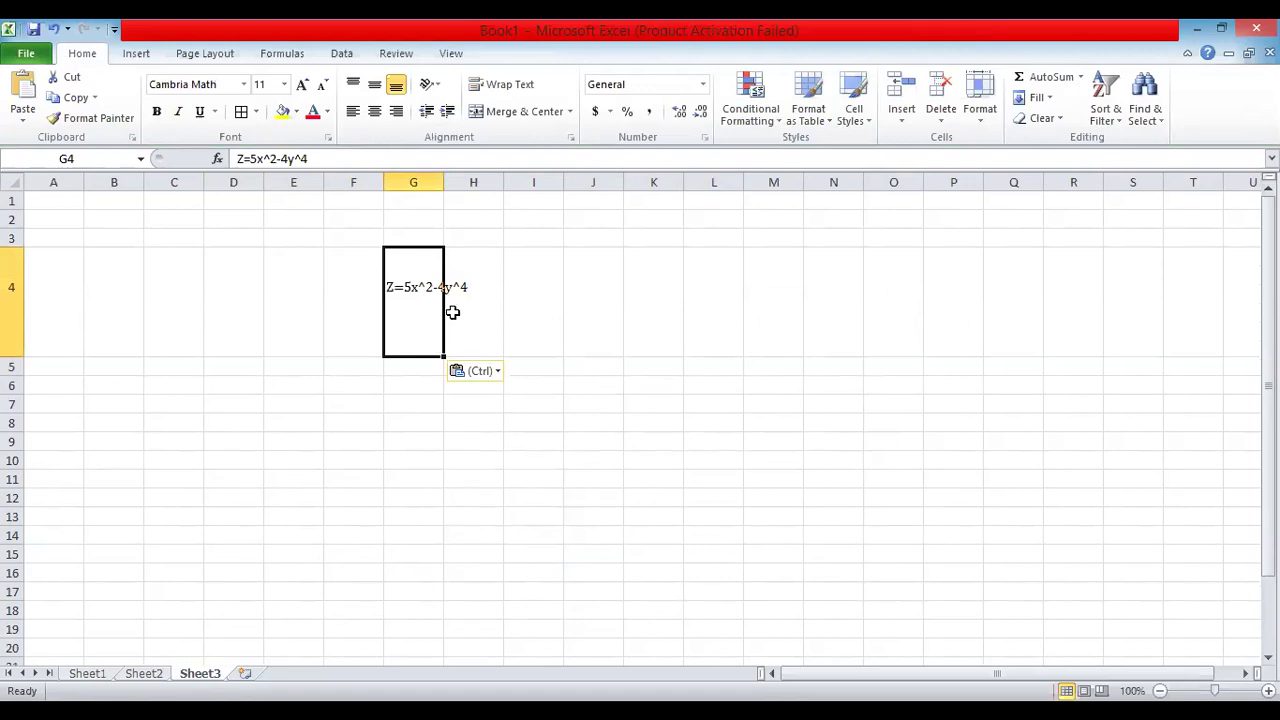
Clear the pasted equation text from cell G4 on Sheet3
{"action": "left_click", "coordinate": [424, 307]}
{"action": "double_click", "coordinate": [437, 354]}
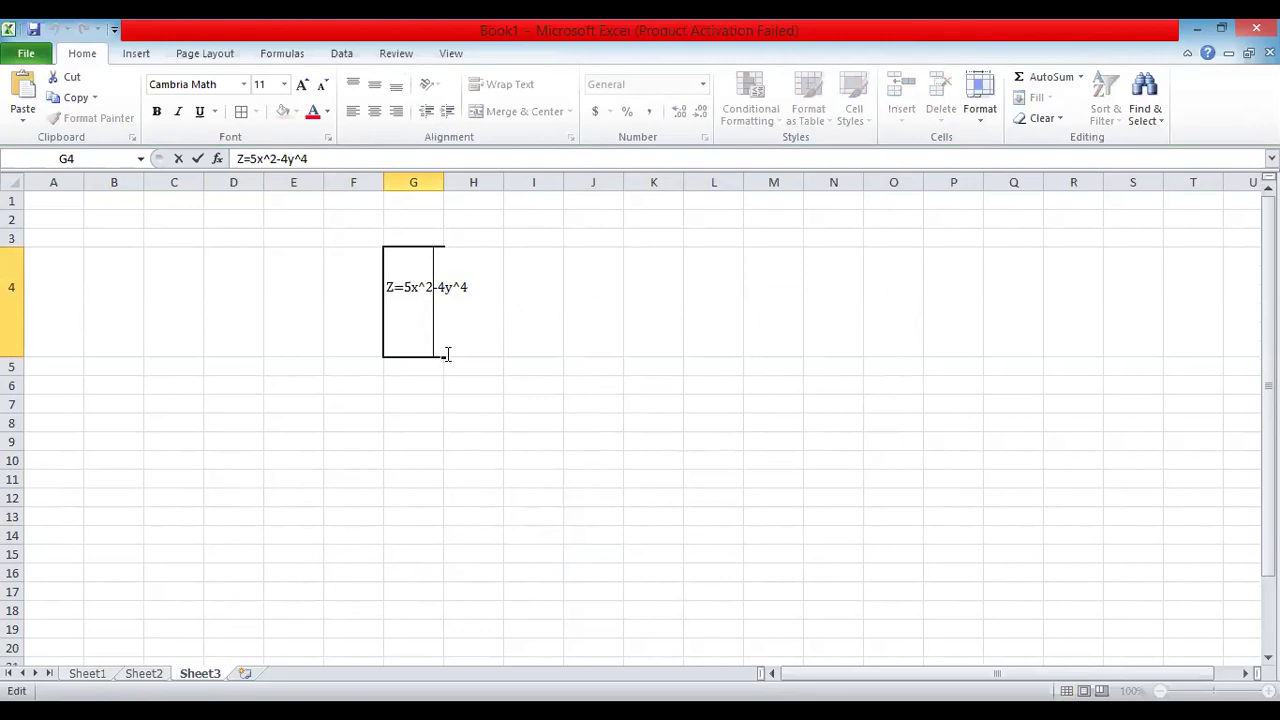
{"action": "left_click_drag", "start_coordinate": [388, 286], "coordinate": [494, 300]}
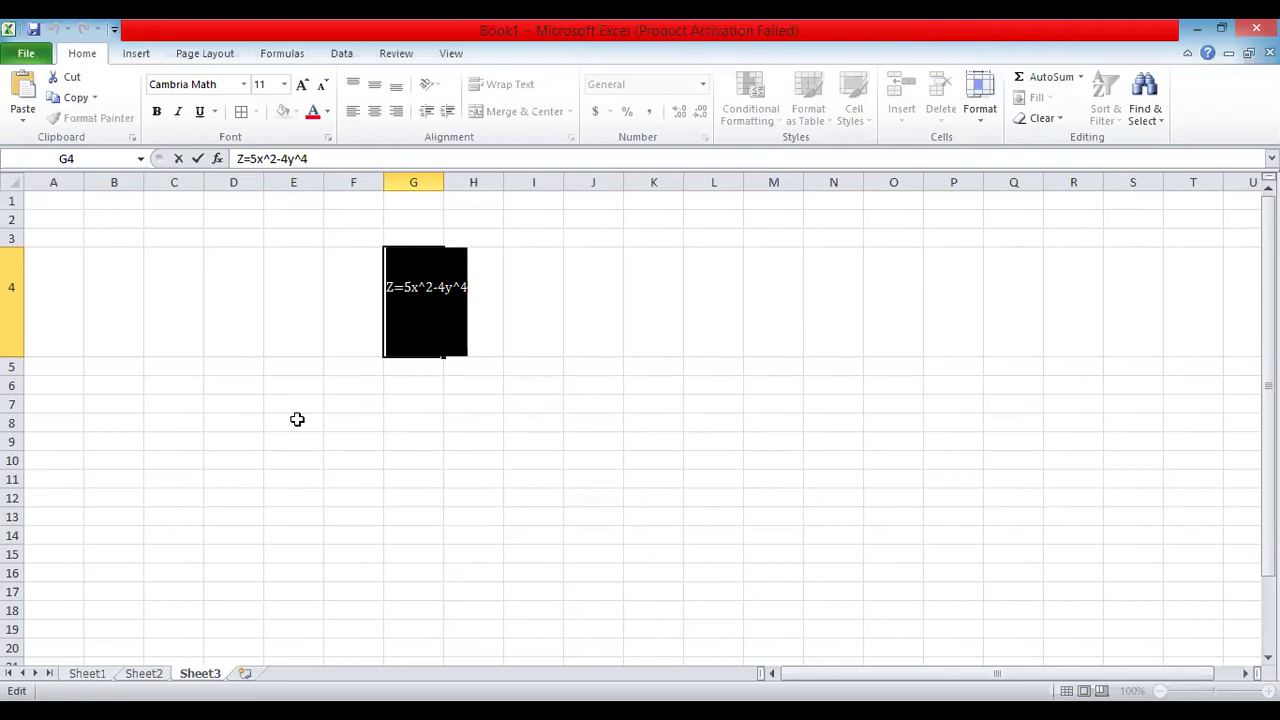
{"action": "key", "text": "Delete"}
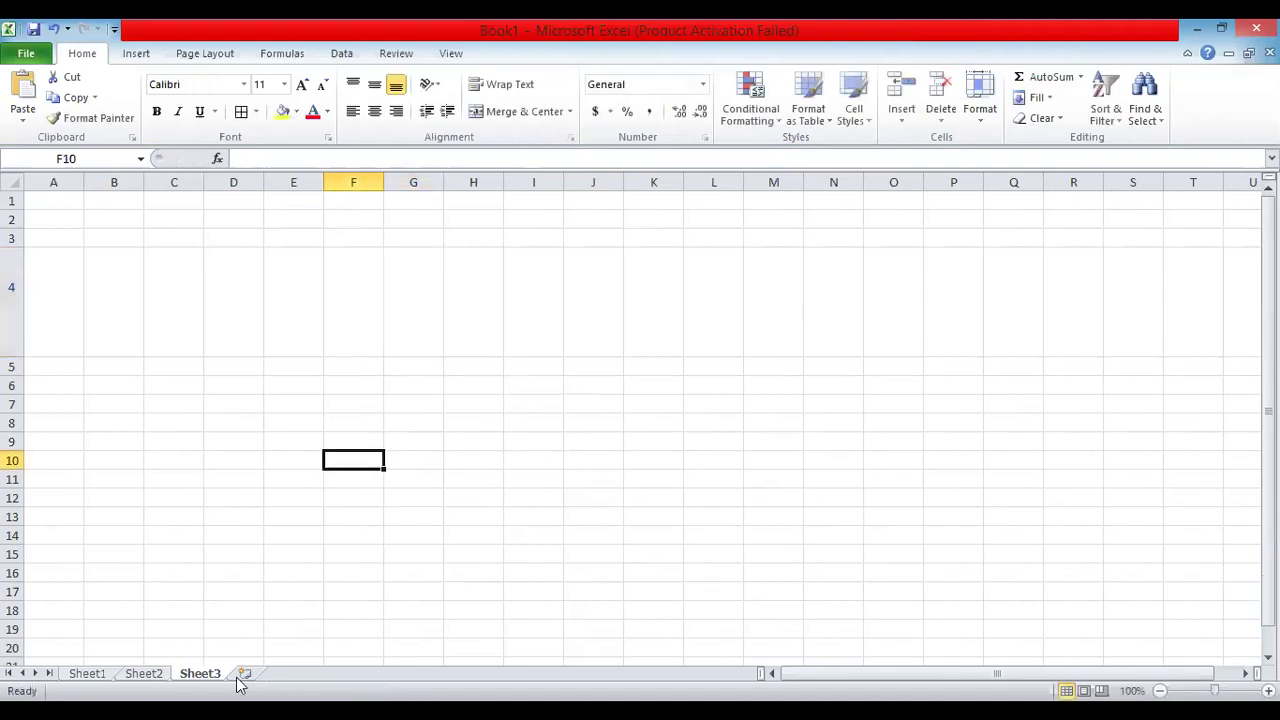
Add a new worksheet after Sheet3 and insert an equation reading Z = 5x², with the 2 as a superscript
{"action": "left_click", "coordinate": [243, 674]}
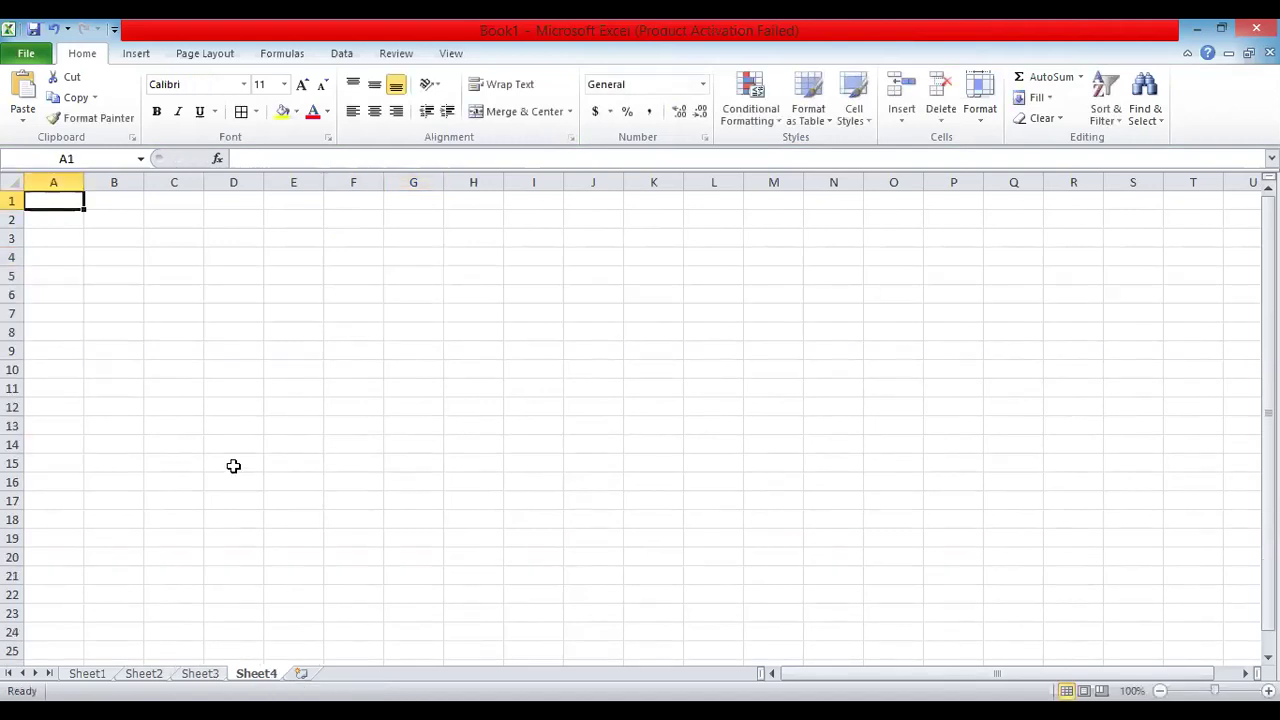
{"action": "left_click", "coordinate": [136, 53]}
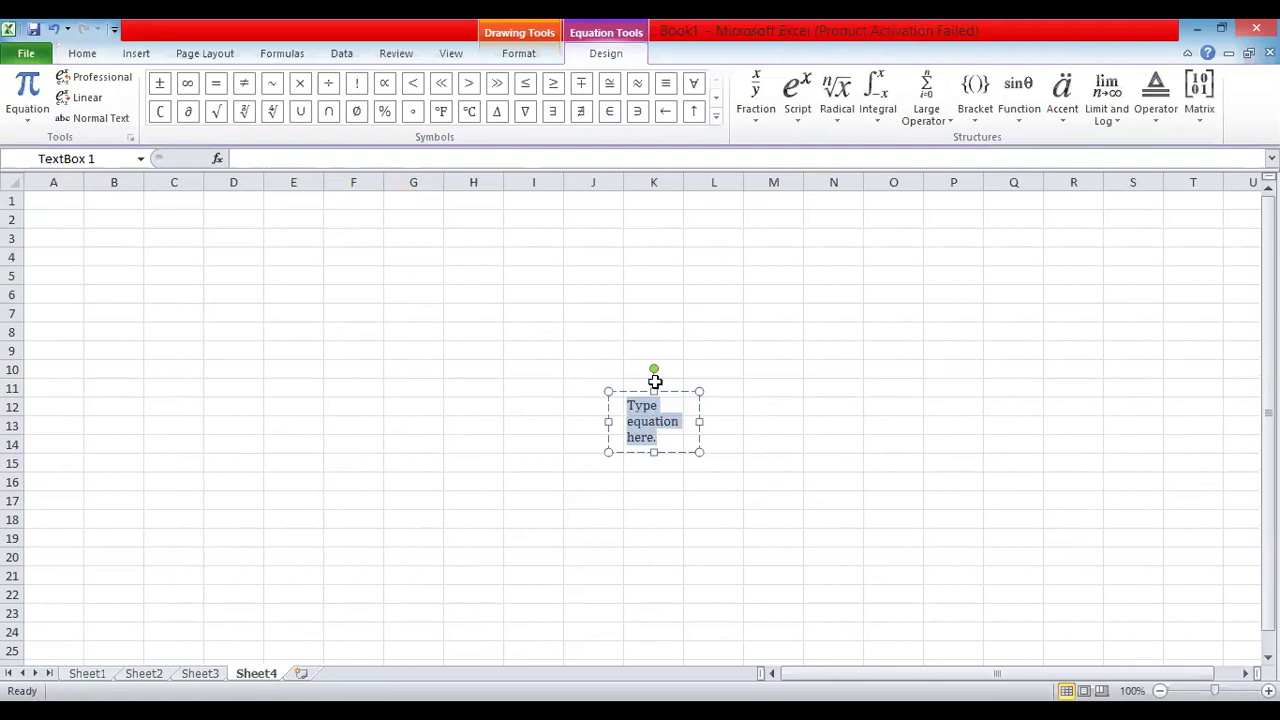
{"action": "type", "text": "z="}
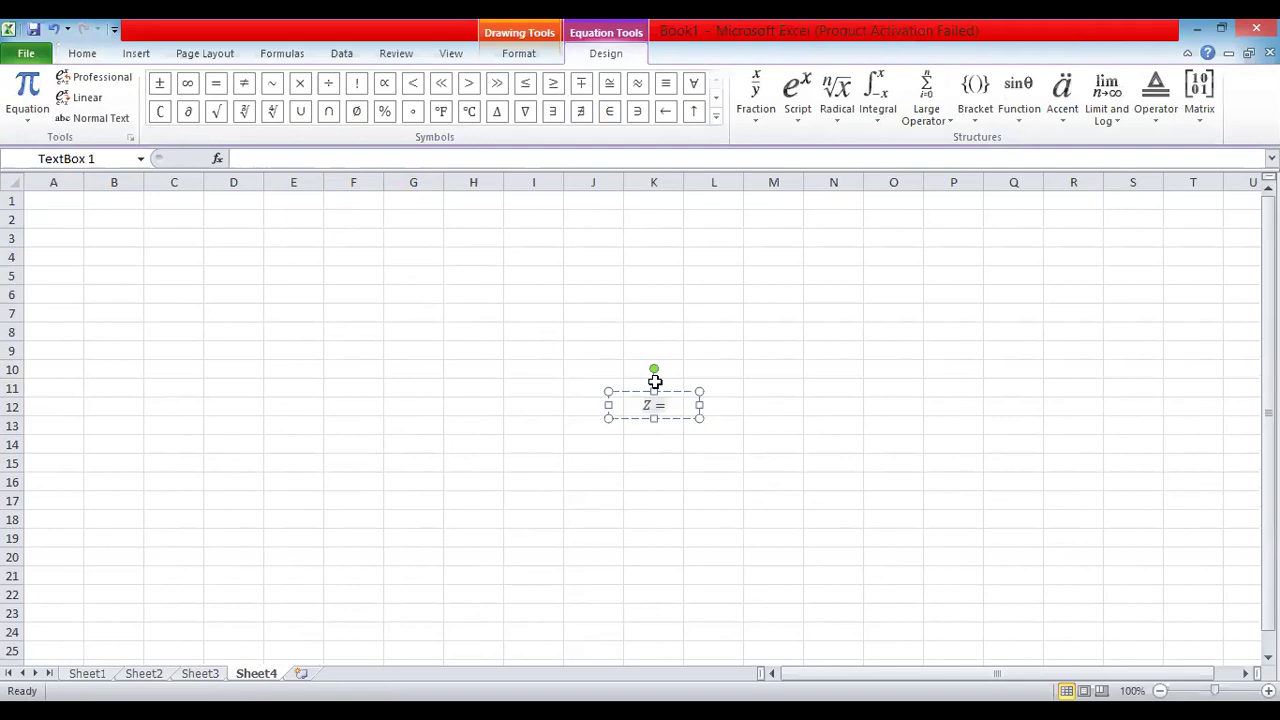
{"action": "type", "text": "5"}
{"action": "left_click", "coordinate": [667, 403]}
{"action": "key", "text": "shift+6"}
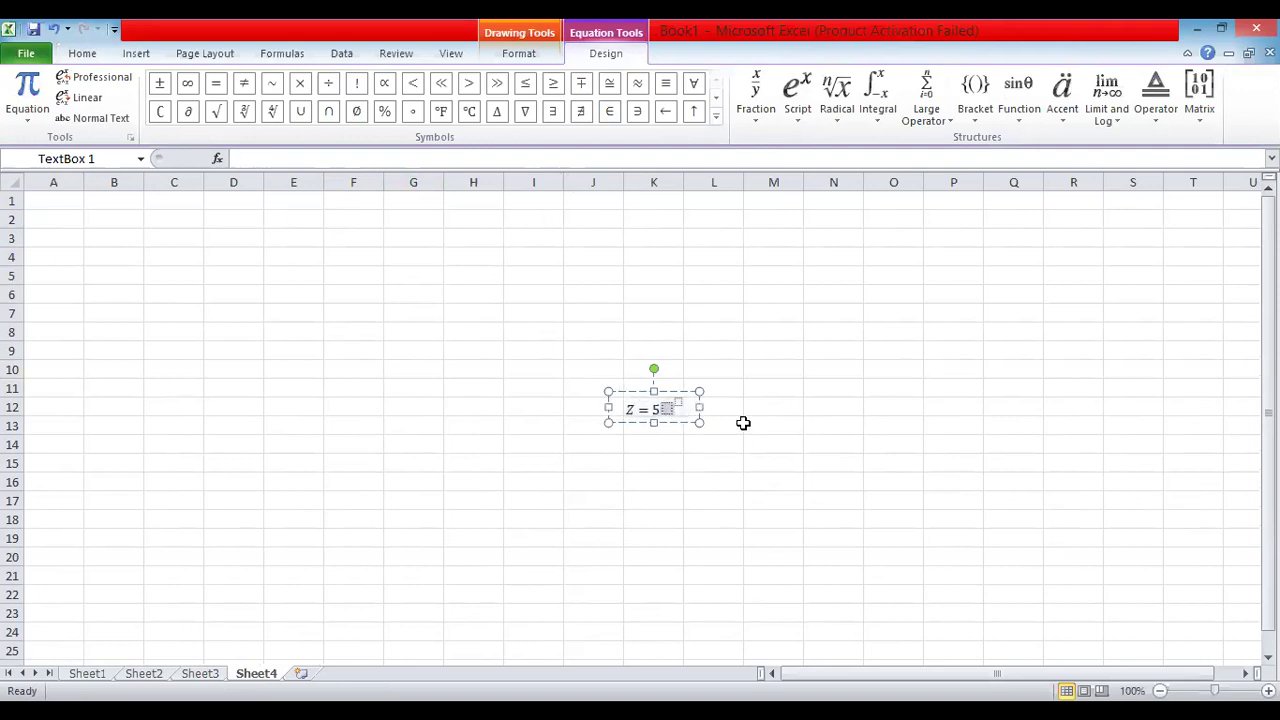
{"action": "type", "text": "x"}
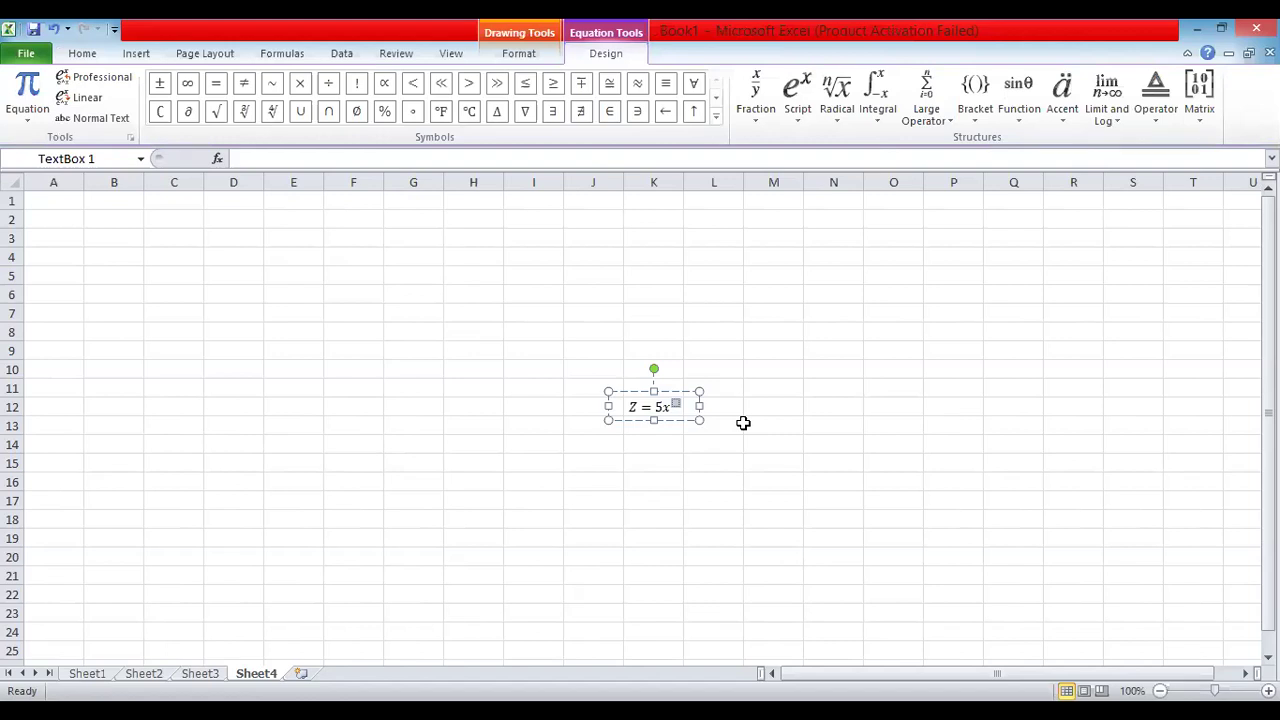
{"action": "type", "text": "2"}
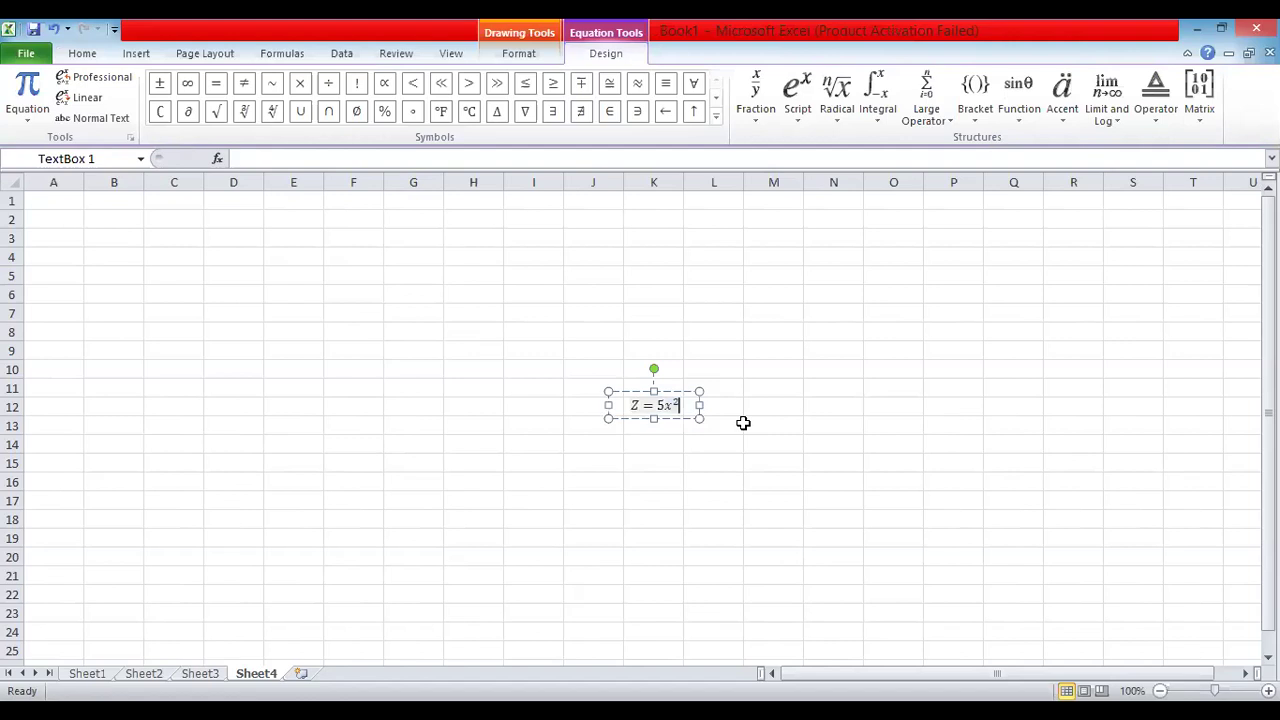
Extend the equation with − 4y⁴ and widen its text box to column N so it fits on one line
{"action": "type", "text": "-"}
{"action": "type", "text": "4"}
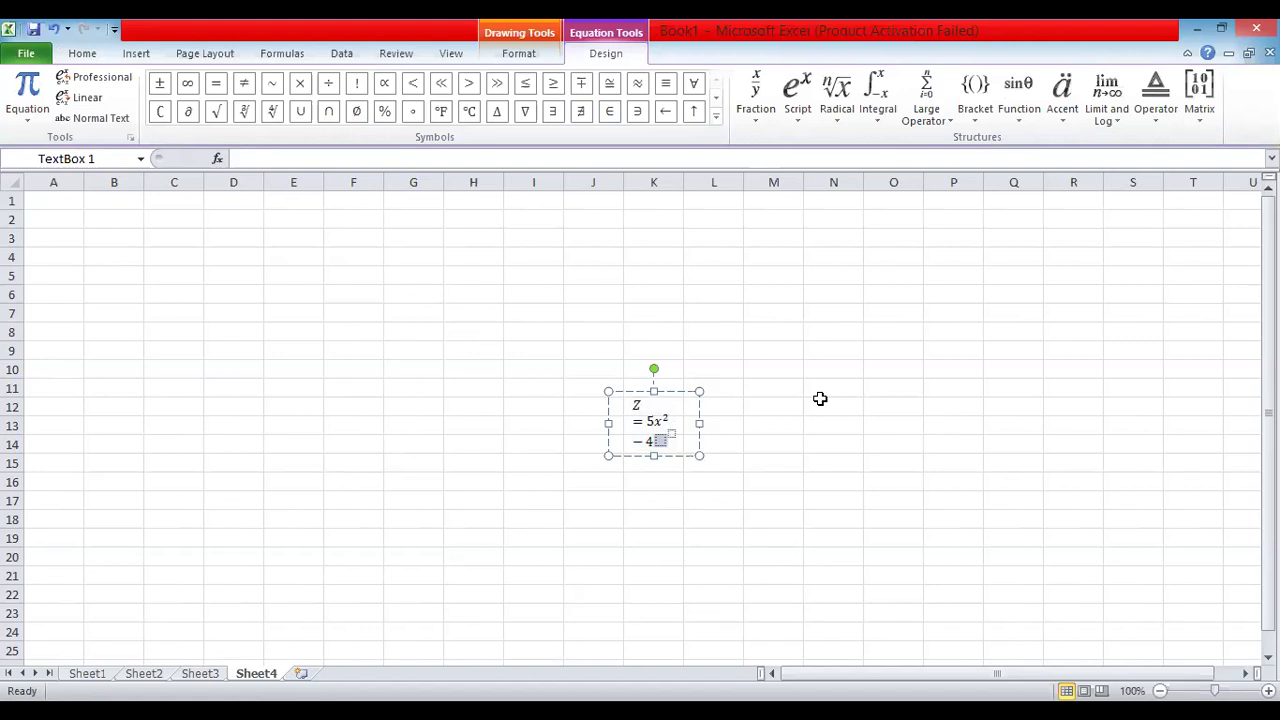
{"action": "type", "text": "y"}
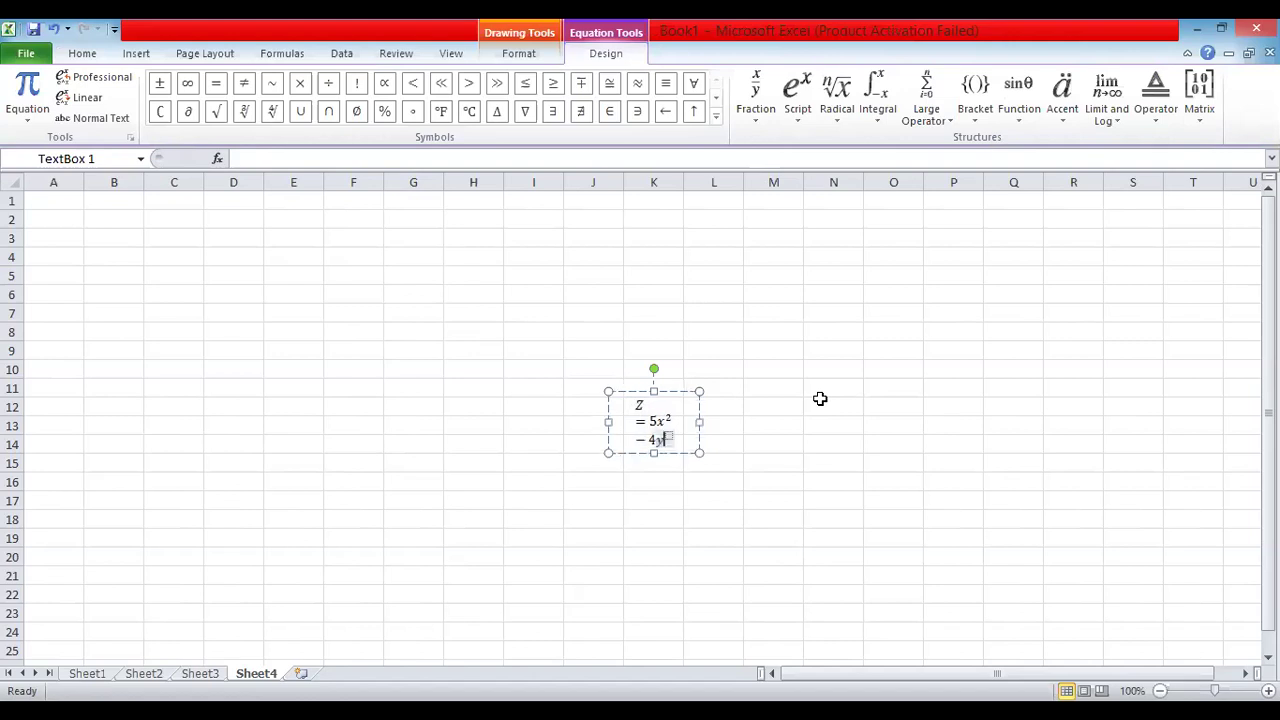
{"action": "key", "text": "Right"}
{"action": "type", "text": "4"}
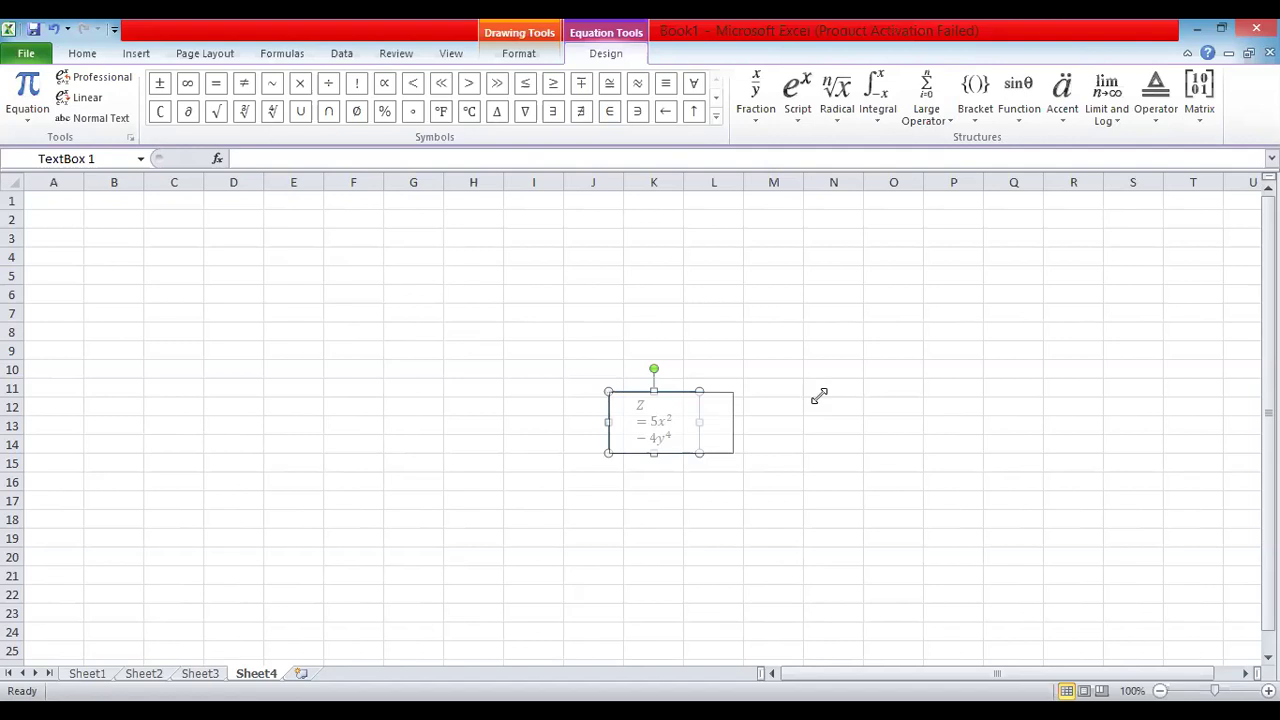
{"action": "left_click_drag", "start_coordinate": [731, 421], "coordinate": [817, 405]}
{"action": "left_click", "coordinate": [817, 402]}
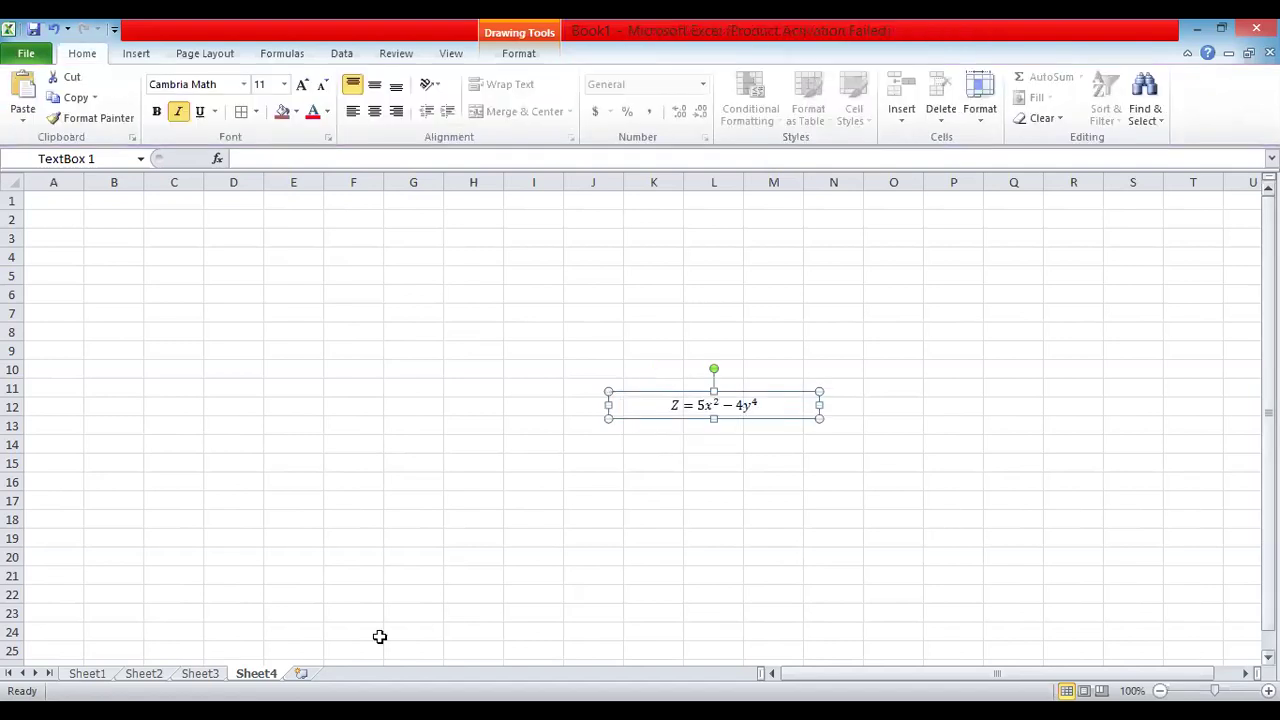
Compare the new equation on Sheet4 with the original on Sheet1, and return to Sheet4 with the equation deselected
{"action": "left_click", "coordinate": [105, 674]}
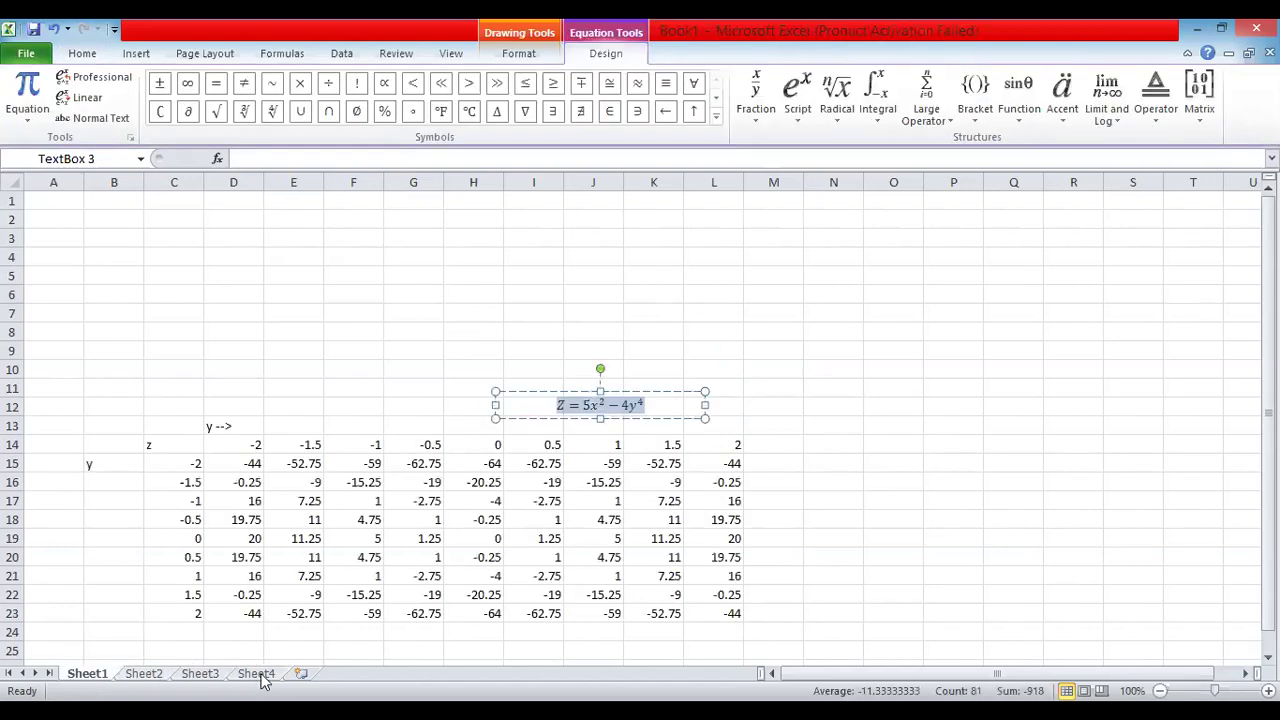
{"action": "key", "text": "ctrl+Page_Down"}
{"action": "key", "text": "ctrl+Page_Down"}
{"action": "key", "text": "ctrl+Page_Down"}
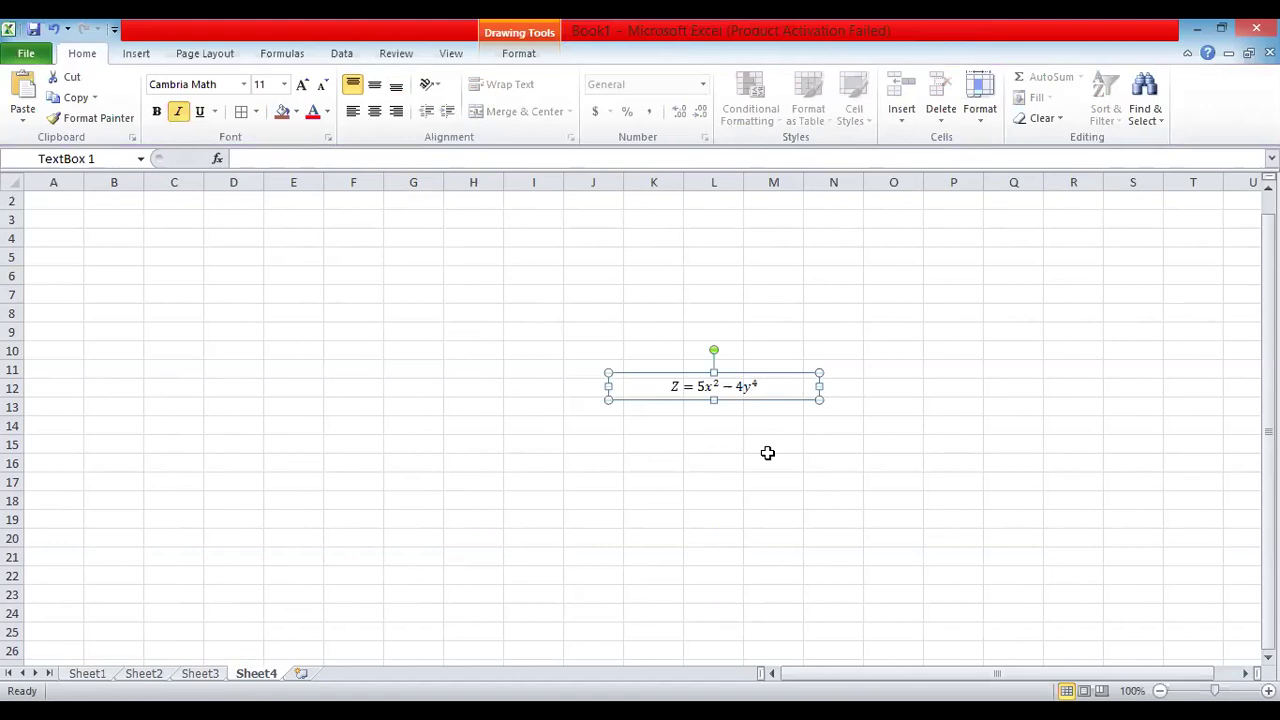
{"action": "key", "text": "Escape"}
{"action": "key", "text": "Escape"}
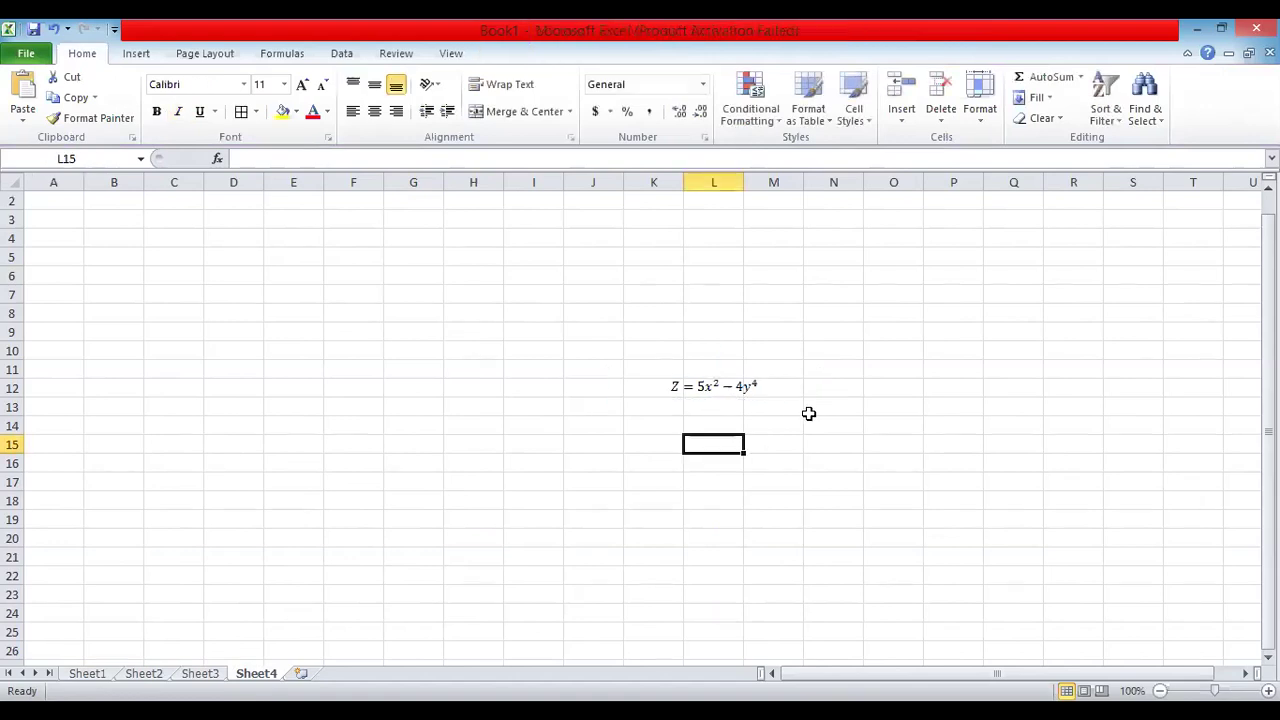
{"action": "left_click", "coordinate": [840, 406]}
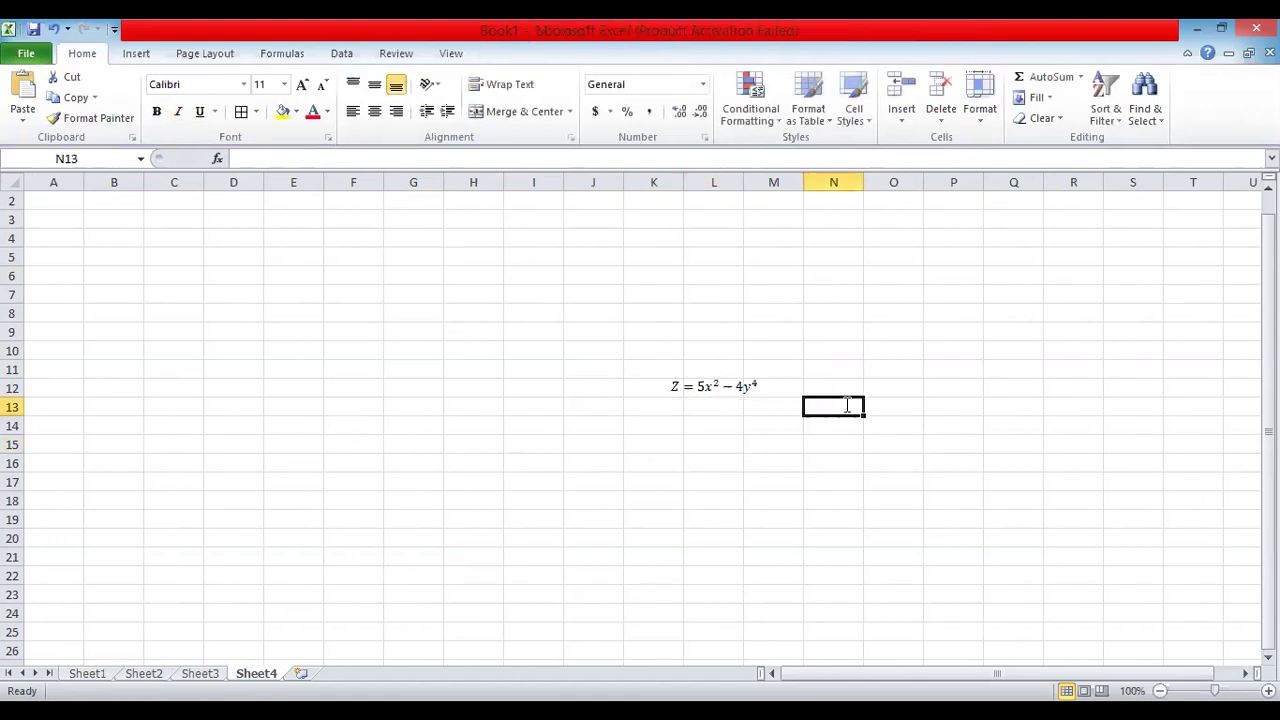
Try to enter the range condition -2<=x<=2 as text in cell N13, beside the equation
{"action": "type", "text": "-2<"}
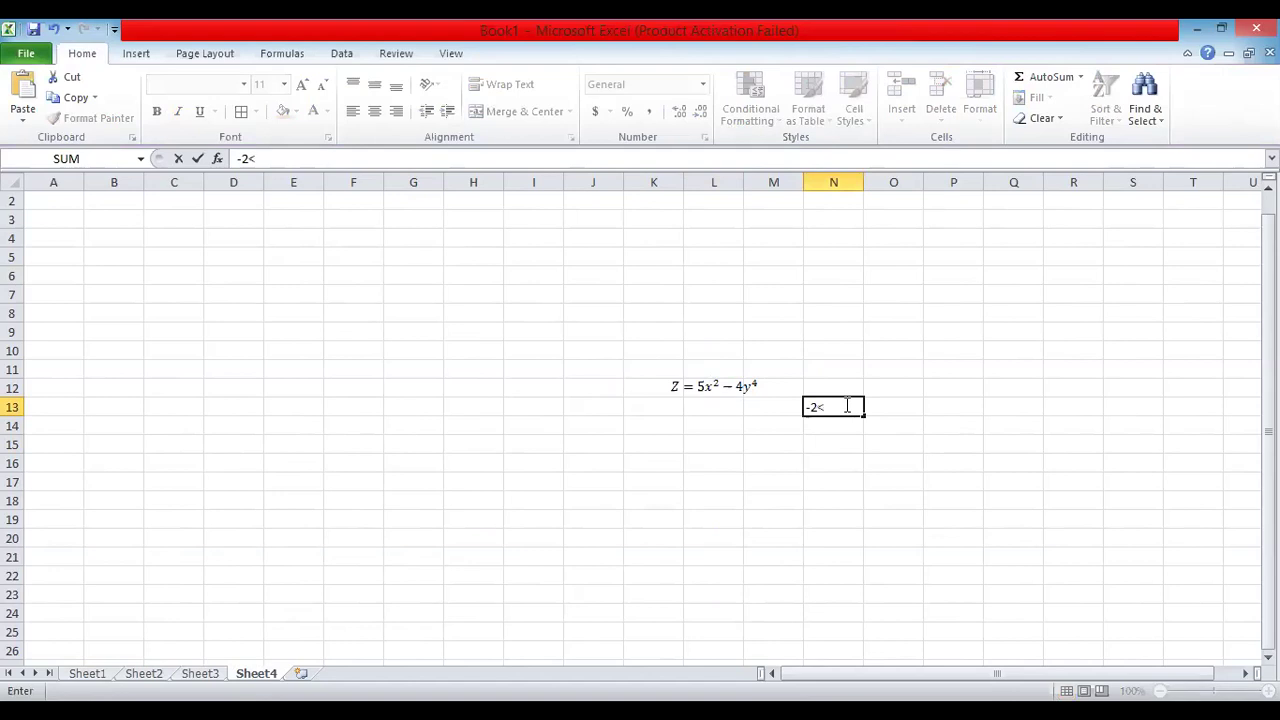
{"action": "type", "text": "=x"}
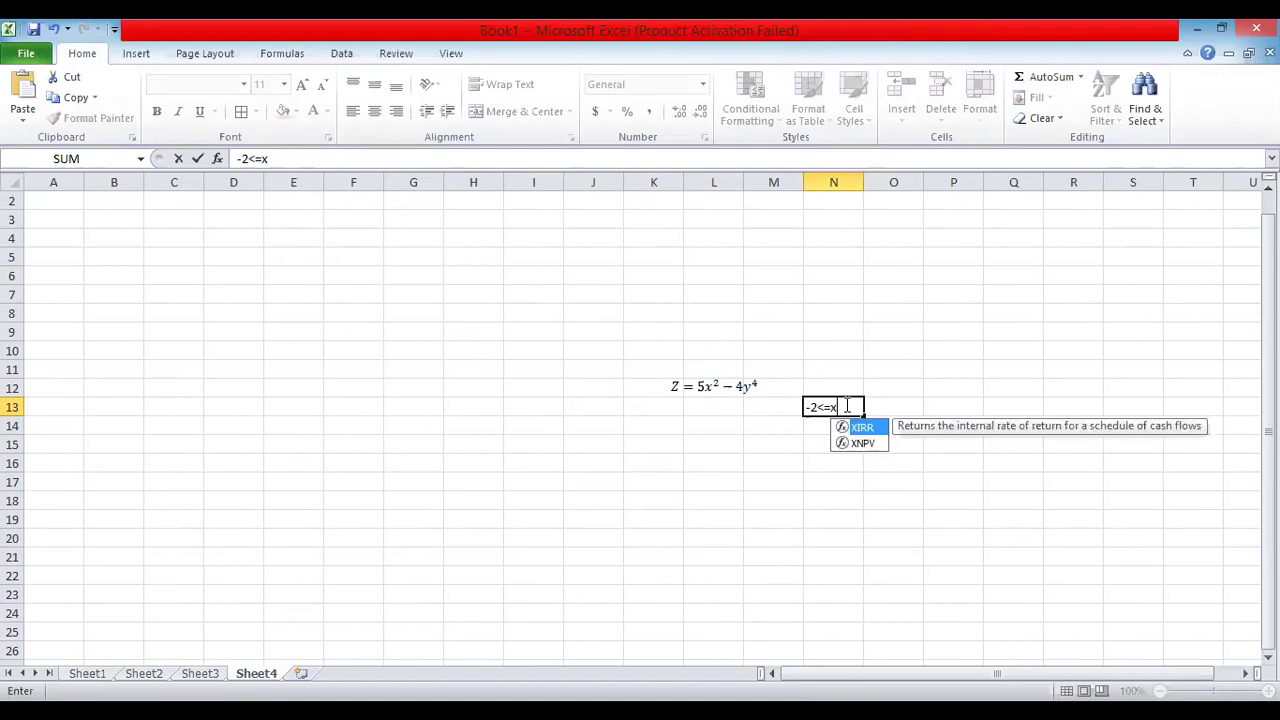
{"action": "type", "text": "<"}
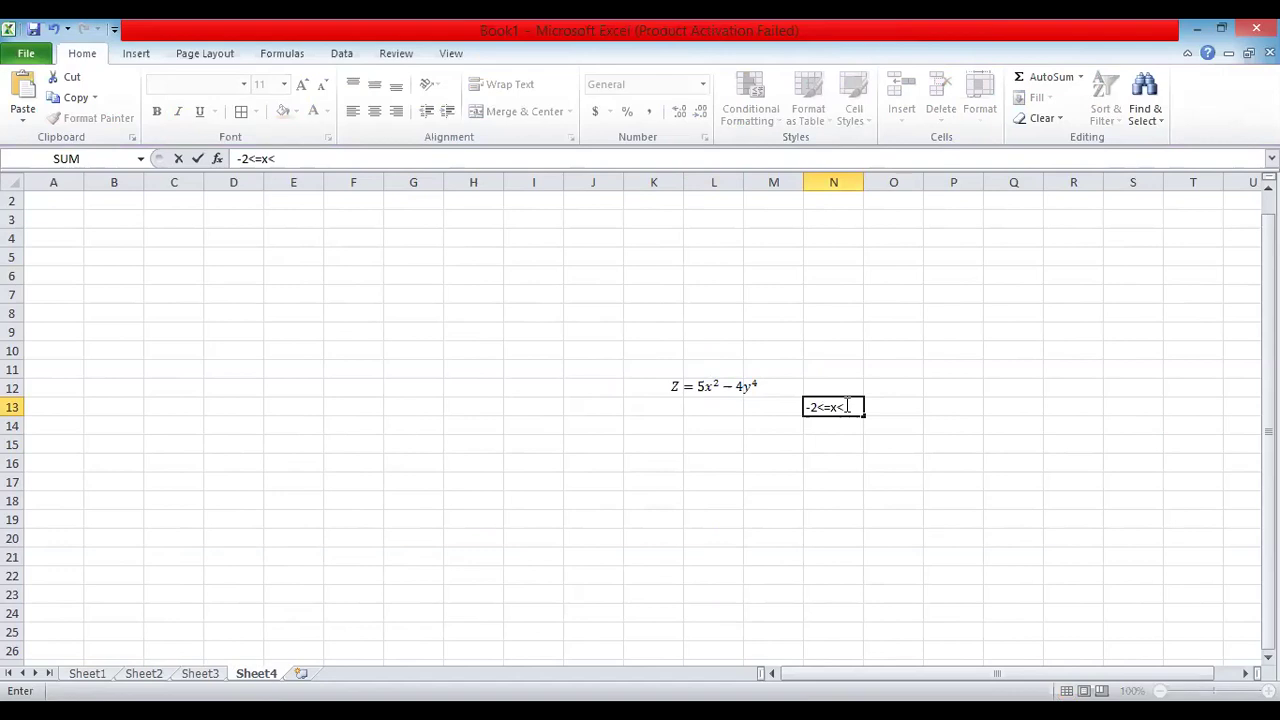
{"action": "type", "text": "=2"}
{"action": "key", "text": "Return"}
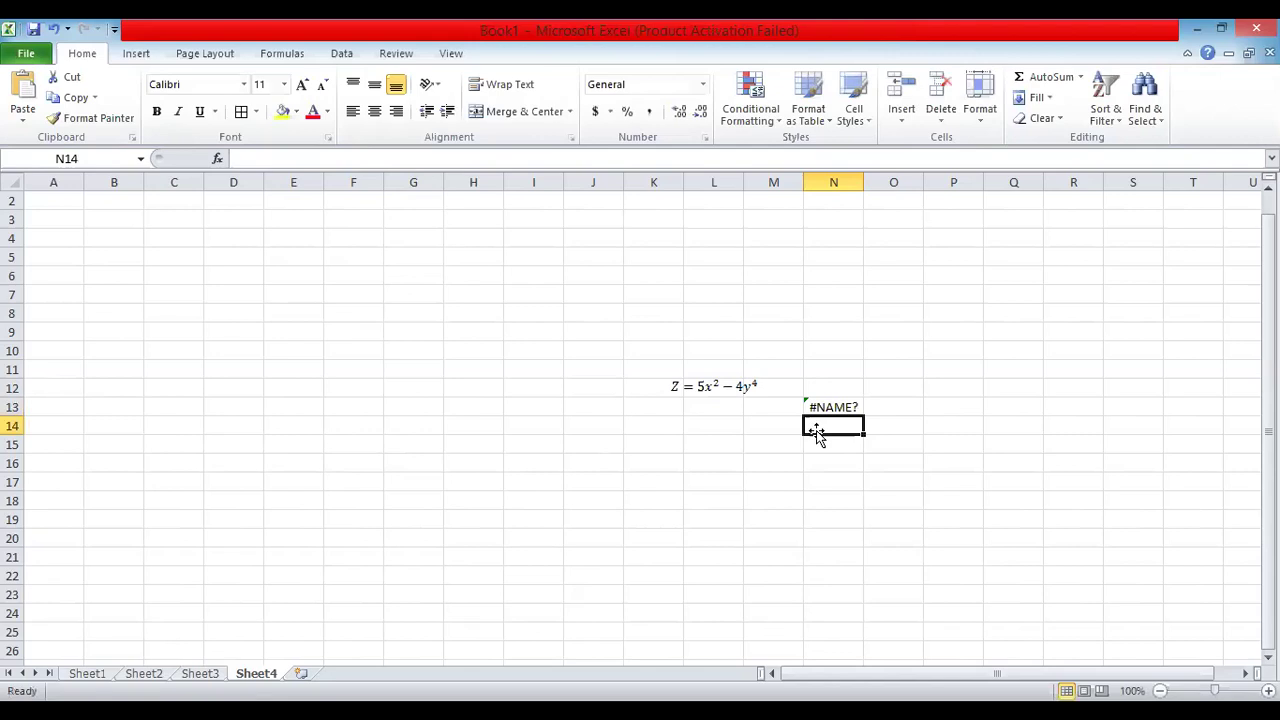
Try to remove the leading equals sign from the range condition in cell N13
{"action": "left_click", "coordinate": [820, 406]}
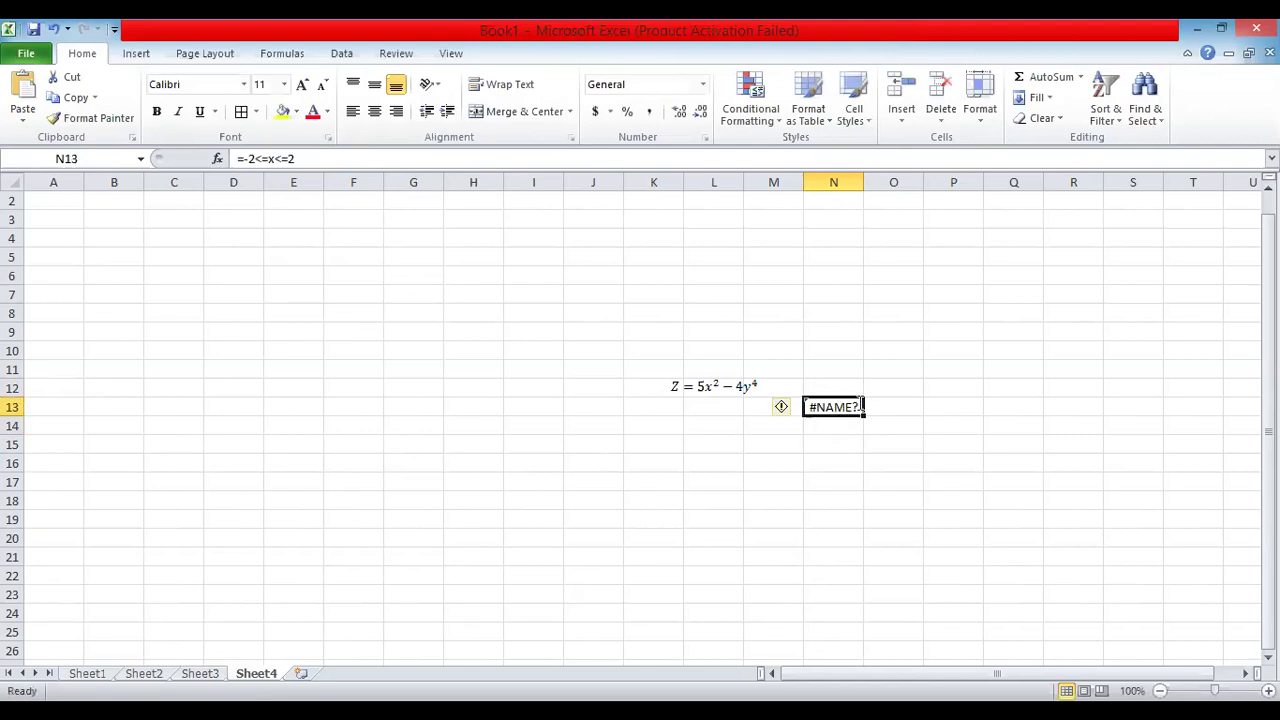
{"action": "double_click", "coordinate": [863, 406]}
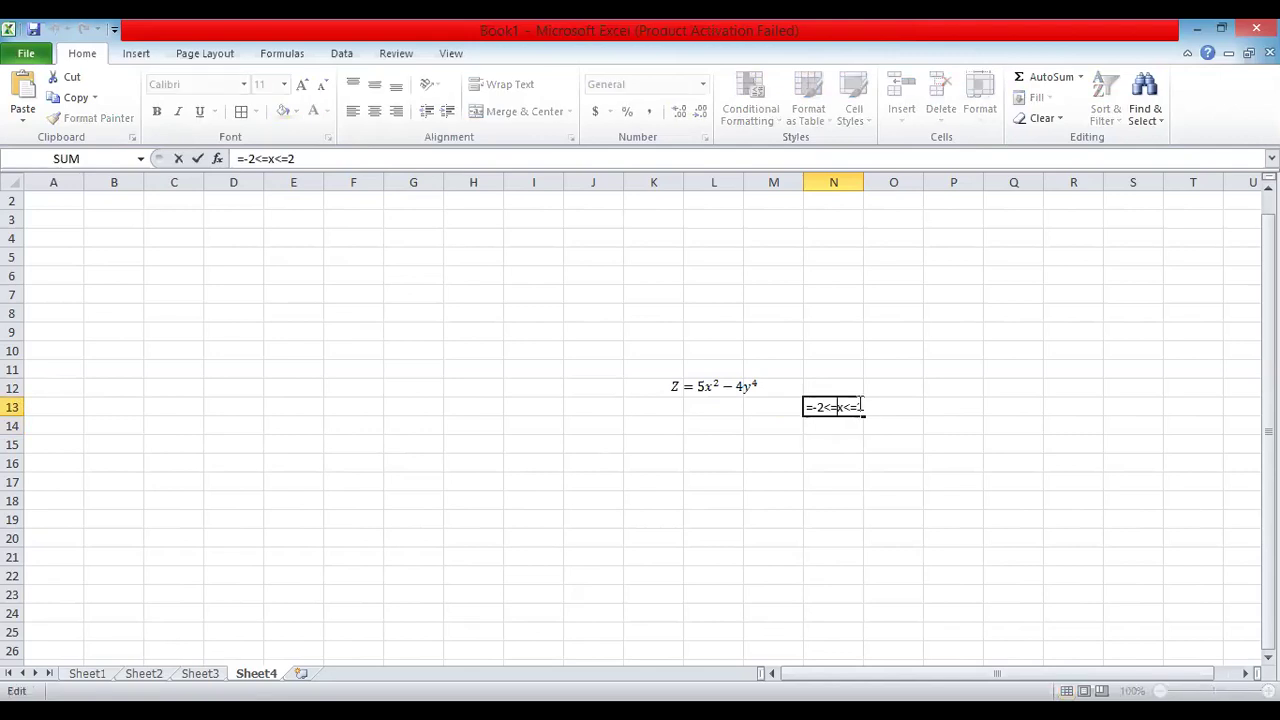
{"action": "left_click", "coordinate": [816, 407]}
{"action": "key", "text": "BackSpace"}
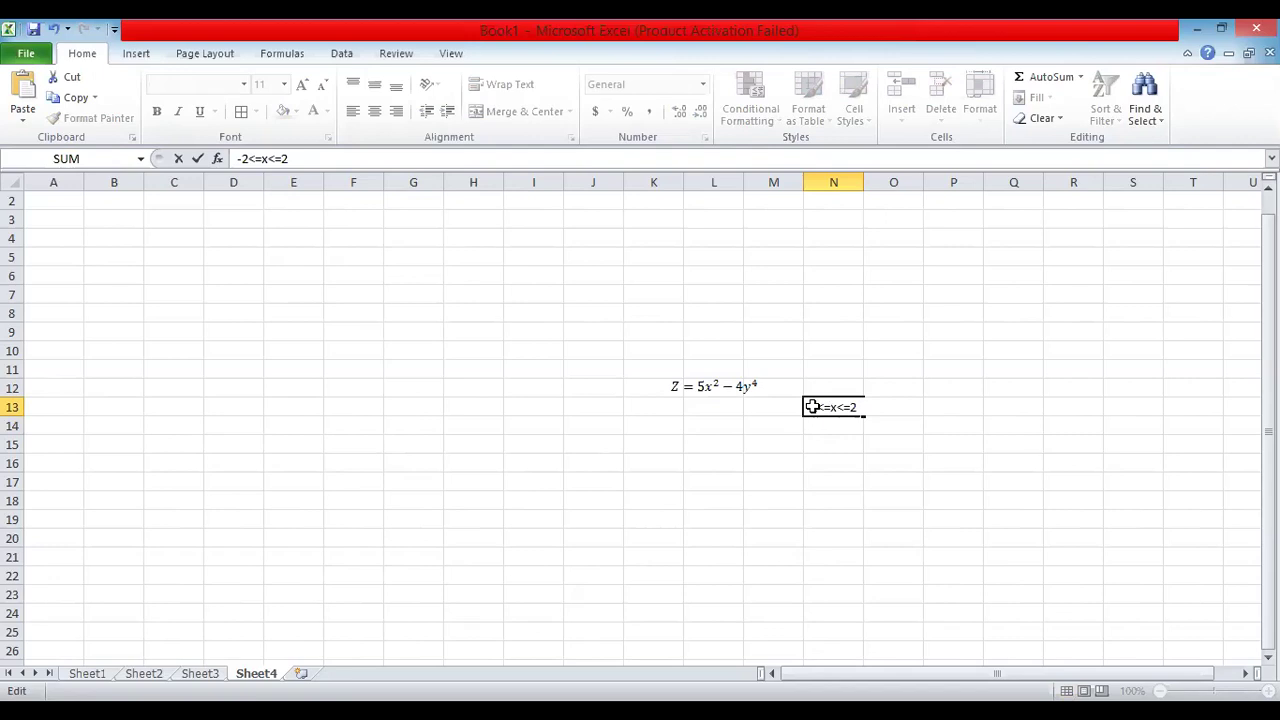
{"action": "key", "text": "ctrl+Return"}
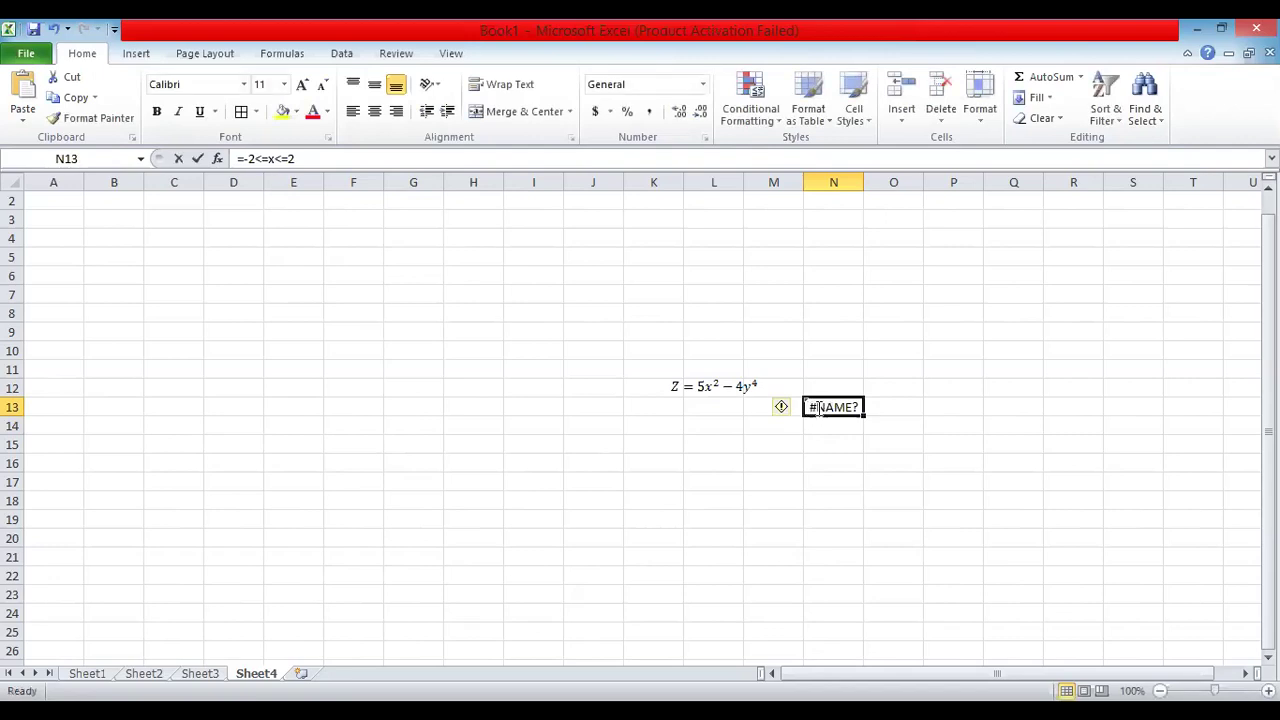
{"action": "double_click", "coordinate": [819, 408]}
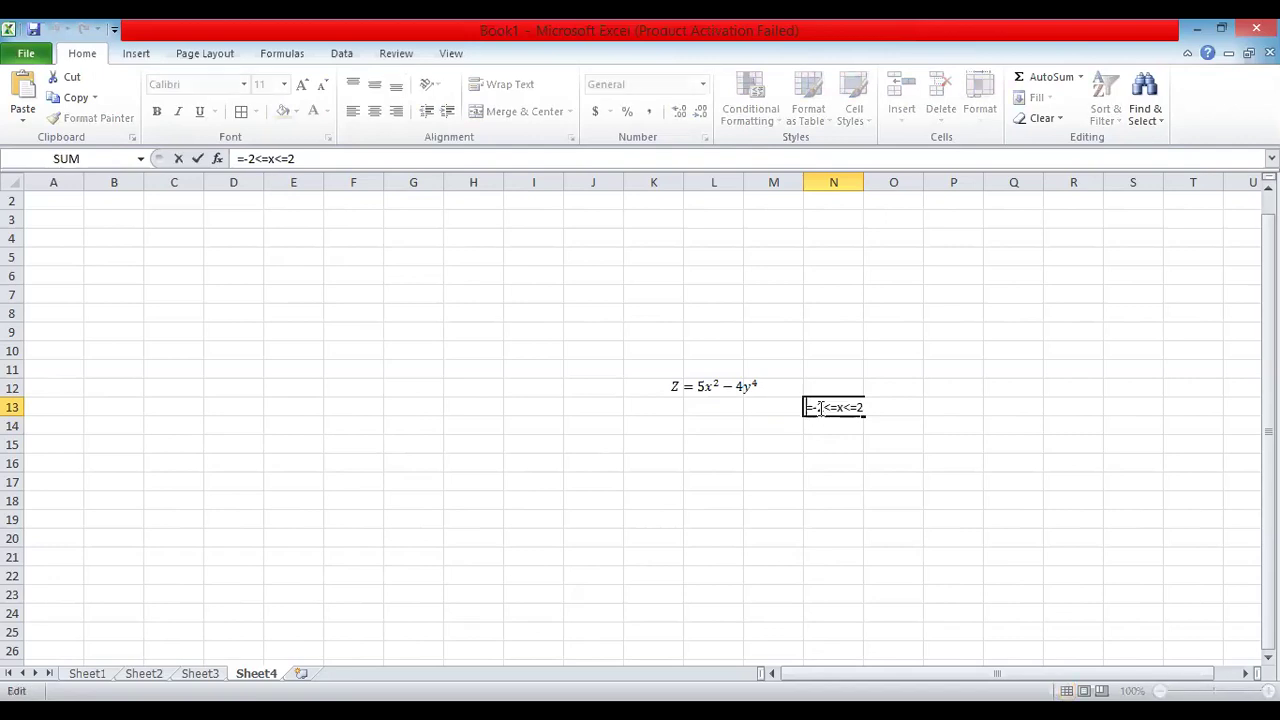
{"action": "type", "text": "$"}
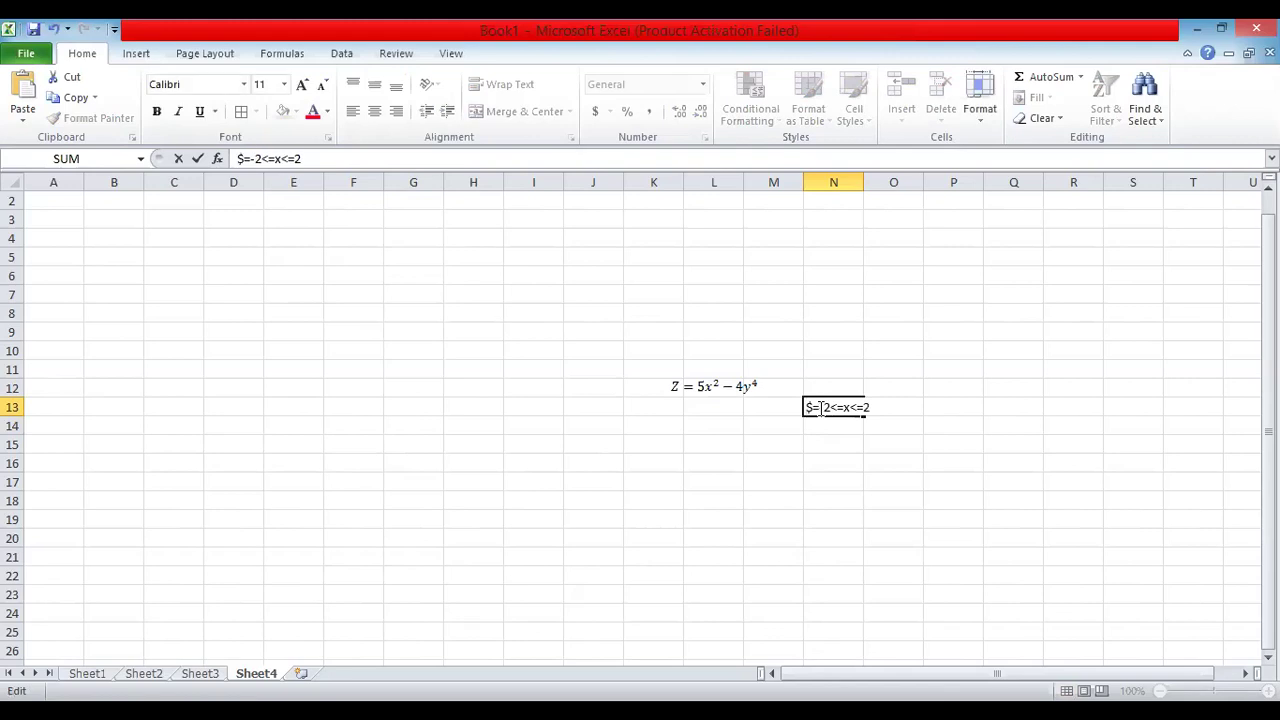
{"action": "key", "text": "BackSpace"}
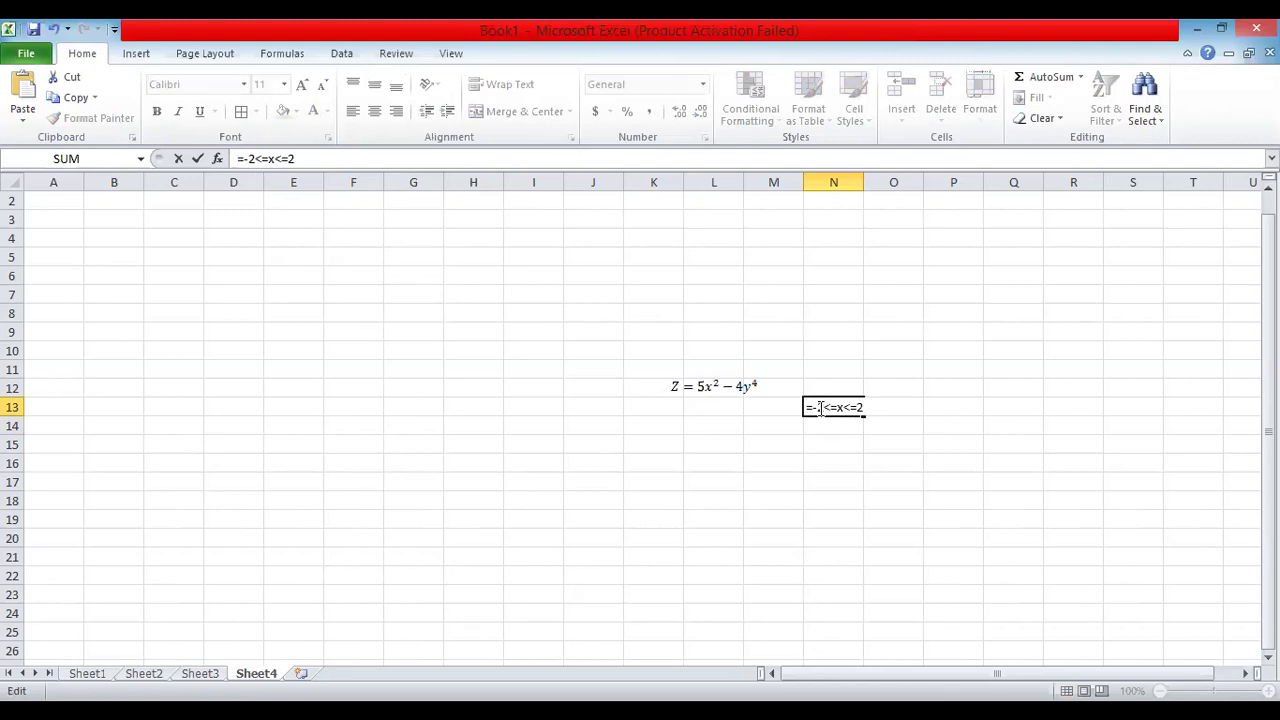
{"action": "type", "text": "="}
{"action": "left_click", "coordinate": [838, 442]}
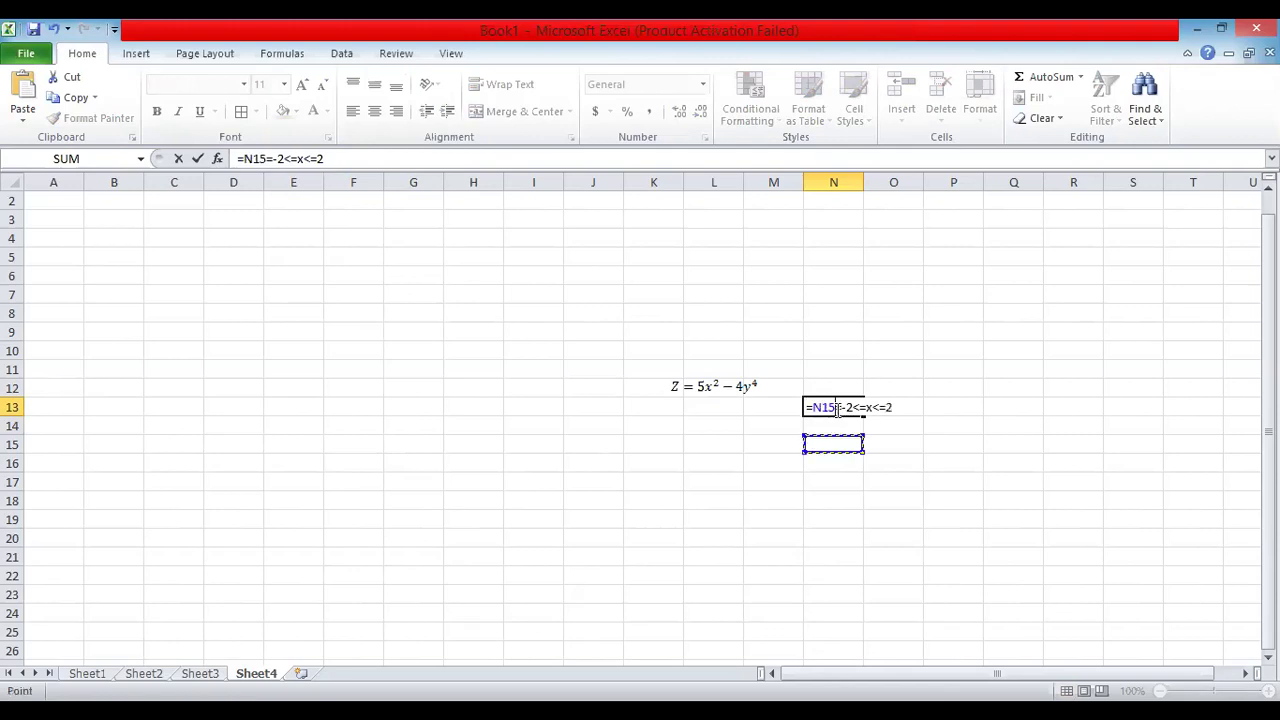
{"action": "left_click", "coordinate": [838, 410]}
{"action": "key", "text": "BackSpace"}
{"action": "key", "text": "BackSpace"}
{"action": "key", "text": "BackSpace"}
{"action": "key", "text": "BackSpace"}
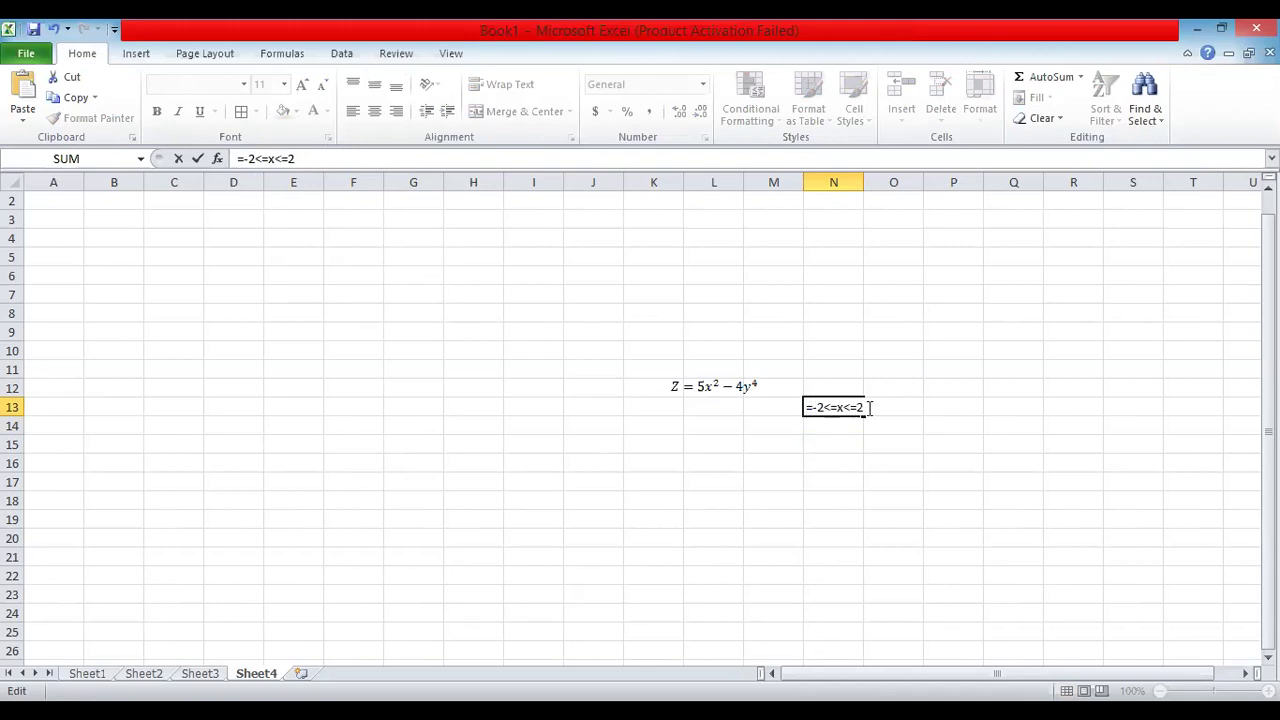
Clear the range condition from cell N13
{"action": "key", "text": "BackSpace"}
{"action": "key", "text": "BackSpace"}
{"action": "key", "text": "BackSpace"}
{"action": "key", "text": "BackSpace"}
{"action": "key", "text": "BackSpace"}
{"action": "key", "text": "BackSpace"}
{"action": "key", "text": "BackSpace"}
{"action": "key", "text": "BackSpace"}
{"action": "key", "text": "BackSpace"}
{"action": "key", "text": "Escape"}
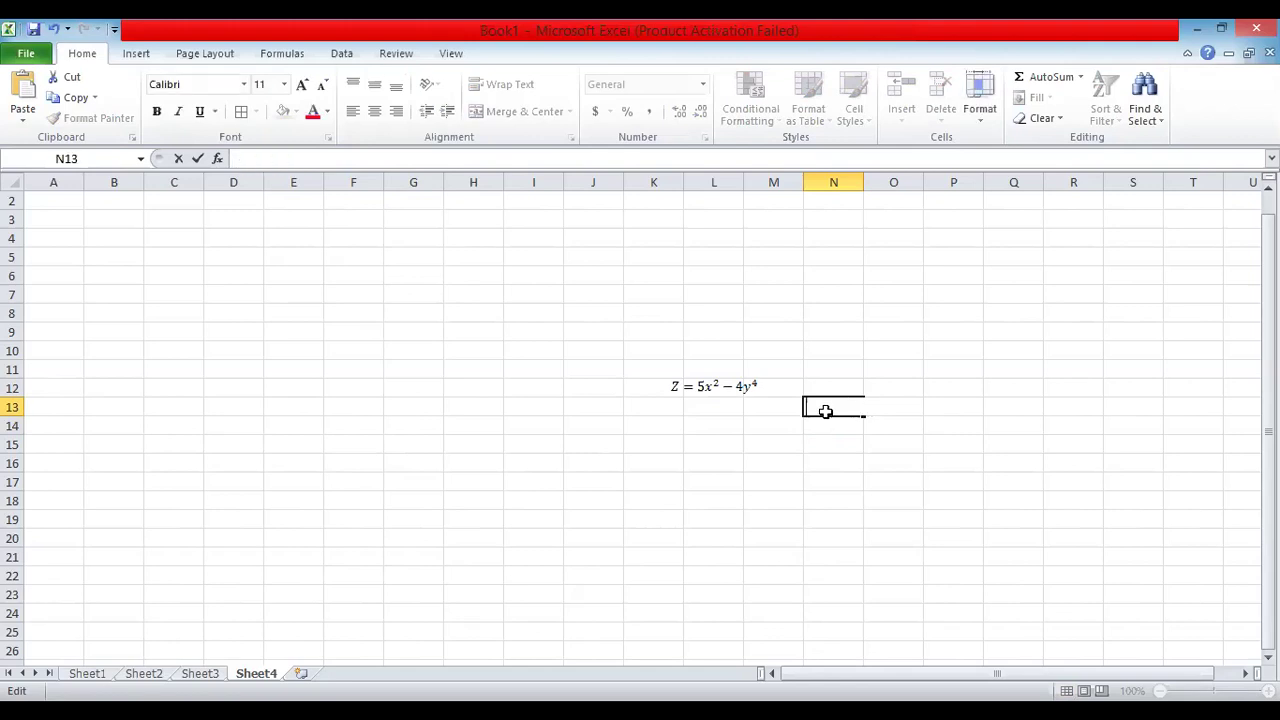
{"action": "key", "text": "Down"}
{"action": "key", "text": "Down"}
{"action": "left_click", "coordinate": [813, 405]}
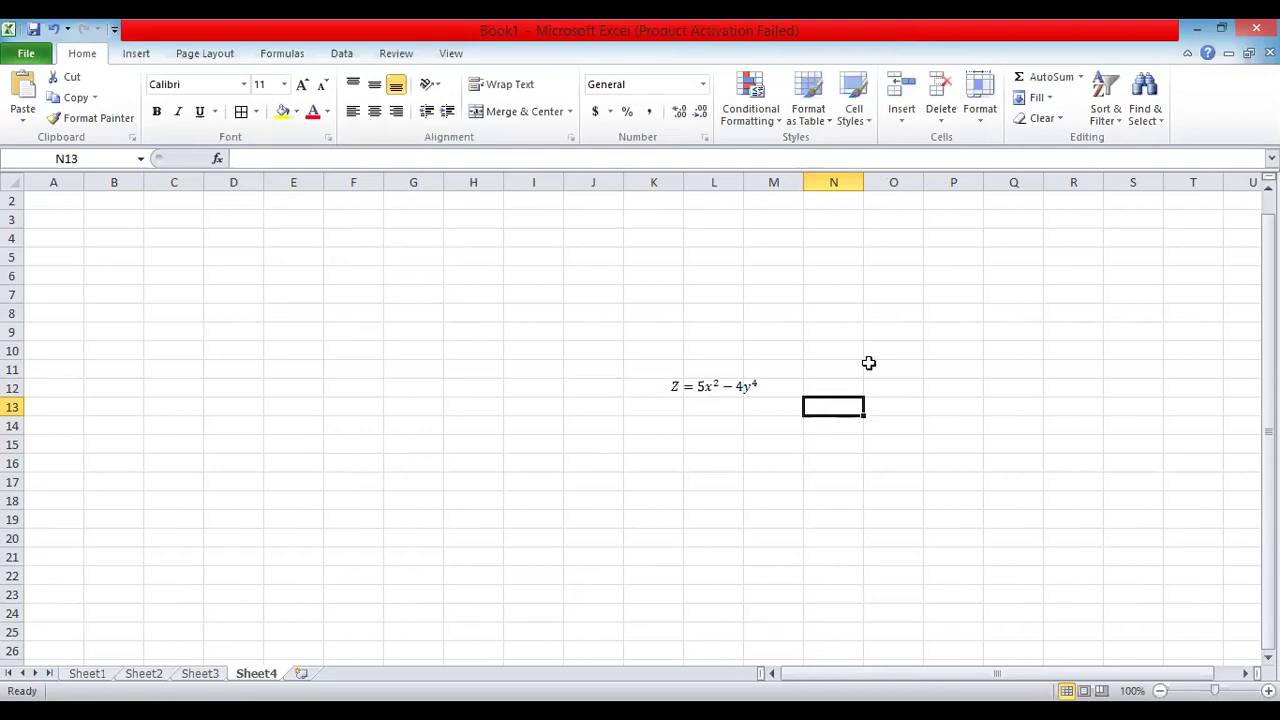
Widen column M to about twice and column N to about three times the standard column width
{"action": "key", "text": "ctrl+z"}
{"action": "left_click", "coordinate": [882, 424]}
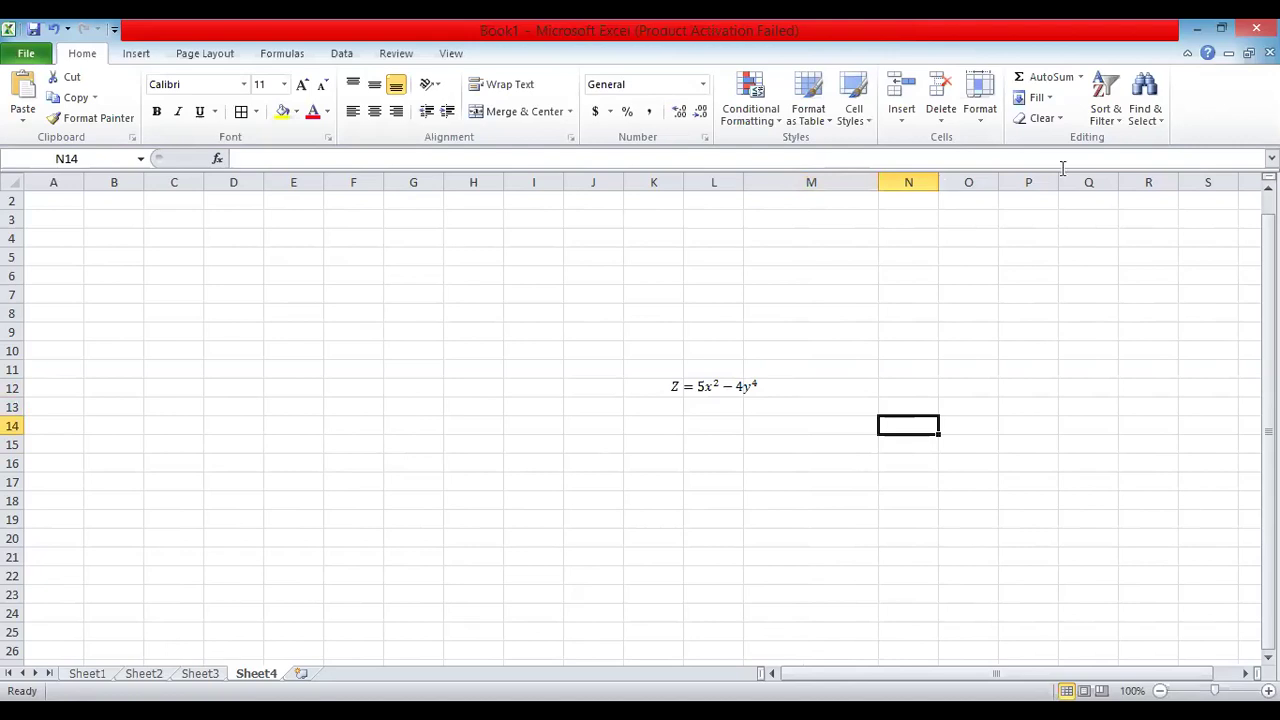
{"action": "left_click_drag", "start_coordinate": [1062, 167], "coordinate": [1062, 167]}
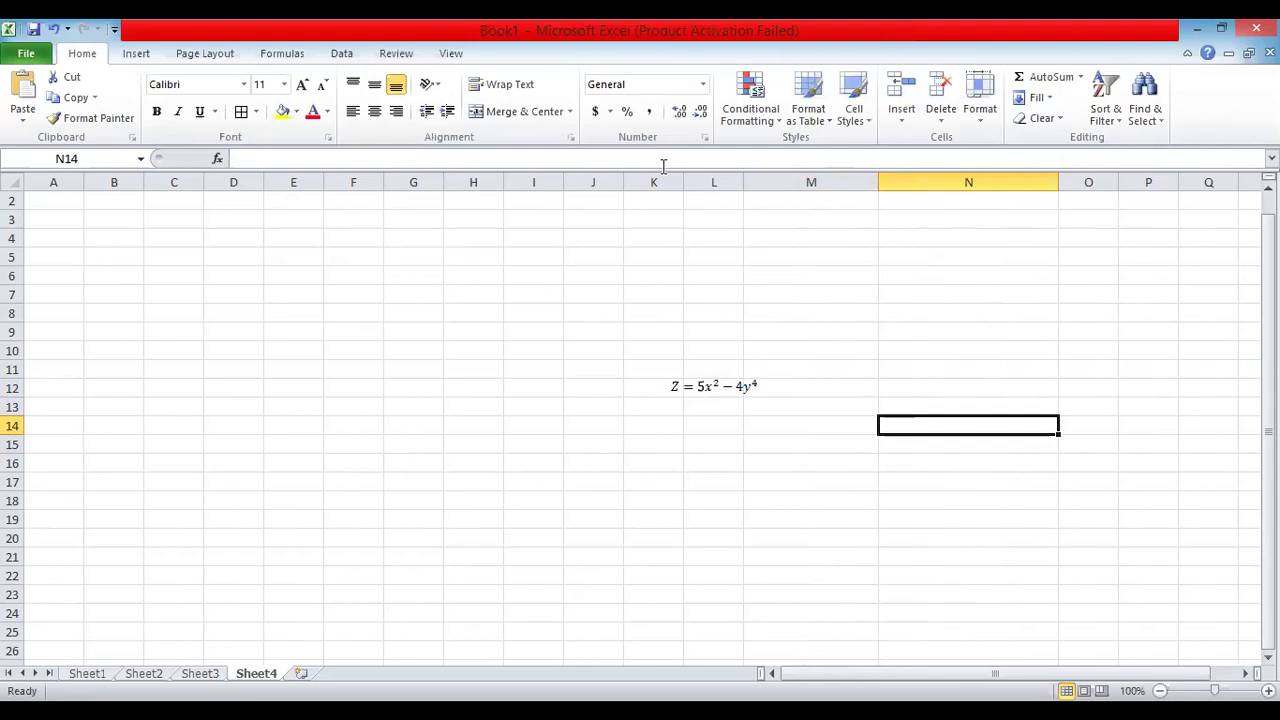
Label the axes of the value table with x in D14, z in C15 and y in B16
{"action": "left_click", "coordinate": [220, 430]}
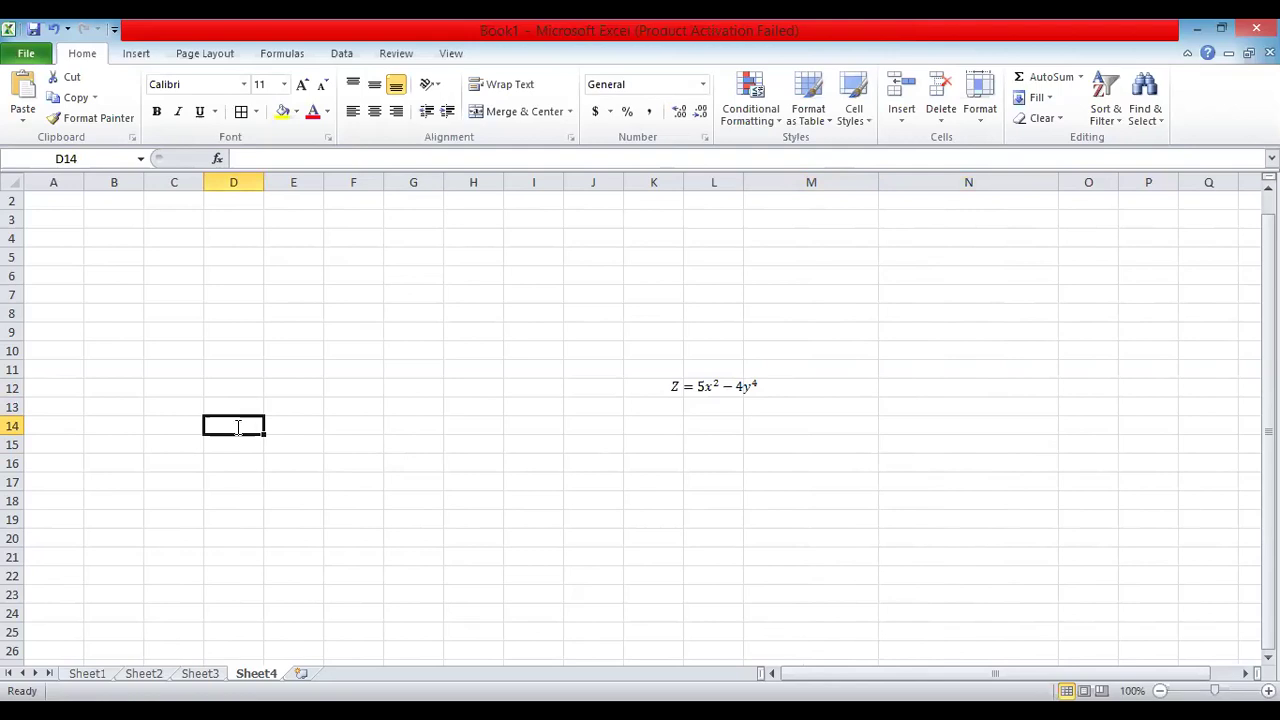
{"action": "type", "text": "c"}
{"action": "key", "text": "BackSpace"}
{"action": "type", "text": "x"}
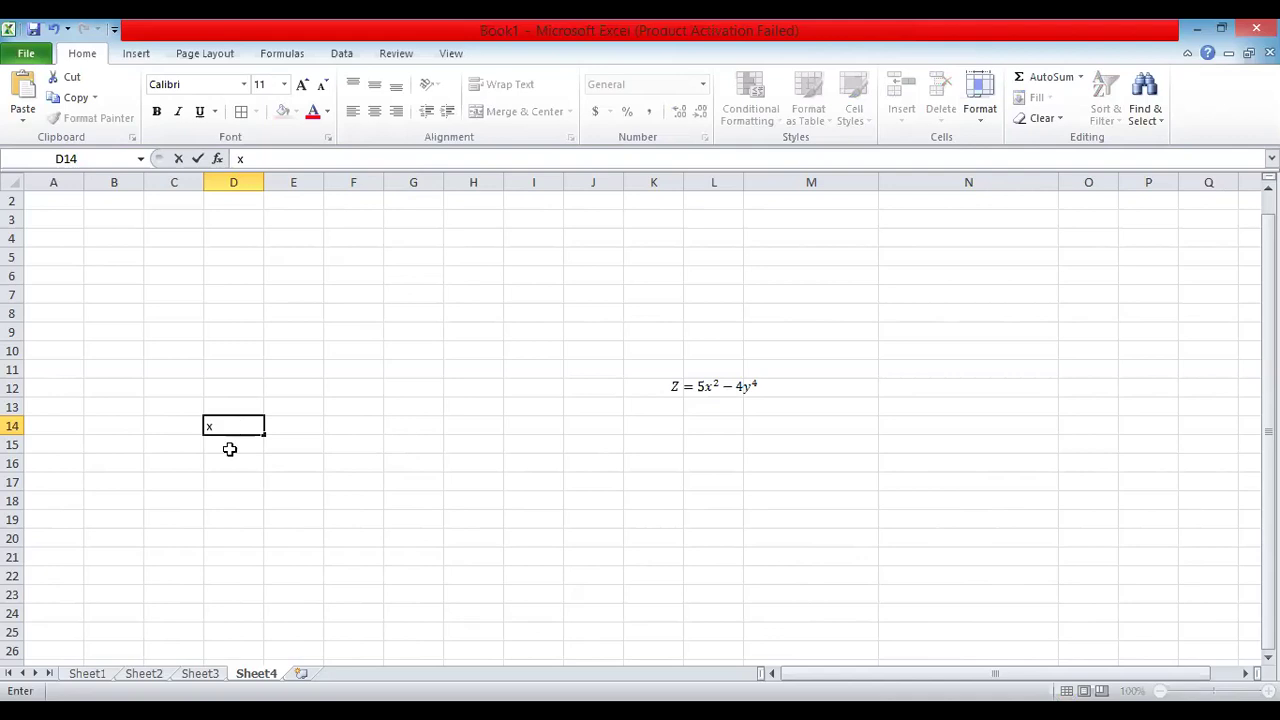
{"action": "left_click", "coordinate": [235, 441]}
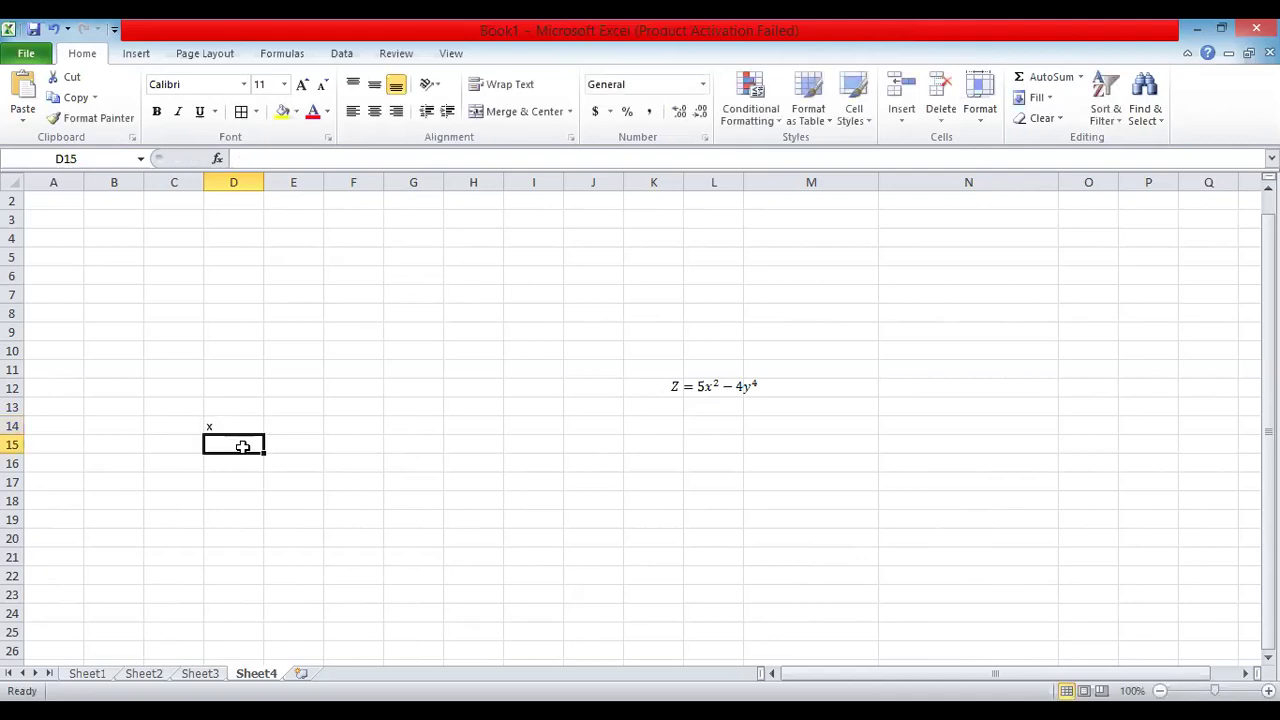
{"action": "left_click", "coordinate": [181, 445]}
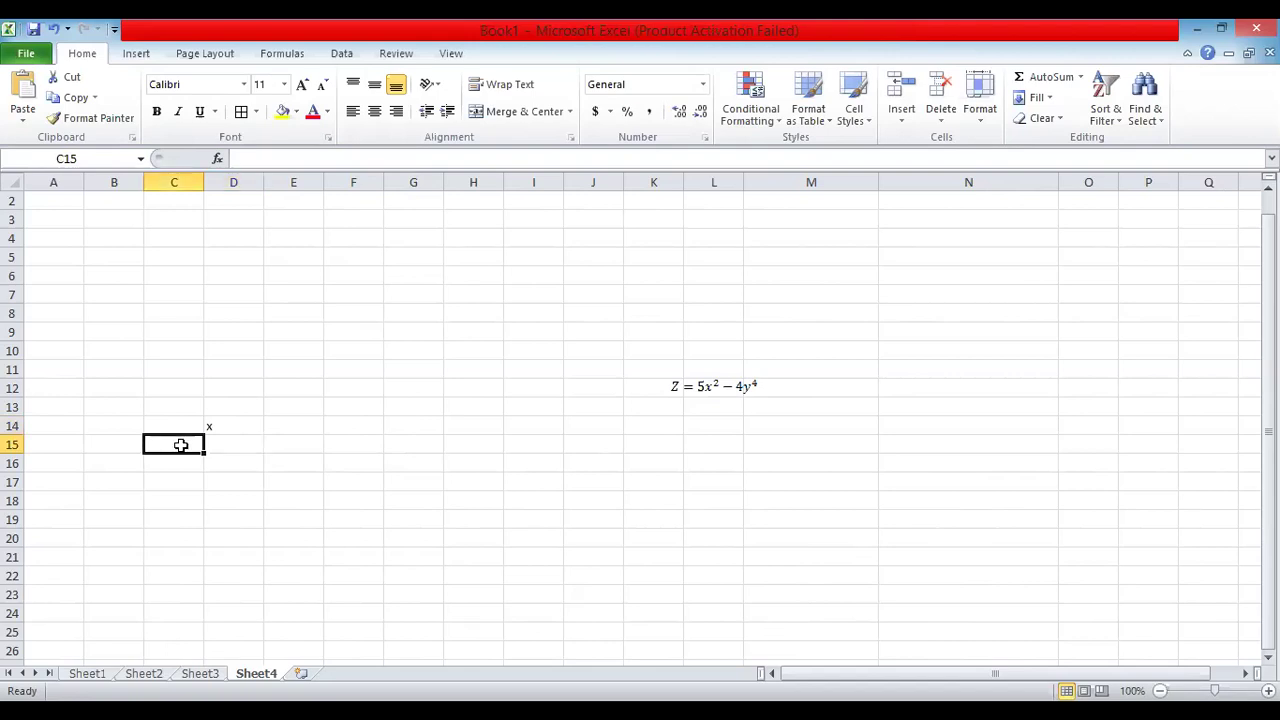
{"action": "type", "text": "z"}
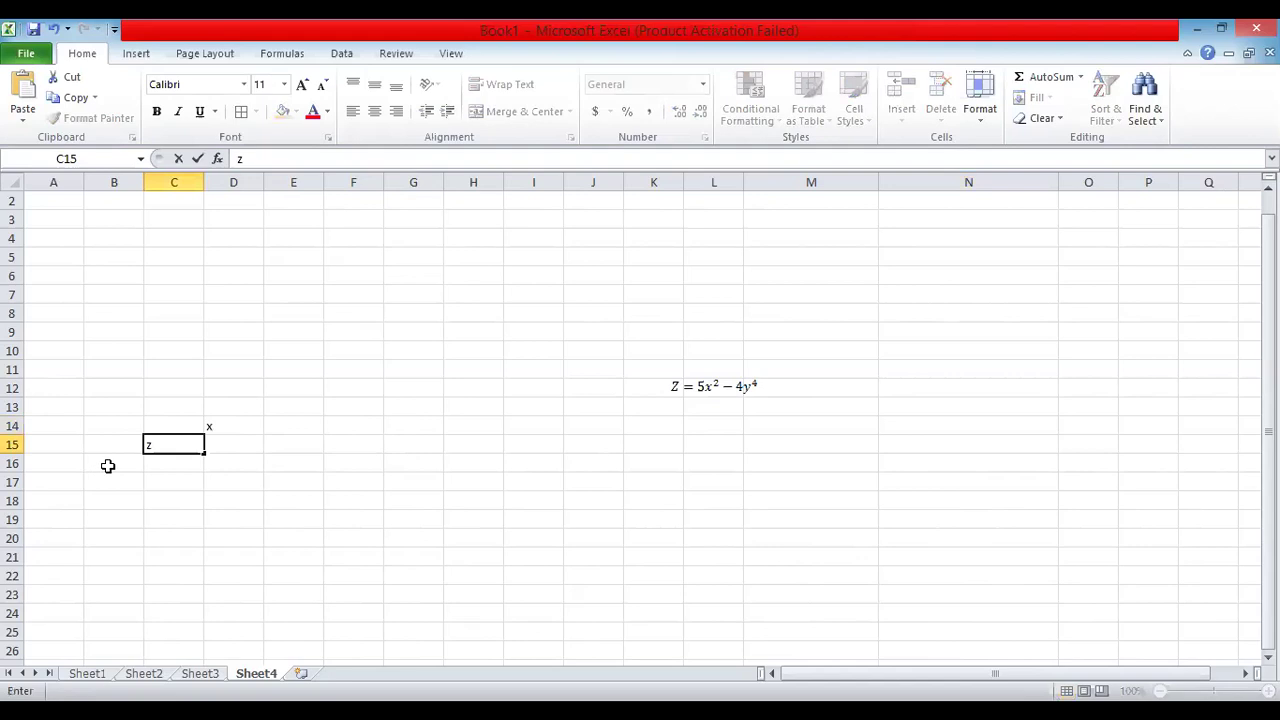
{"action": "left_click", "coordinate": [108, 466]}
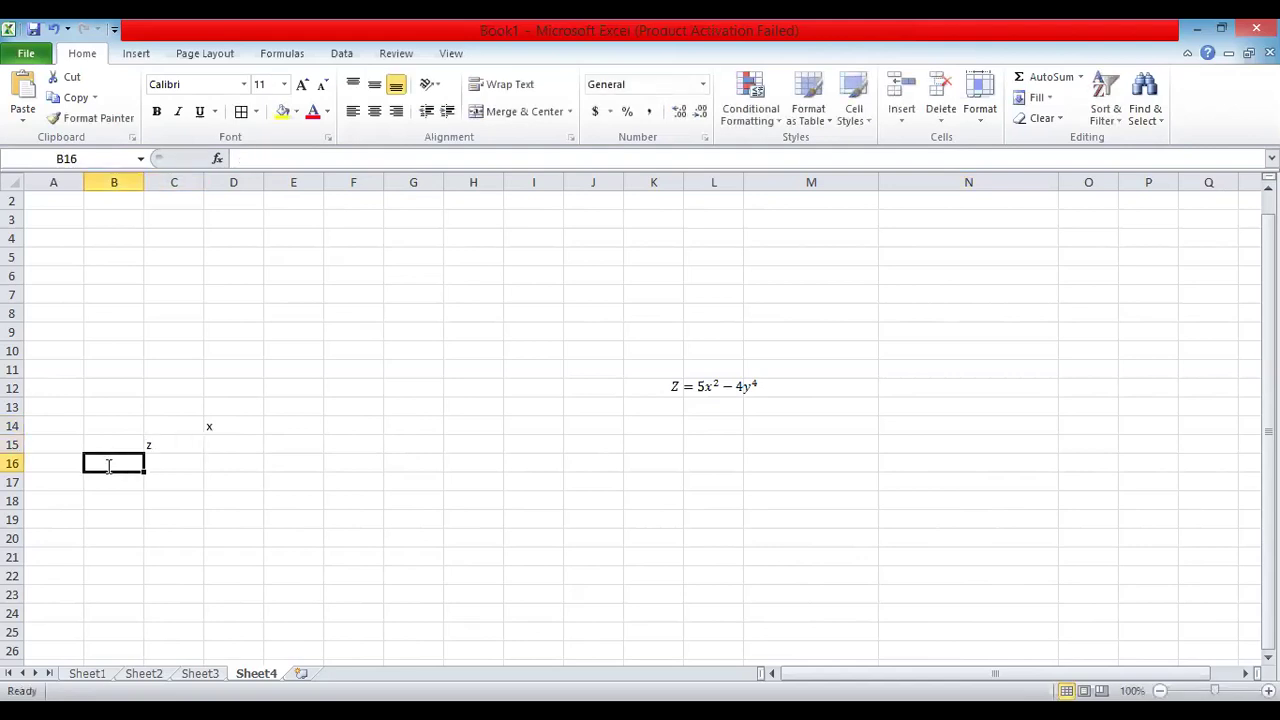
{"action": "type", "text": "y"}
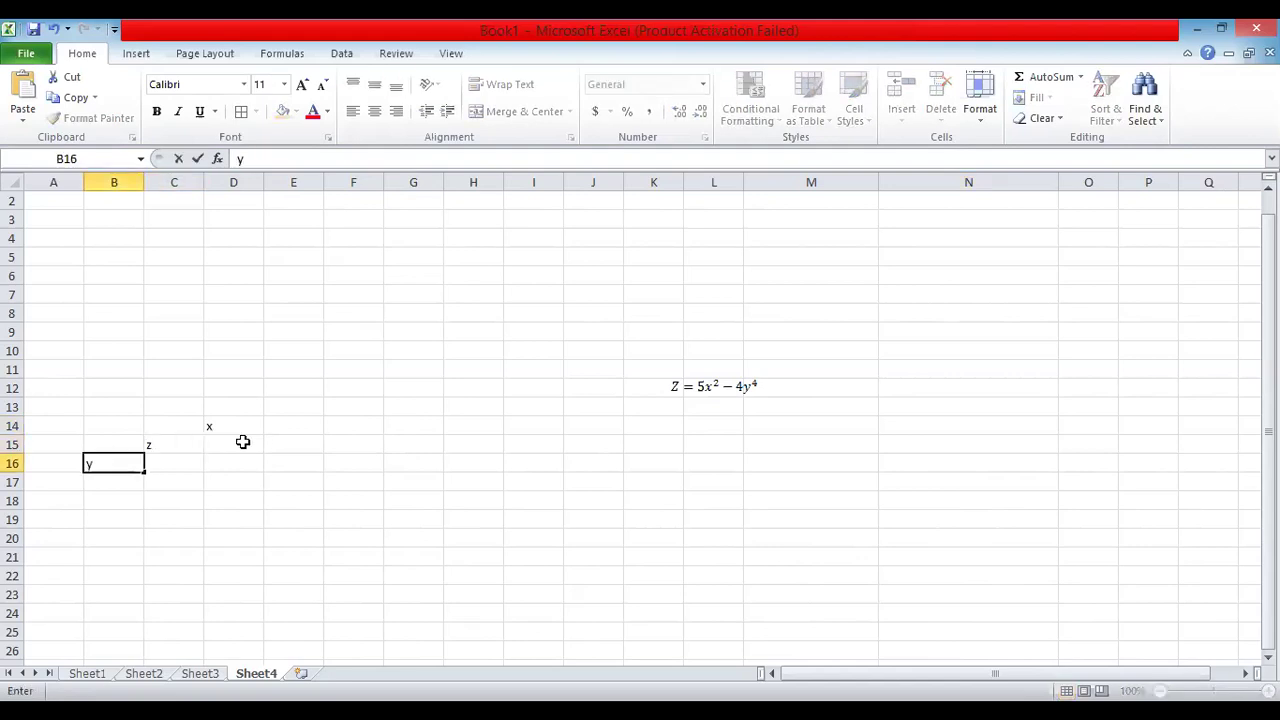
Enter -2 and -1.5 in D15 and E15 and extend the x series across row 15 to 2 in column L
{"action": "left_click", "coordinate": [243, 441]}
{"action": "scroll", "coordinate": [240, 443], "scroll_direction": "up", "scroll_amount": 1}
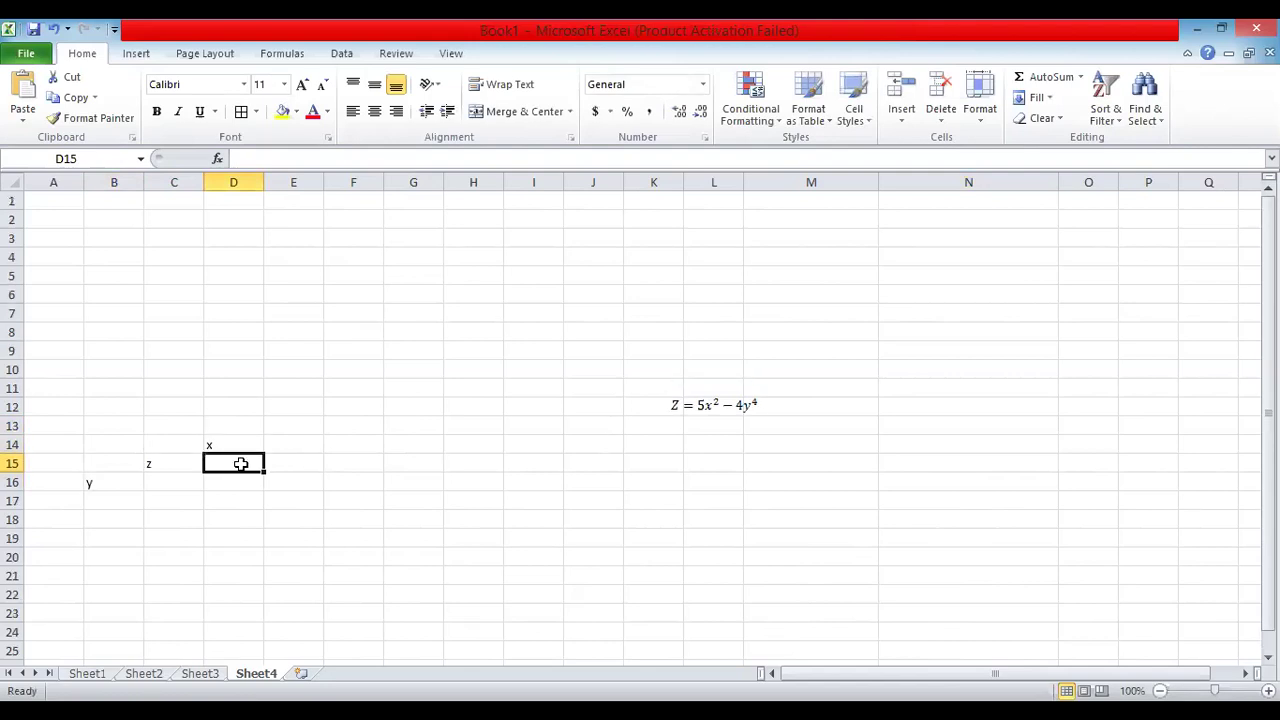
{"action": "type", "text": "-2"}
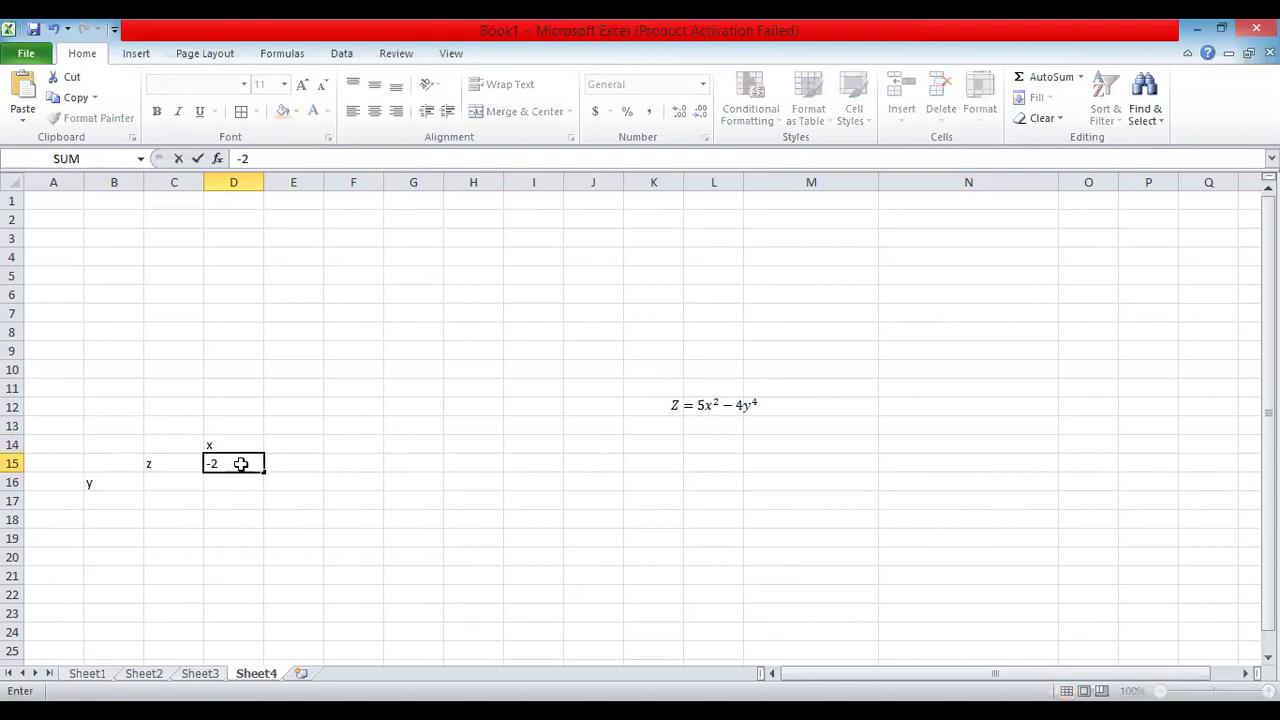
{"action": "key", "text": "Tab"}
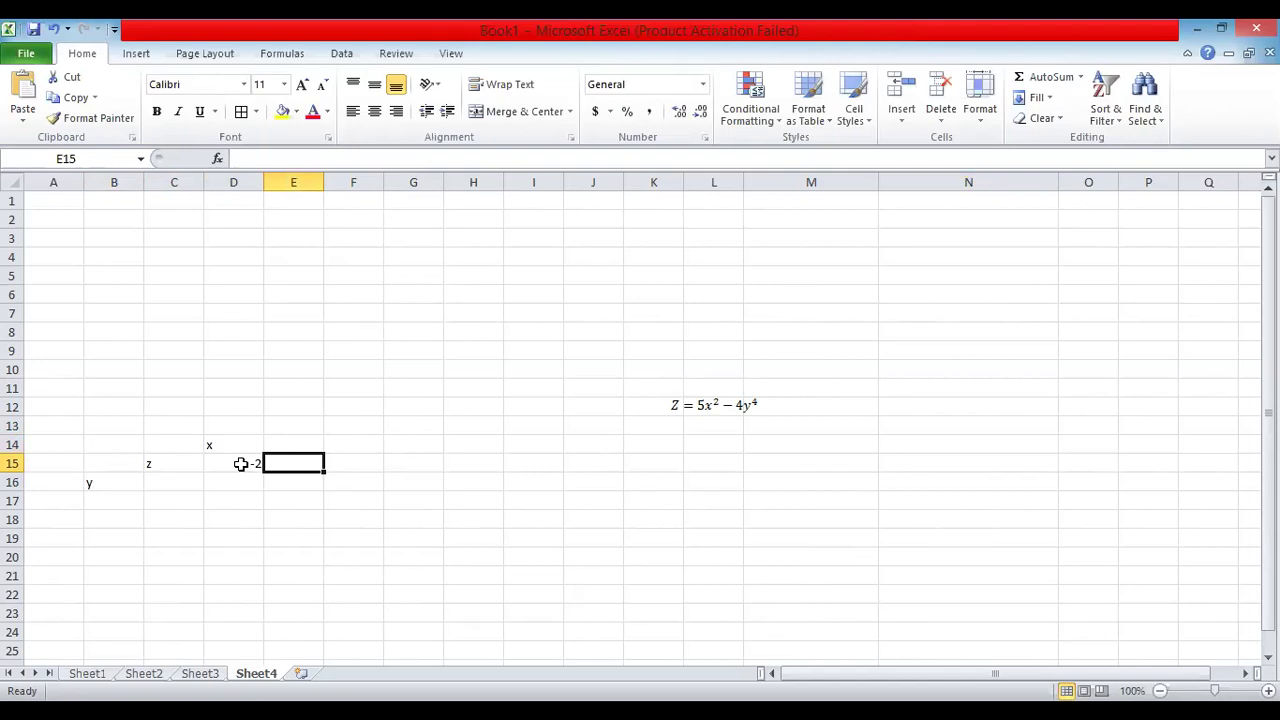
{"action": "type", "text": "-1."}
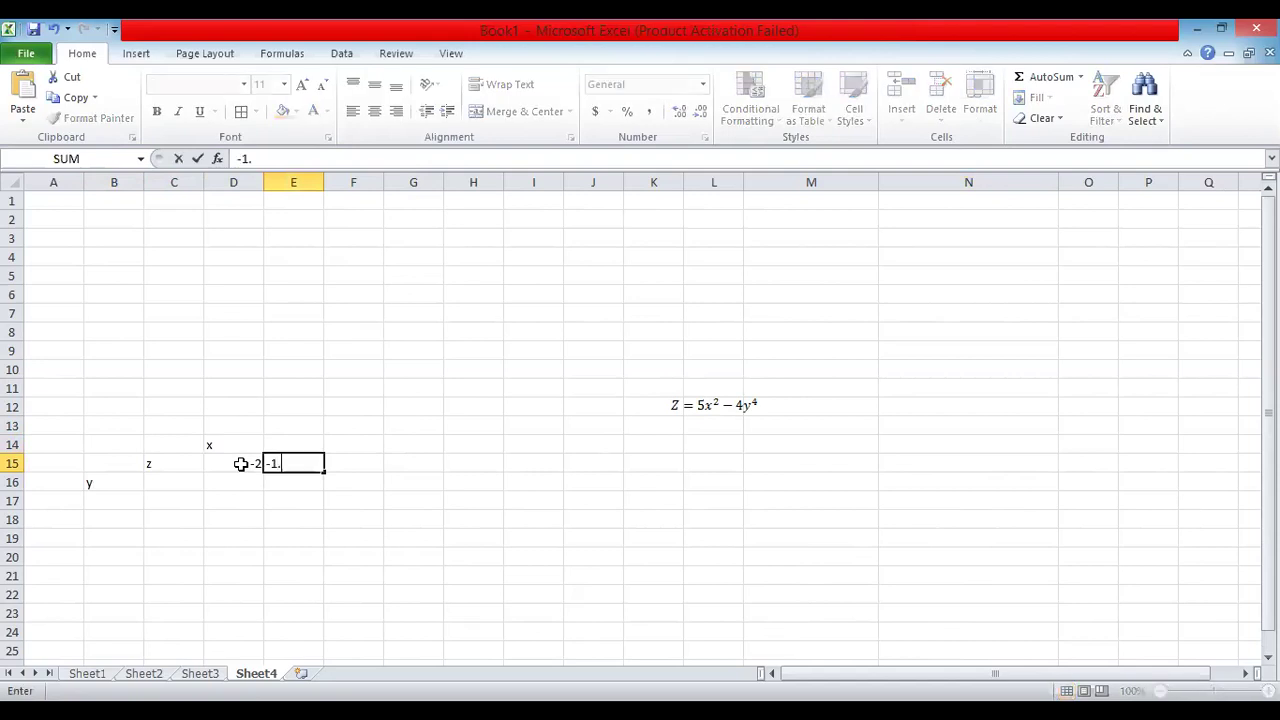
{"action": "type", "text": "5"}
{"action": "key", "text": "Return"}
{"action": "left_click", "coordinate": [242, 461]}
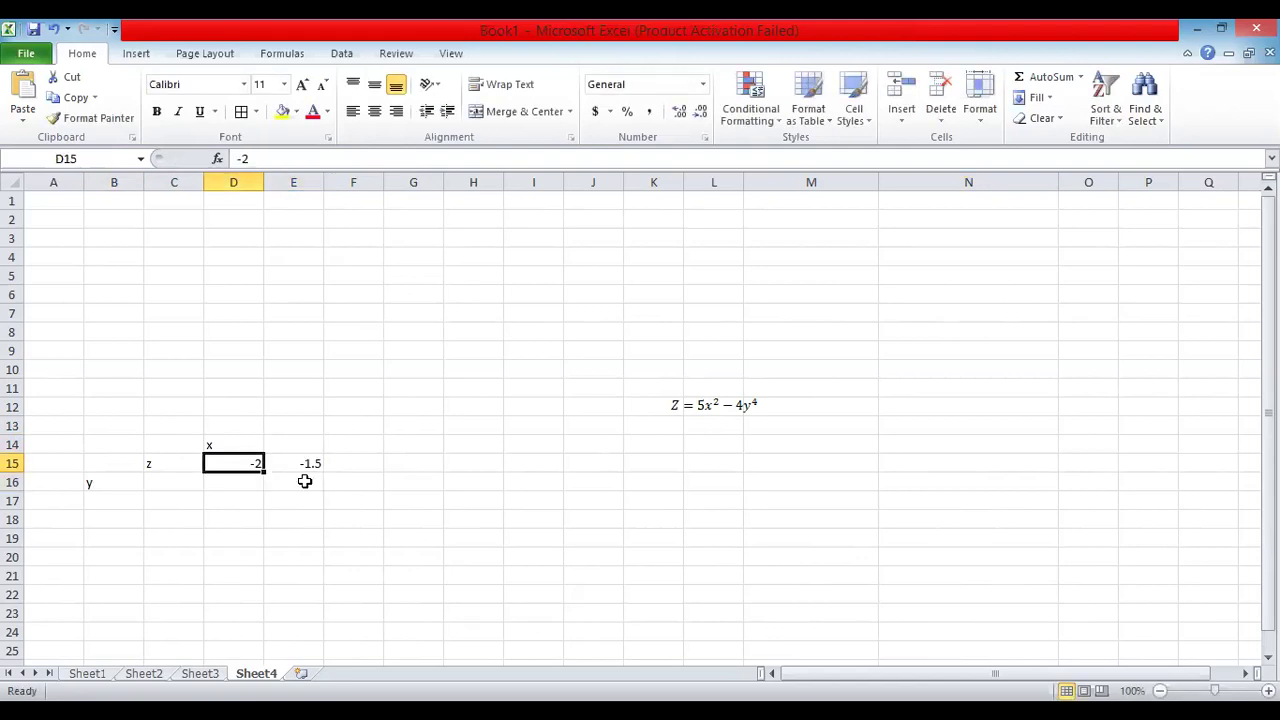
{"action": "left_click", "coordinate": [312, 465], "text": "shift"}
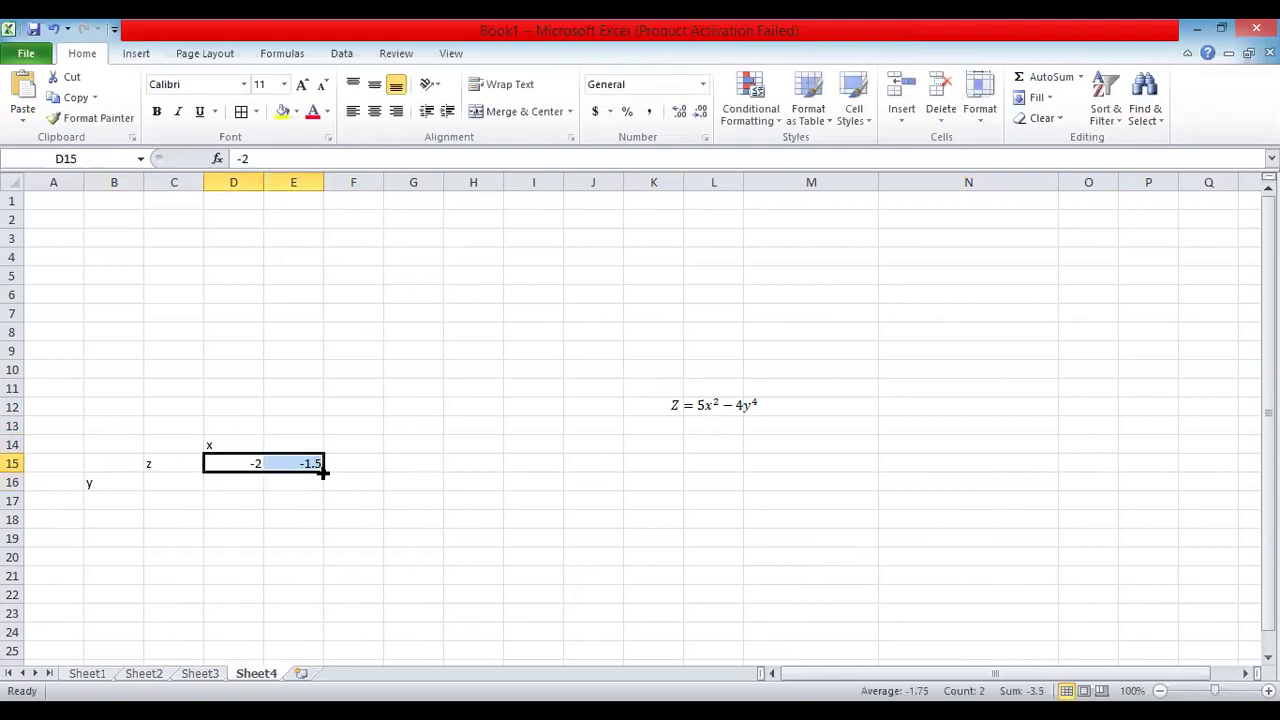
{"action": "left_click_drag", "start_coordinate": [324, 471], "coordinate": [696, 463]}
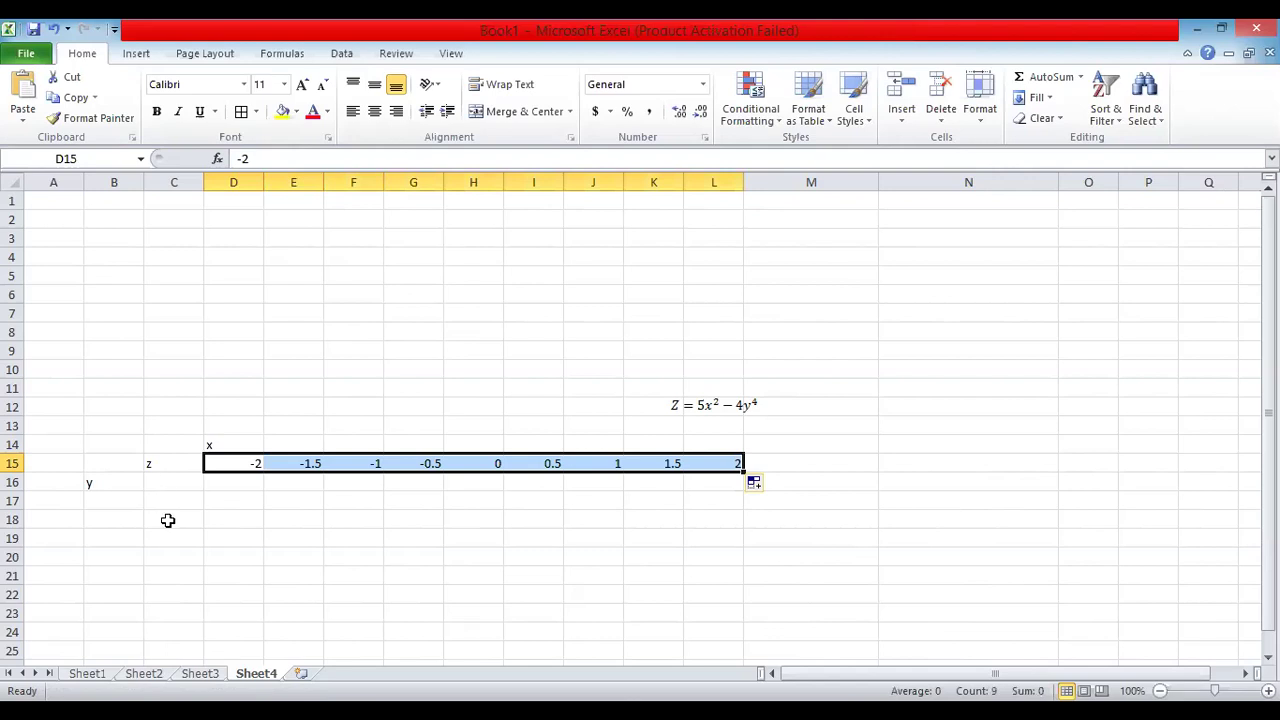
Enter -2 and -1.5 in C16 and C17 and extend the y series down column C to 2 in C24
{"action": "key", "text": "Left"}
{"action": "key", "text": "Down"}
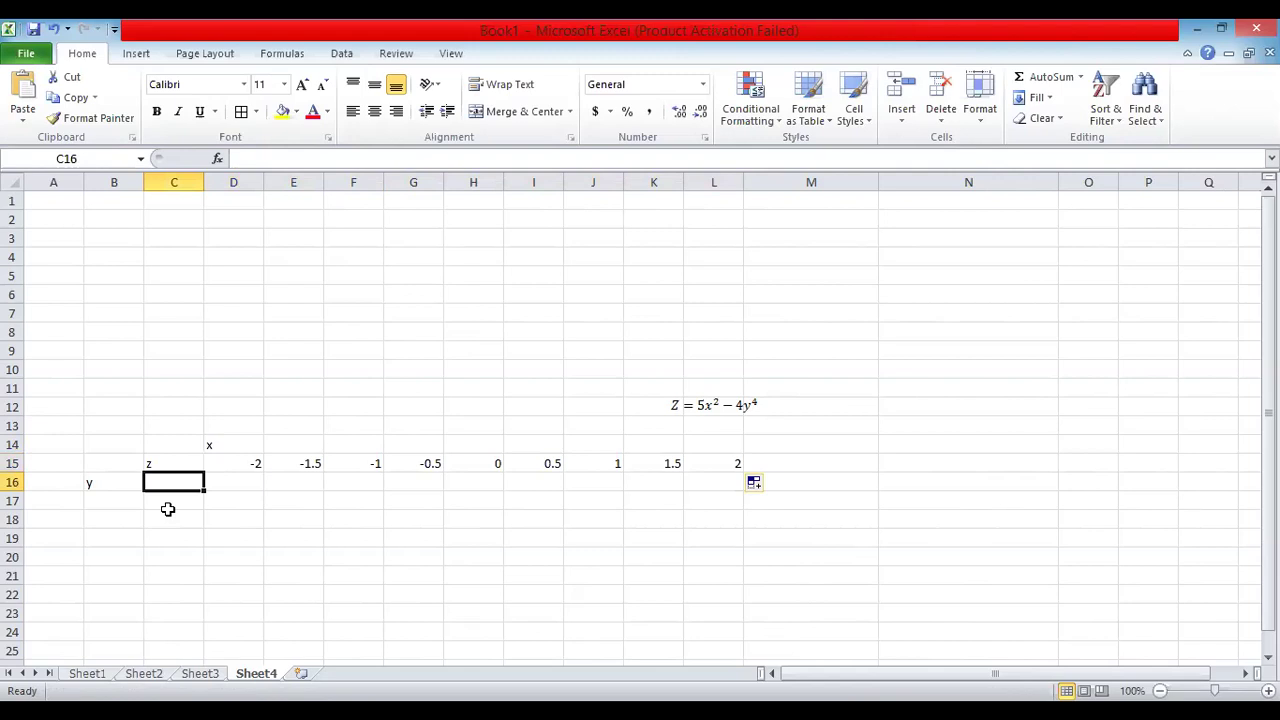
{"action": "type", "text": "-2"}
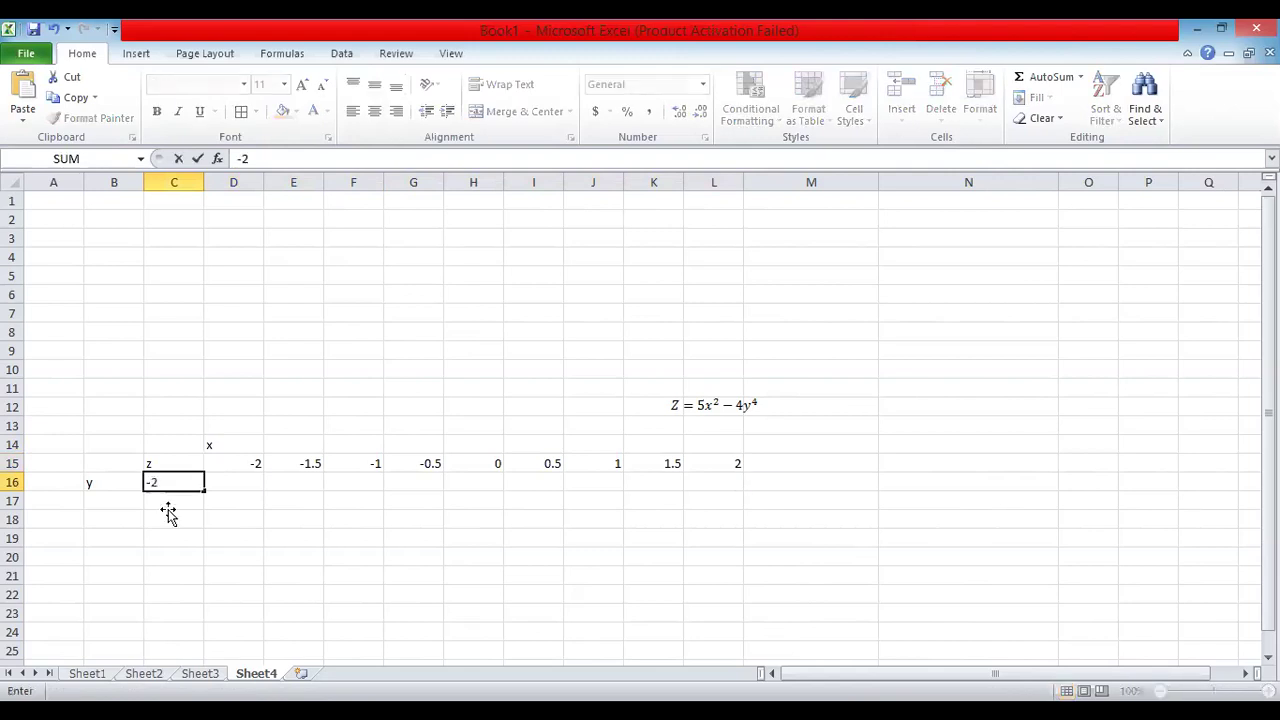
{"action": "key", "text": "Return"}
{"action": "type", "text": "-1.5"}
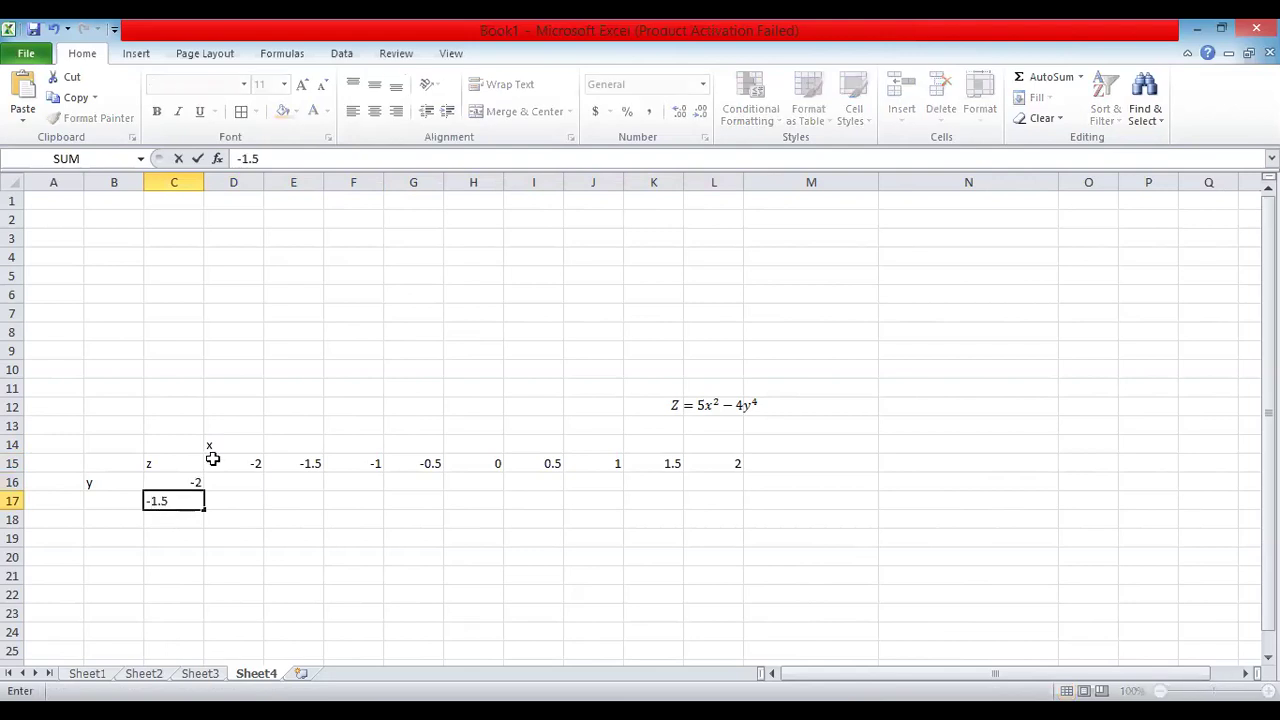
{"action": "key", "text": "Return"}
{"action": "left_click", "coordinate": [190, 480]}
{"action": "left_click", "coordinate": [203, 506], "text": "shift"}
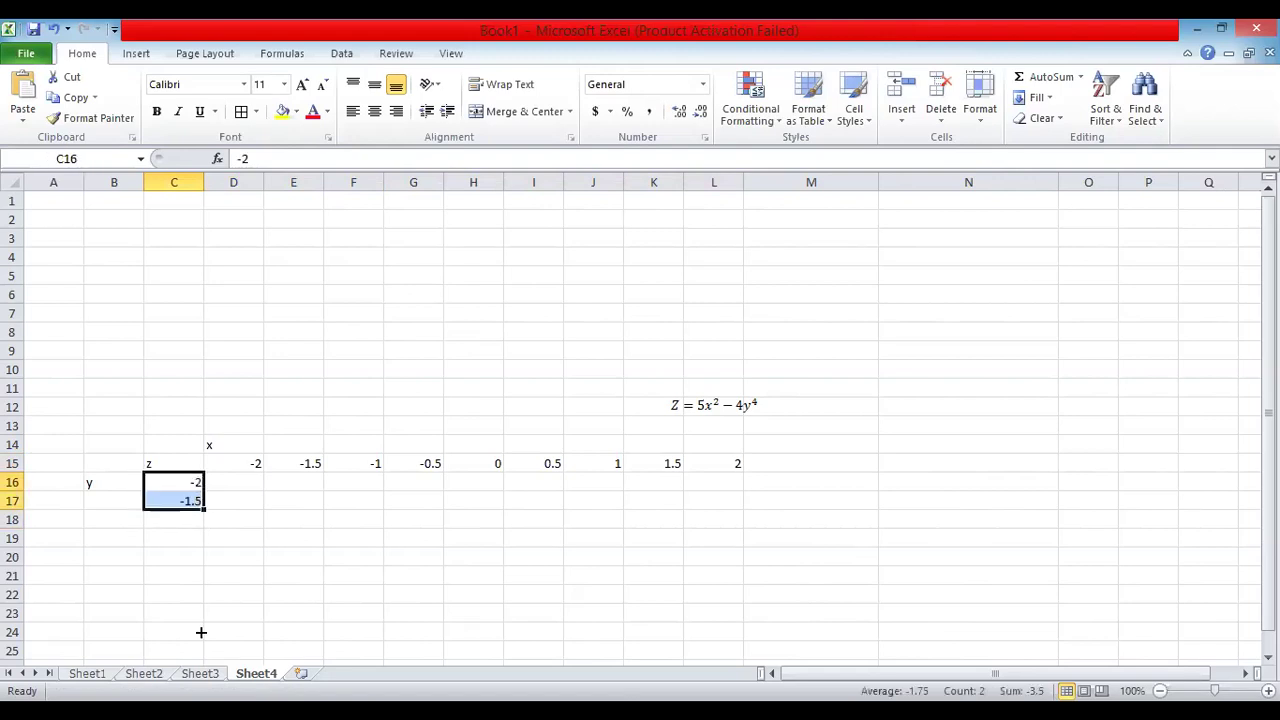
{"action": "left_click_drag", "start_coordinate": [203, 509], "coordinate": [203, 641]}
{"action": "left_click", "coordinate": [389, 554]}
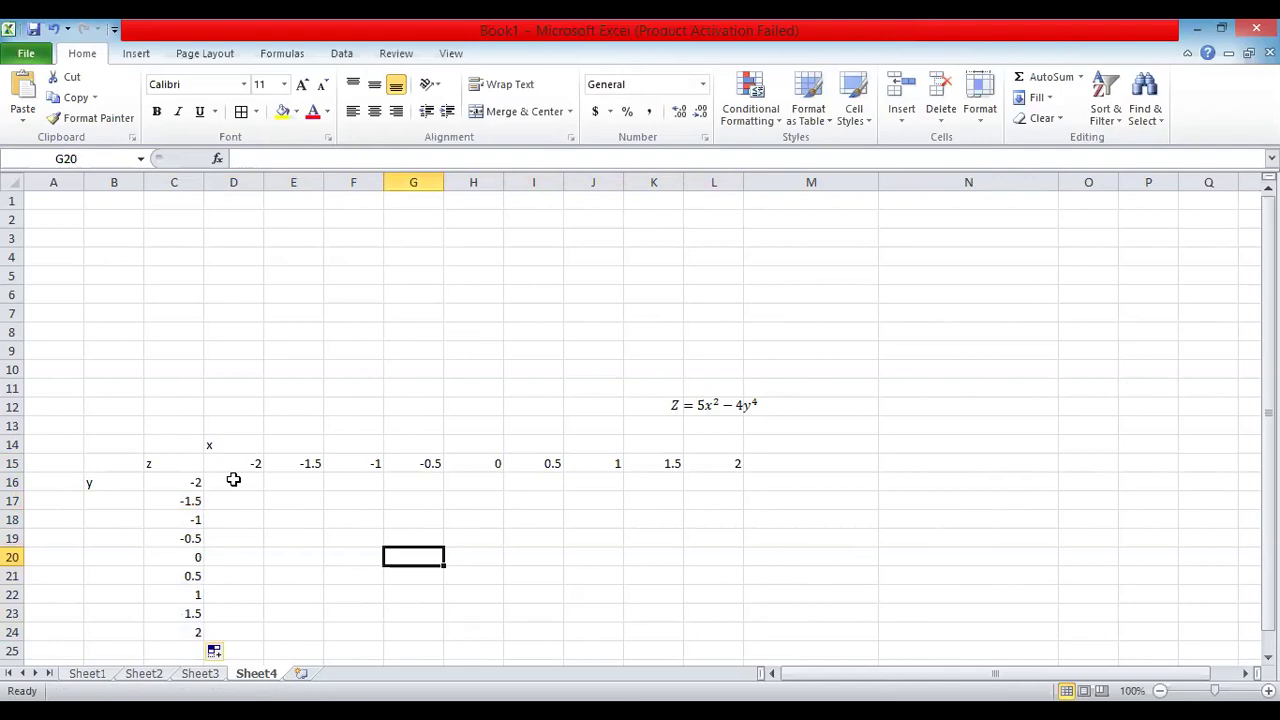
Enter the z formula =5*D15^2-4*C16^4 in cell D16
{"action": "left_click", "coordinate": [233, 480]}
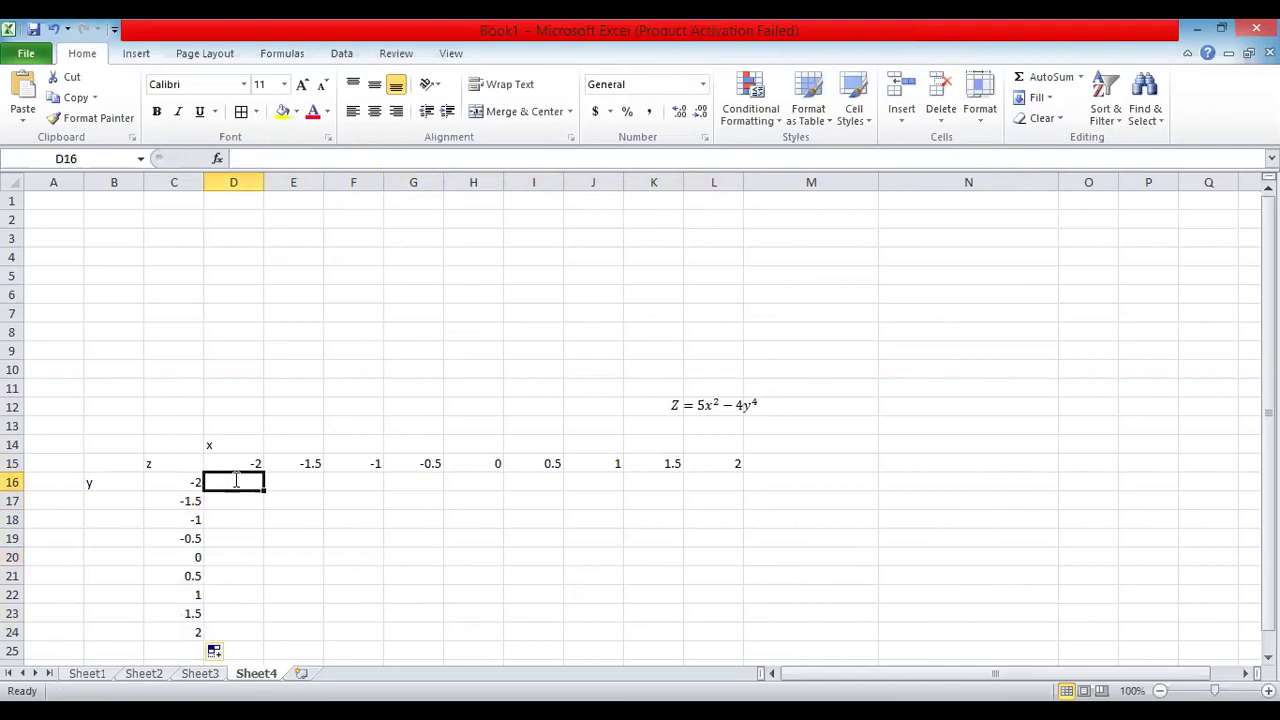
{"action": "type", "text": "=5*"}
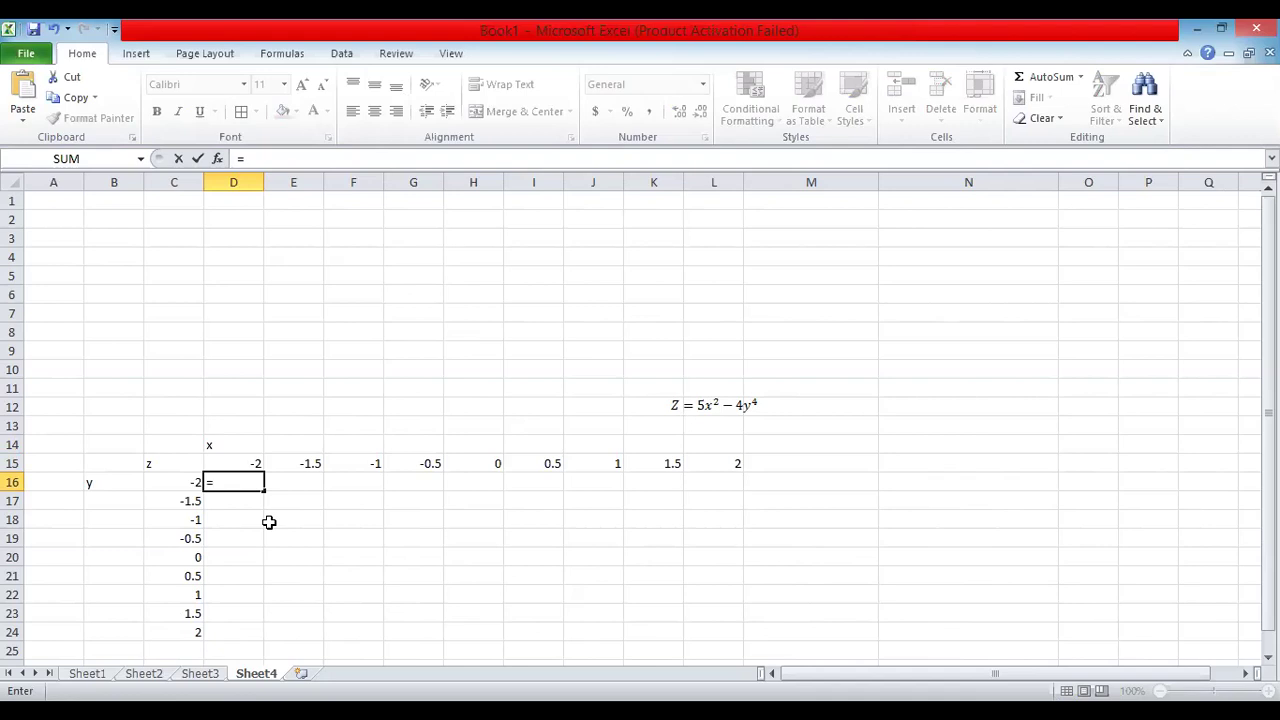
{"action": "type", "text": "5*"}
{"action": "left_click", "coordinate": [248, 461]}
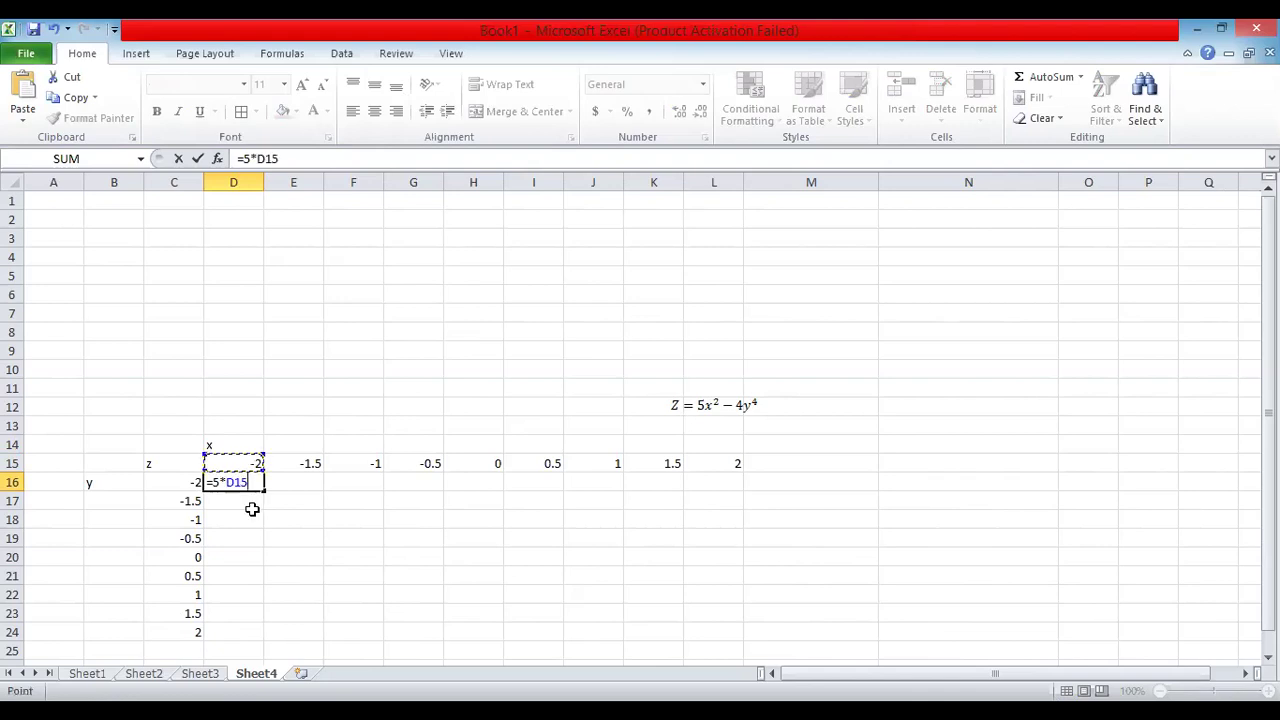
{"action": "type", "text": "^2"}
{"action": "type", "text": "-4"}
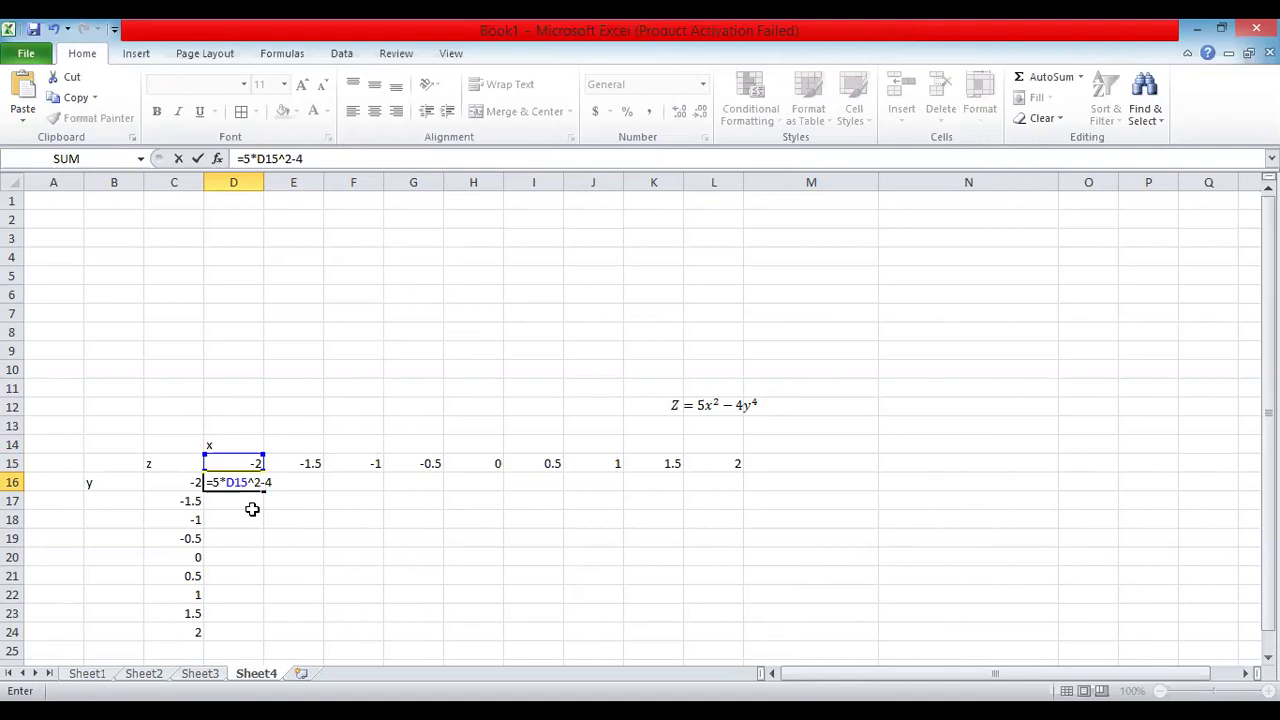
{"action": "type", "text": "*"}
{"action": "left_click", "coordinate": [196, 484]}
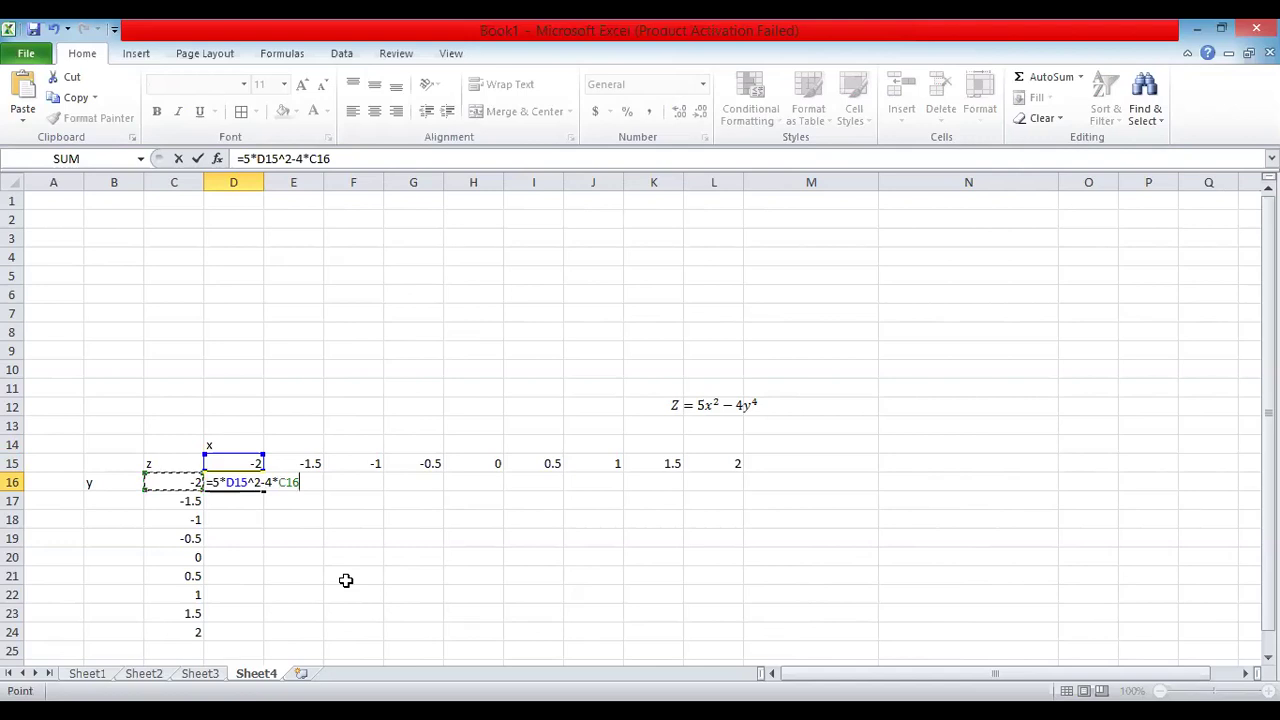
{"action": "type", "text": "^"}
{"action": "type", "text": "4"}
{"action": "key", "text": "Return"}
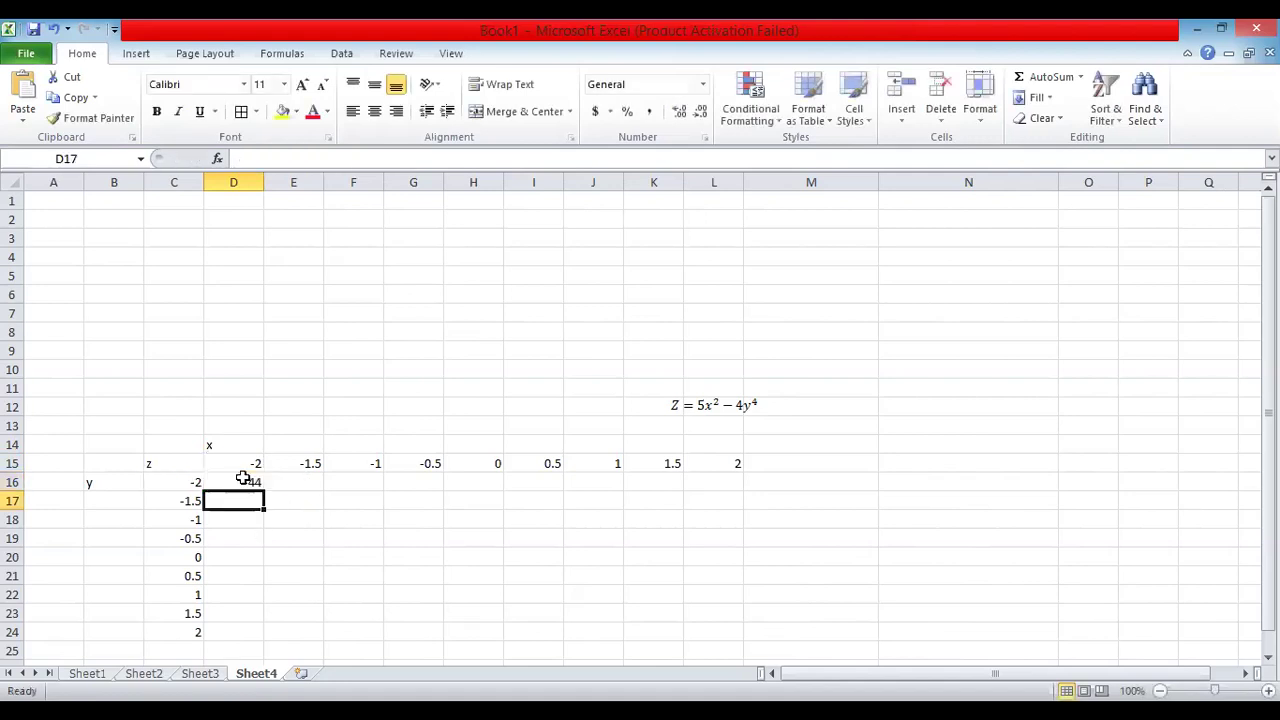
Try filling the D16 formula down to D24, check the copied references in D17, and undo the fill
{"action": "left_click", "coordinate": [248, 481]}
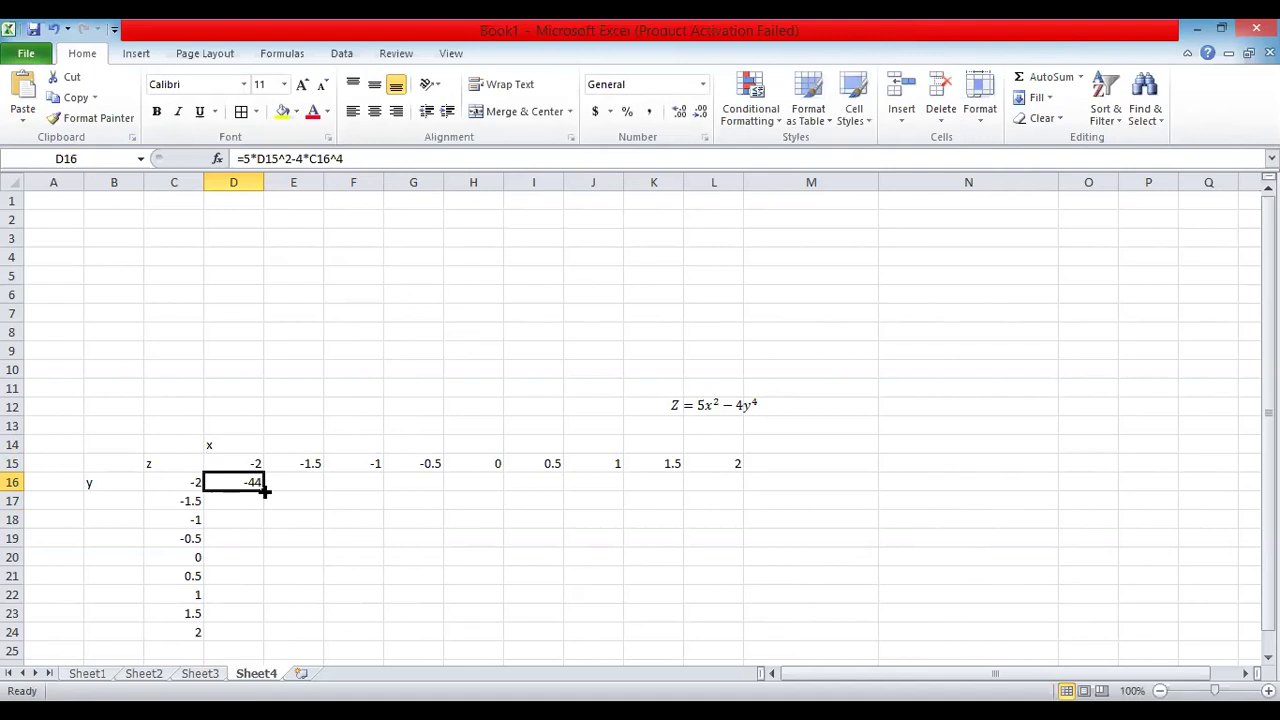
{"action": "left_click_drag", "start_coordinate": [264, 490], "coordinate": [257, 632]}
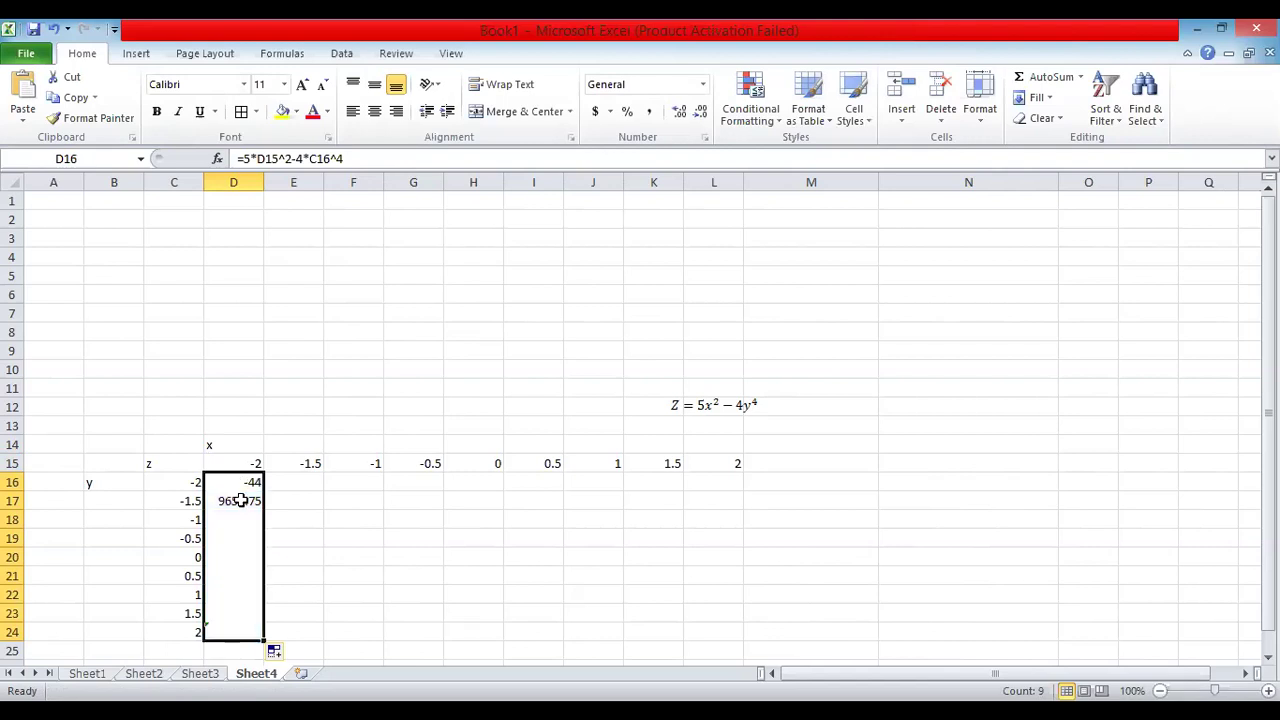
{"action": "key", "text": "Down"}
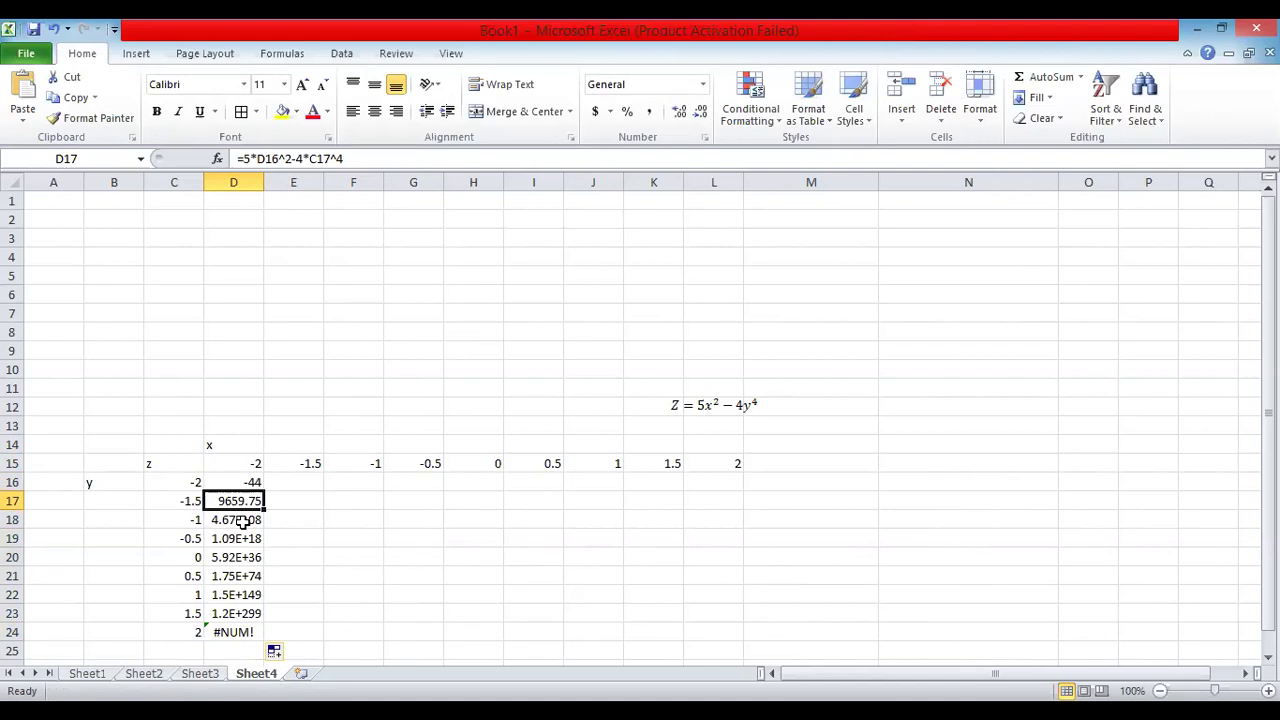
{"action": "key", "text": "ctrl+z"}
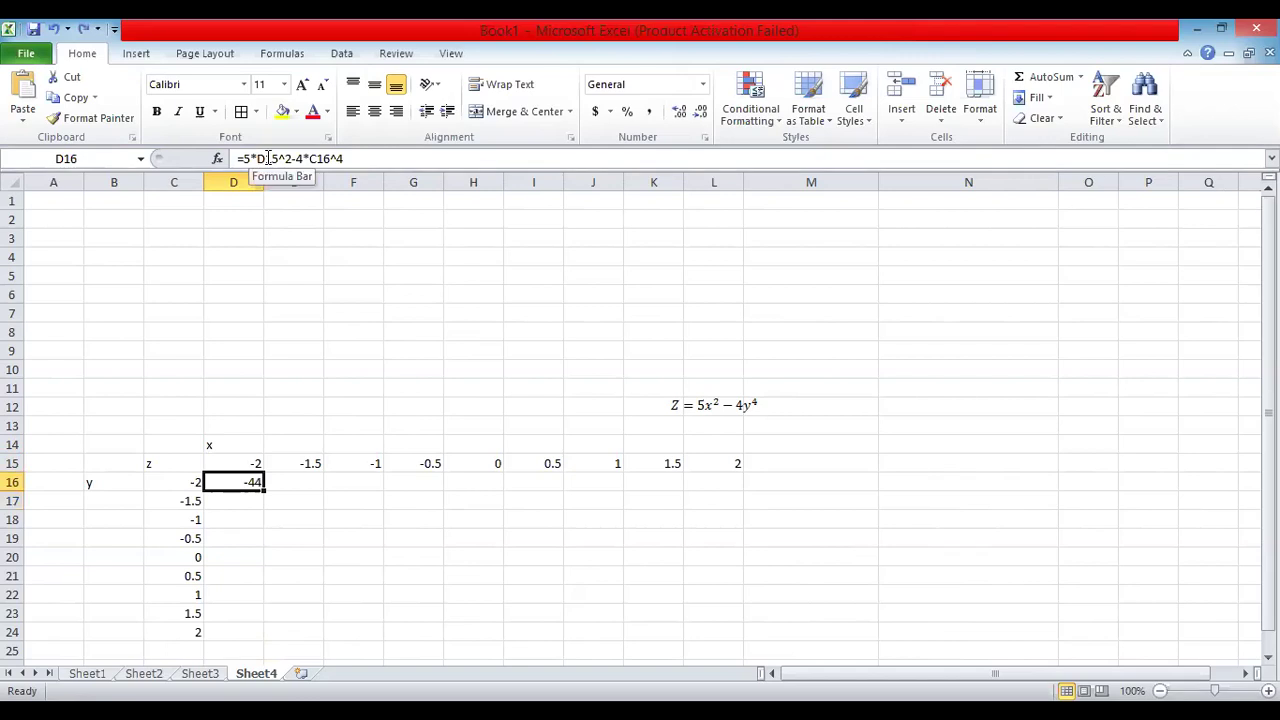
Lock the x row and y column references in D16 so the formula reads =5*D$15^2-4*$C16^4
{"action": "key", "text": "F2"}
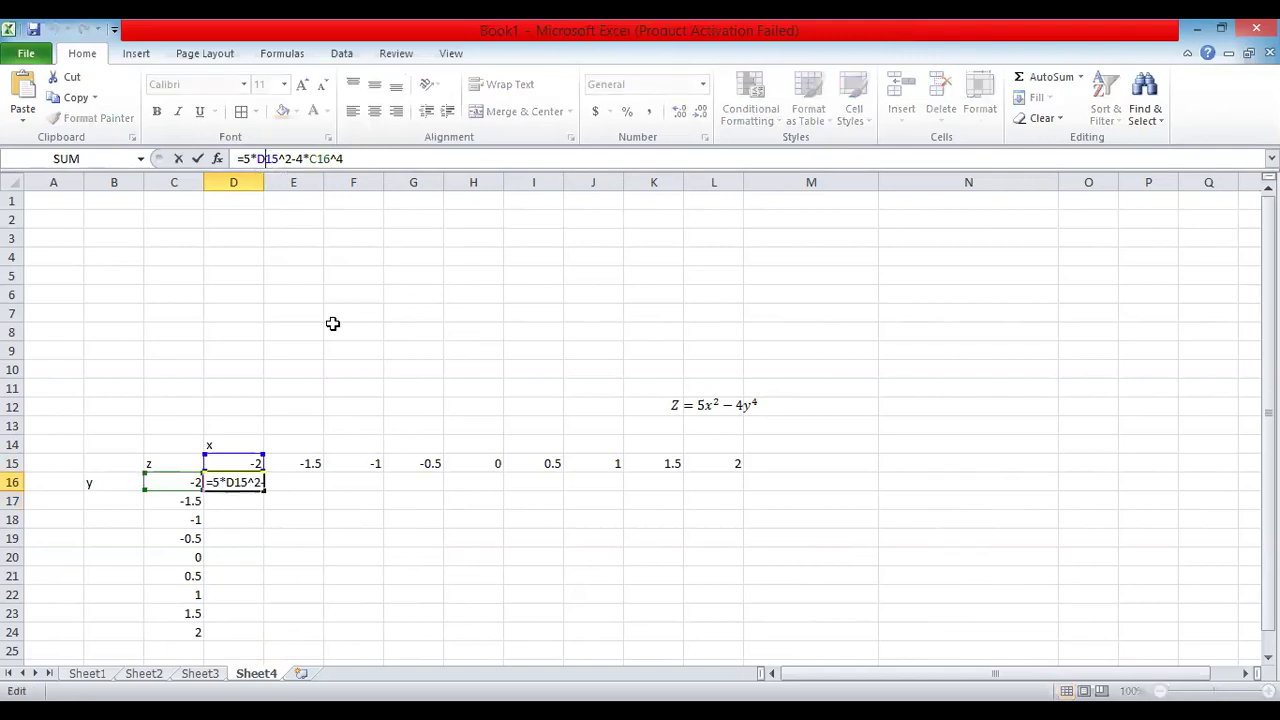
{"action": "type", "text": "$"}
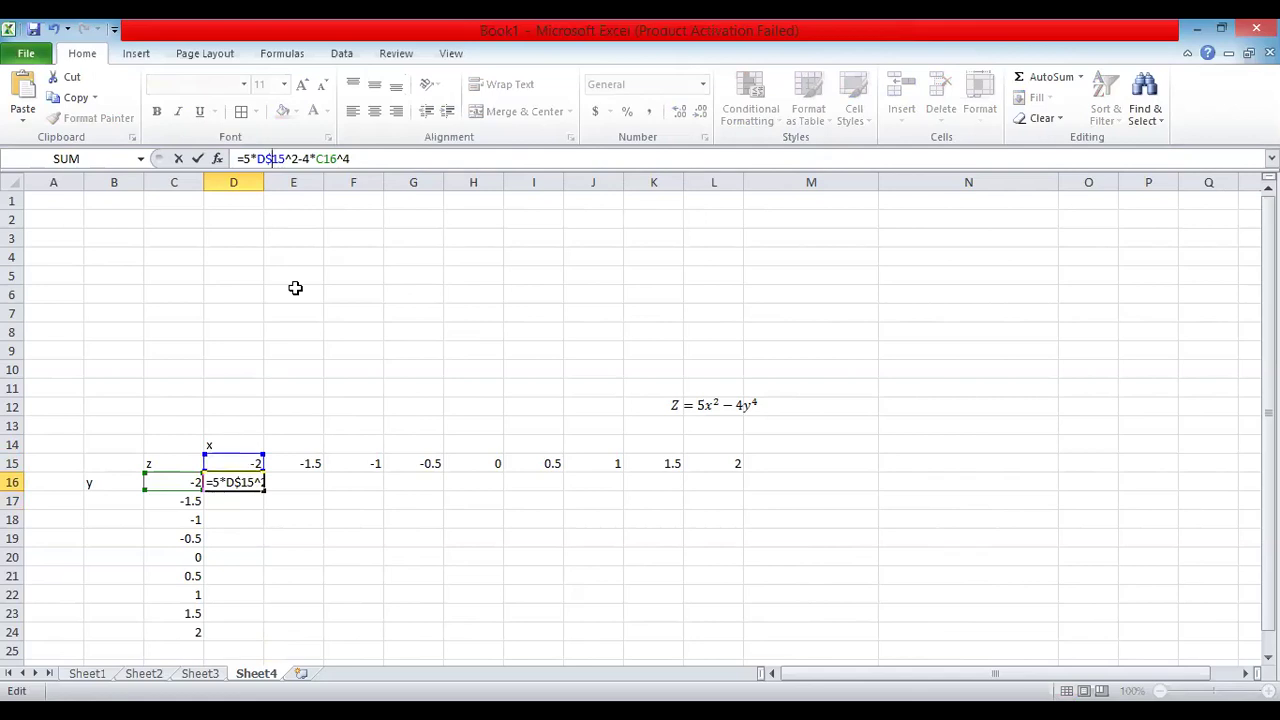
{"action": "left_click", "coordinate": [317, 158]}
{"action": "type", "text": "$"}
{"action": "key", "text": "Return"}
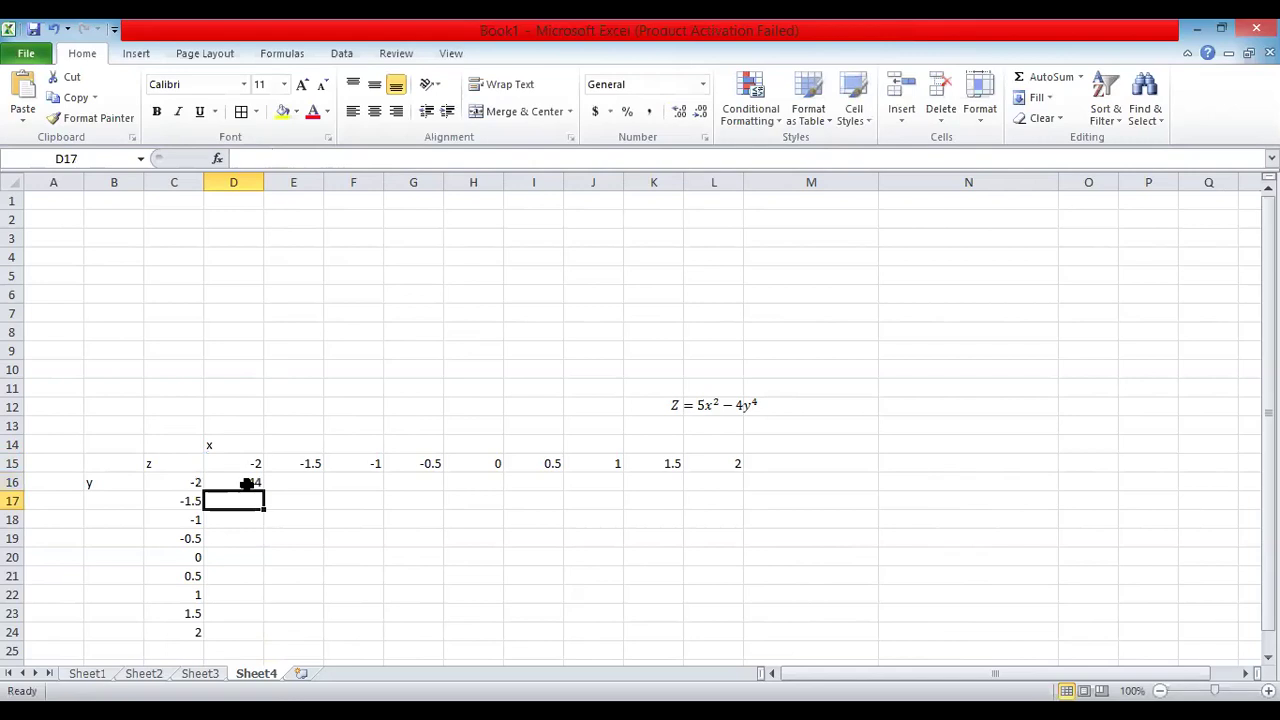
Fill the D16 formula down to D24 and check the copied formula in D17
{"action": "left_click", "coordinate": [247, 483]}
{"action": "left_click_drag", "start_coordinate": [264, 491], "coordinate": [255, 645]}
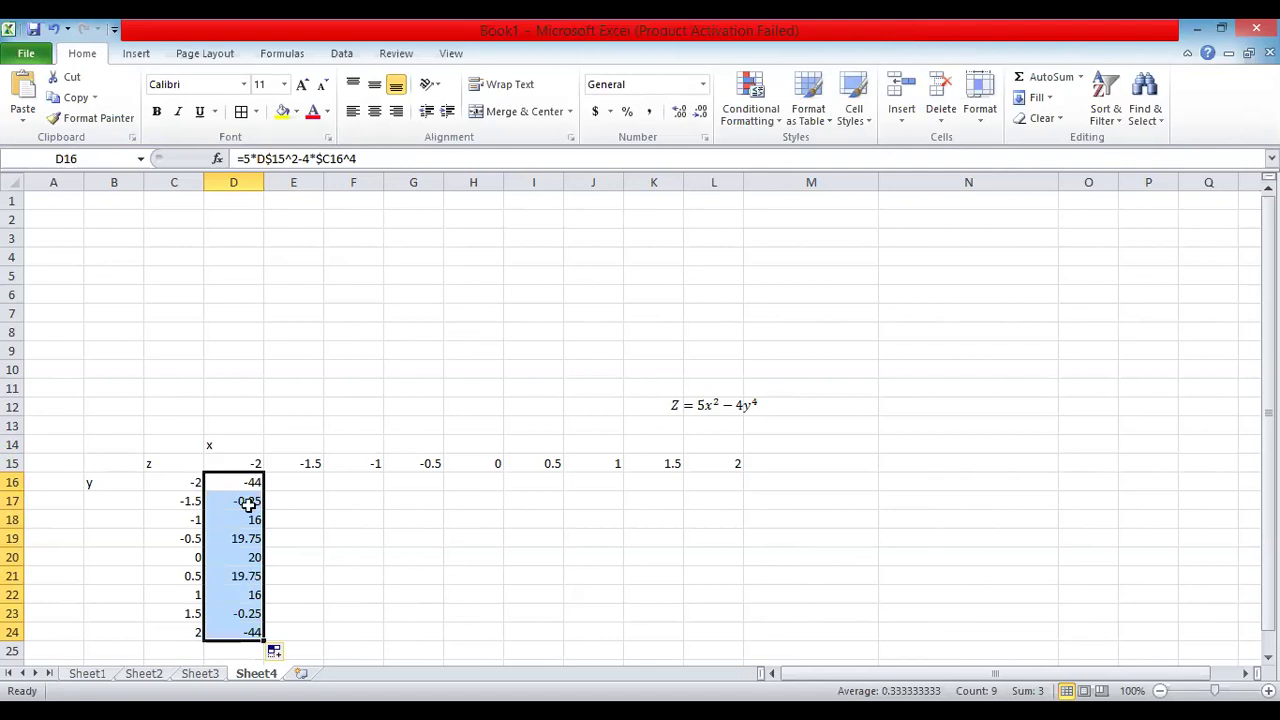
{"action": "key", "text": "Down"}
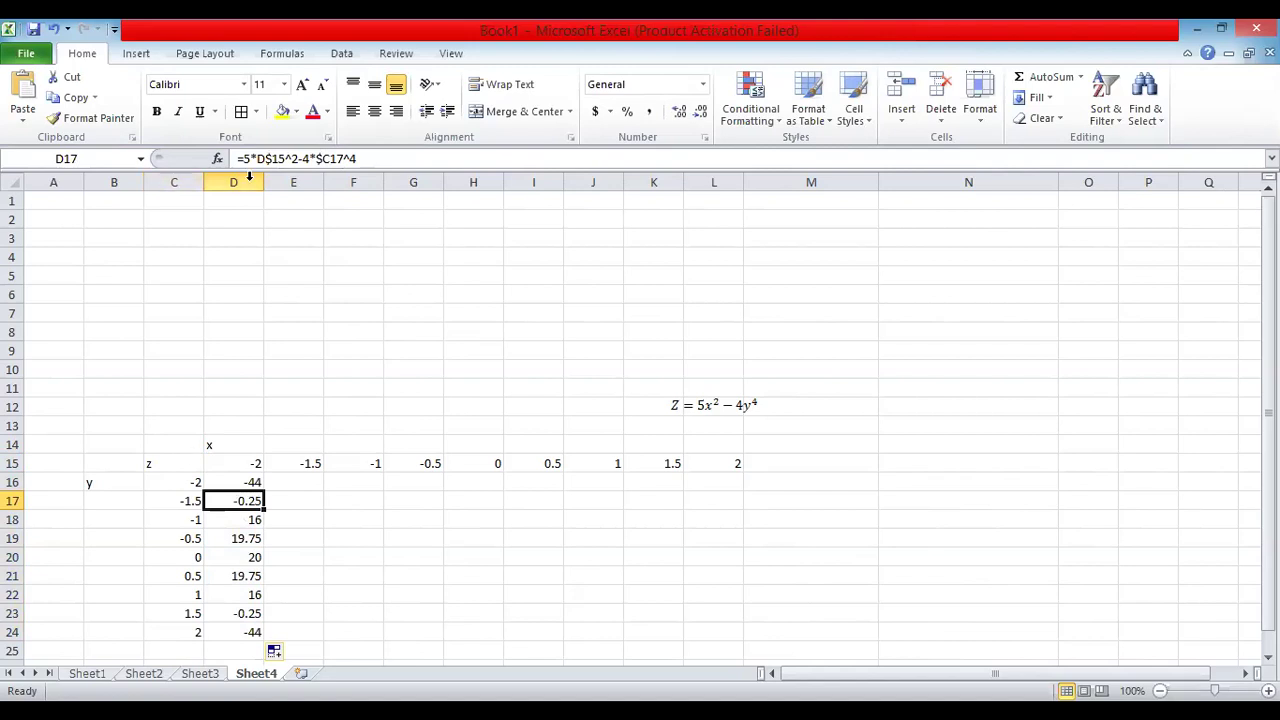
Extend the formulas in D16:D24 across the table to column L
{"action": "left_click", "coordinate": [252, 482]}
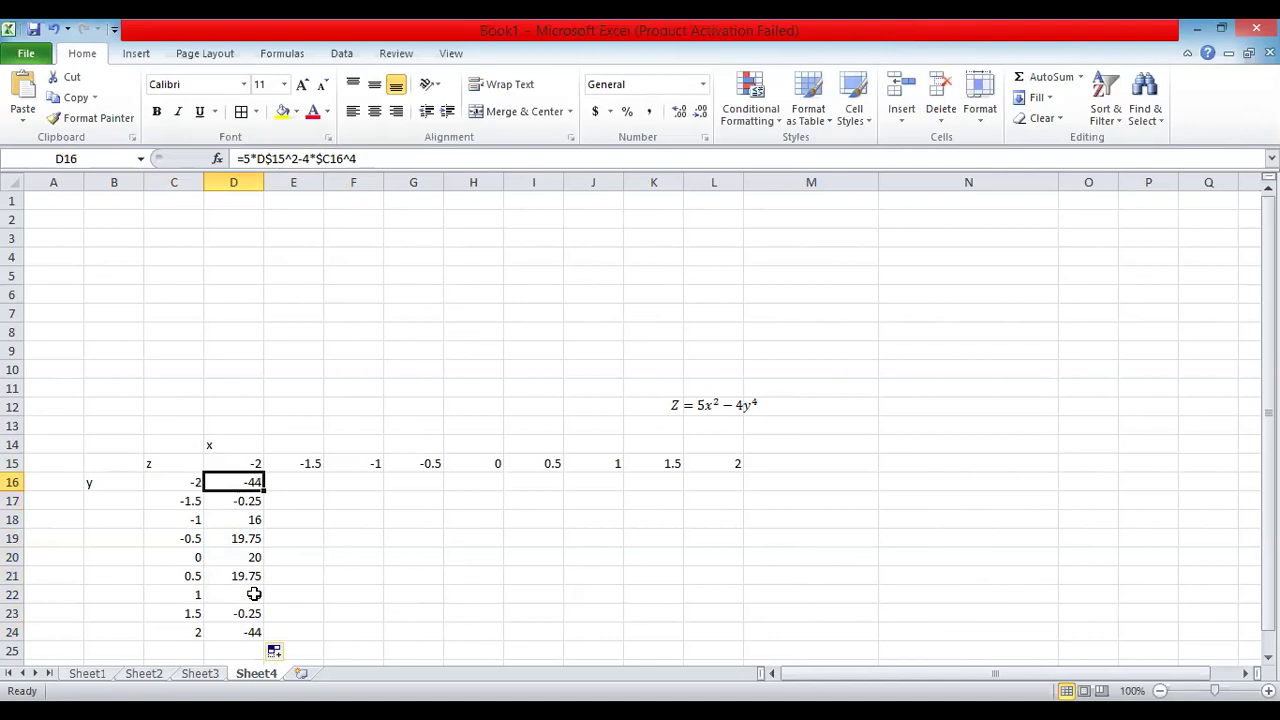
{"action": "left_click", "coordinate": [254, 626], "text": "shift"}
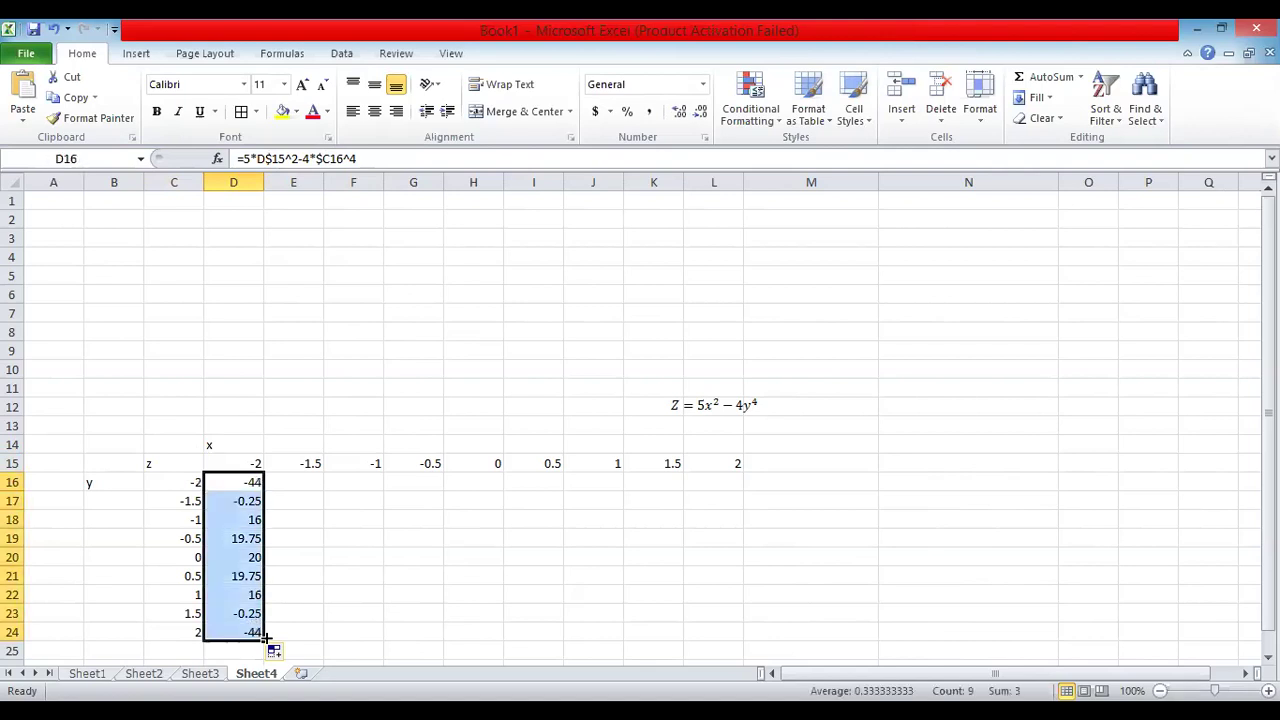
{"action": "left_click_drag", "start_coordinate": [263, 638], "coordinate": [330, 640]}
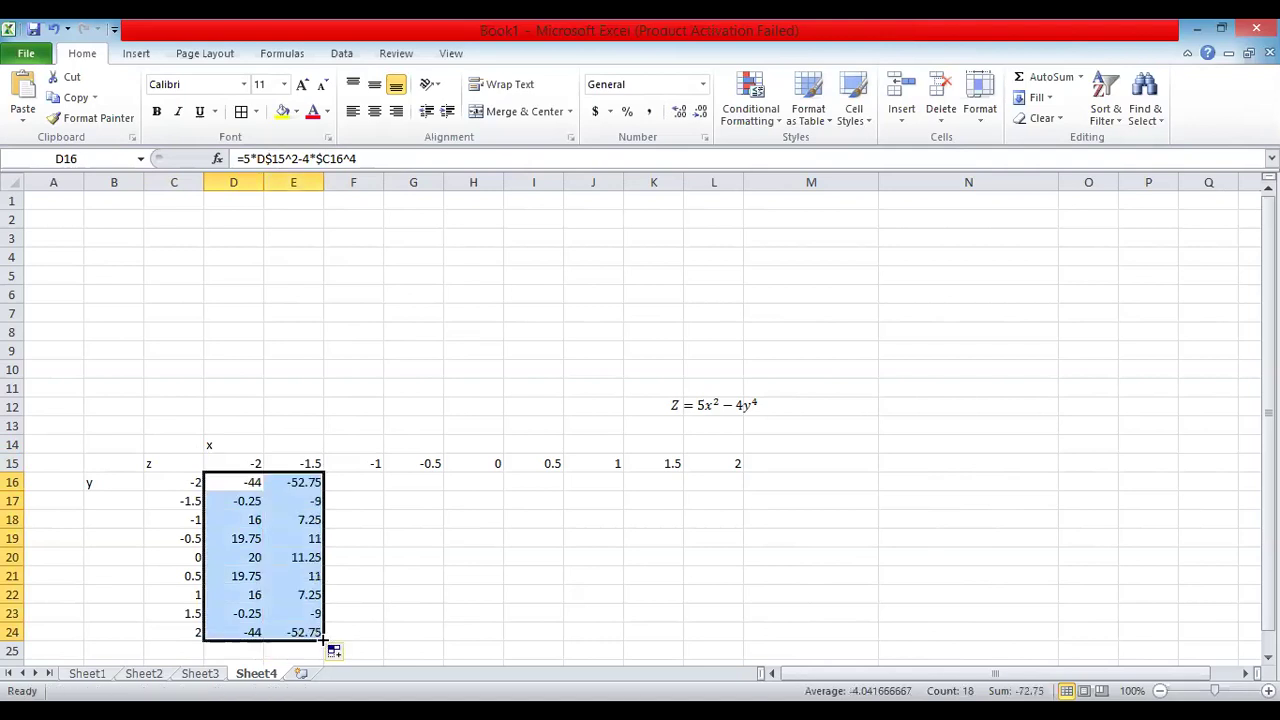
{"action": "left_click_drag", "start_coordinate": [325, 640], "coordinate": [727, 628]}
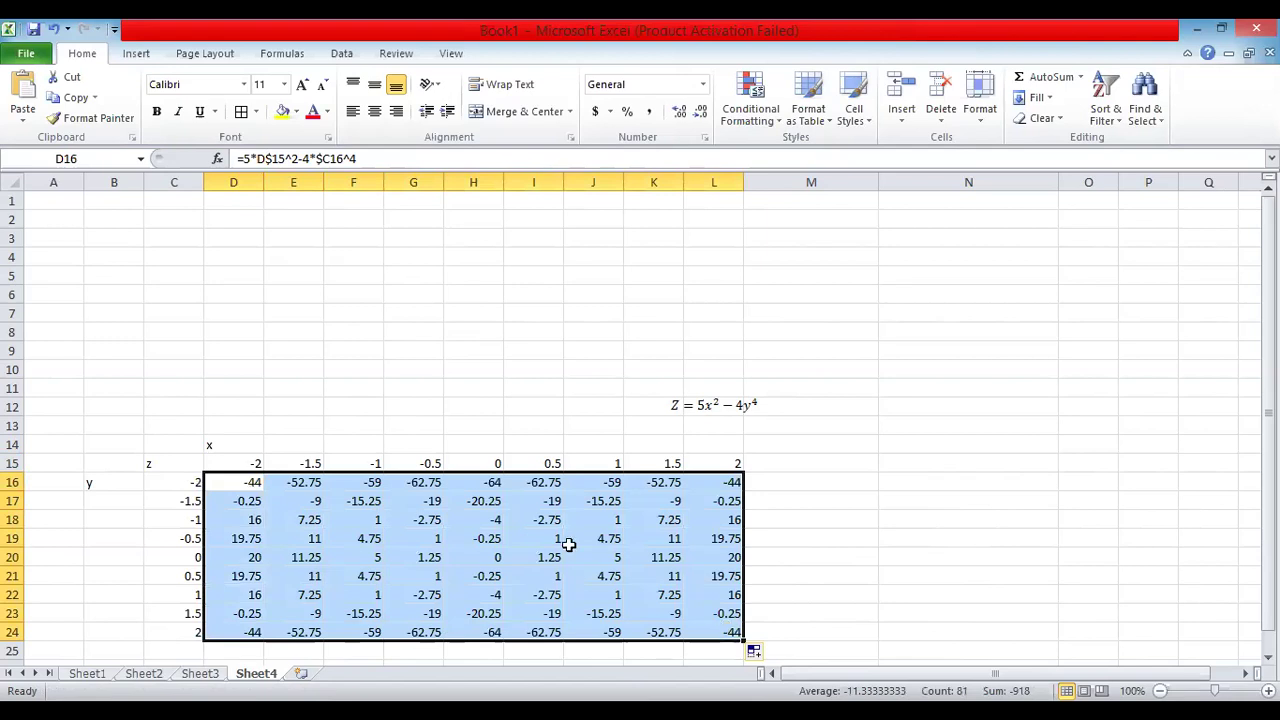
Shade the x heading and x values in D14:L15 with the green theme fill colour
{"action": "left_click", "coordinate": [222, 462]}
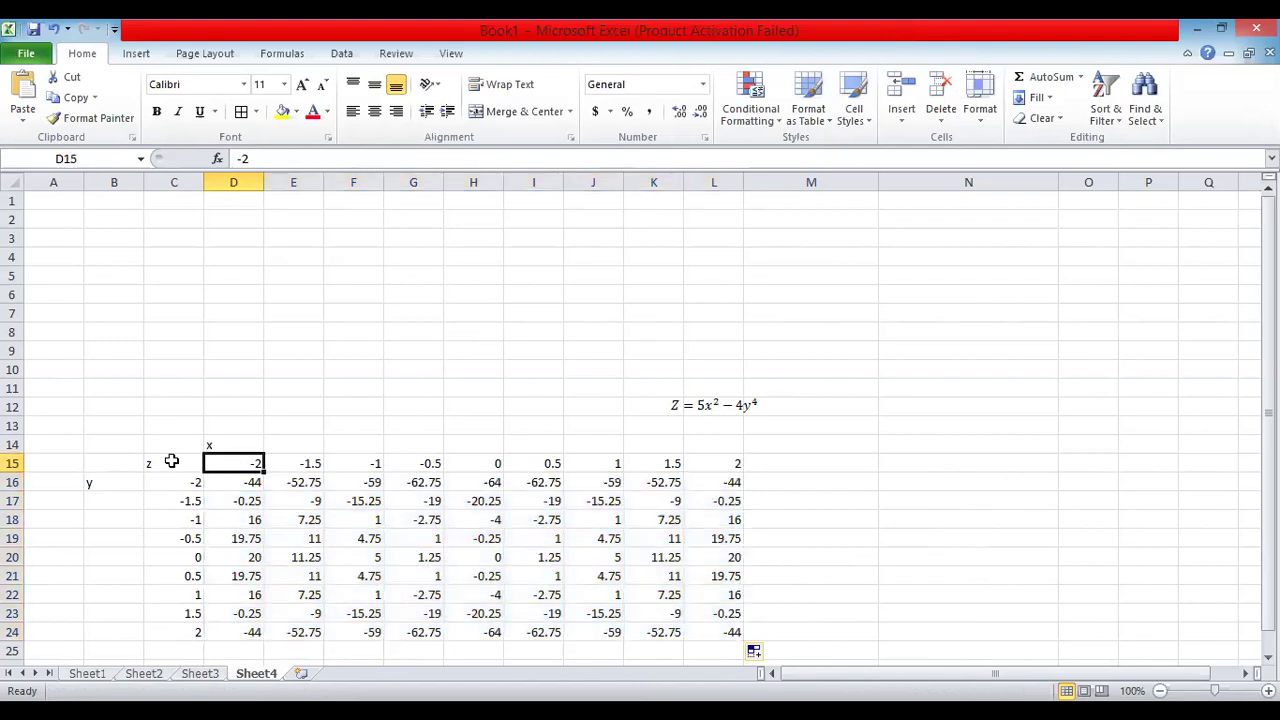
{"action": "left_click_drag", "start_coordinate": [208, 443], "coordinate": [716, 460]}
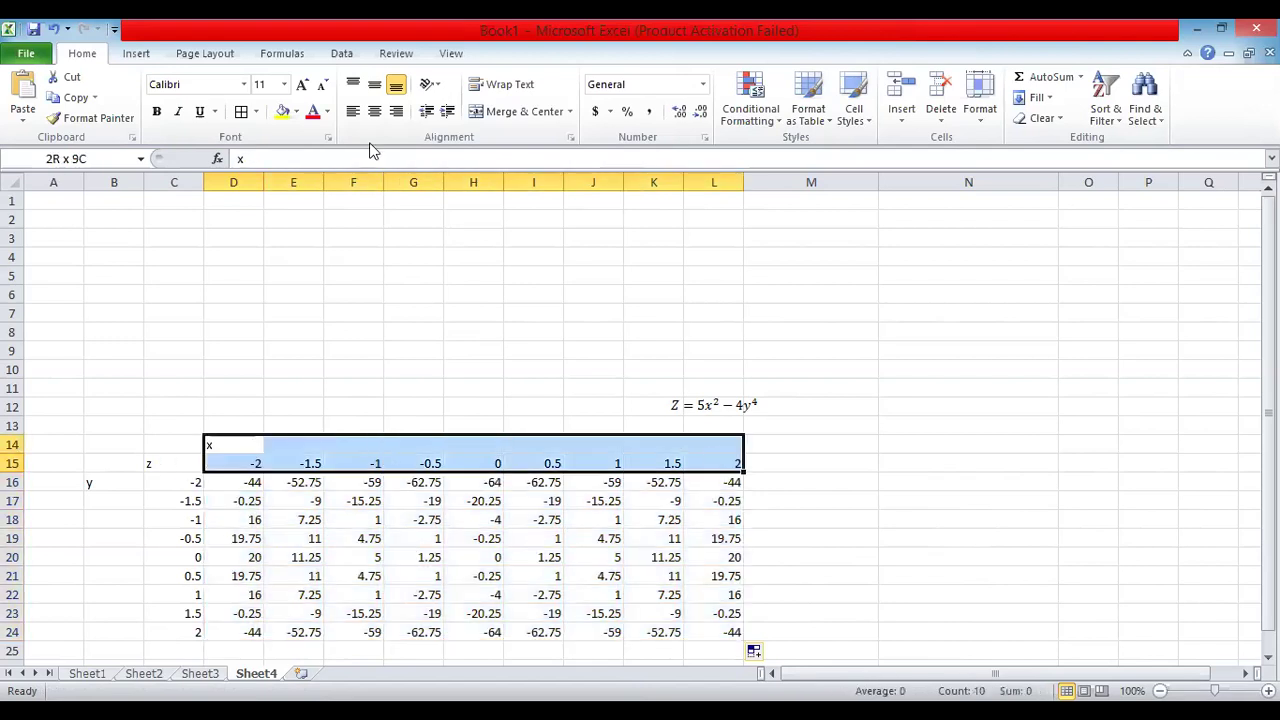
{"action": "left_click", "coordinate": [296, 111]}
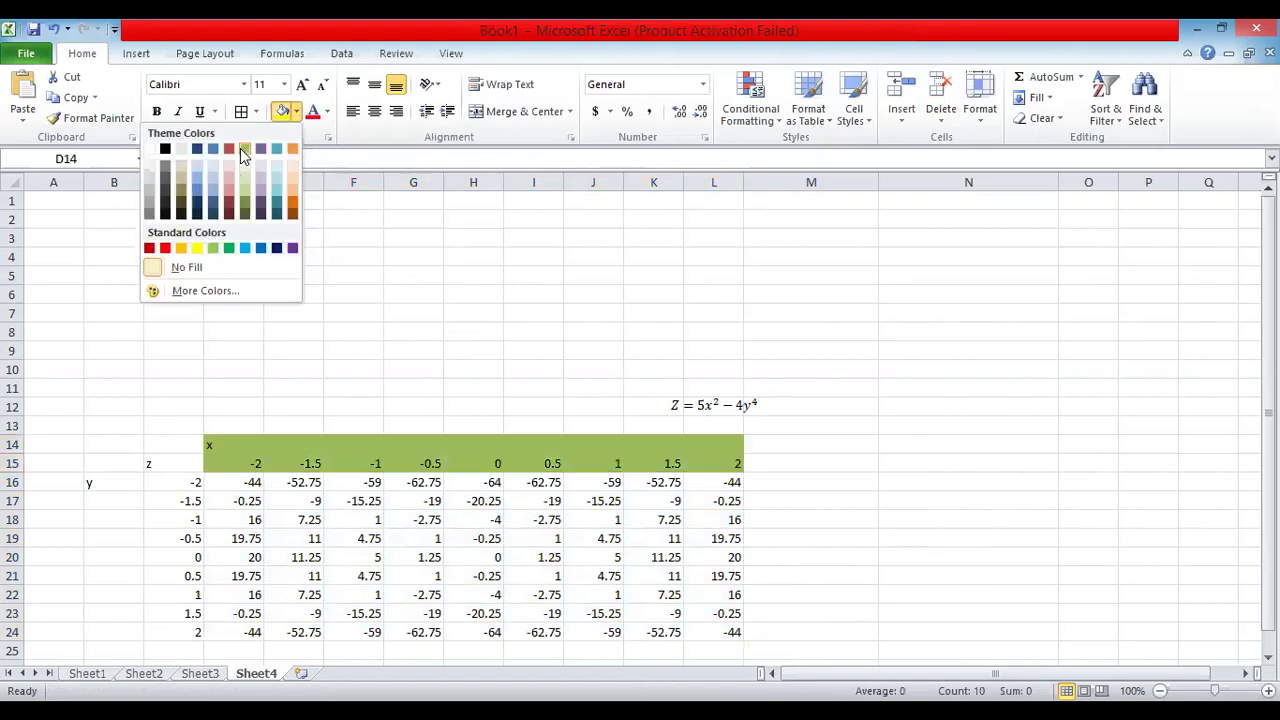
{"action": "left_click", "coordinate": [138, 470]}
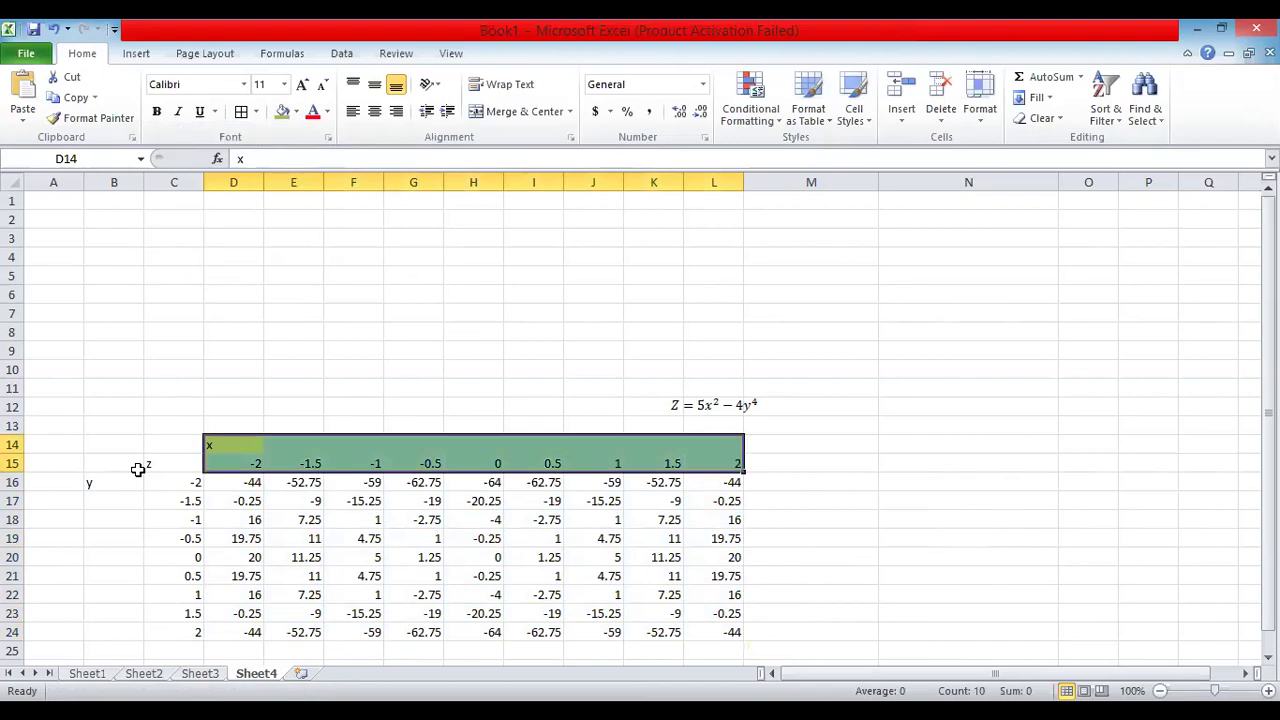
Shade the y label and y values in B16:C24 with the red theme fill colour
{"action": "left_click_drag", "start_coordinate": [120, 480], "coordinate": [180, 535]}
{"action": "left_click_drag", "start_coordinate": [185, 623], "coordinate": [184, 630]}
{"action": "left_click", "coordinate": [296, 112]}
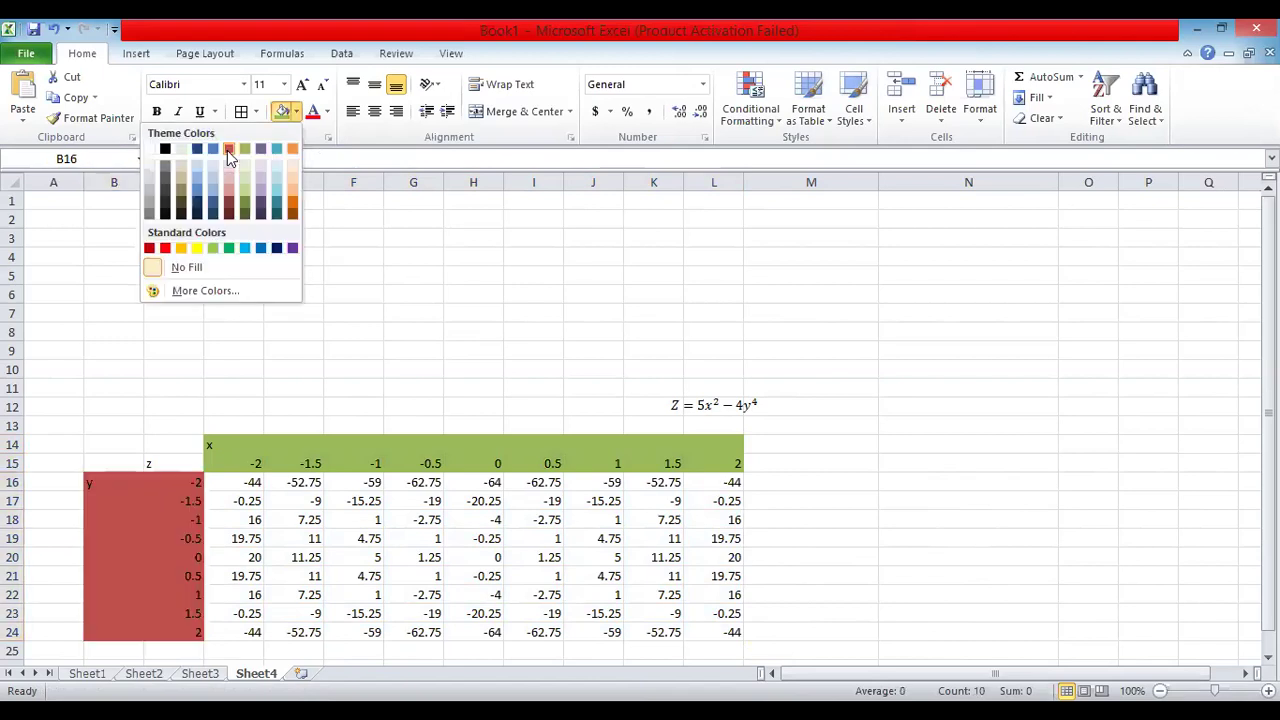
{"action": "left_click", "coordinate": [209, 486]}
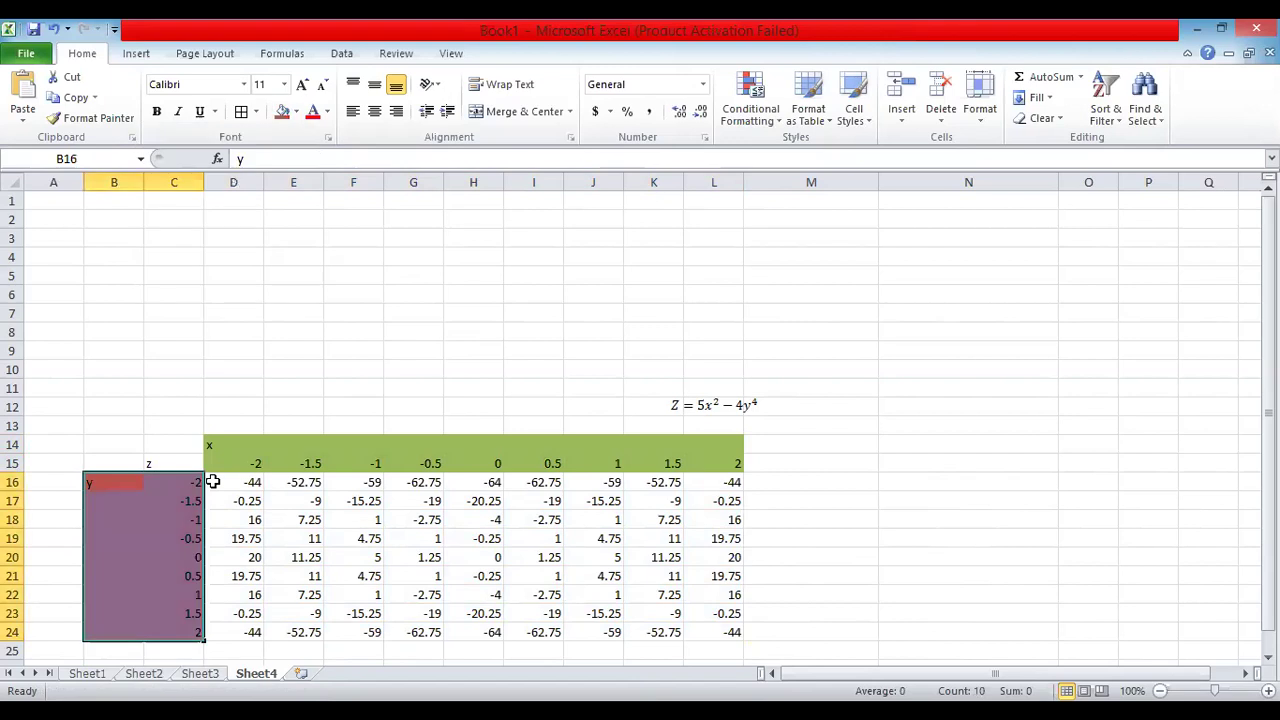
Shade the calculated z values in D16:L24 with the fill colour Dark Blue, Text 2, Lighter 80%
{"action": "left_click_drag", "start_coordinate": [209, 486], "coordinate": [430, 556]}
{"action": "left_click_drag", "start_coordinate": [580, 585], "coordinate": [722, 634]}
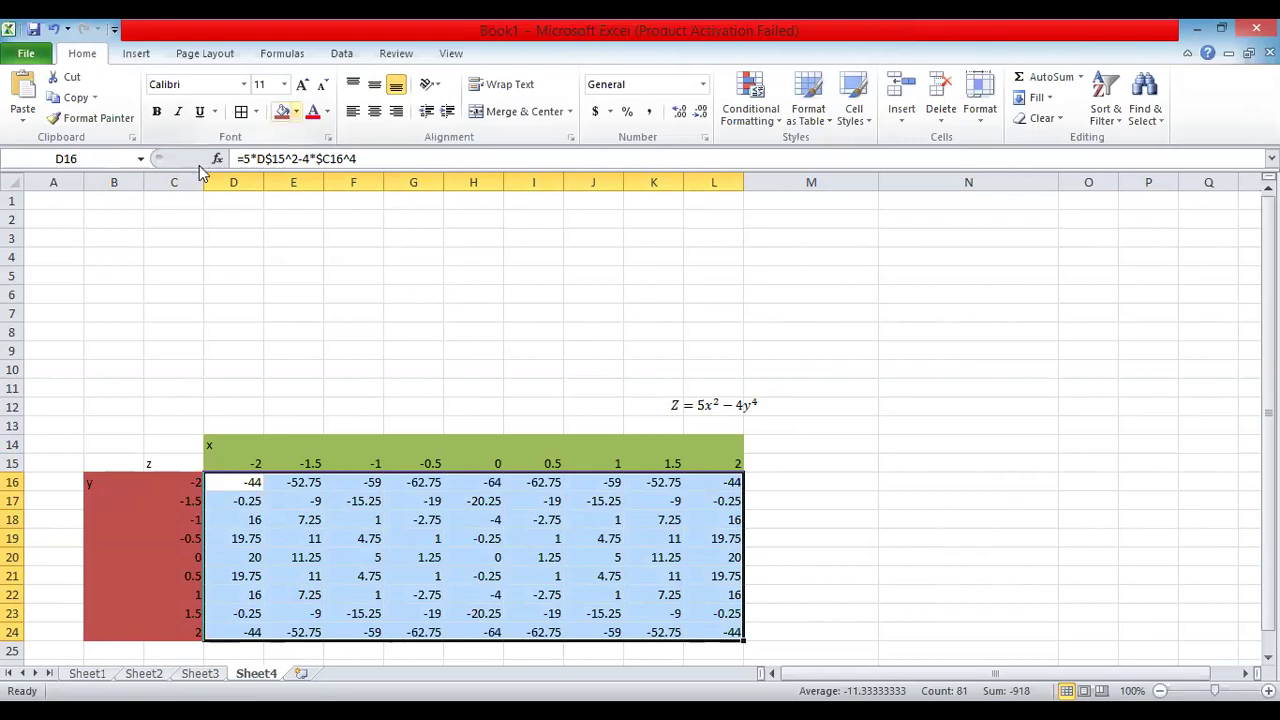
{"action": "key", "text": "alt+h"}
{"action": "key", "text": "h"}
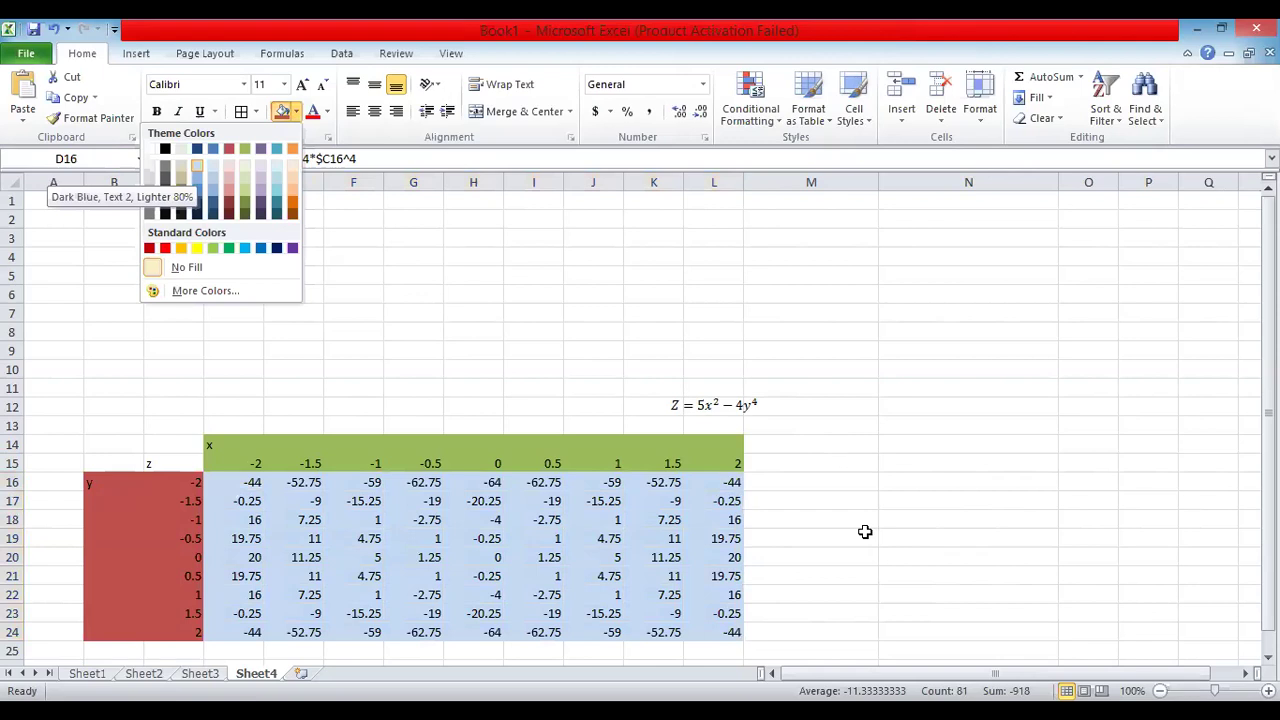
{"action": "key", "text": "Escape"}
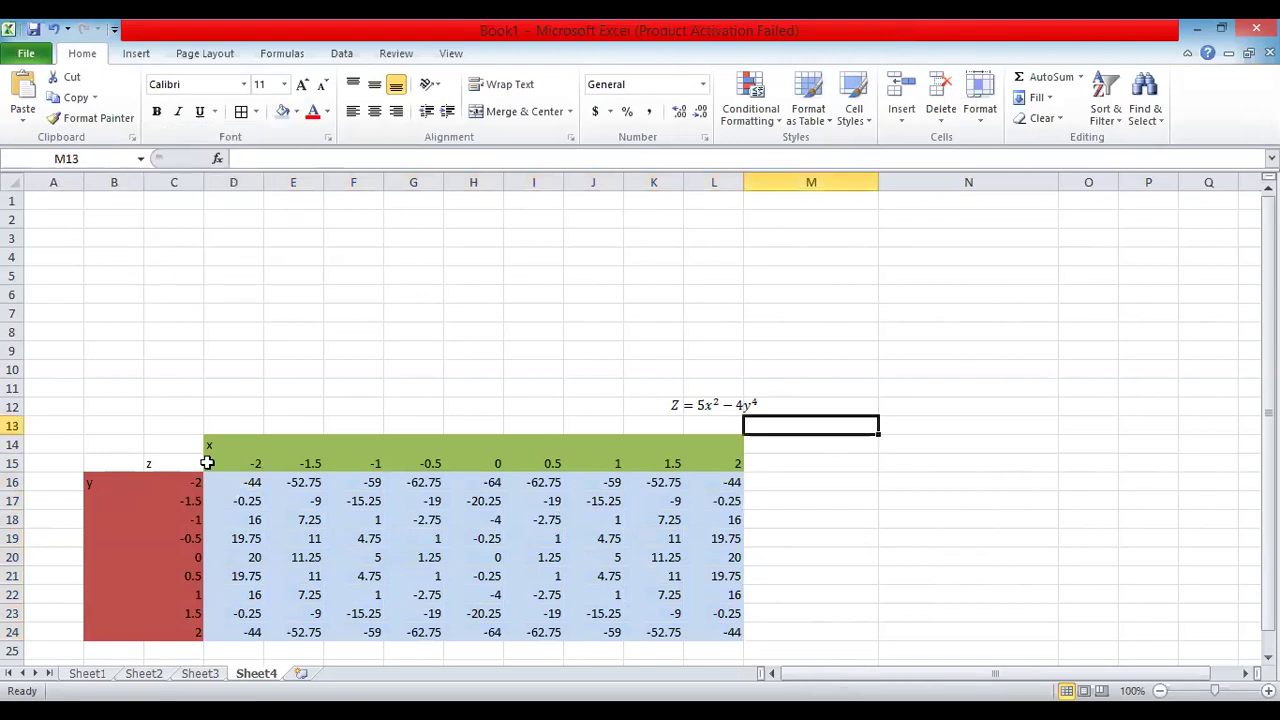
{"action": "left_click_drag", "start_coordinate": [188, 445], "coordinate": [349, 523]}
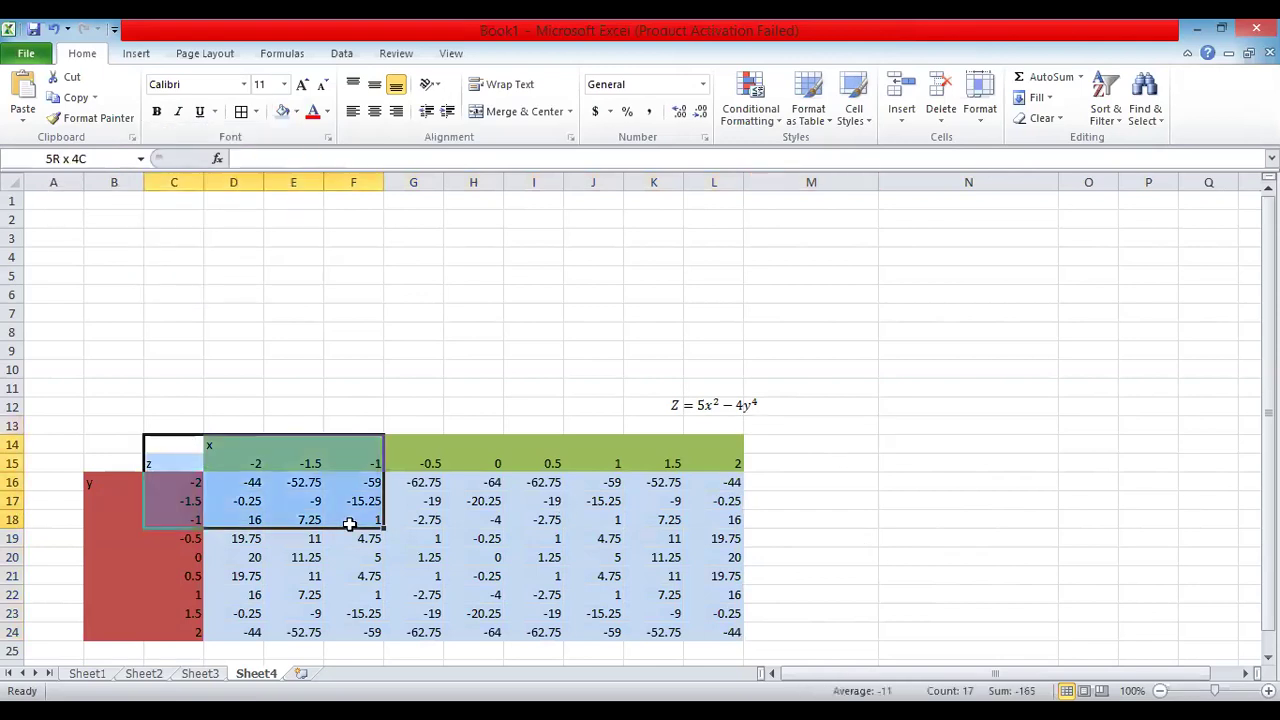
{"action": "left_click", "coordinate": [611, 614], "text": "shift"}
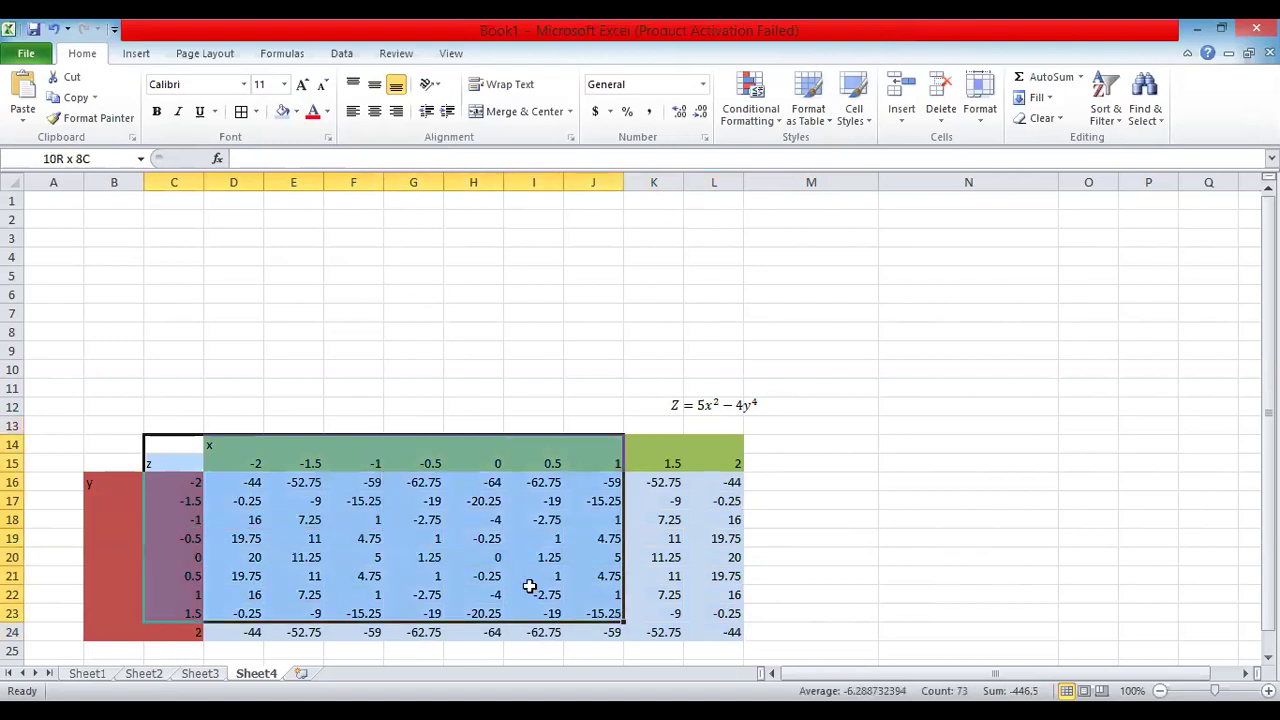
{"action": "key", "text": "shift+Up"}
{"action": "key", "text": "shift+Left"}
Insert a 3-D Surface chart from the z label, x values, y values and calculated values in C15:L24
{"action": "left_click_drag", "start_coordinate": [222, 457], "coordinate": [728, 634]}
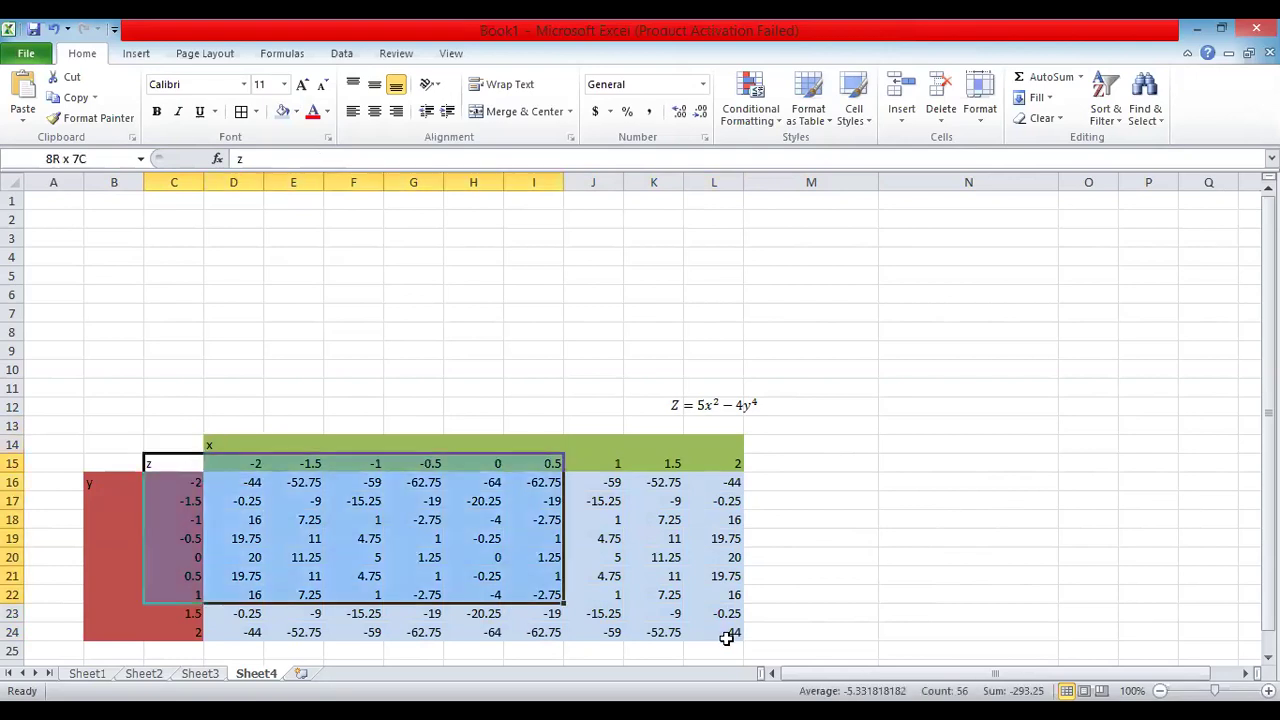
{"action": "left_click", "coordinate": [135, 53]}
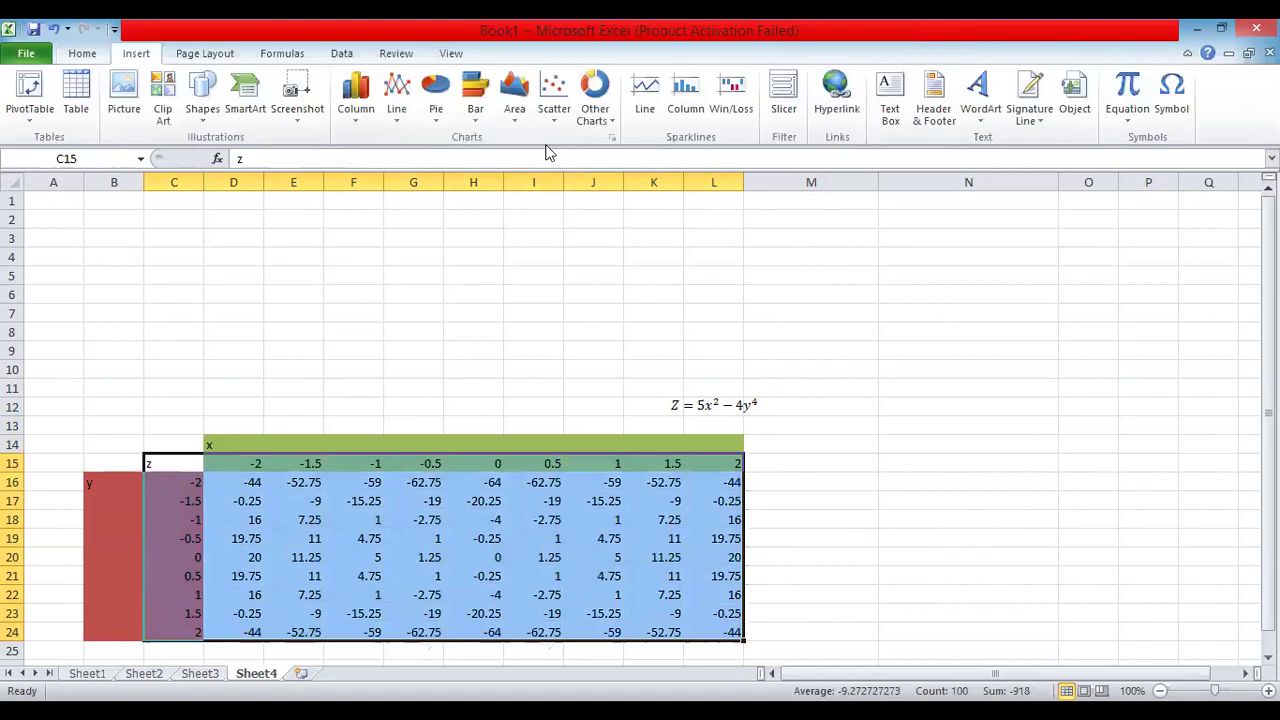
{"action": "left_click", "coordinate": [615, 125]}
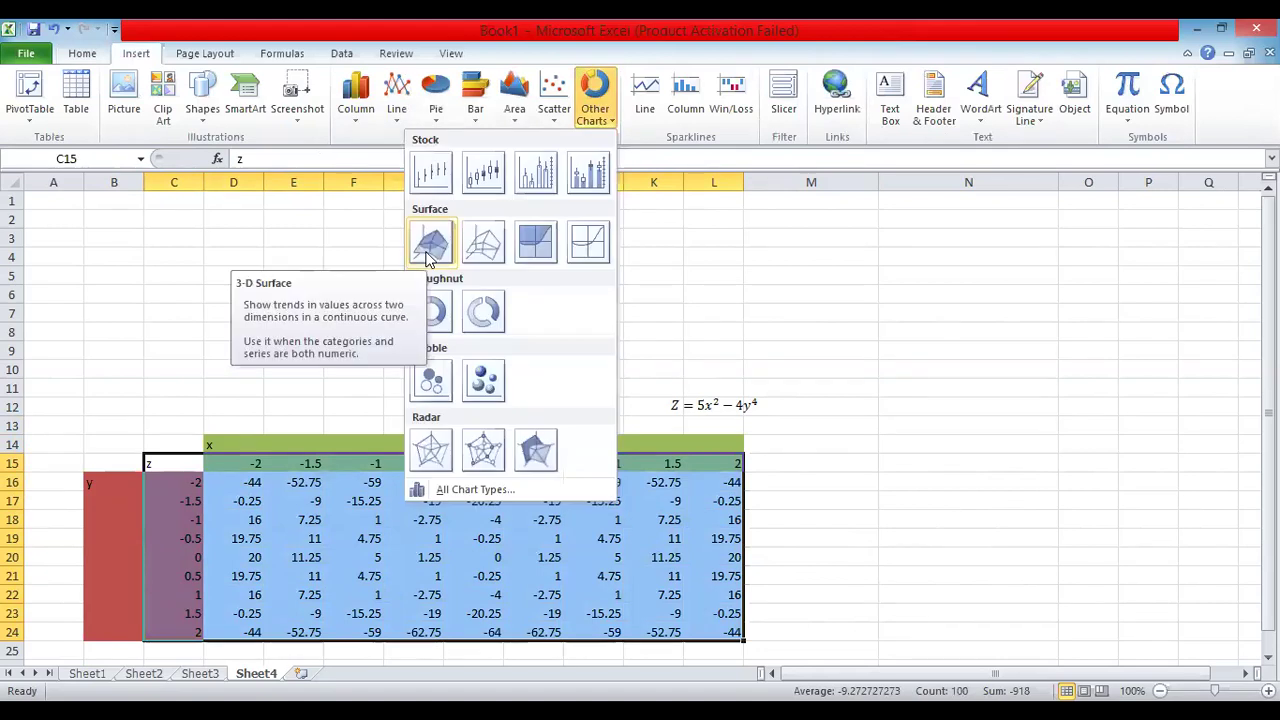
{"action": "left_click", "coordinate": [428, 258]}
Move the whole surface chart beside the right edge of the table, over columns M to Q from about row 11, undoing any plot area shift
{"action": "left_click_drag", "start_coordinate": [769, 317], "coordinate": [837, 331]}
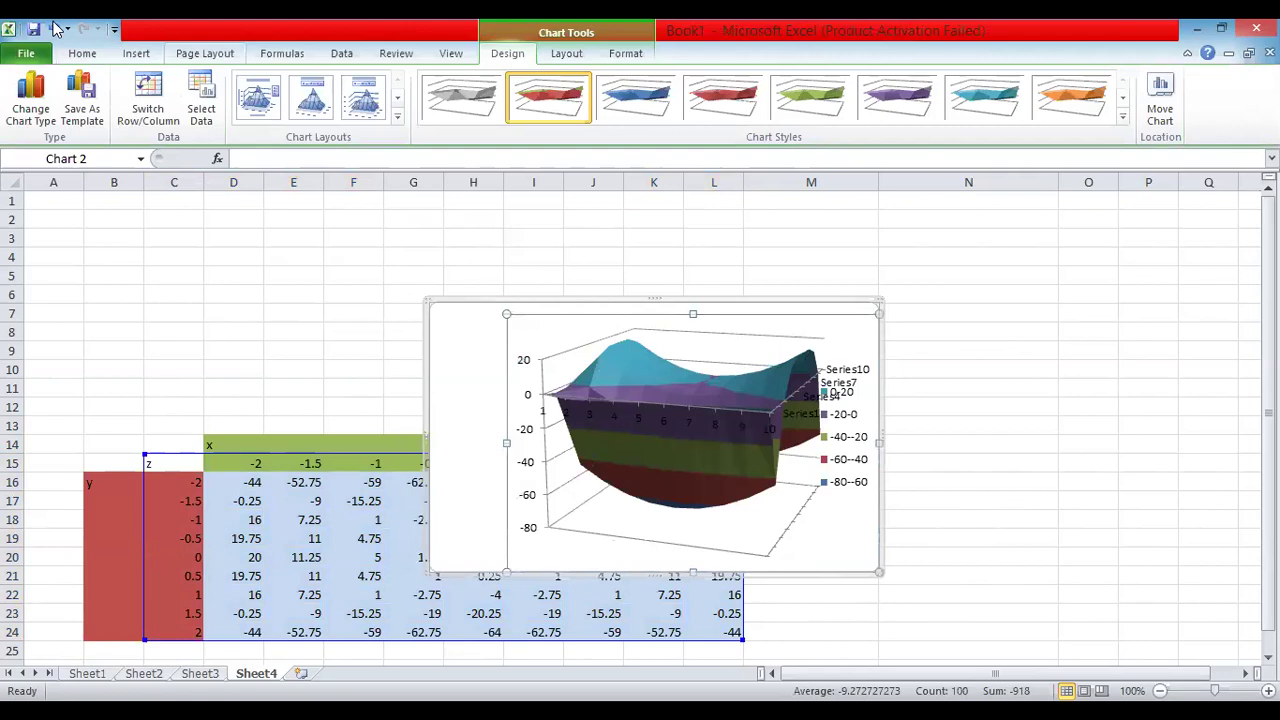
{"action": "key", "text": "ctrl+z"}
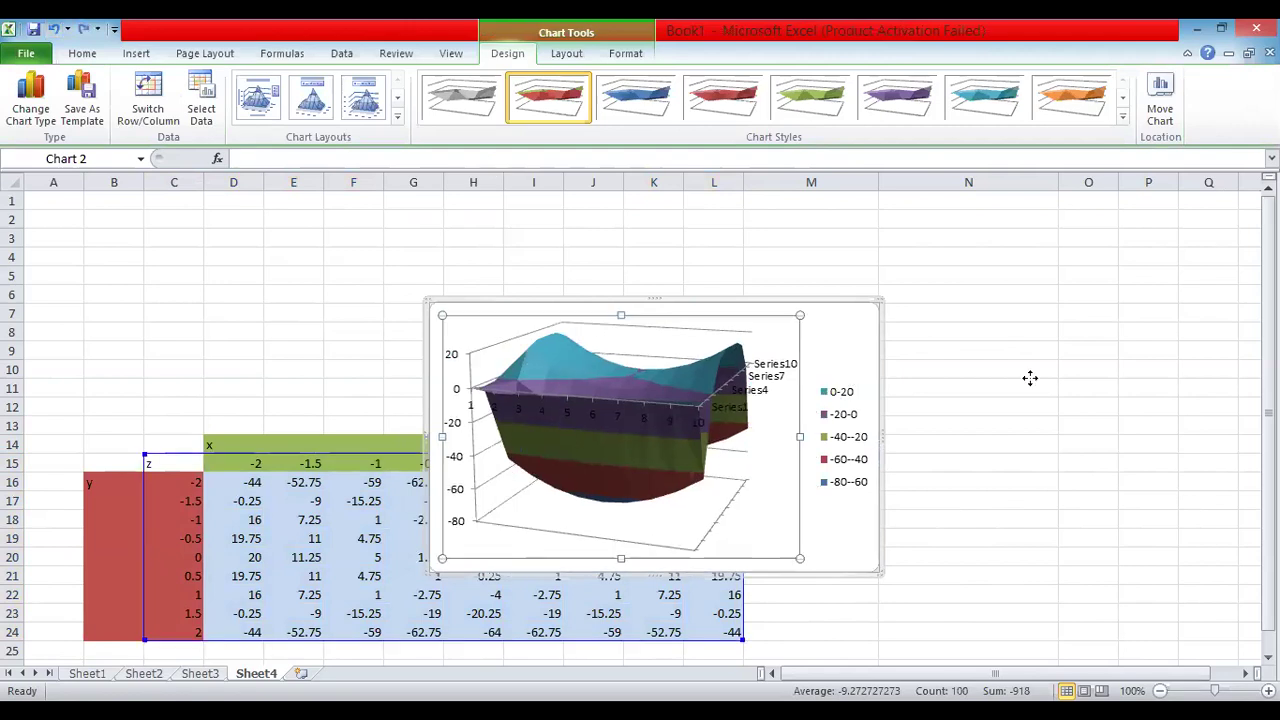
{"action": "left_click_drag", "start_coordinate": [1030, 378], "coordinate": [1038, 340]}
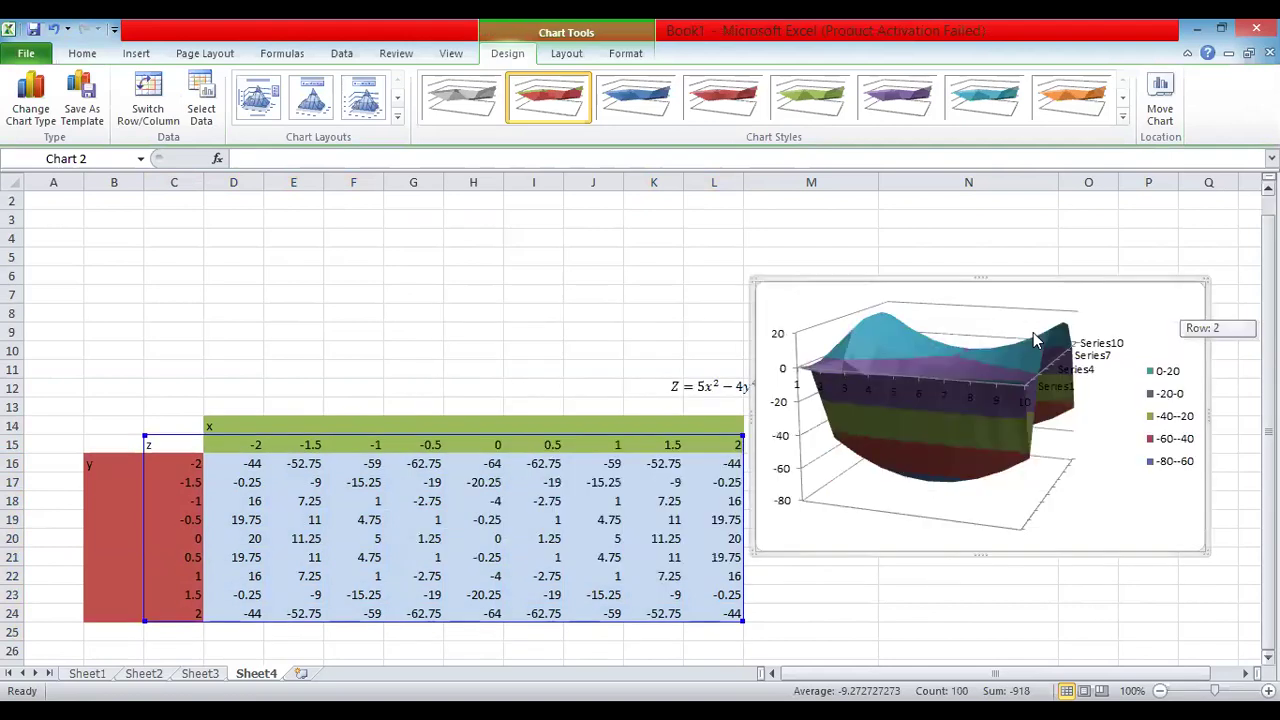
{"action": "left_click", "coordinate": [1111, 309]}
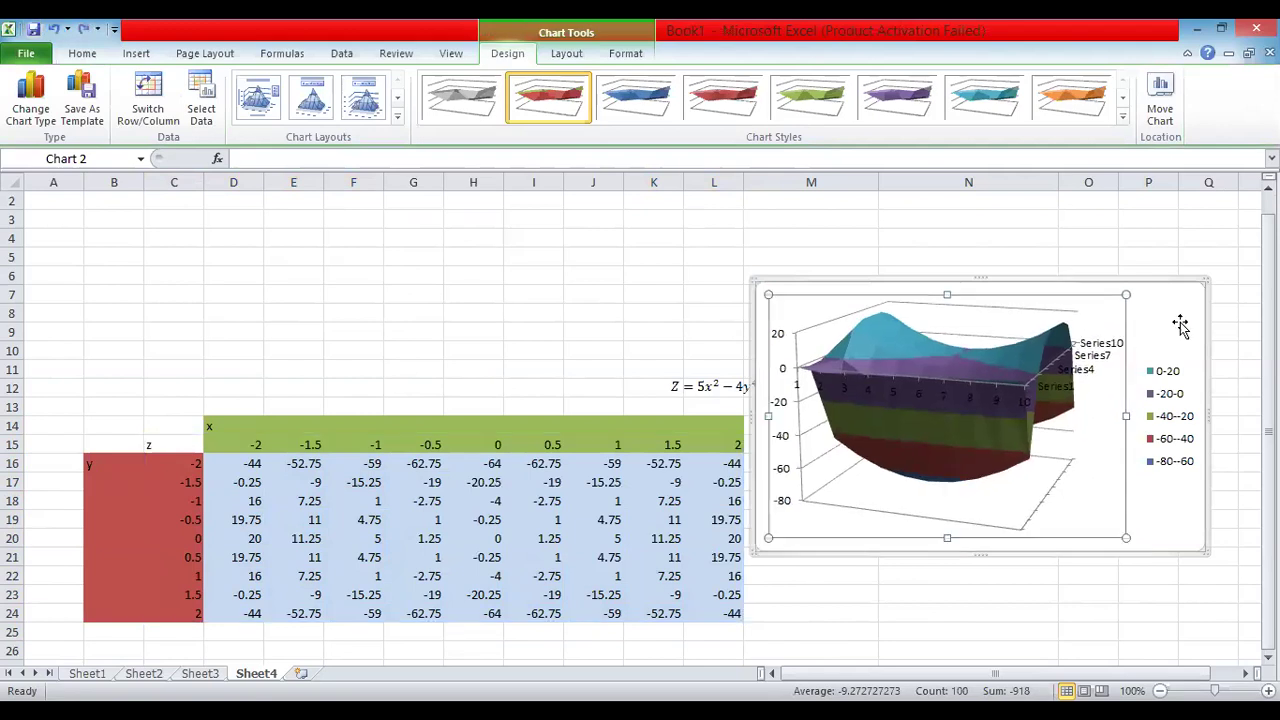
{"action": "left_click_drag", "start_coordinate": [1168, 331], "coordinate": [1177, 398]}
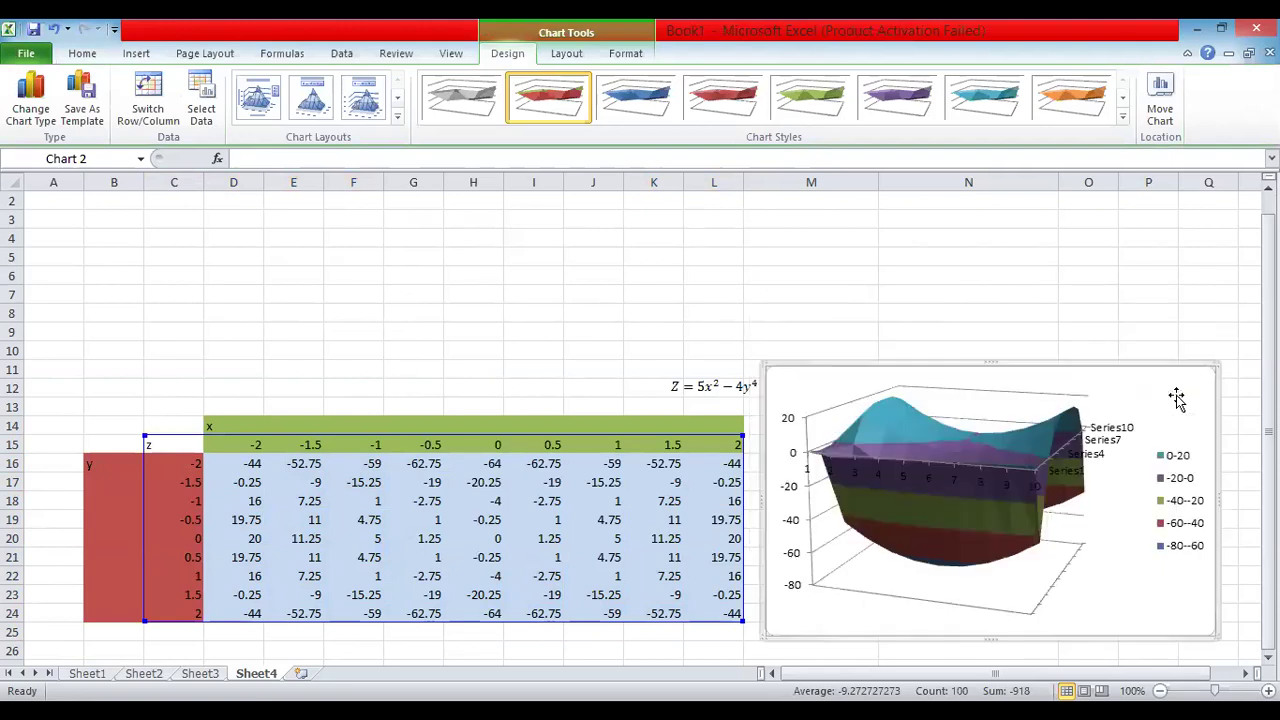